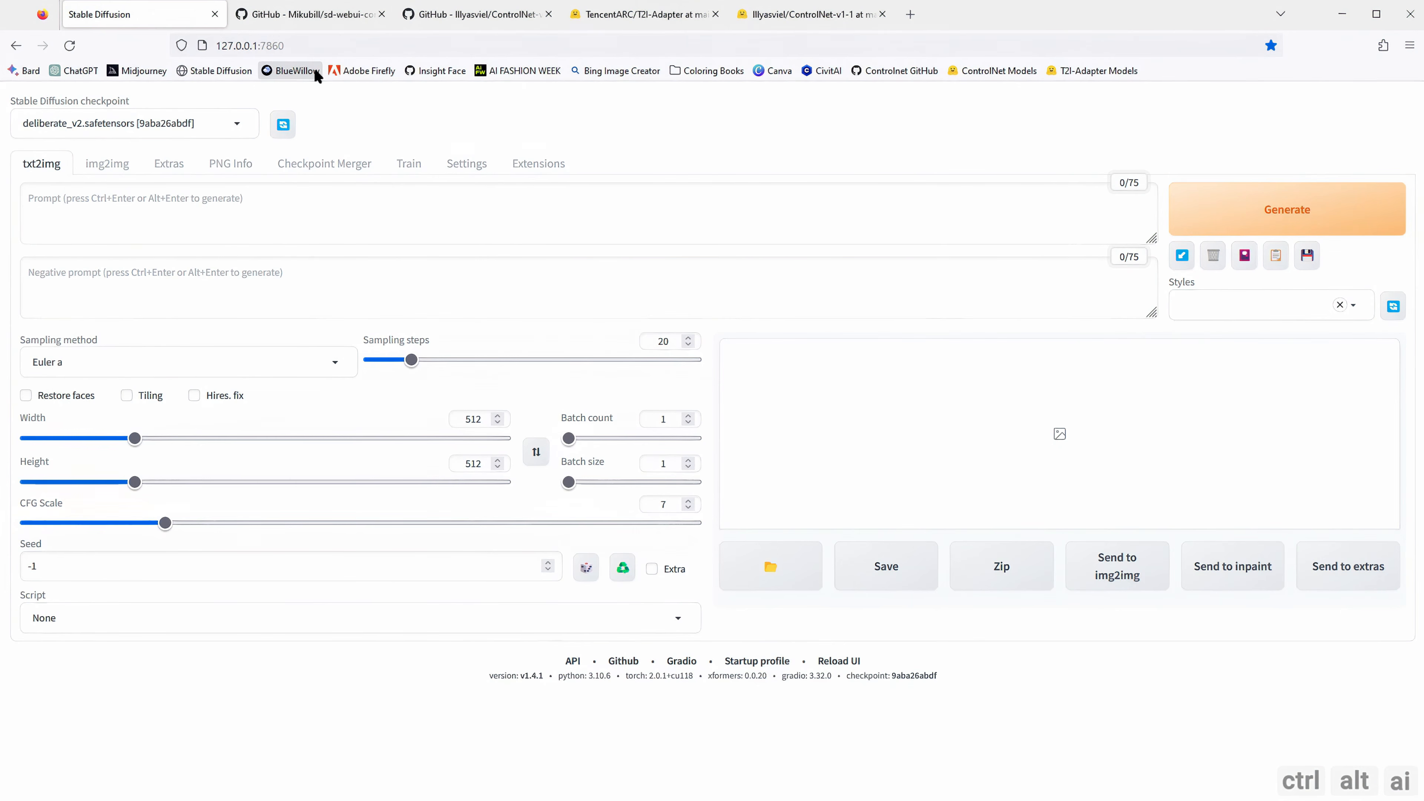
Step: Copy the web address of the sd-webui-controlnet GitHub repository
left_click(310, 20)
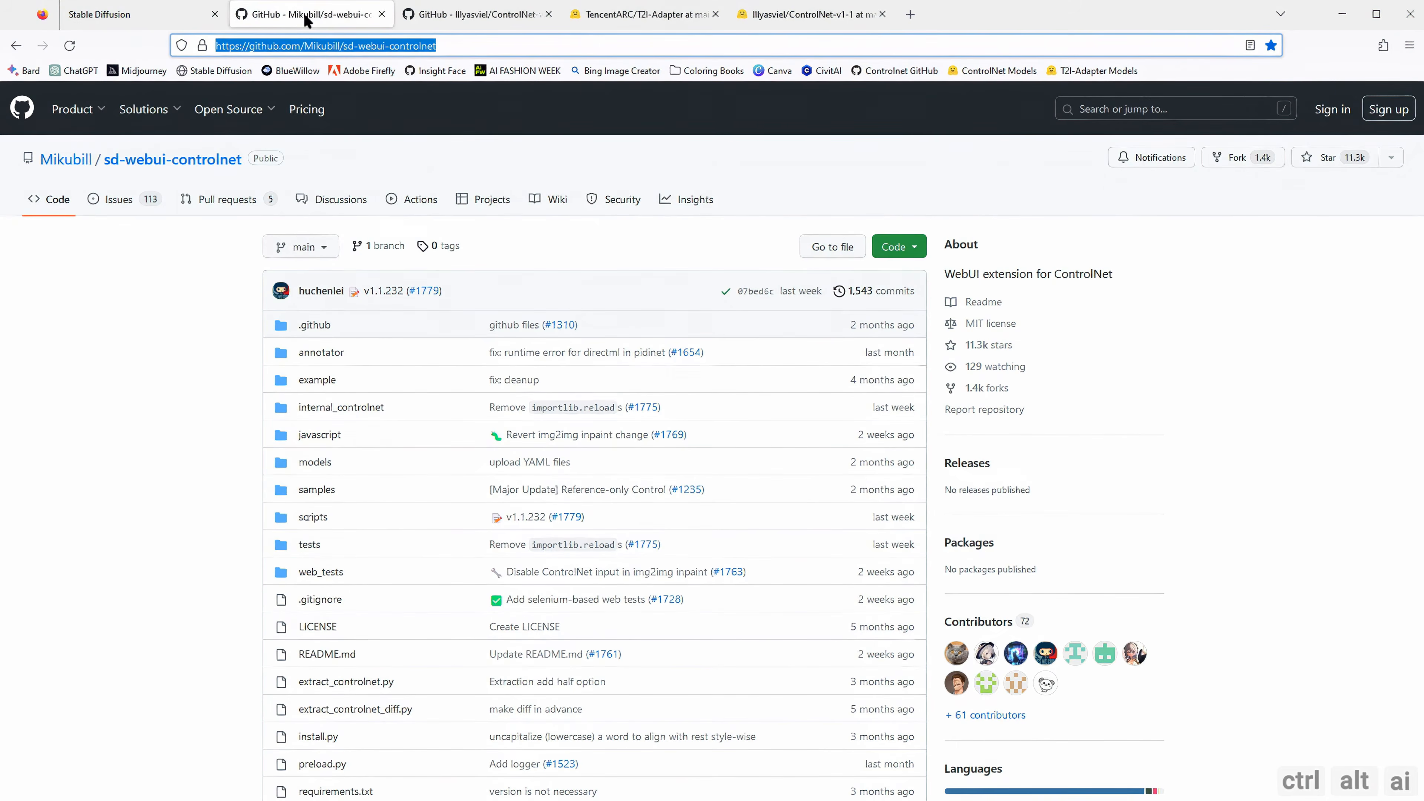
left_click(439, 50)
left_click_drag(455, 50, 166, 48)
right_click(379, 50)
left_click(412, 134)
Step: Install the sd-webui-controlnet extension in Stable Diffusion from the copied repository URL
left_click(178, 15)
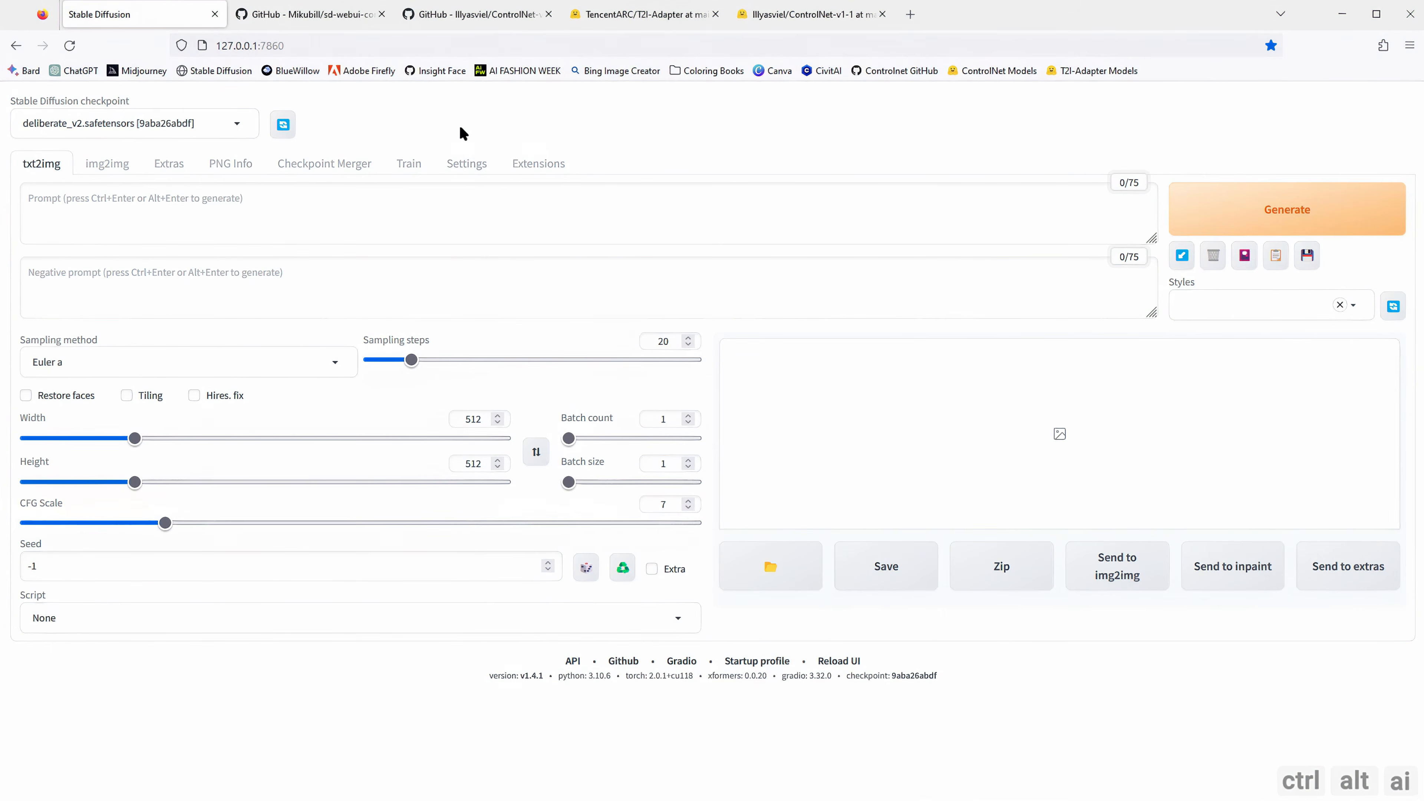
left_click(528, 168)
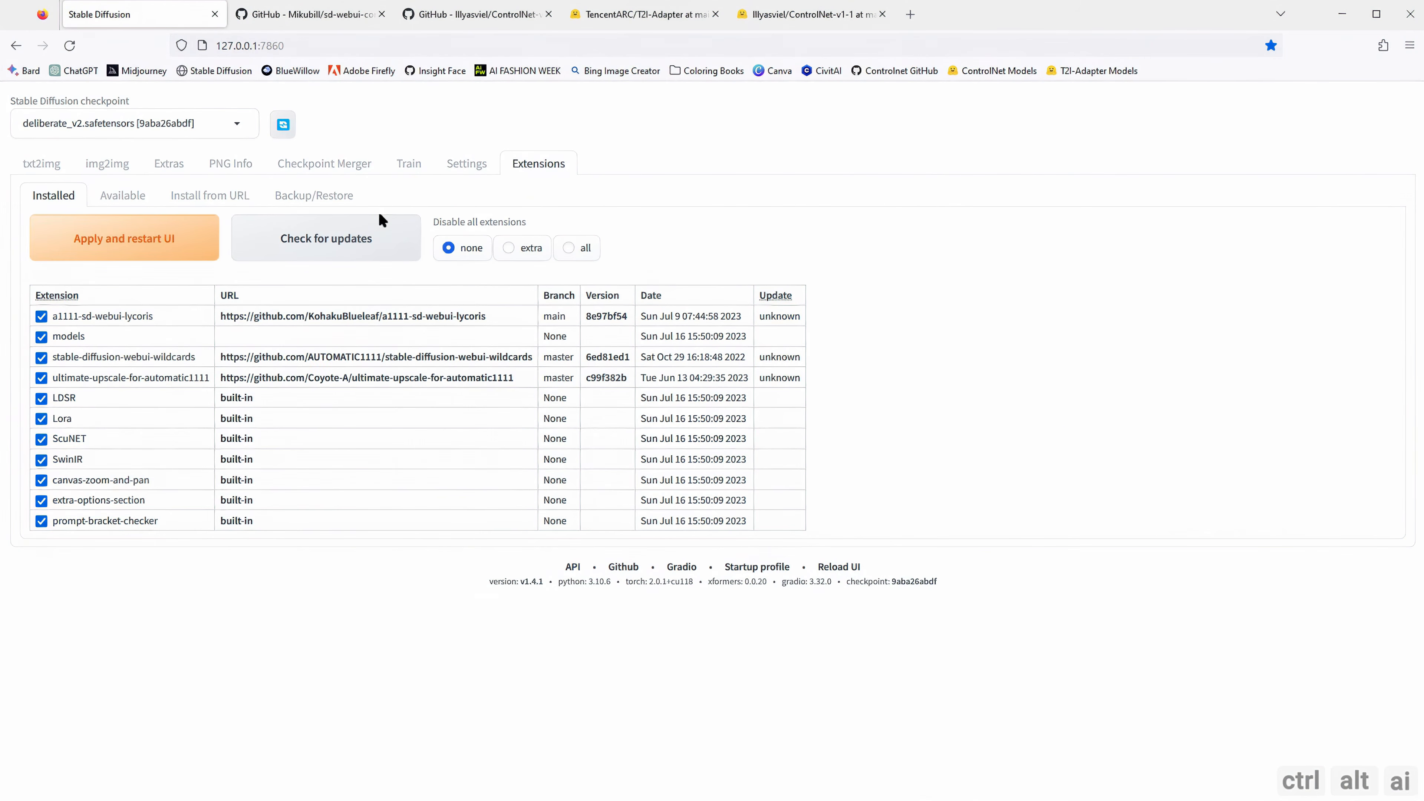
left_click(213, 196)
left_click(251, 254)
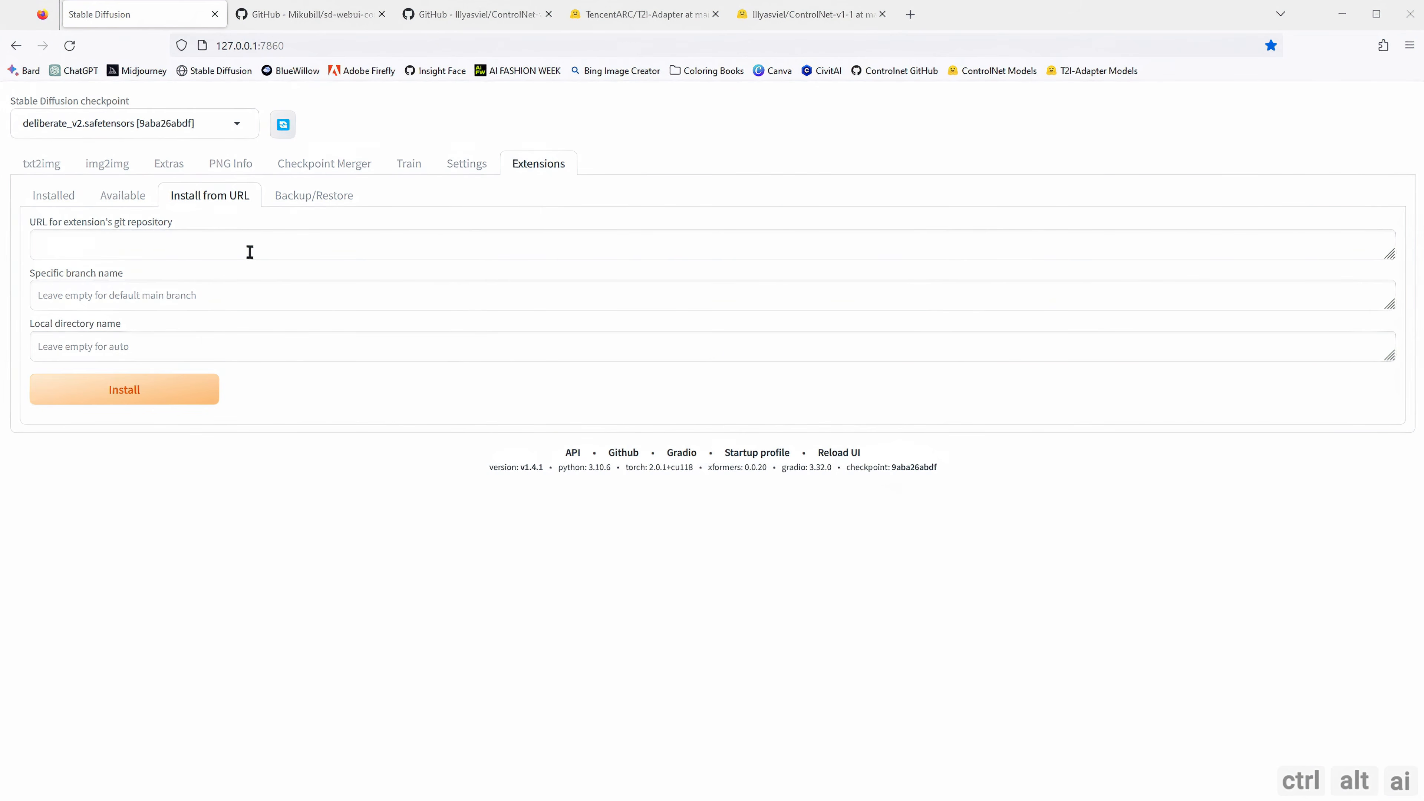
left_click(248, 252)
key("ctrl+v")
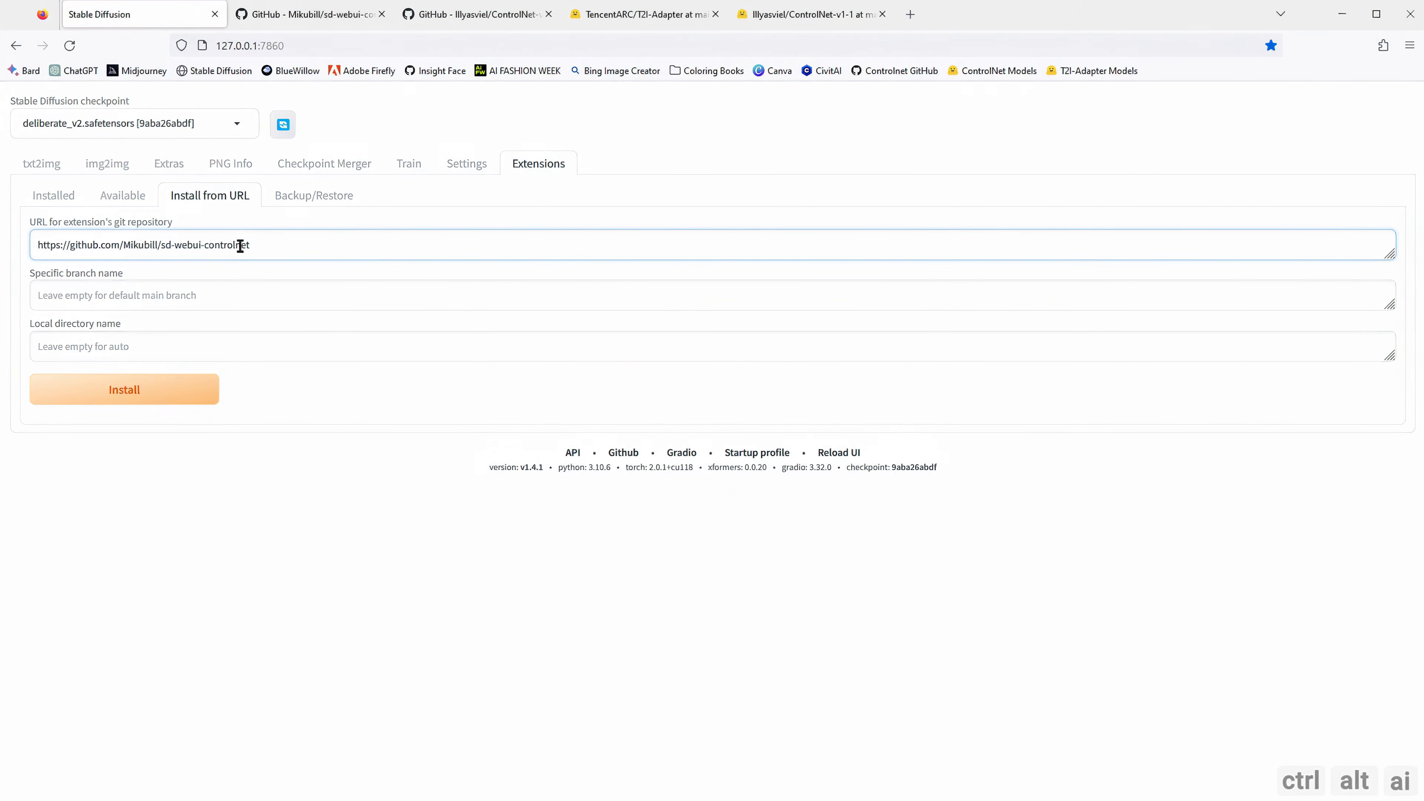
left_click(177, 388)
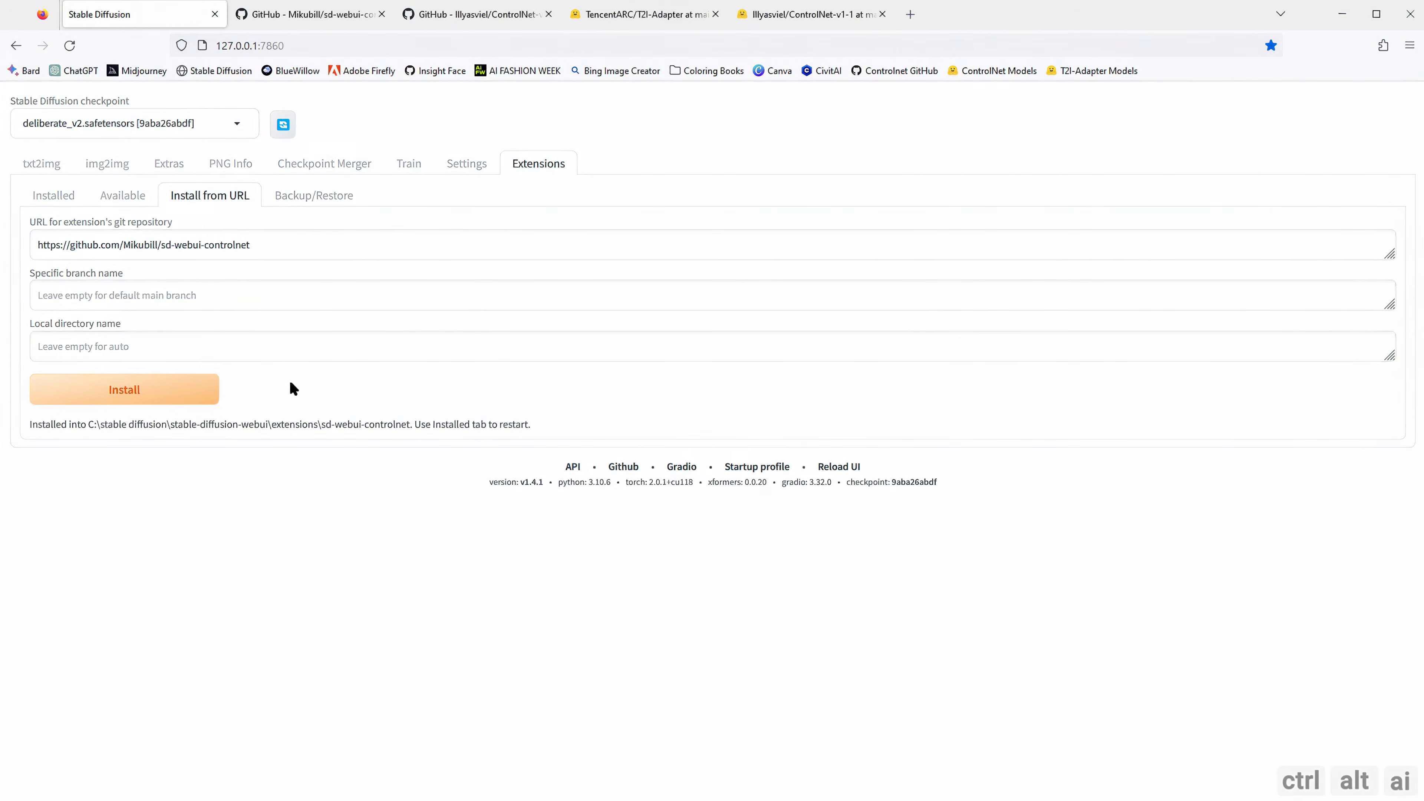
Step: Apply the newly installed extension by restarting the UI, and check the sd-webui-controlnet entry among the installed extensions
left_click(65, 196)
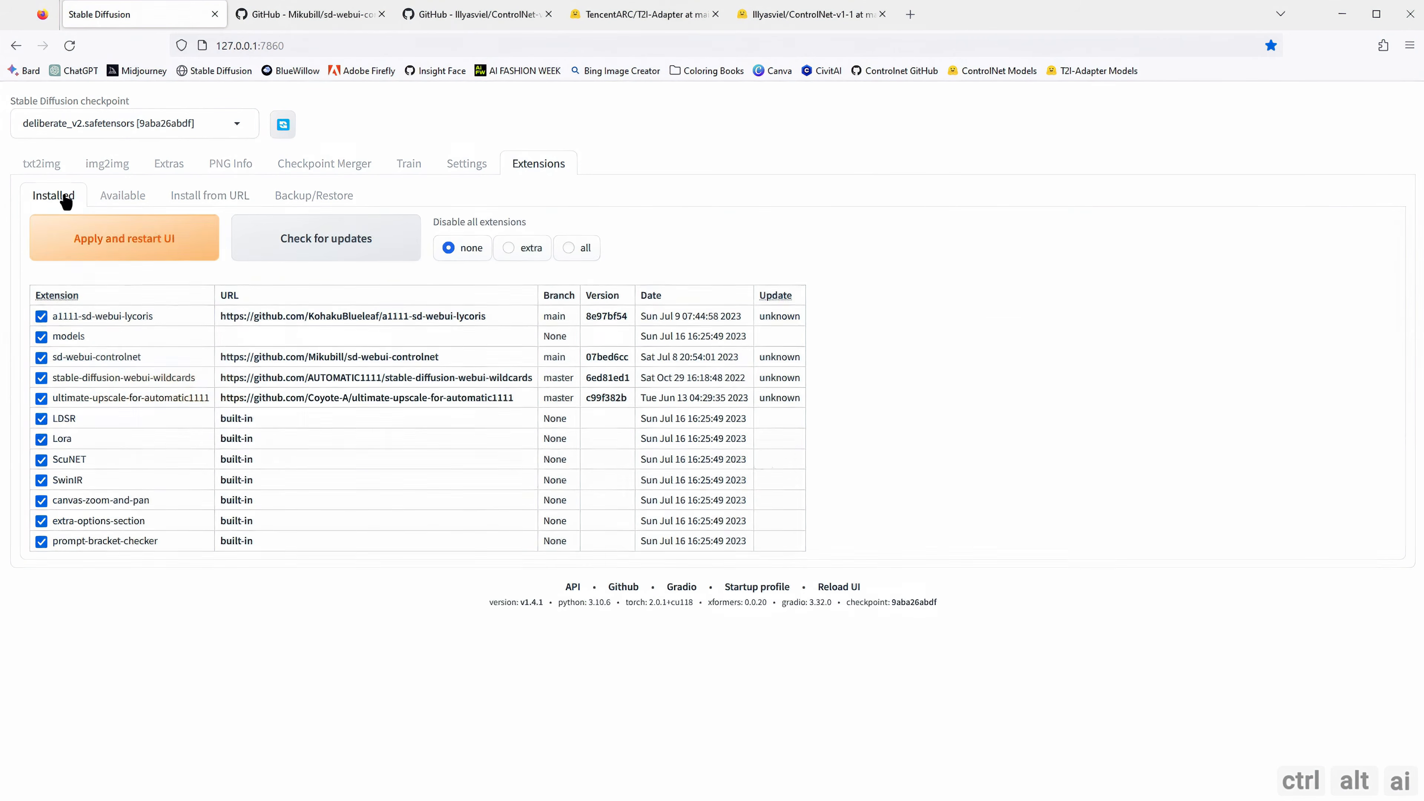
left_click(123, 250)
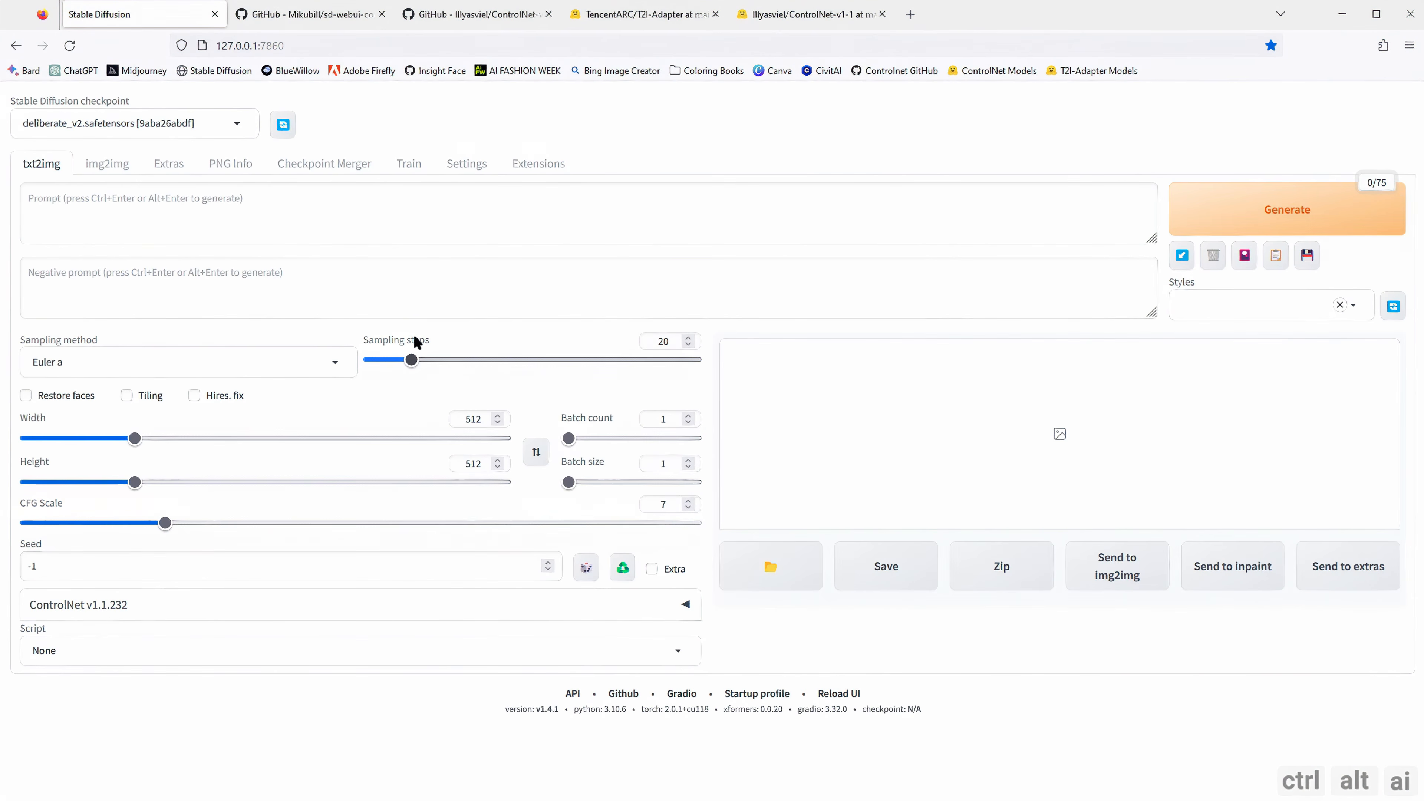
left_click(527, 165)
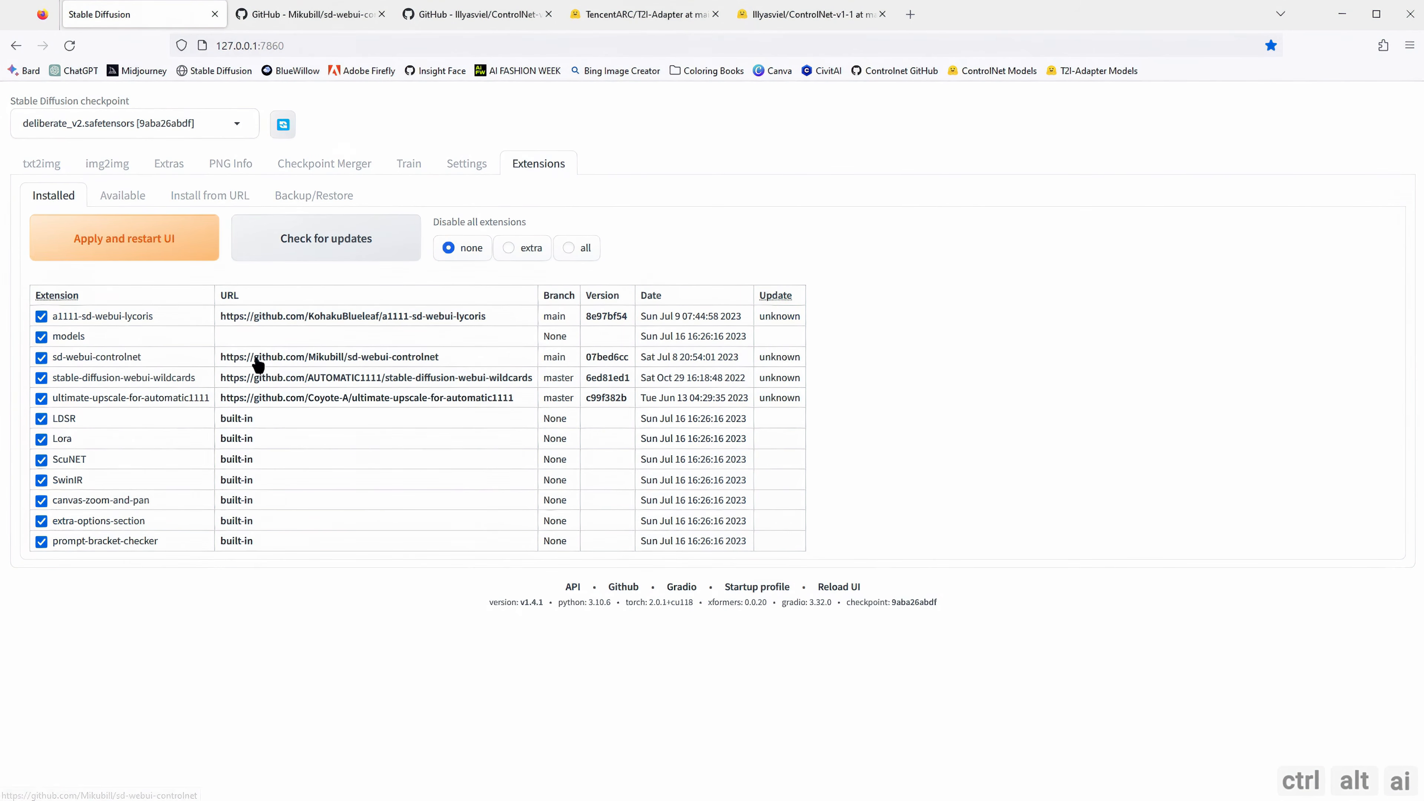
left_click_drag(218, 356, 810, 365)
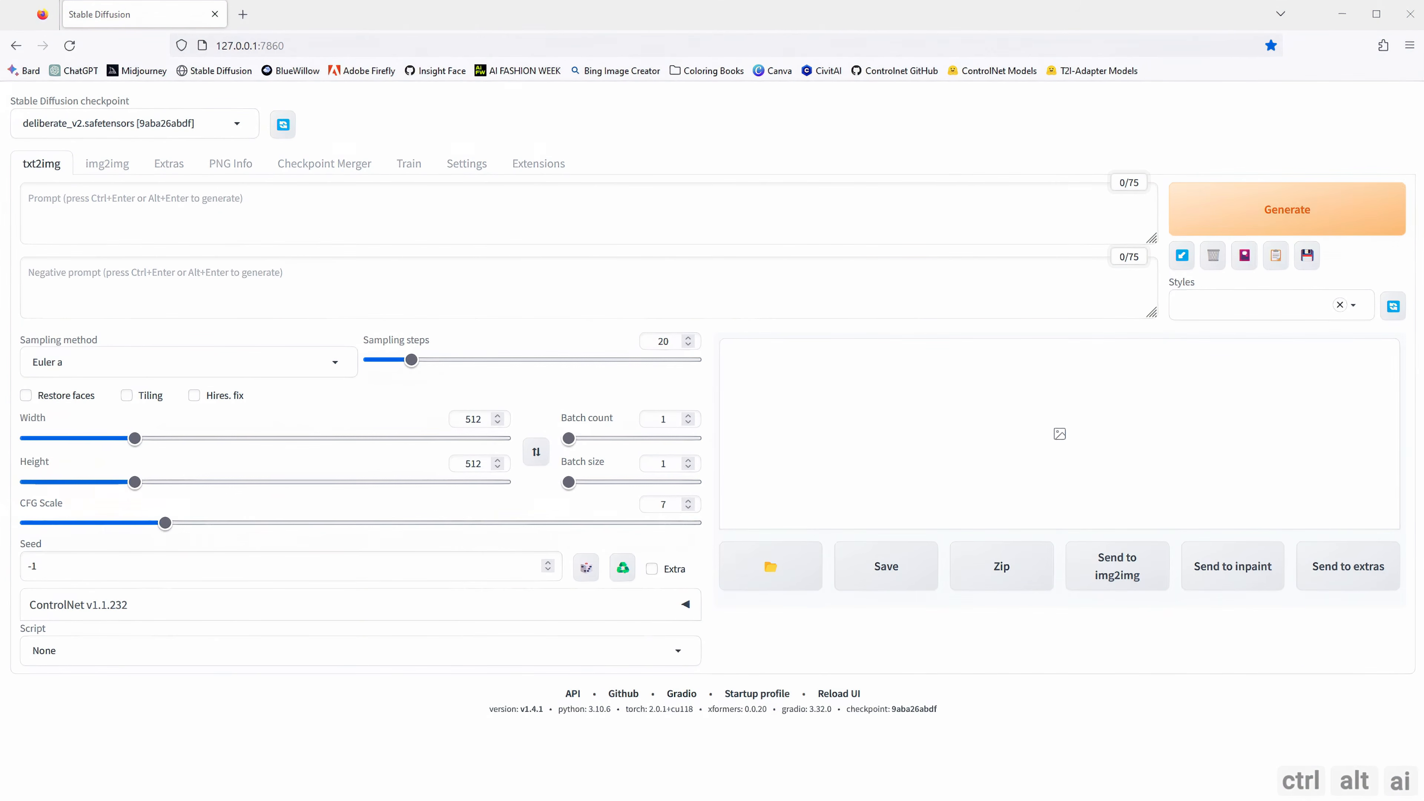
Step: Look through the ControlNet-v1-1 model files on Hugging Face and the extension's local models folder
left_click(243, 14)
left_click(960, 70)
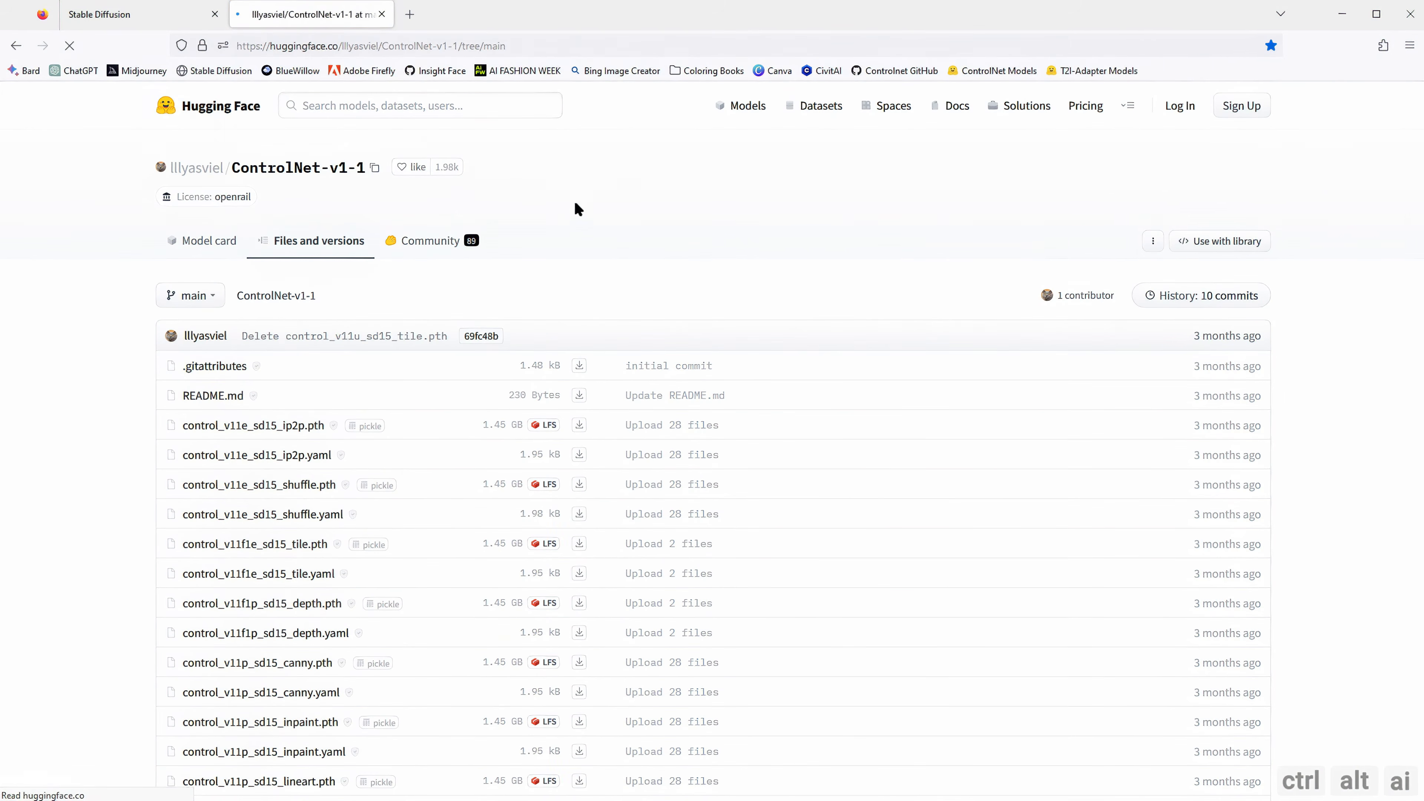
scroll(561, 267, "down", 3)
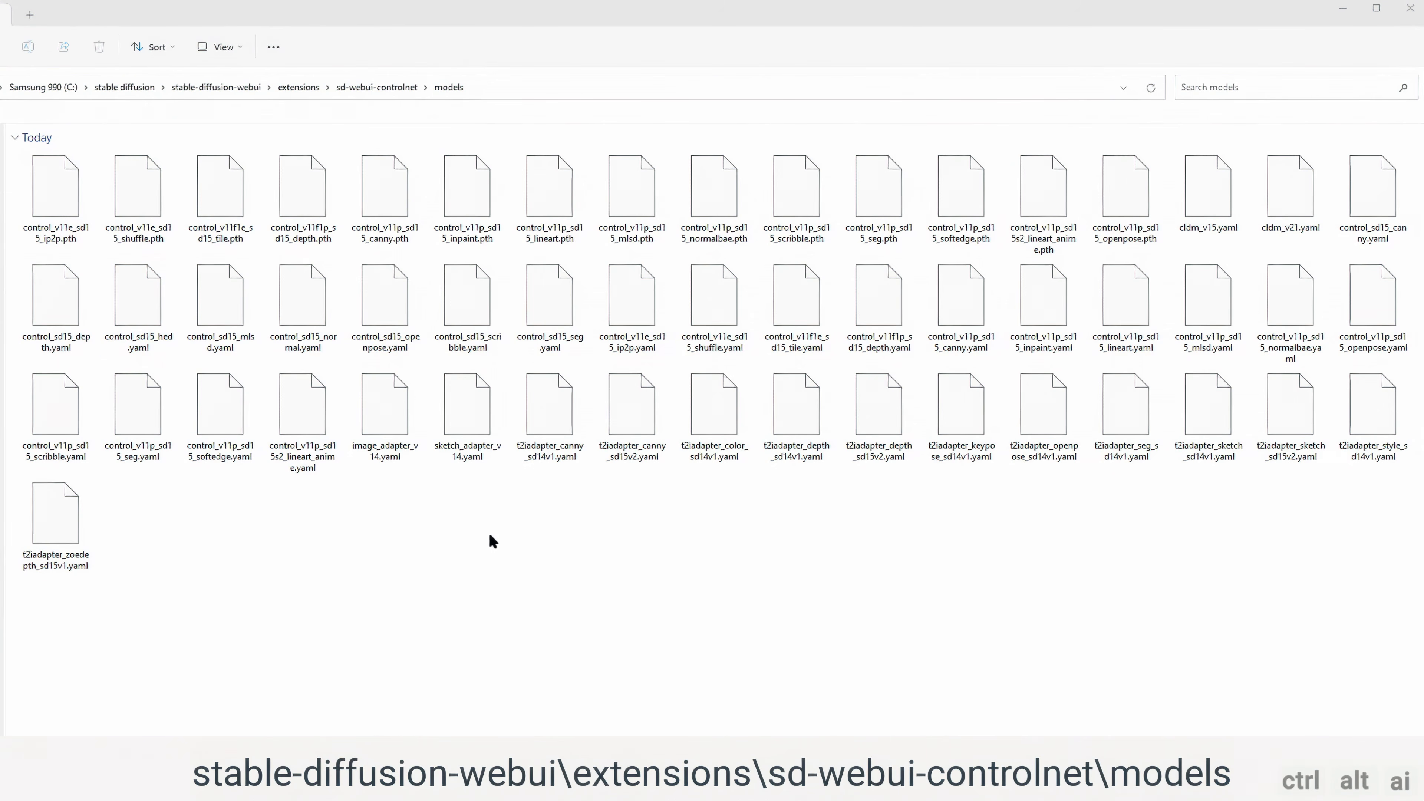
left_click(1343, 10)
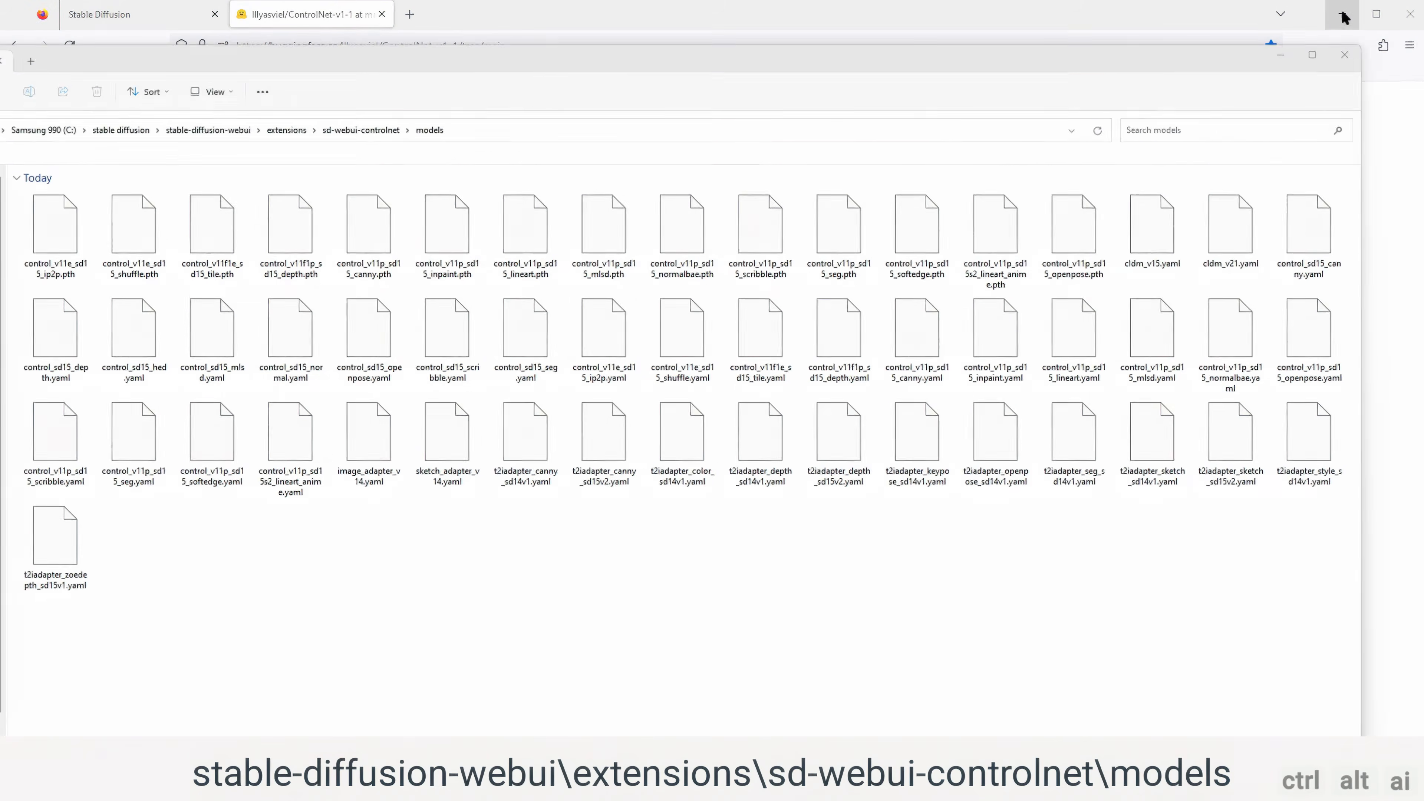
Step: Open the TencentARC T2I-Adapter models page on Hugging Face in a new tab and look through its model files
left_click(411, 20)
left_click(1082, 74)
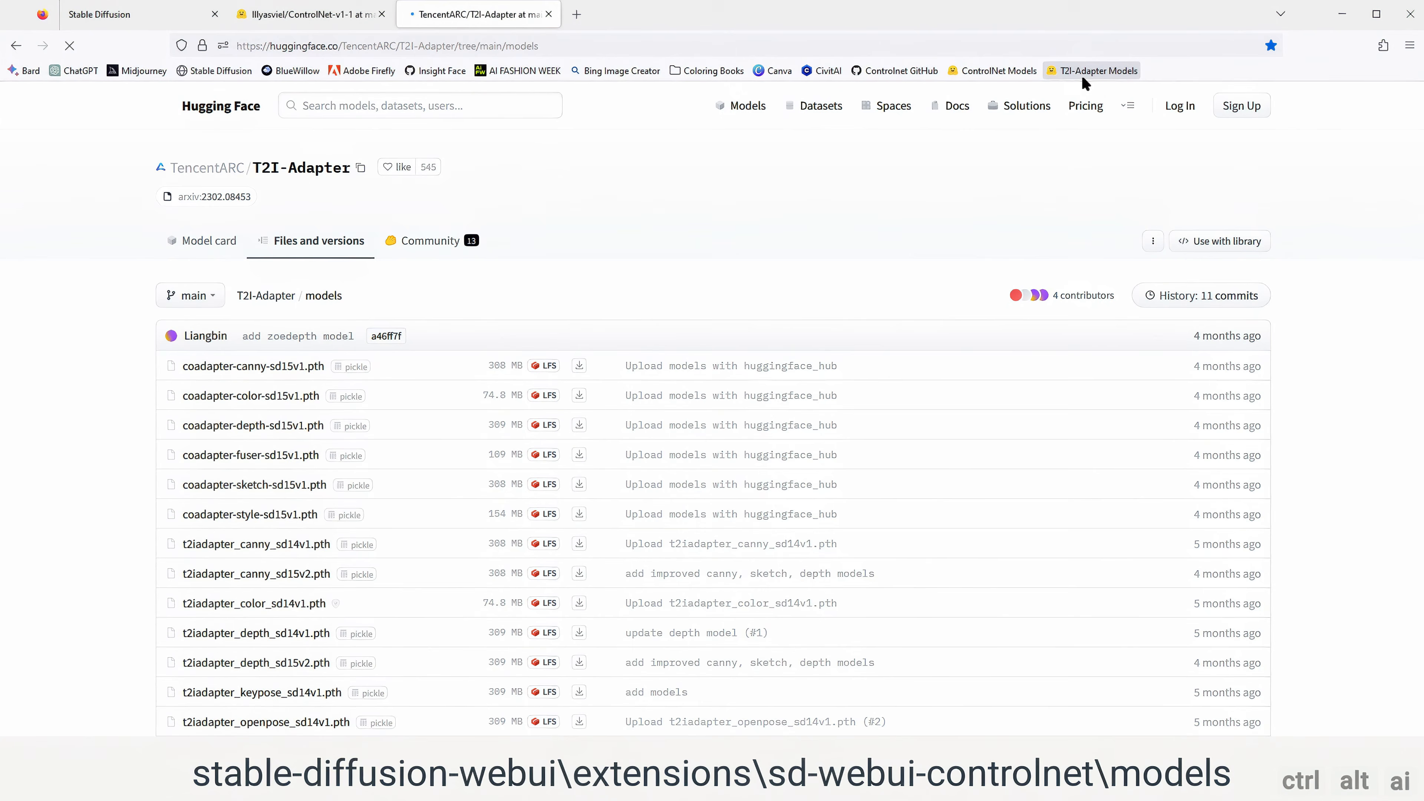
scroll(538, 266, "down", 2)
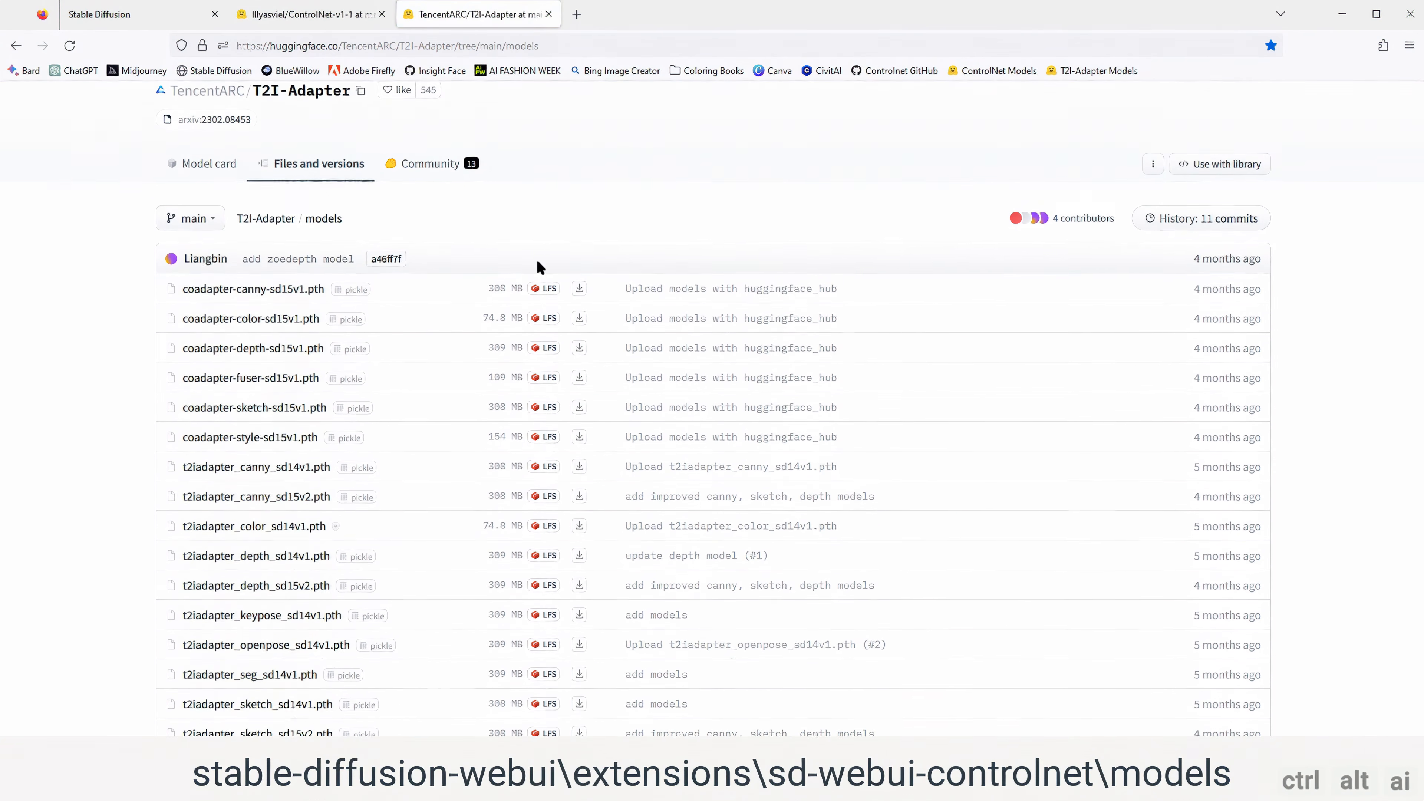
scroll(536, 265, "down", 2)
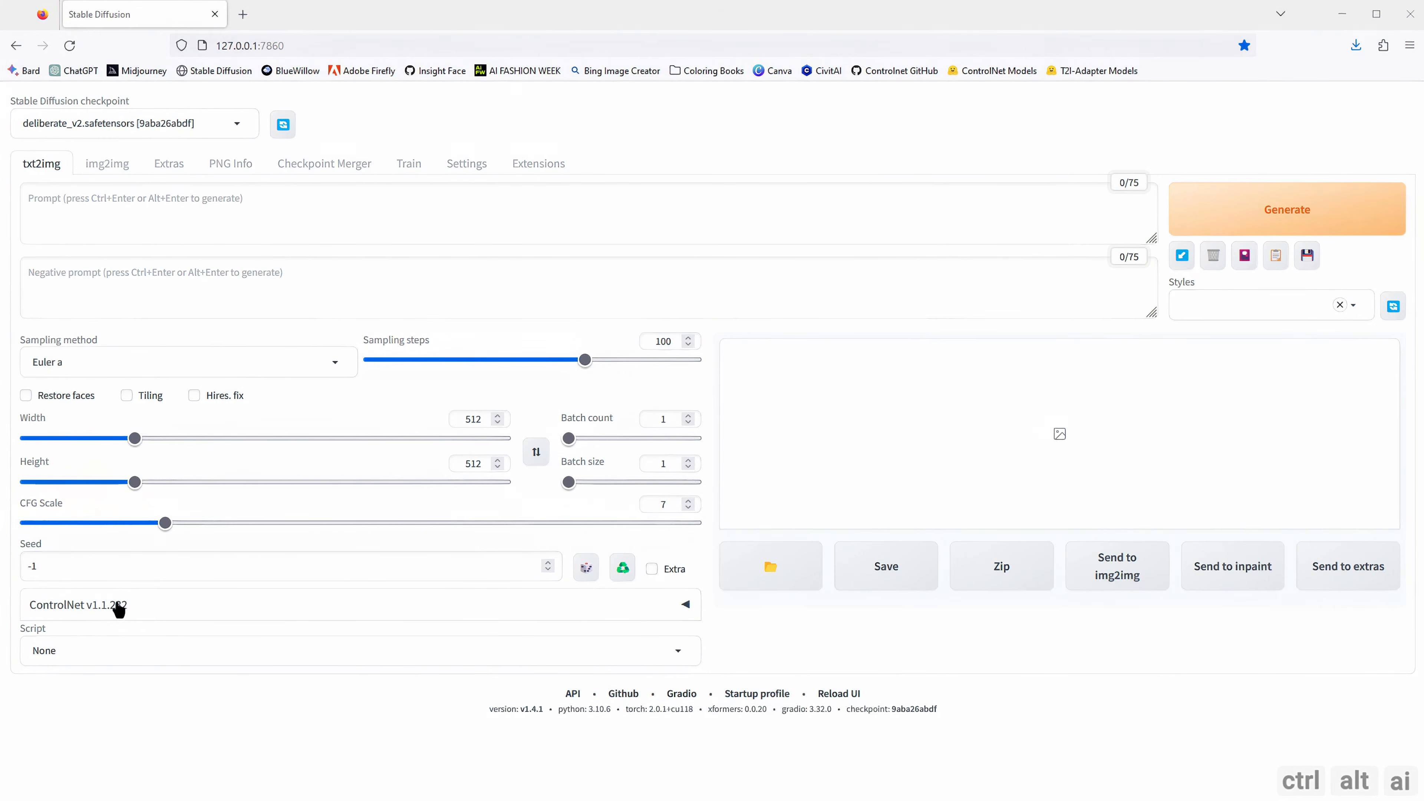
Step: Expand the ControlNet v1.1.232 settings for text-to-image generation
left_click(688, 608)
scroll(701, 604, "down", 5)
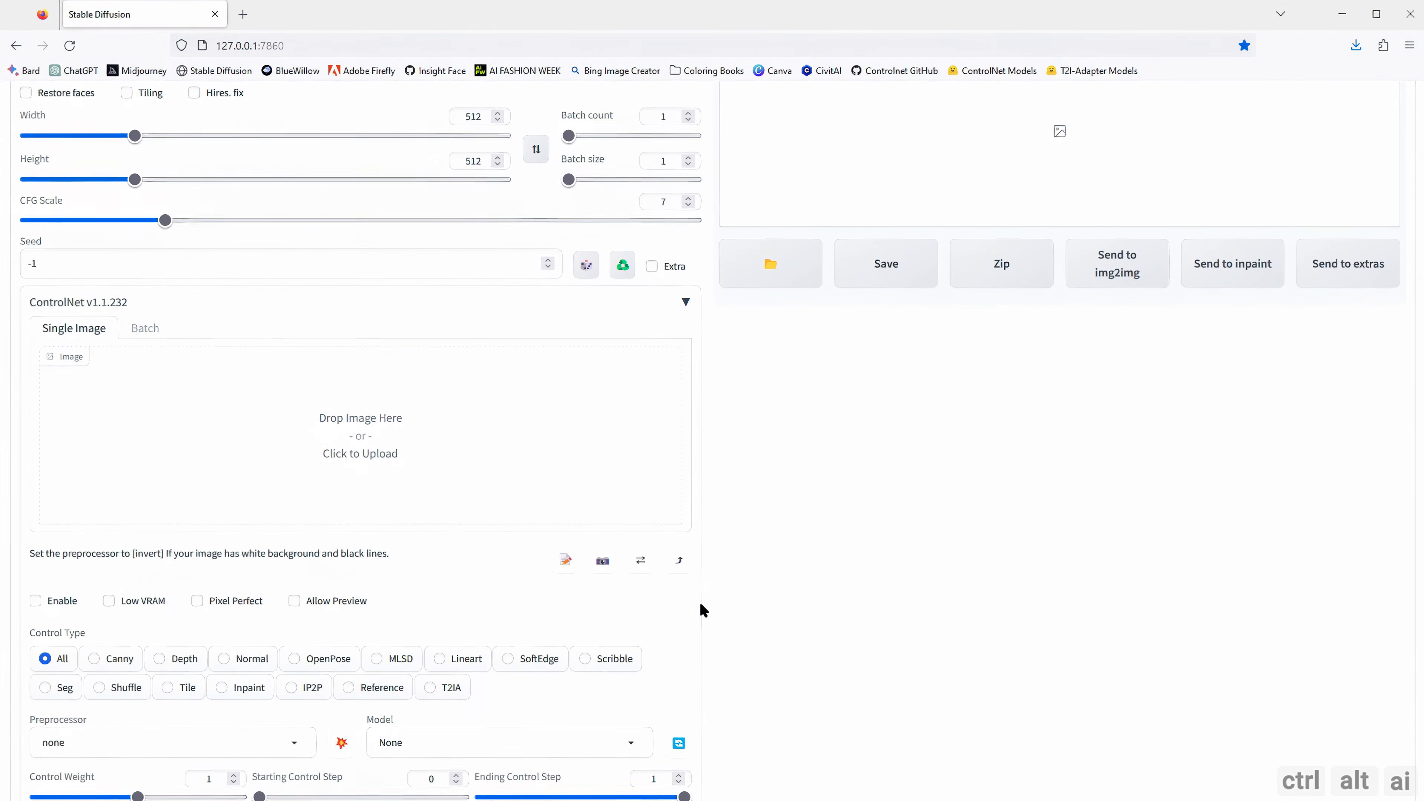
scroll(718, 584, "down", 3)
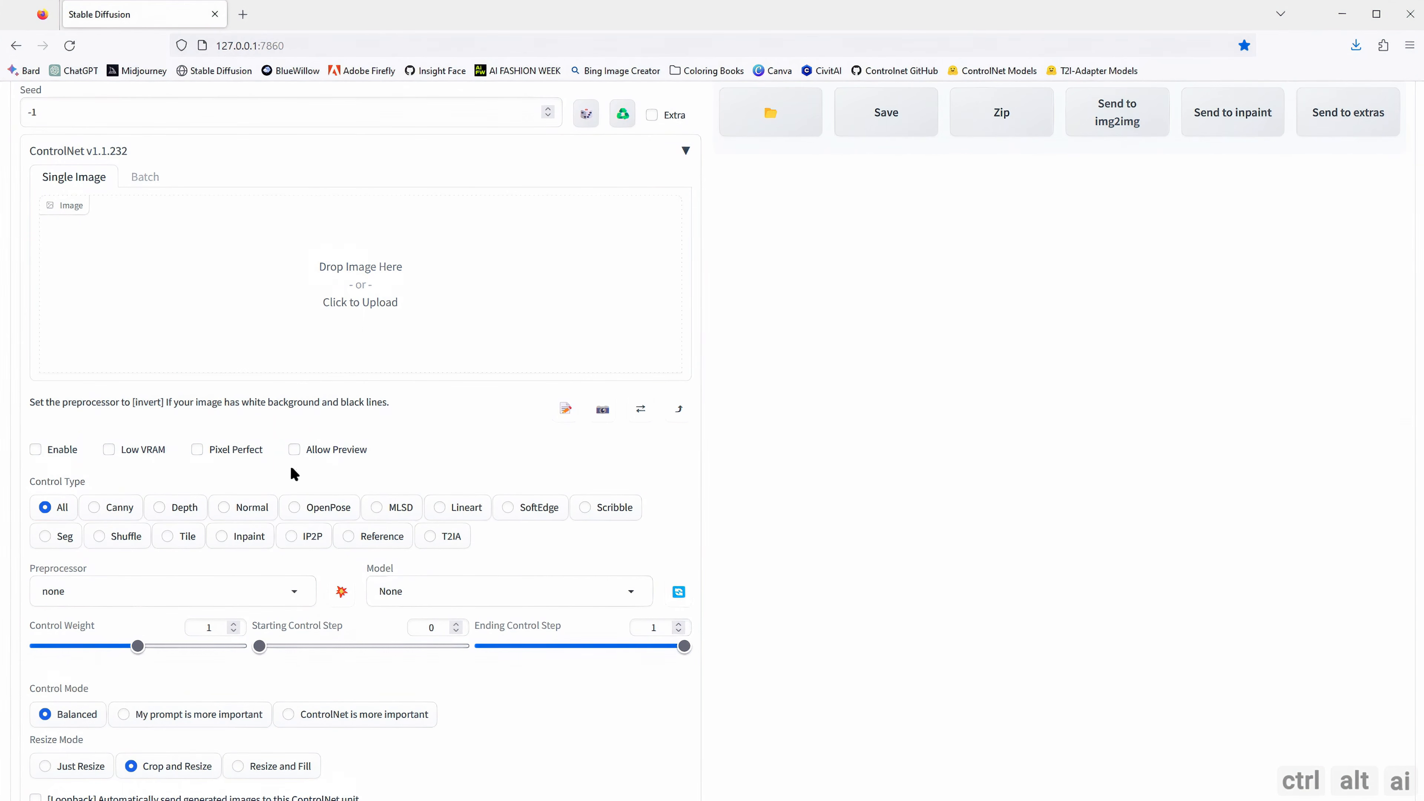
Step: Try the ControlNet unit's Enable, Pixel Perfect and Allow Preview options, switching each one back off
left_click(36, 450)
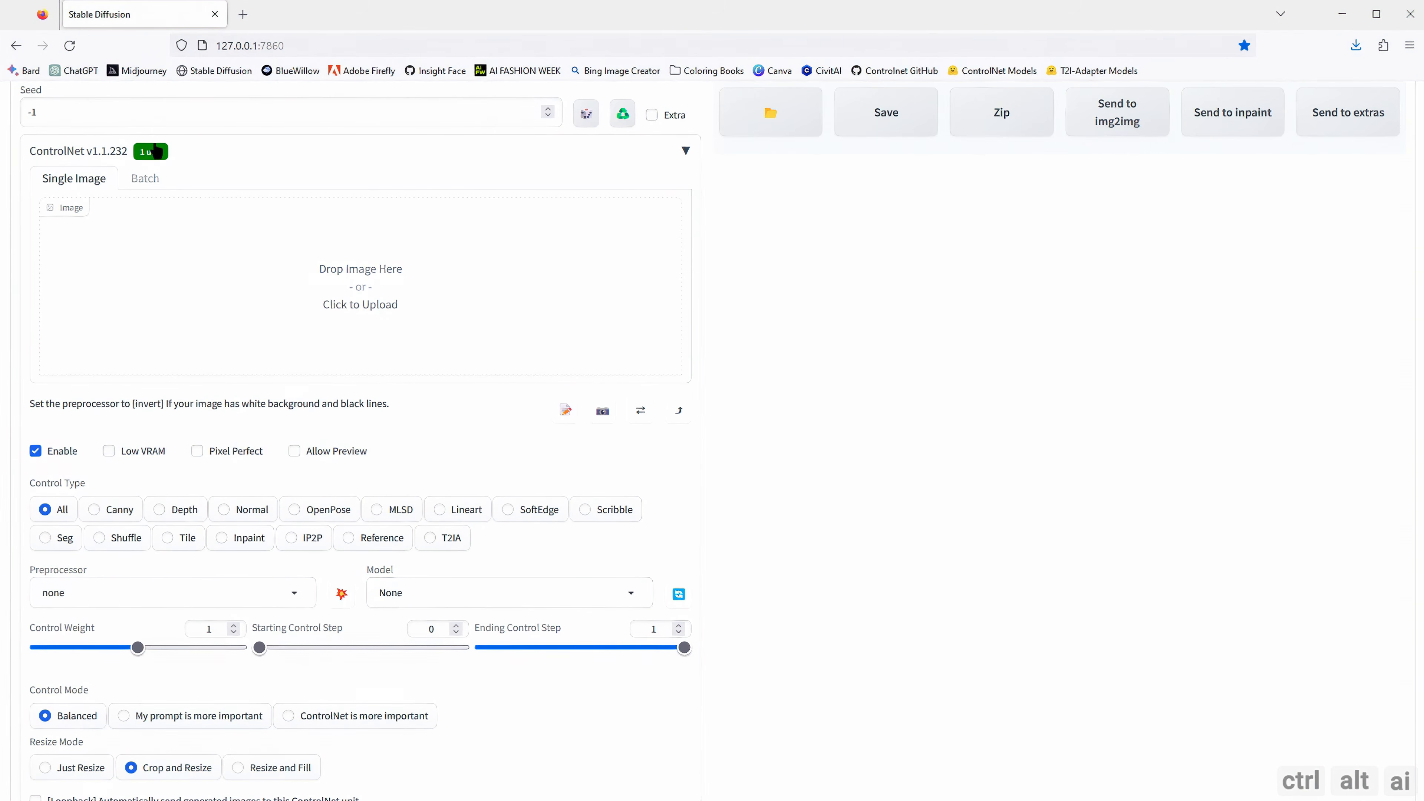
left_click(36, 450)
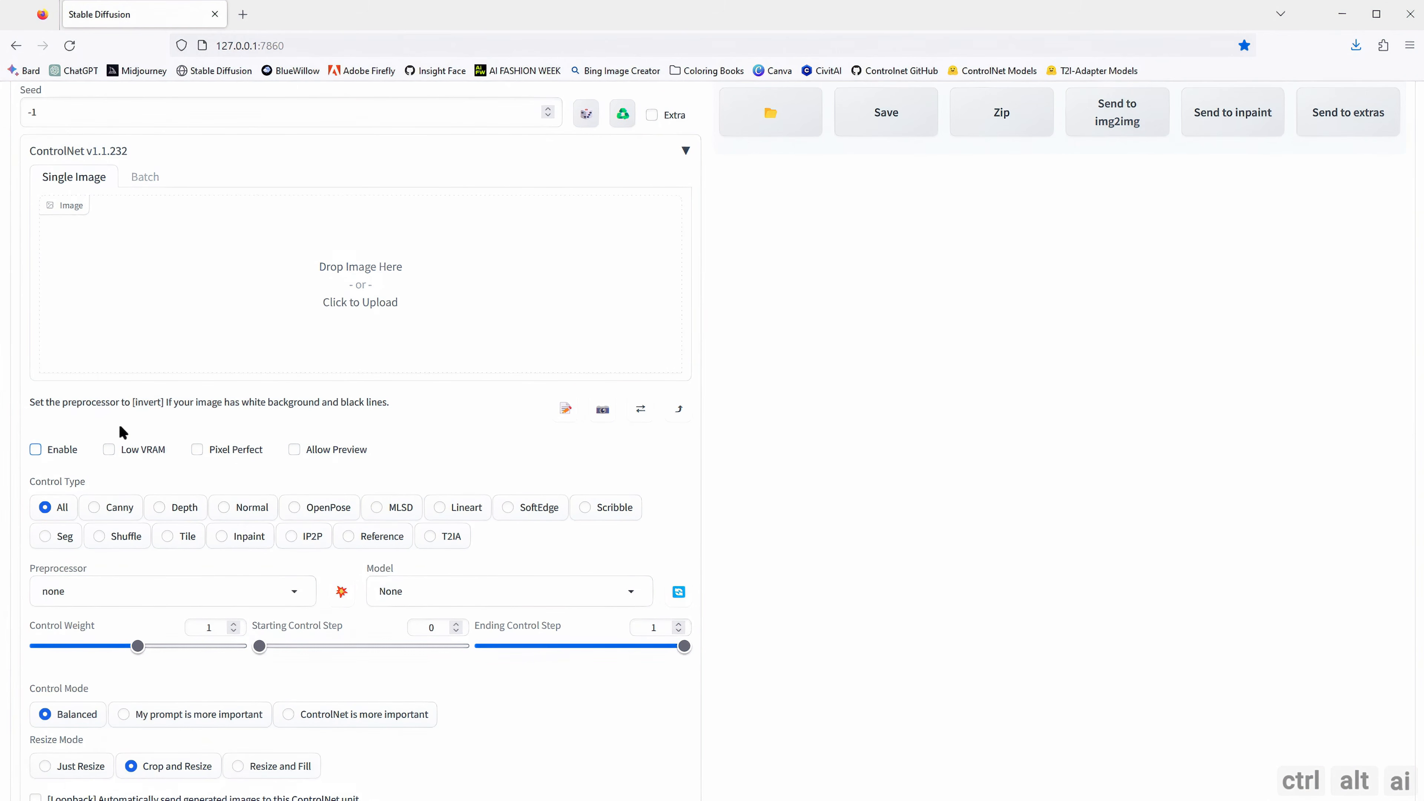
left_click(197, 450)
left_click(293, 449)
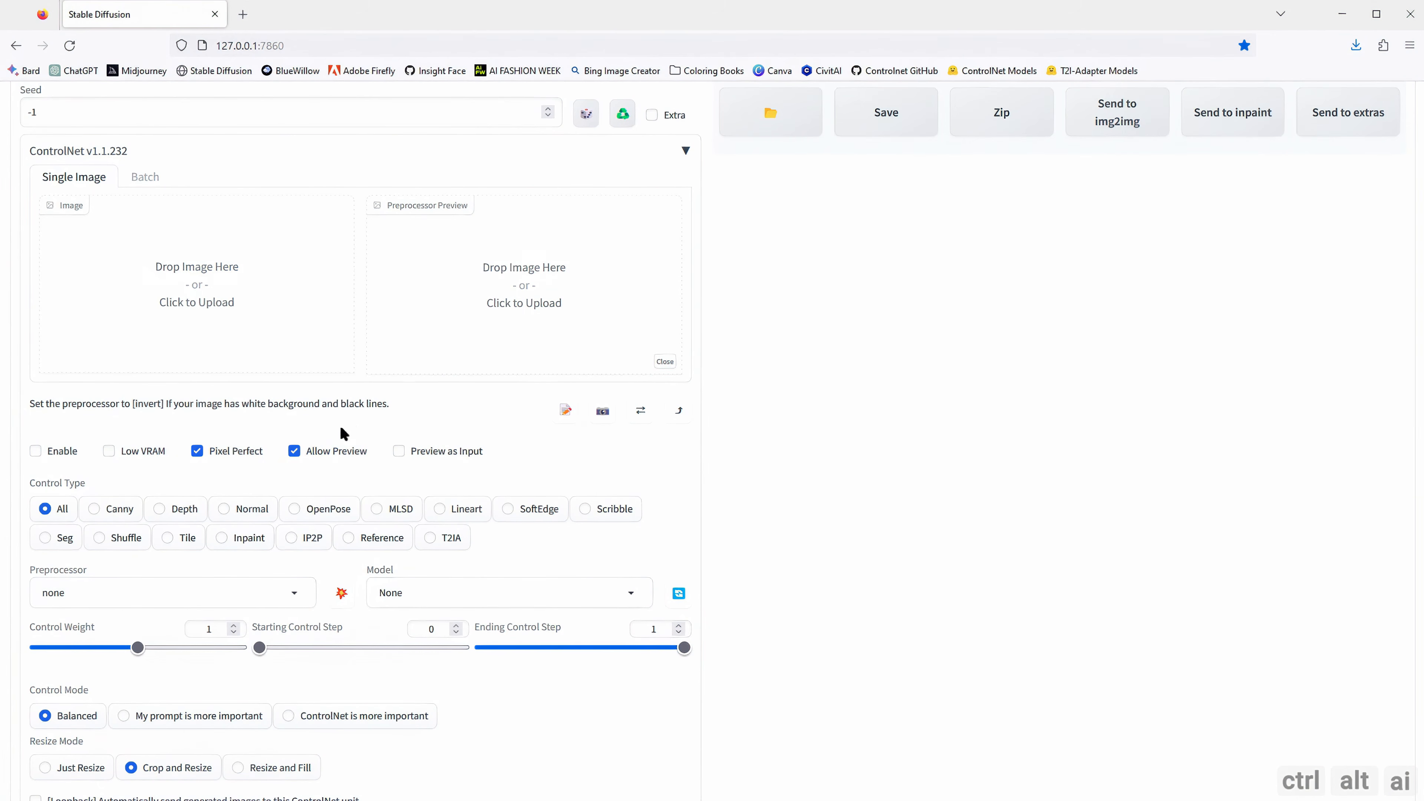
left_click(293, 450)
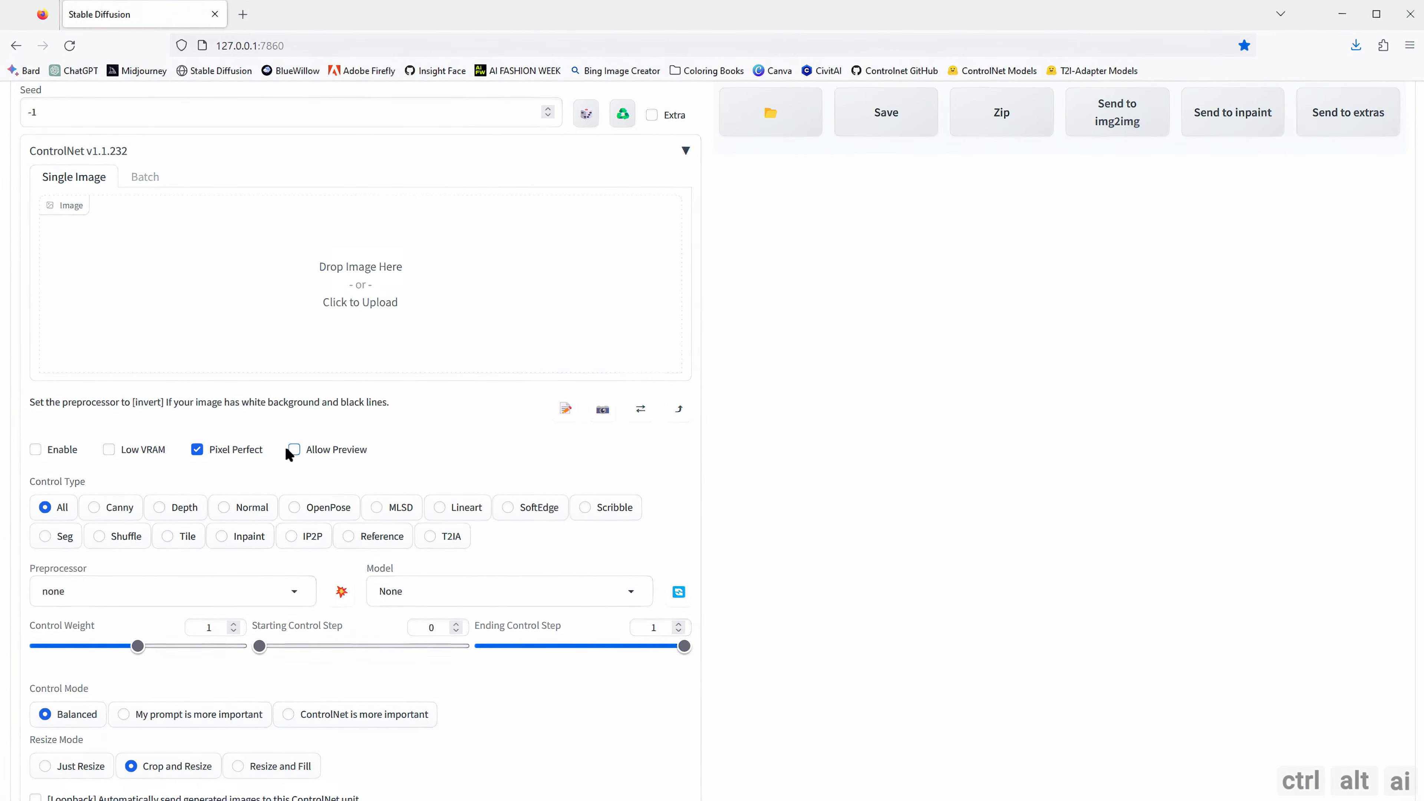
left_click(197, 449)
Step: Set the ControlNet control type to OpenPose and review its available preprocessors and models, keeping openpose_full and control_v11p_sd15_openpose
scroll(185, 455, "down", 1)
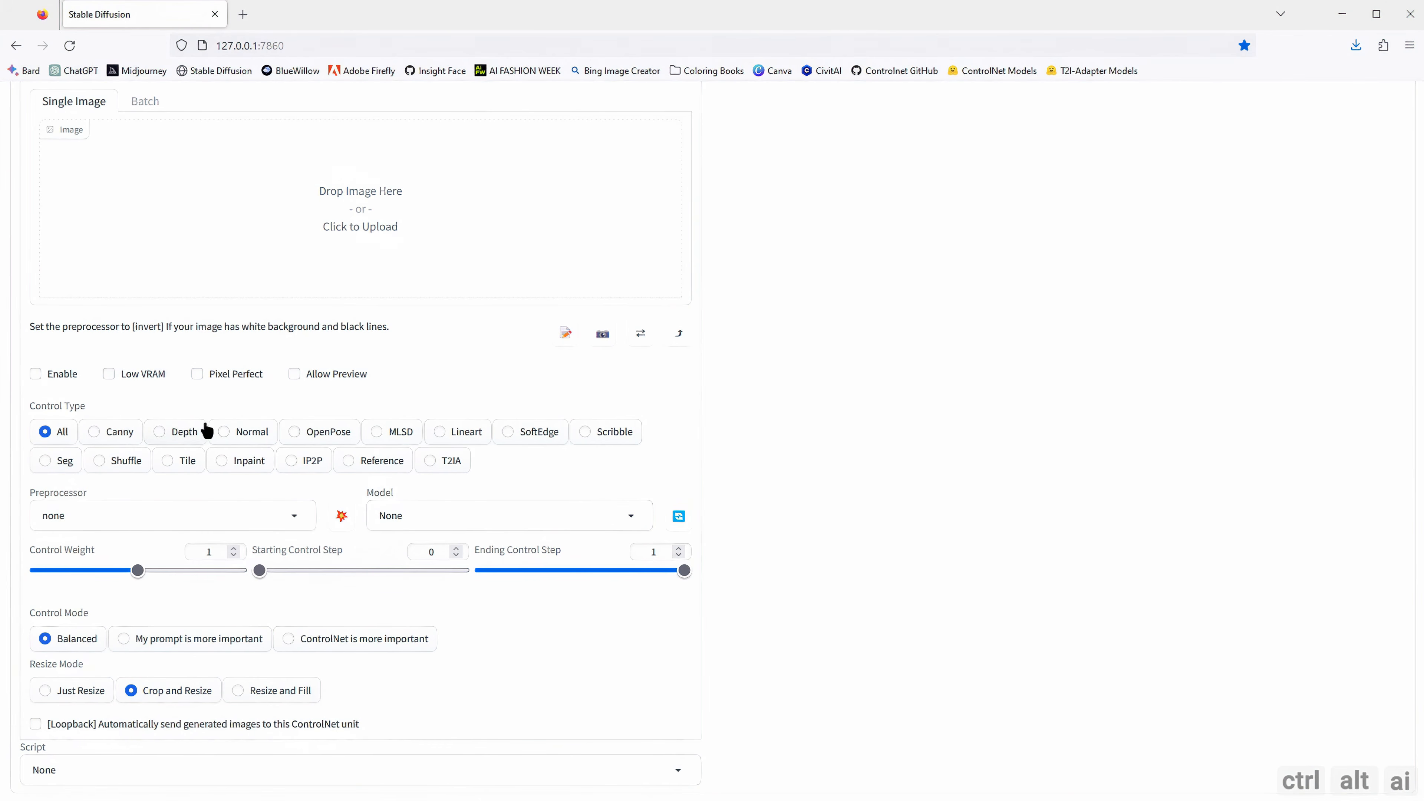
left_click(328, 436)
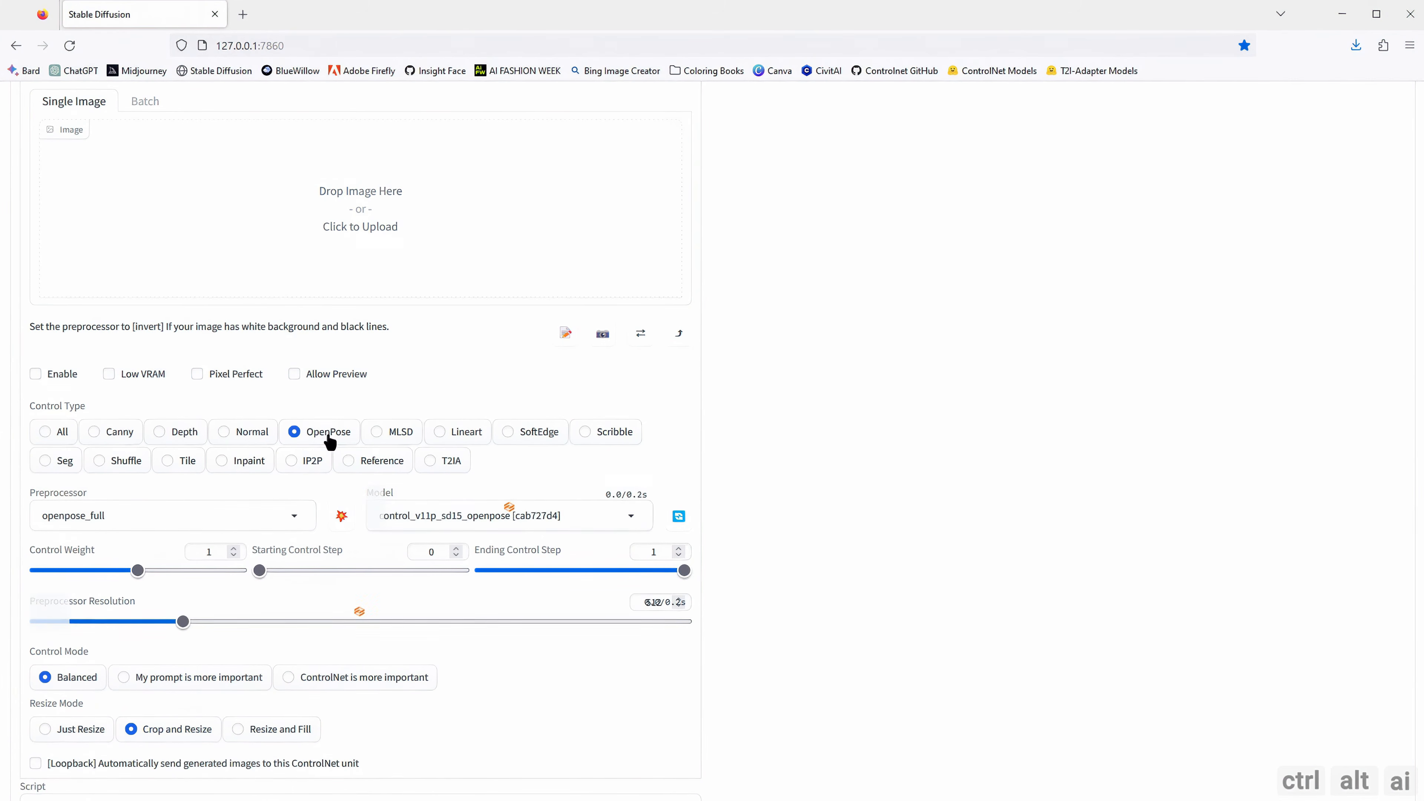
left_click(297, 519)
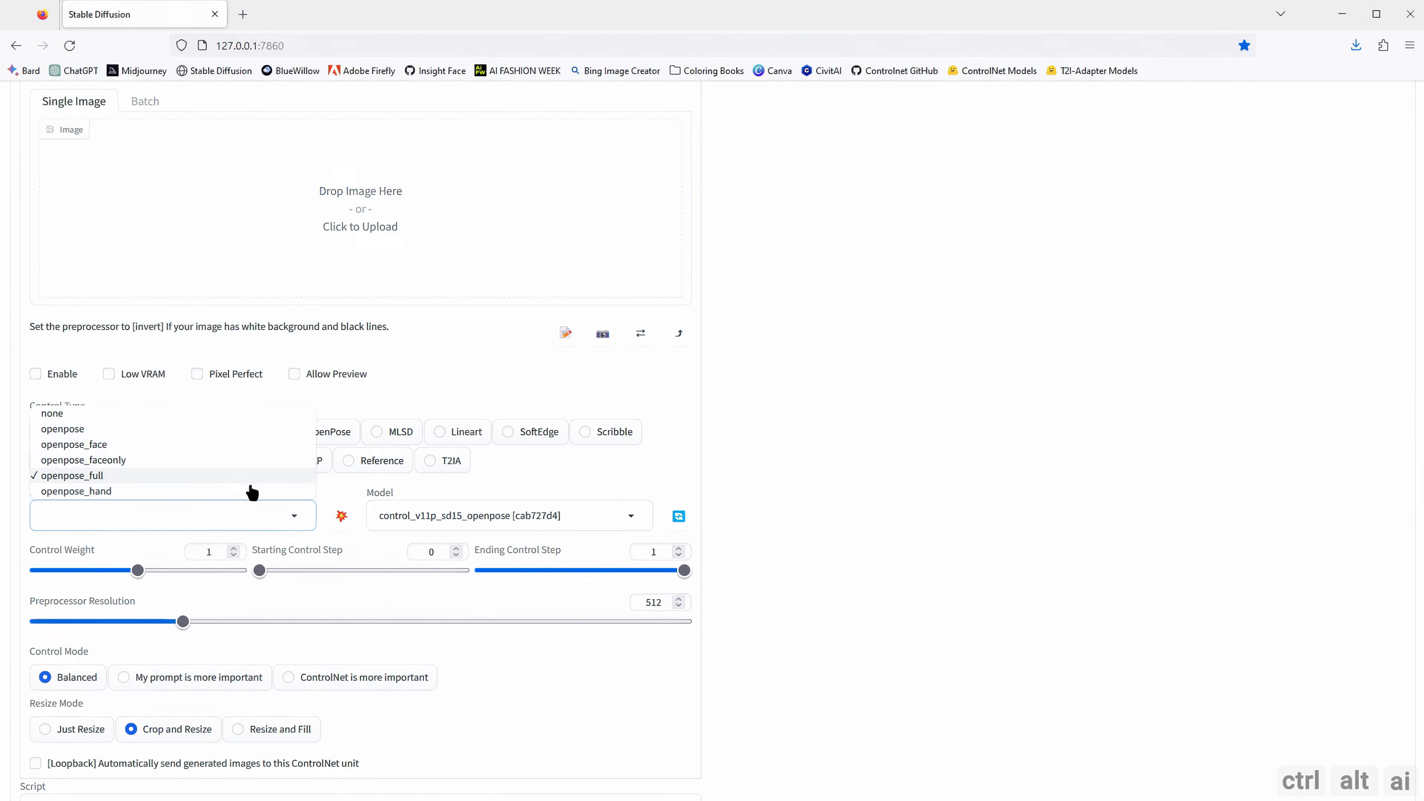
left_click(541, 486)
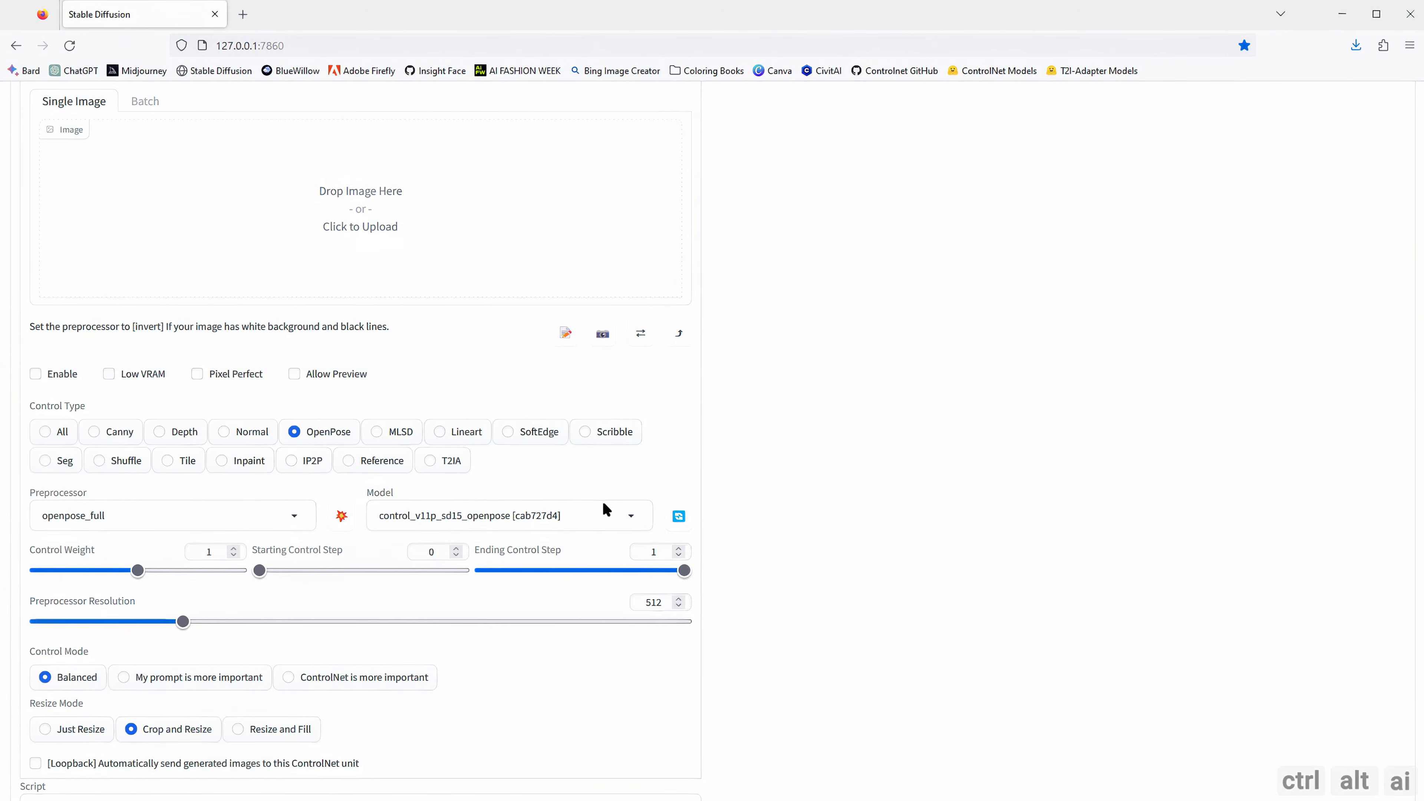
left_click(633, 519)
left_click(670, 483)
Step: Try a Control Weight of 2 for the OpenPose unit, and set it back to 1
scroll(663, 482, "down", 1)
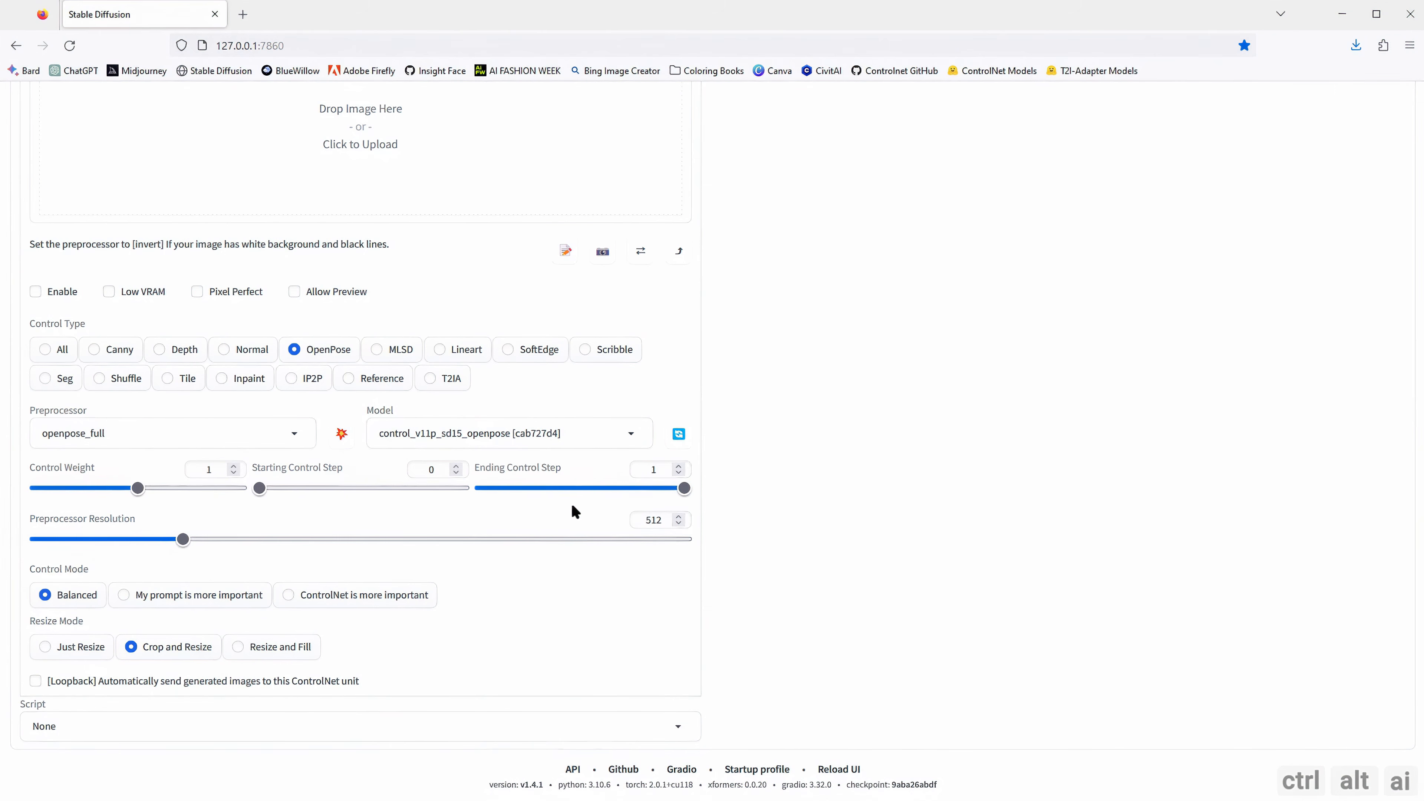
double_click(198, 470)
type("2")
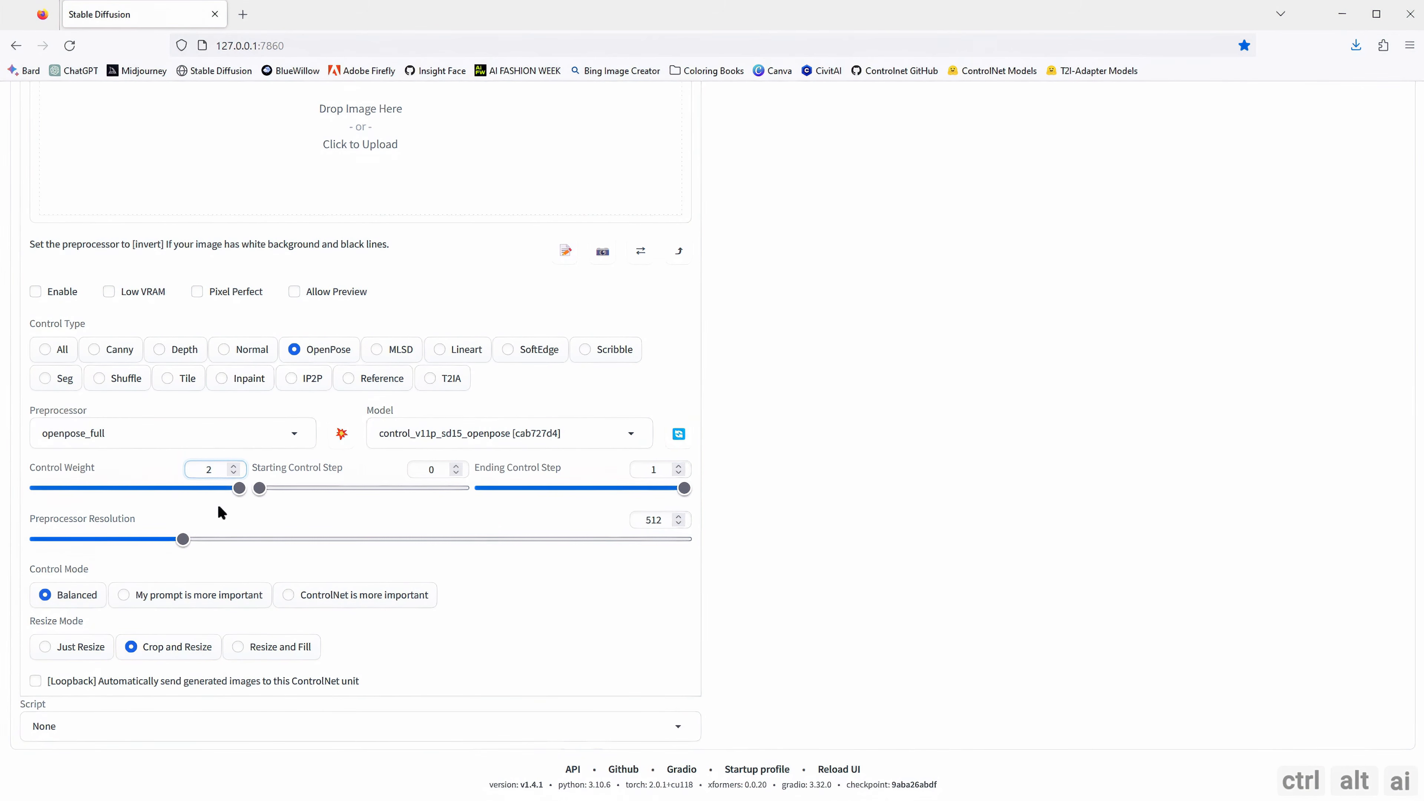
double_click(206, 470)
type("1")
left_click(245, 506)
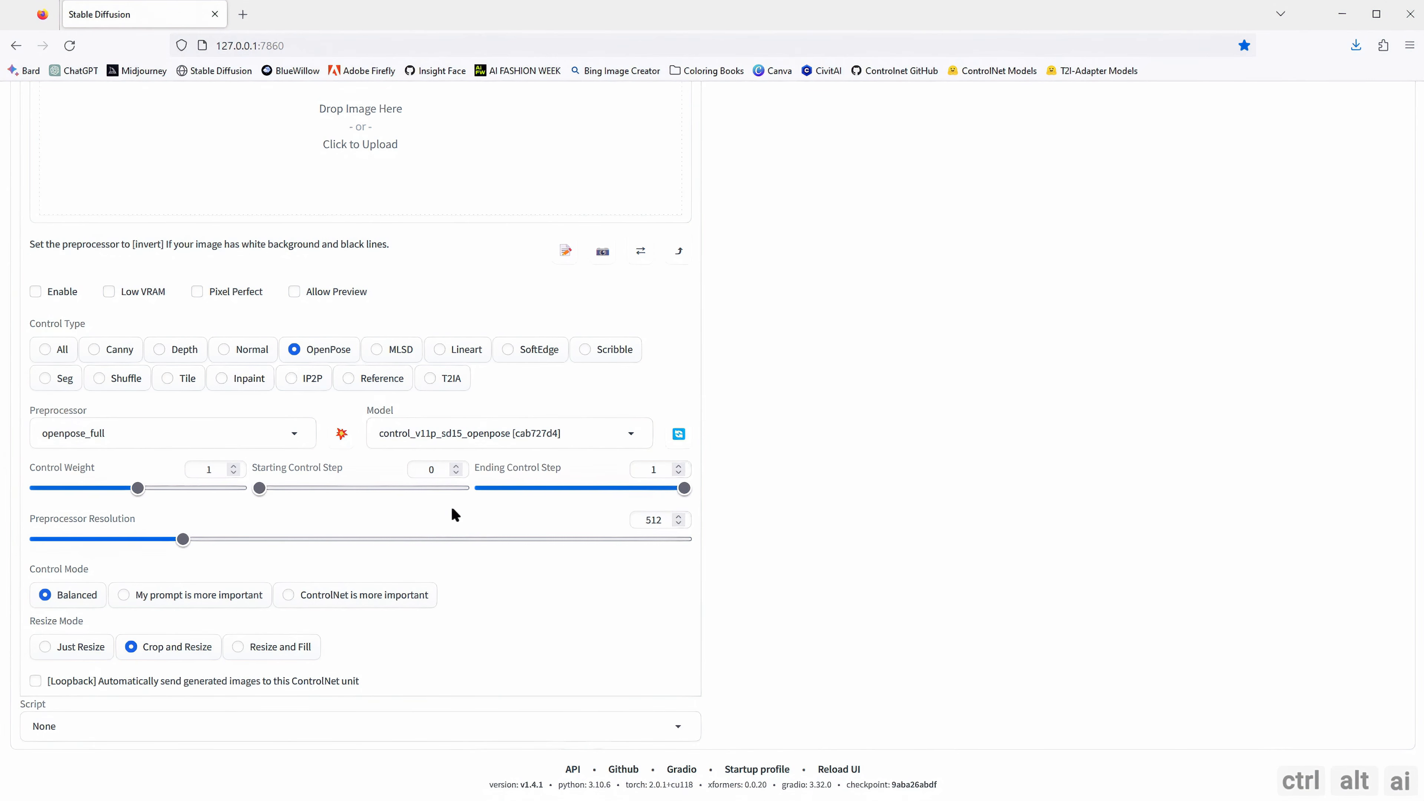
Step: Check the sampling steps, try an Ending Control Step of 0.5, and set it back to 1
scroll(483, 505, "up", 10)
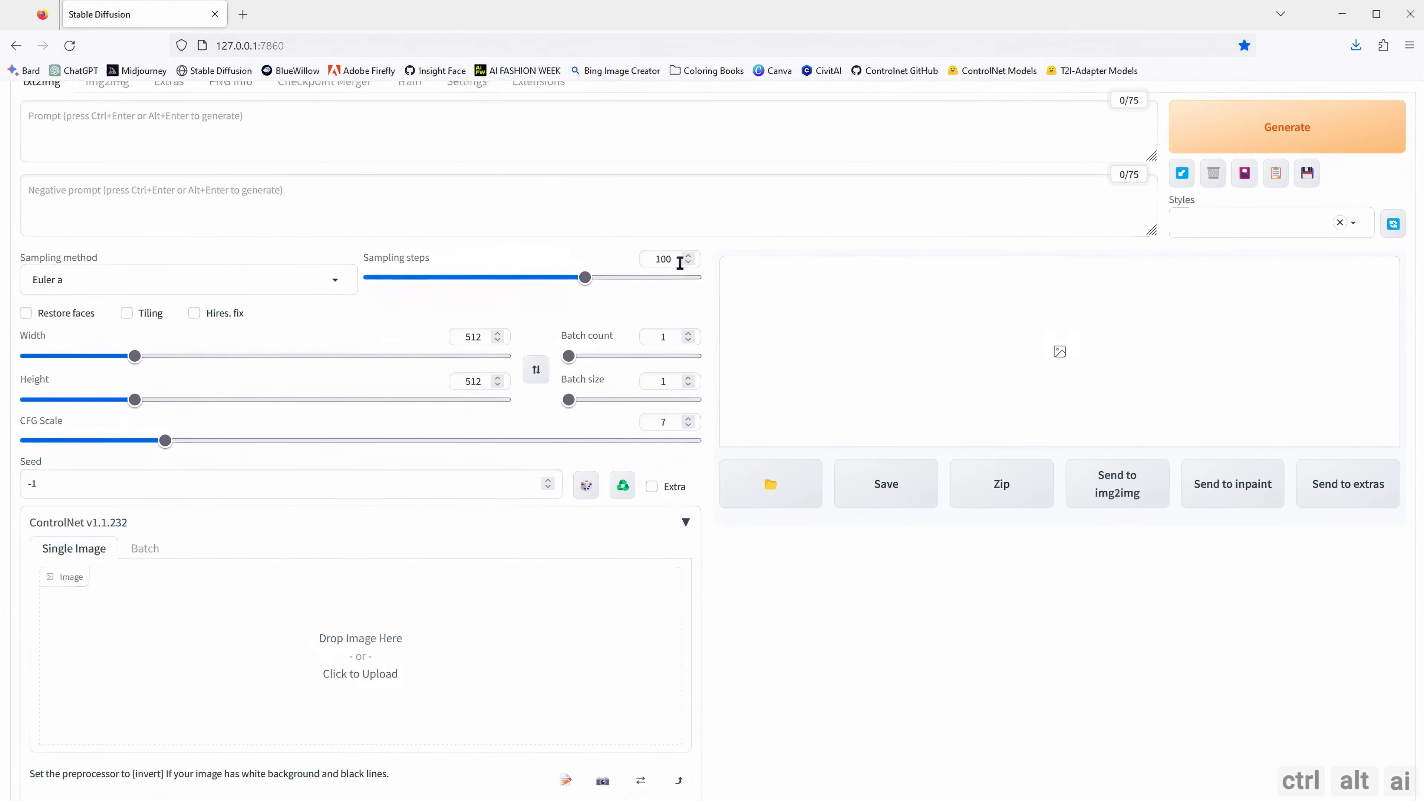
scroll(642, 337, "down", 10)
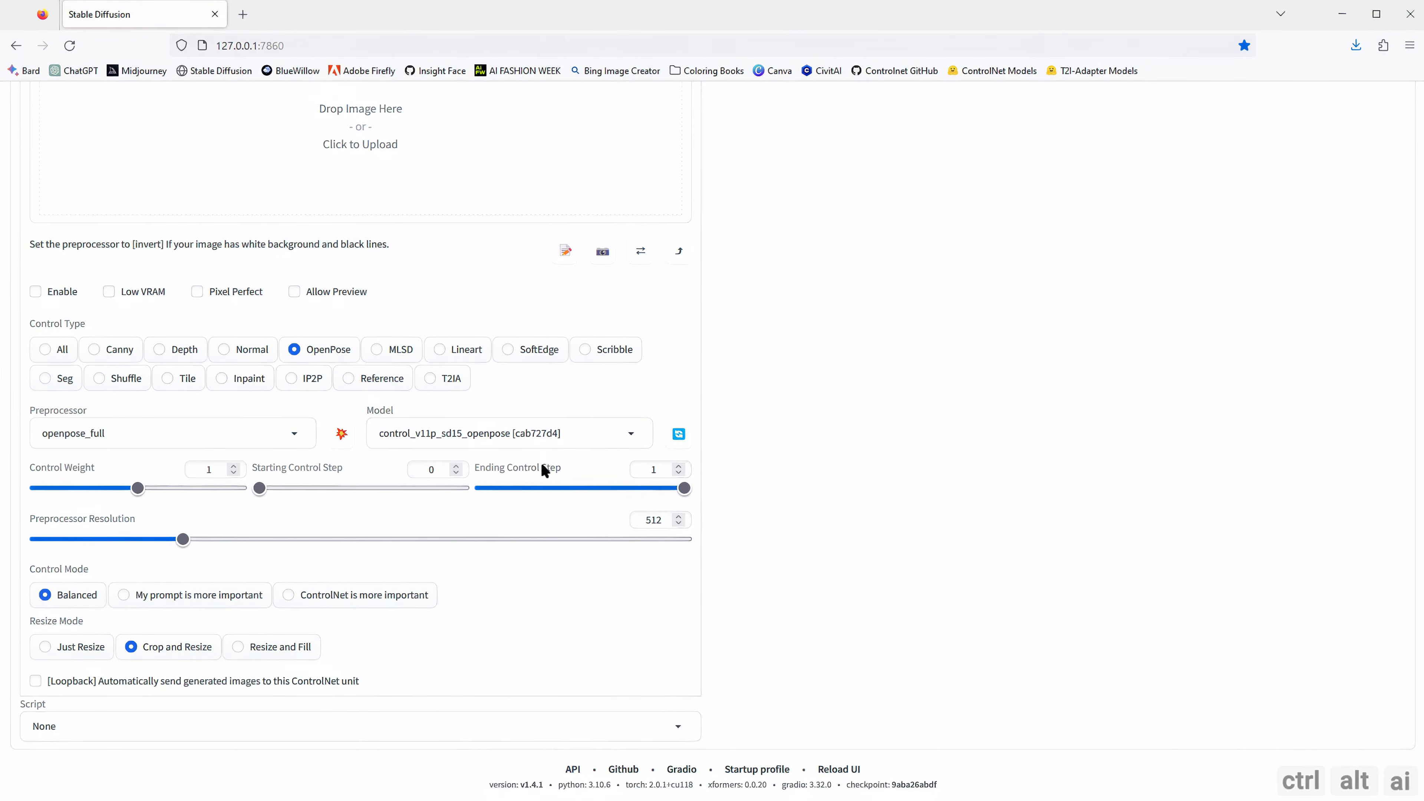
double_click(648, 473)
type("0.5")
left_click_drag(667, 473, 618, 470)
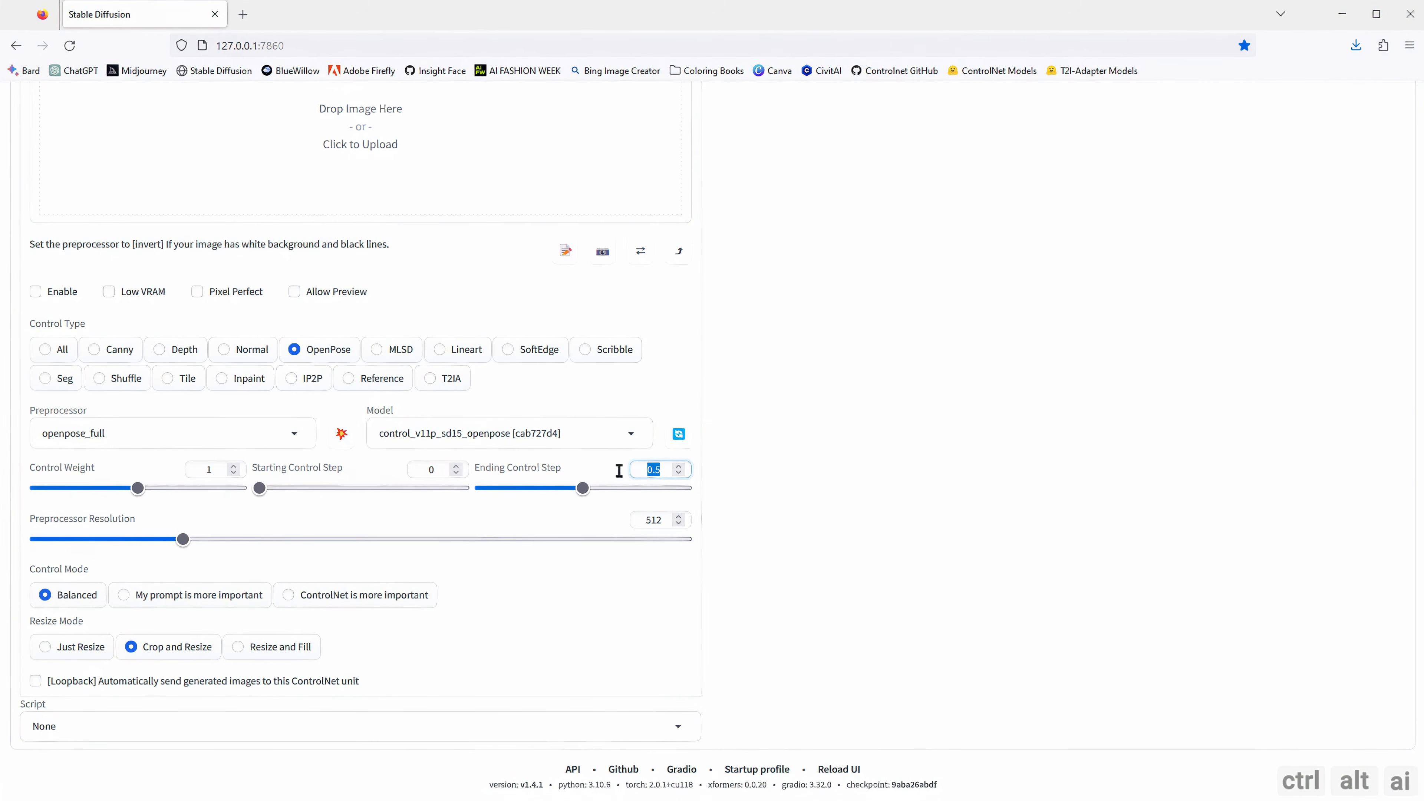
type("1")
left_click(739, 482)
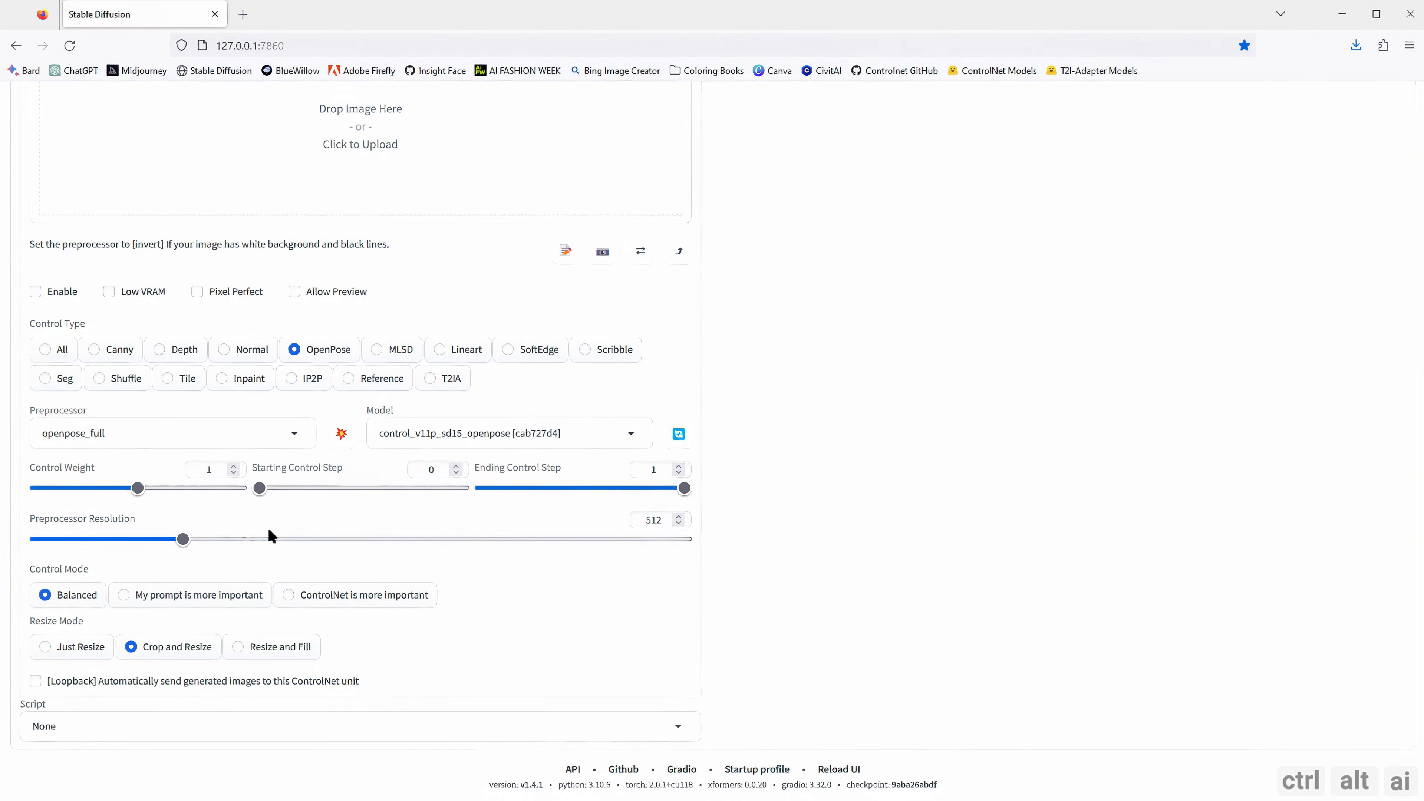
scroll(561, 471, "up", 7)
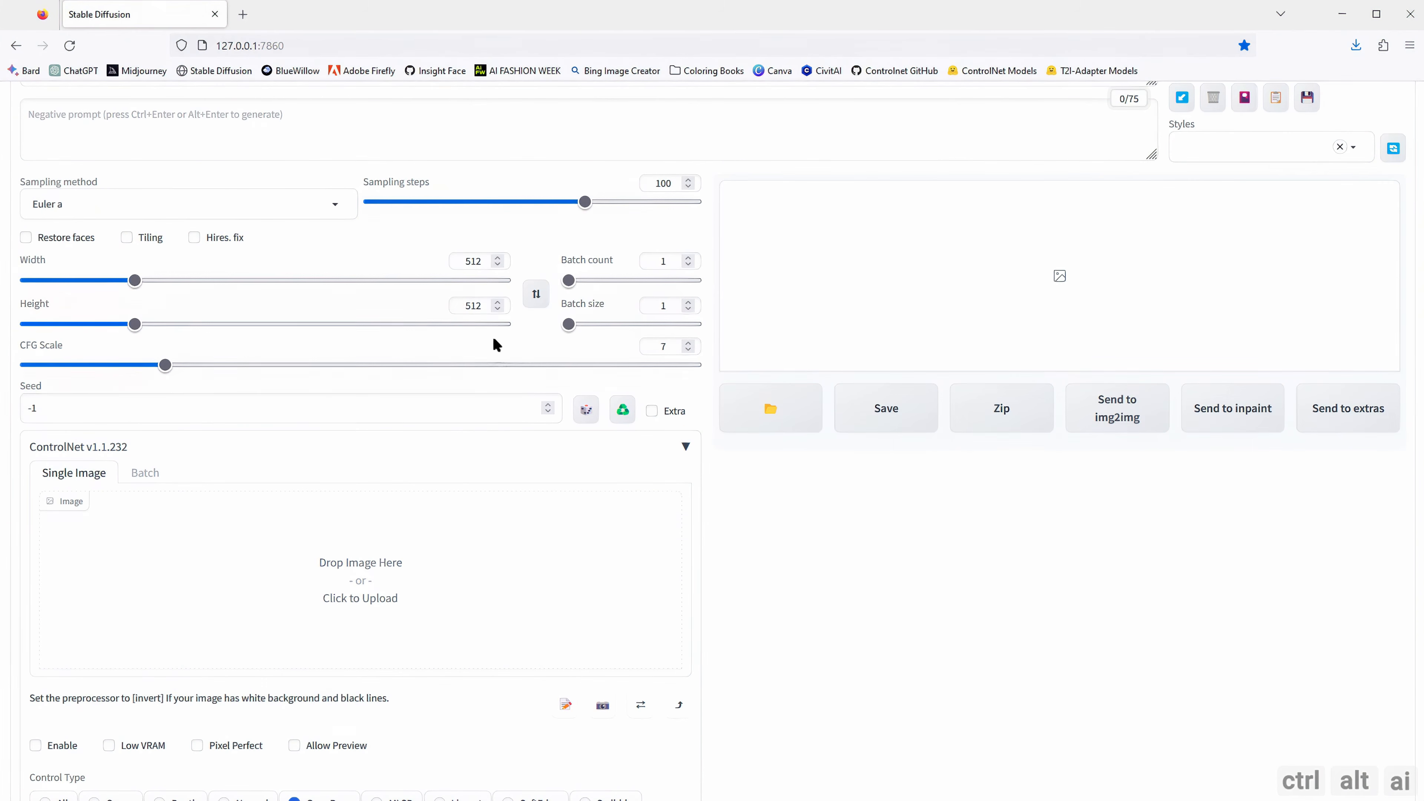
scroll(441, 343, "down", 7)
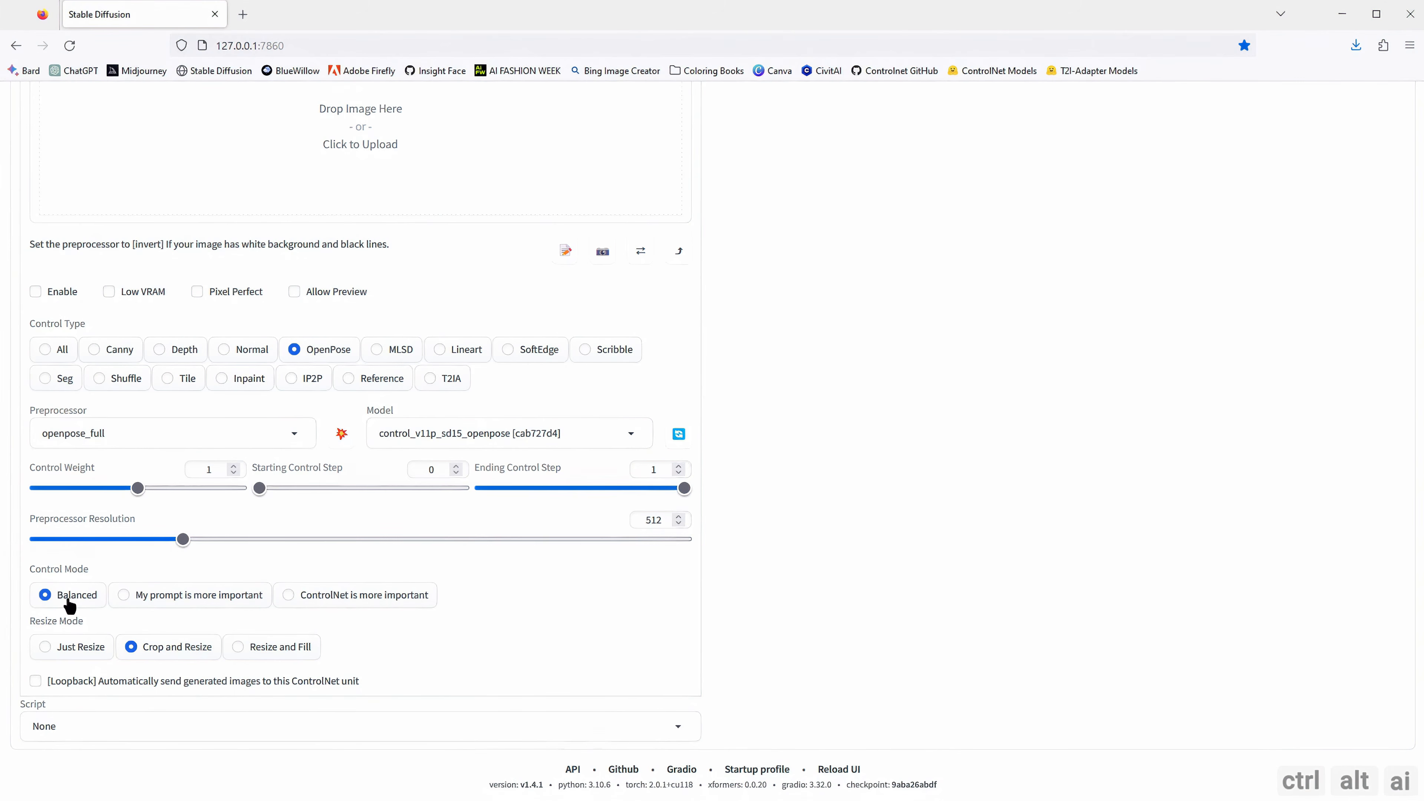
Step: Try the Control Modes "My prompt is more important" and "ControlNet is more important", and set the mode back to Balanced
left_click(185, 608)
left_click(355, 604)
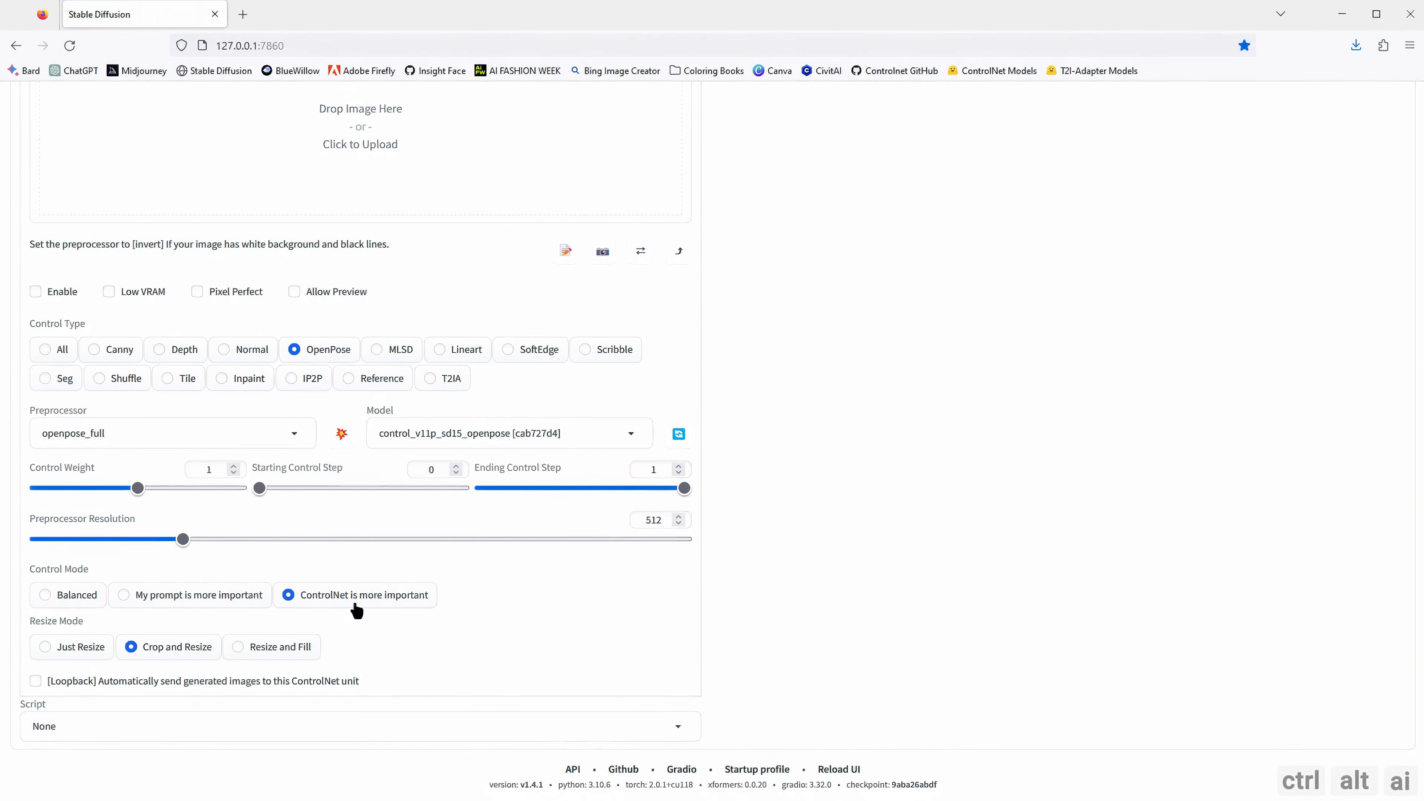
left_click(55, 601)
Step: Check the Clip skip value in the Stable Diffusion settings, and return to text-to-image generation
scroll(512, 603, "up", 5)
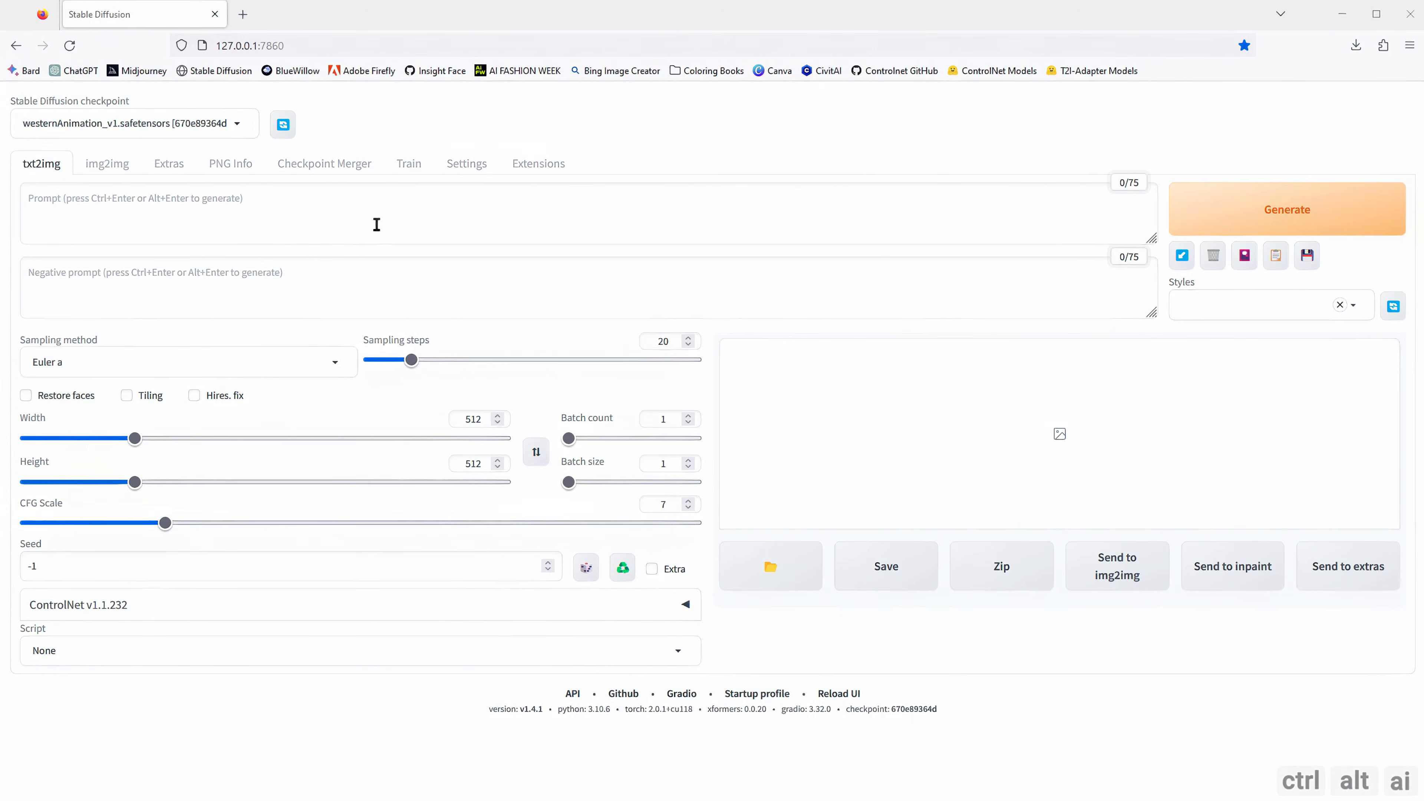
left_click(481, 174)
scroll(323, 357, "down", 5)
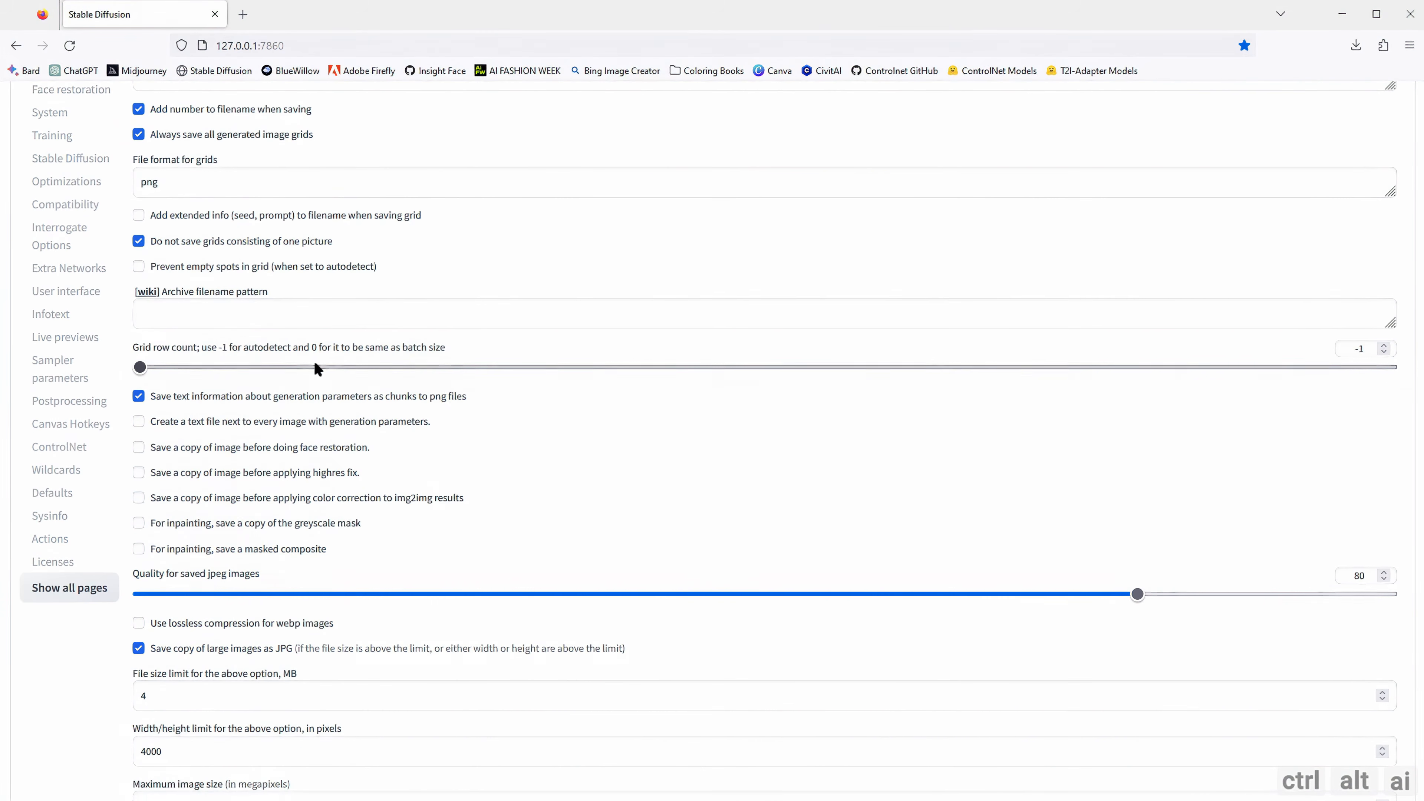
scroll(95, 353, "up", 1)
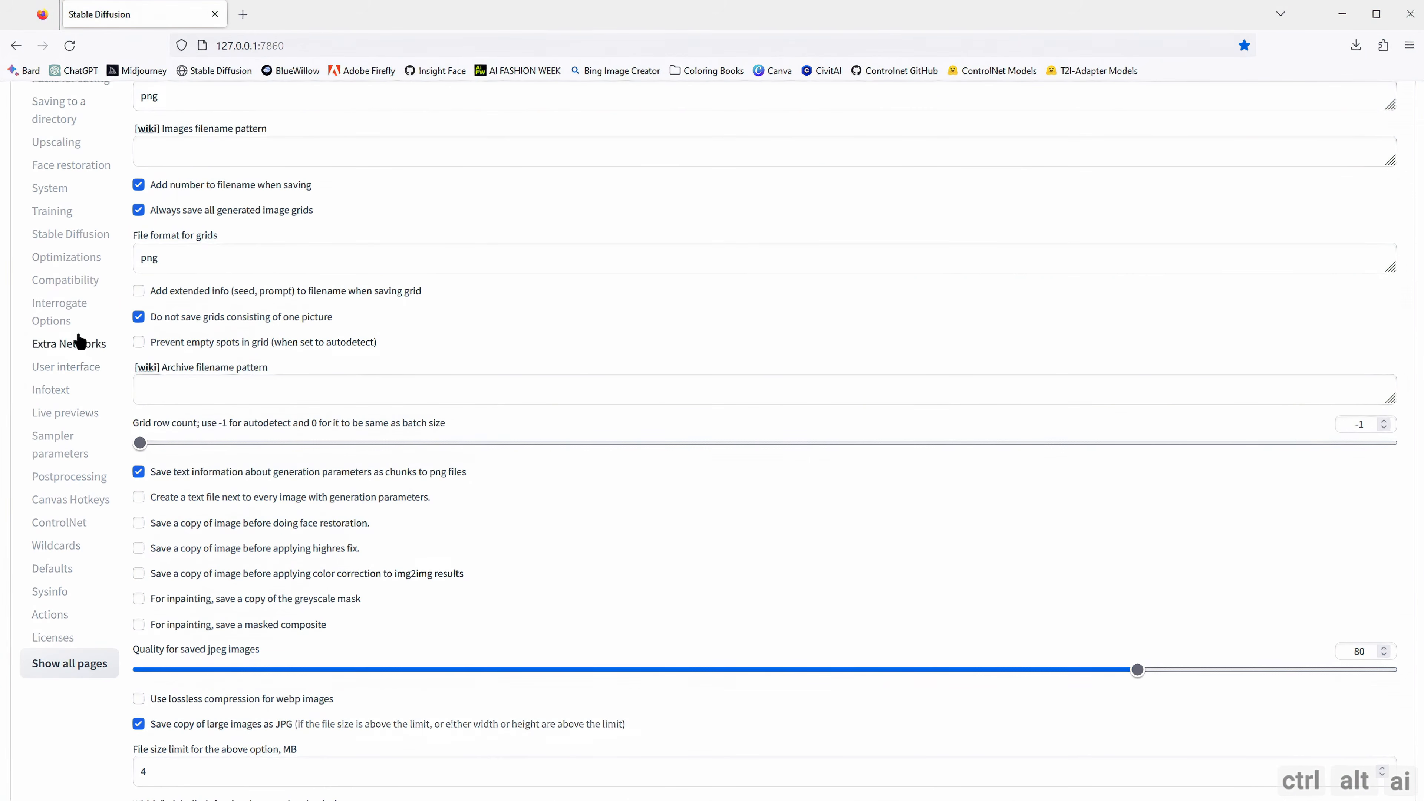
left_click(70, 234)
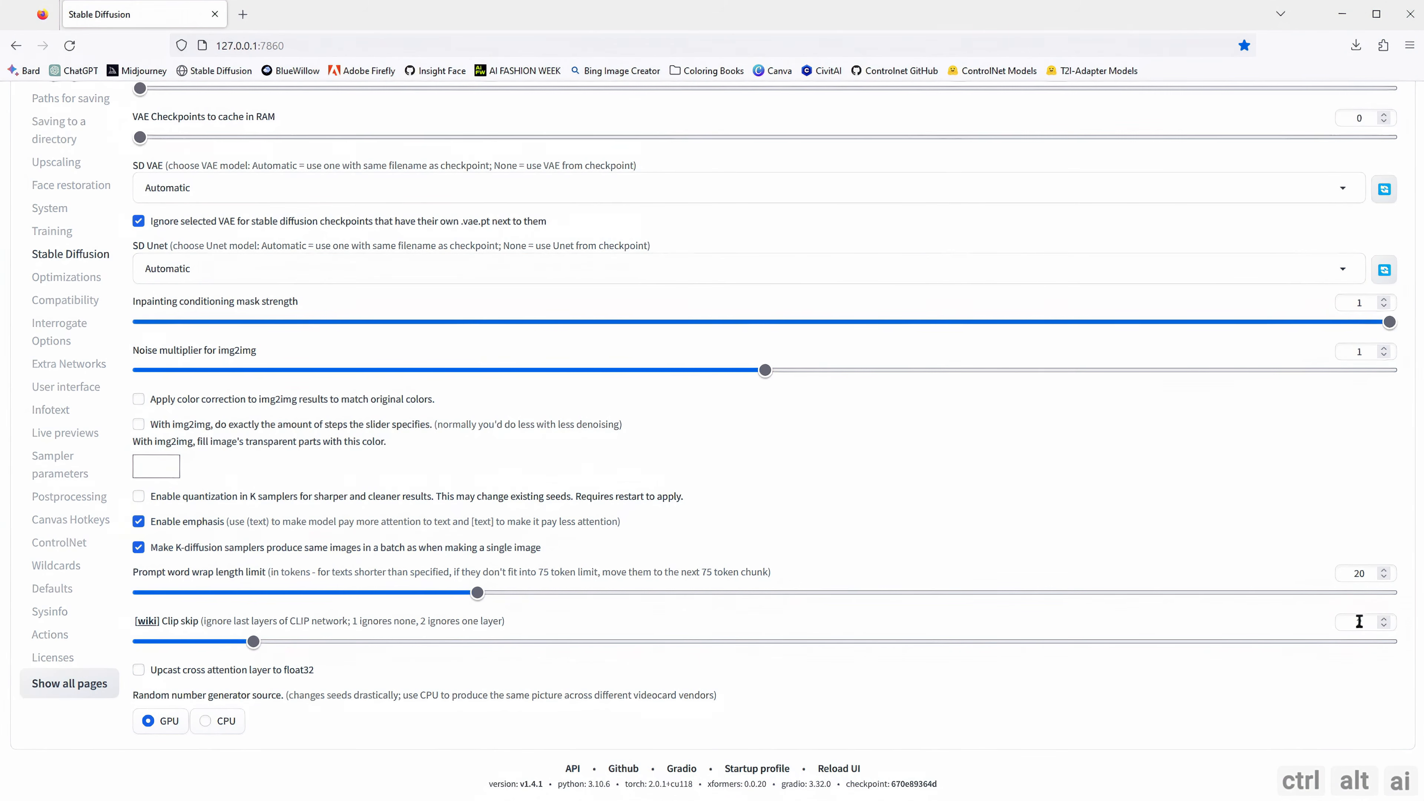
scroll(359, 264, "up", 4)
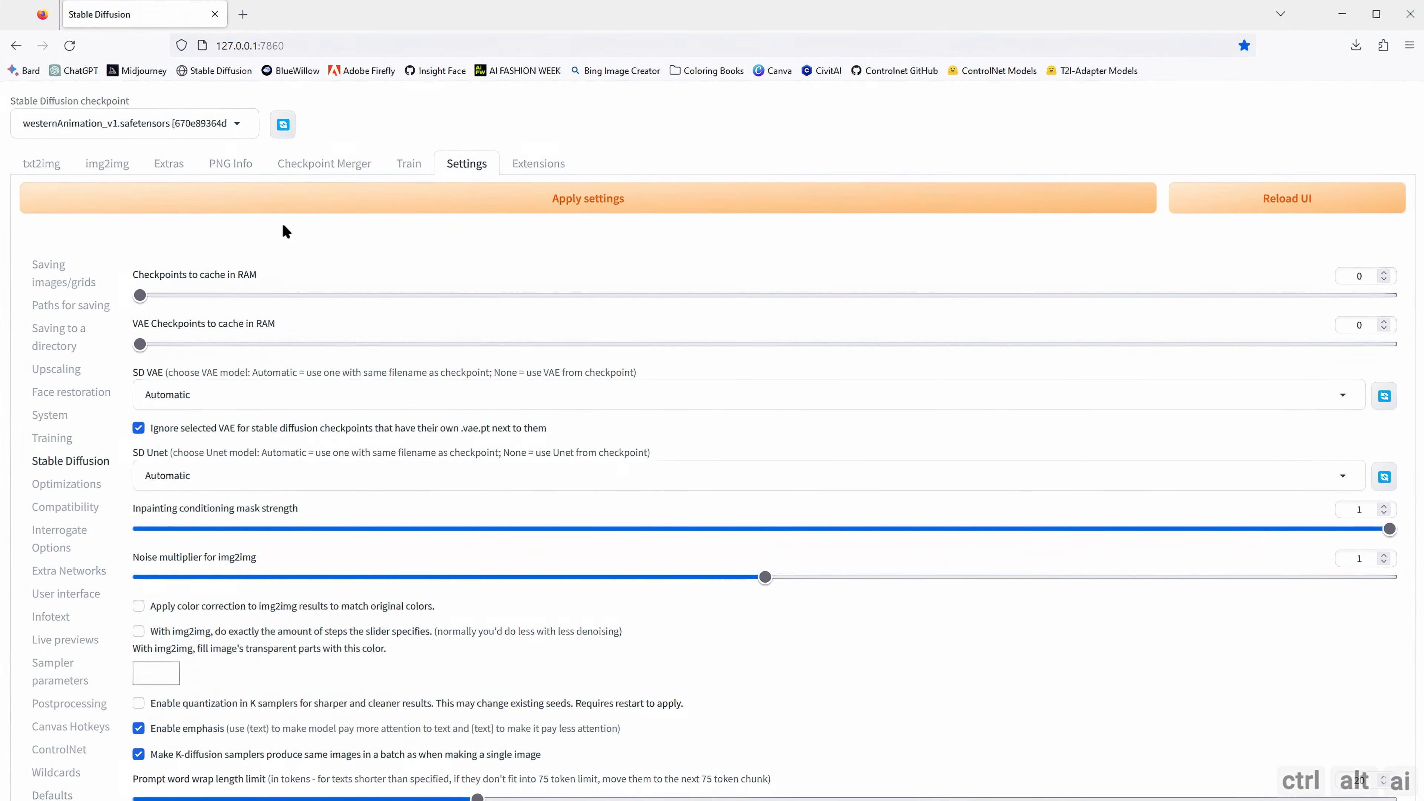
left_click(45, 164)
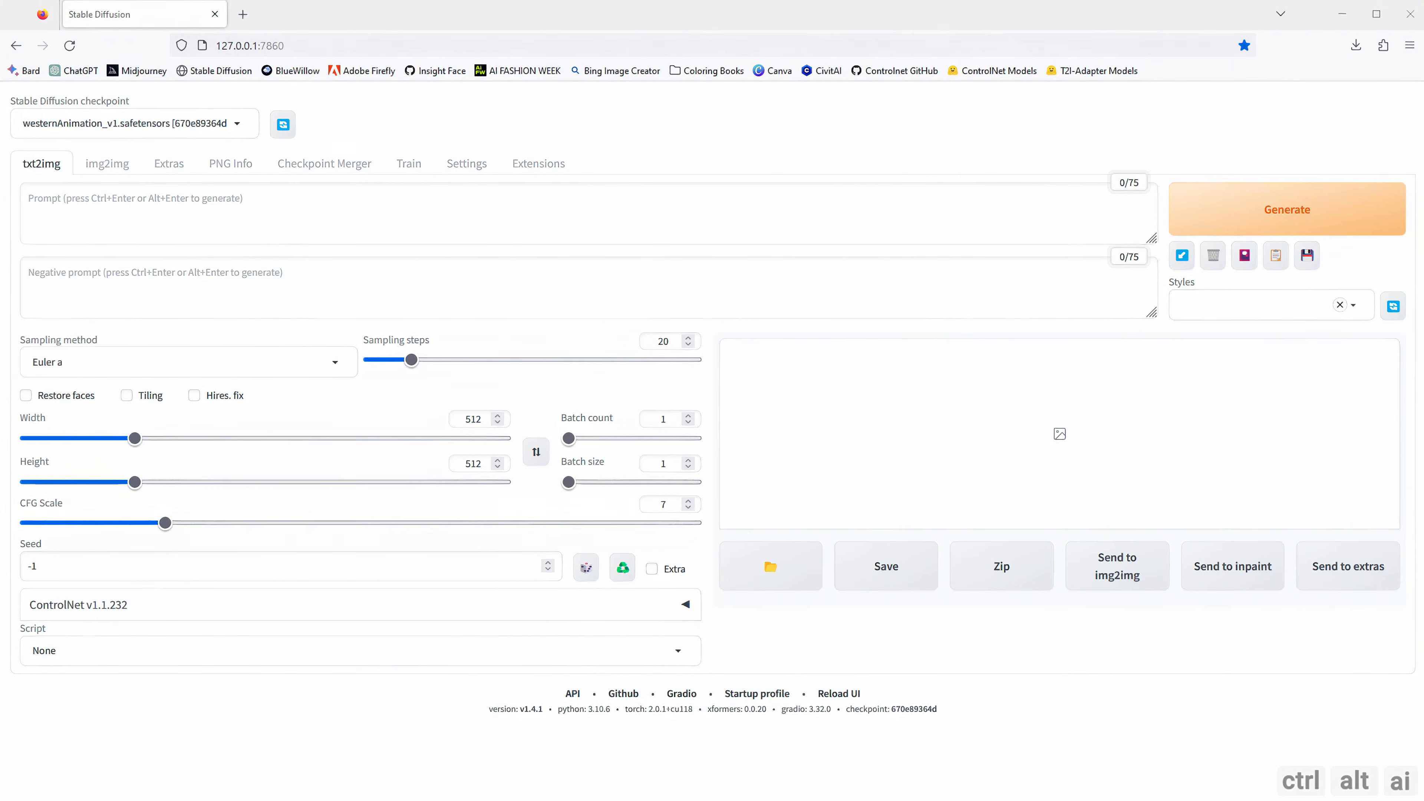
Step: Enter a prompt for a dark, rainy cowboy shot of batman with the jim_lee_offset_right_filesize LoRA at 0.6, plus a negative prompt against low quality and bad anatomy
left_click(118, 242)
type("1boy, dark scene, cowboy shot of batman, athletic, white eyes, no pupils, night city, mist, particles, male focus, mask, muscular, muscular male, ragged and torn cape, night, outdoors, rain, serious, dark atmosphere, detailed background, jim lee,  <lora:jim_lee_offset_right_filesize:0.6>")
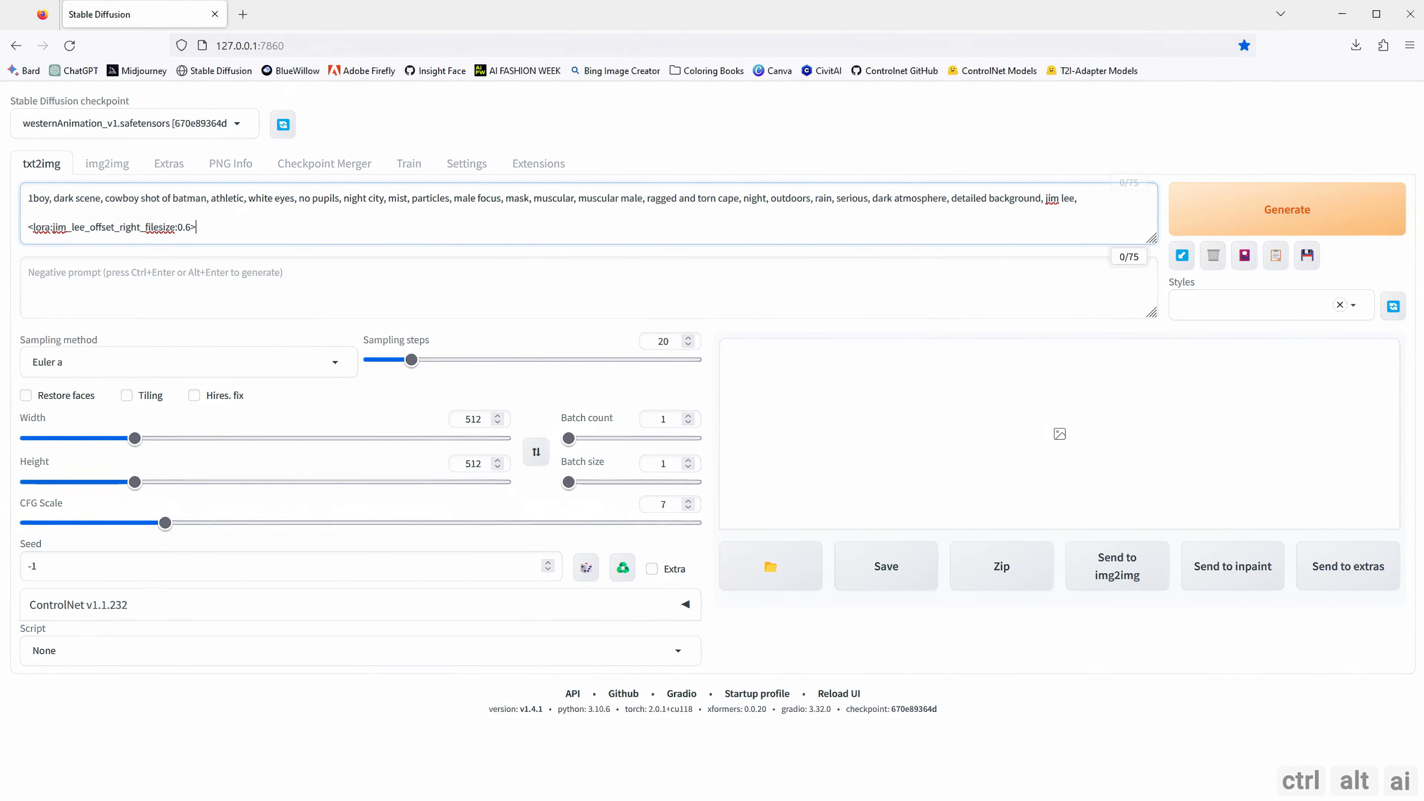
key("alt+Tab")
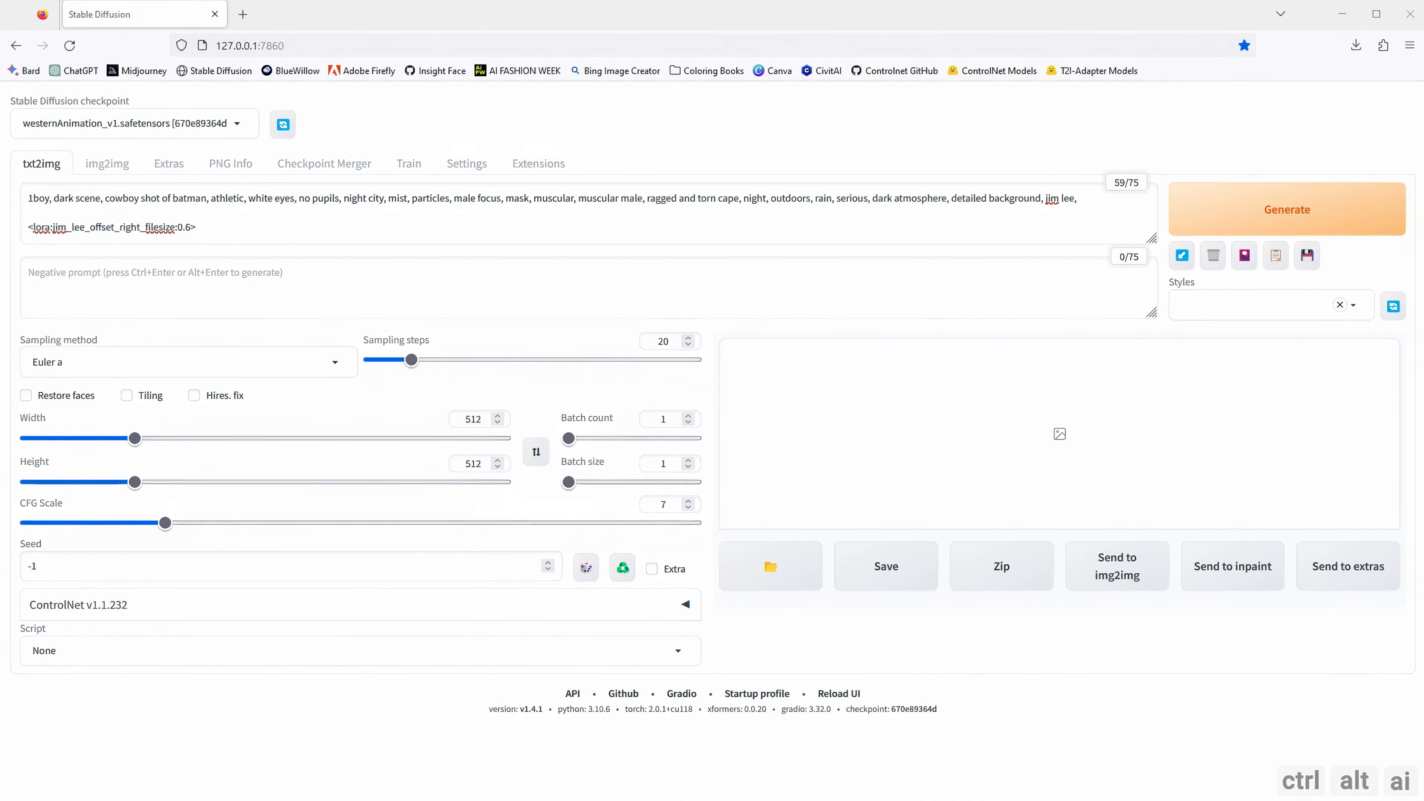
left_click(127, 289)
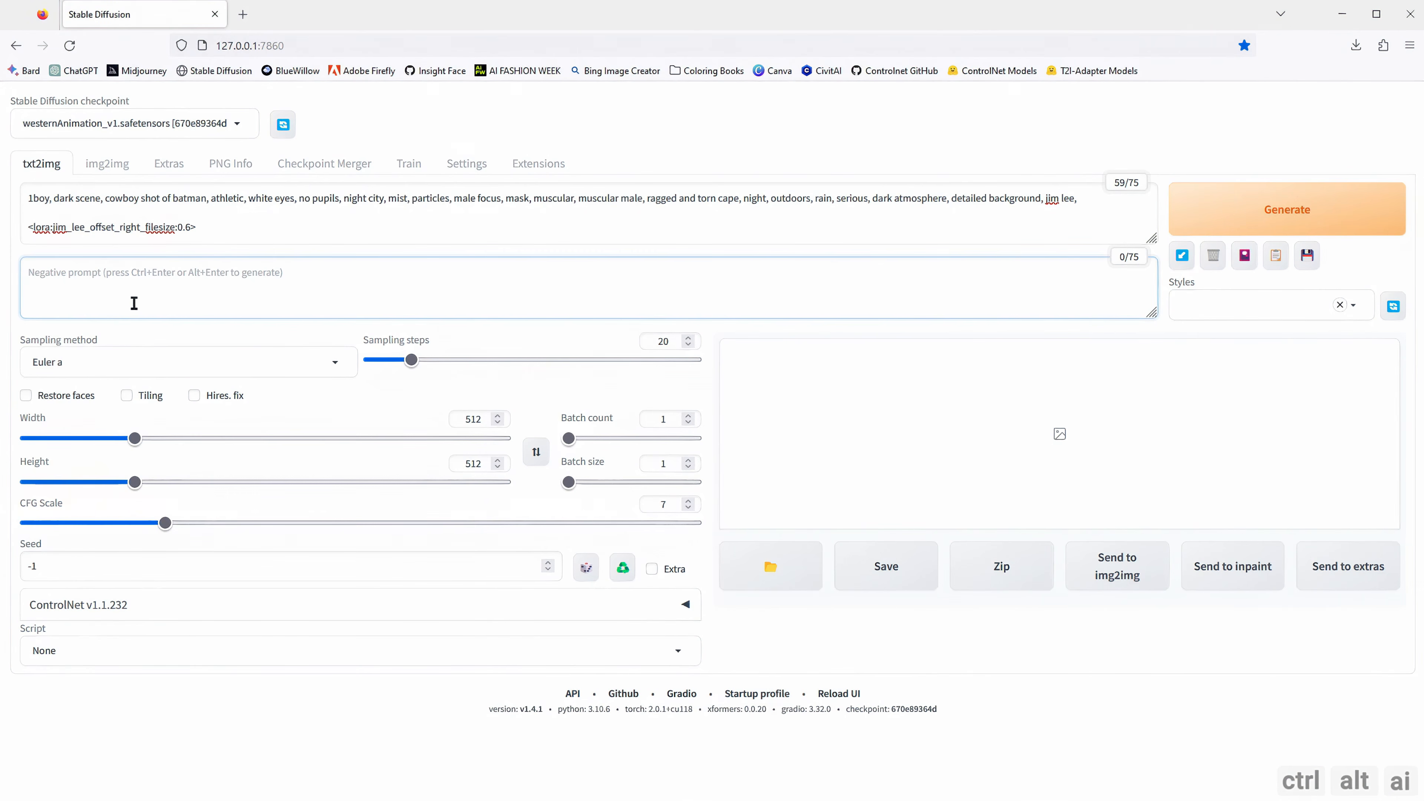
type("(bad_prompt_version2:0.7), (bad-hands-5:0.7), (worst quality, low quality:1.2), (greyscale, monochrome:1.1), anime, lowres, bad anatomy, bad hands, text, error, missing fingers, extra digit, fewer digits, cropped, worst quality, low quality, normal quality, jpeg artifacts, signature, watermark, username, artist name, deformed, bad anatomy, blur, blurred, macro, cropped, out of frame, extra frame, 3d, realistic, fat, obese, large breasts, giant breasts, kid, child, loli, young")
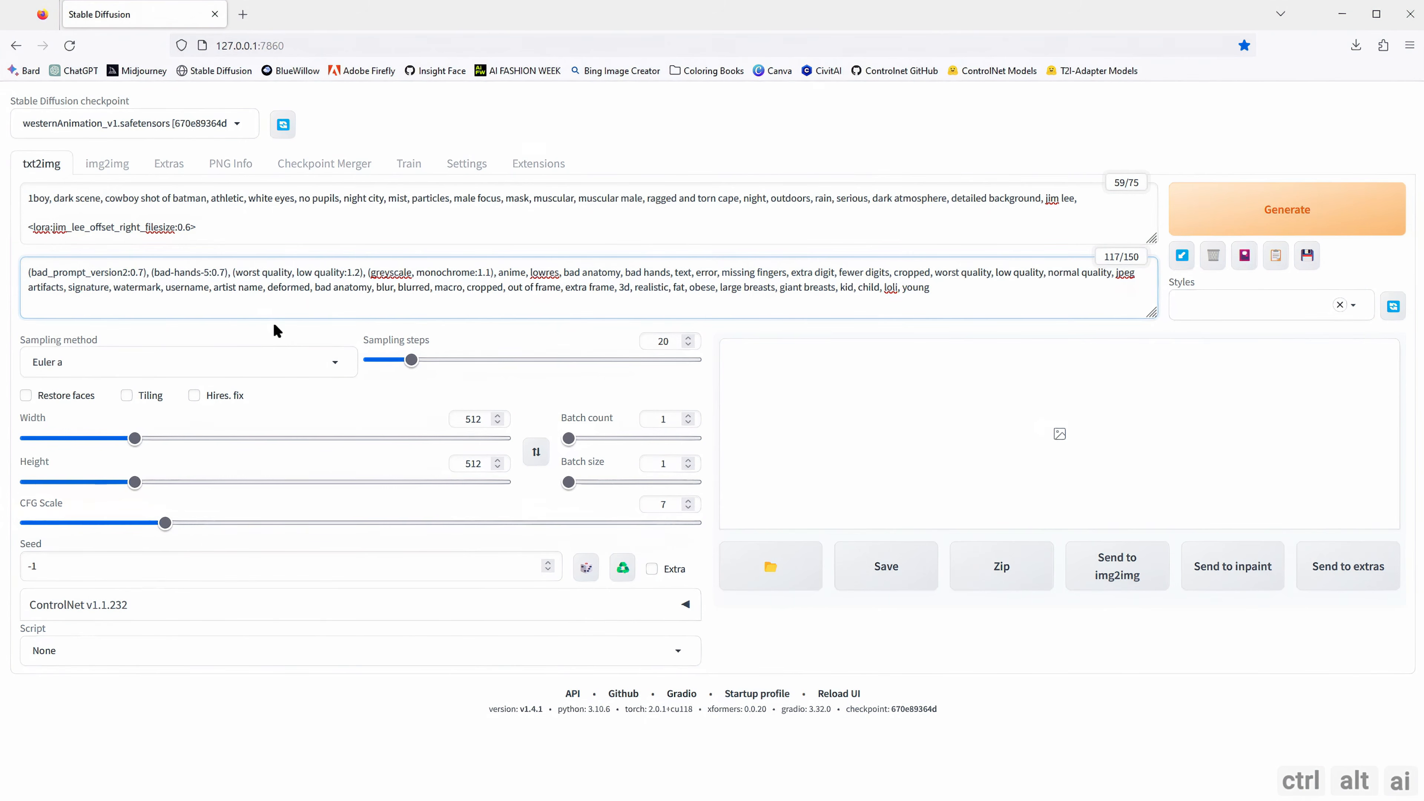
double_click(671, 342)
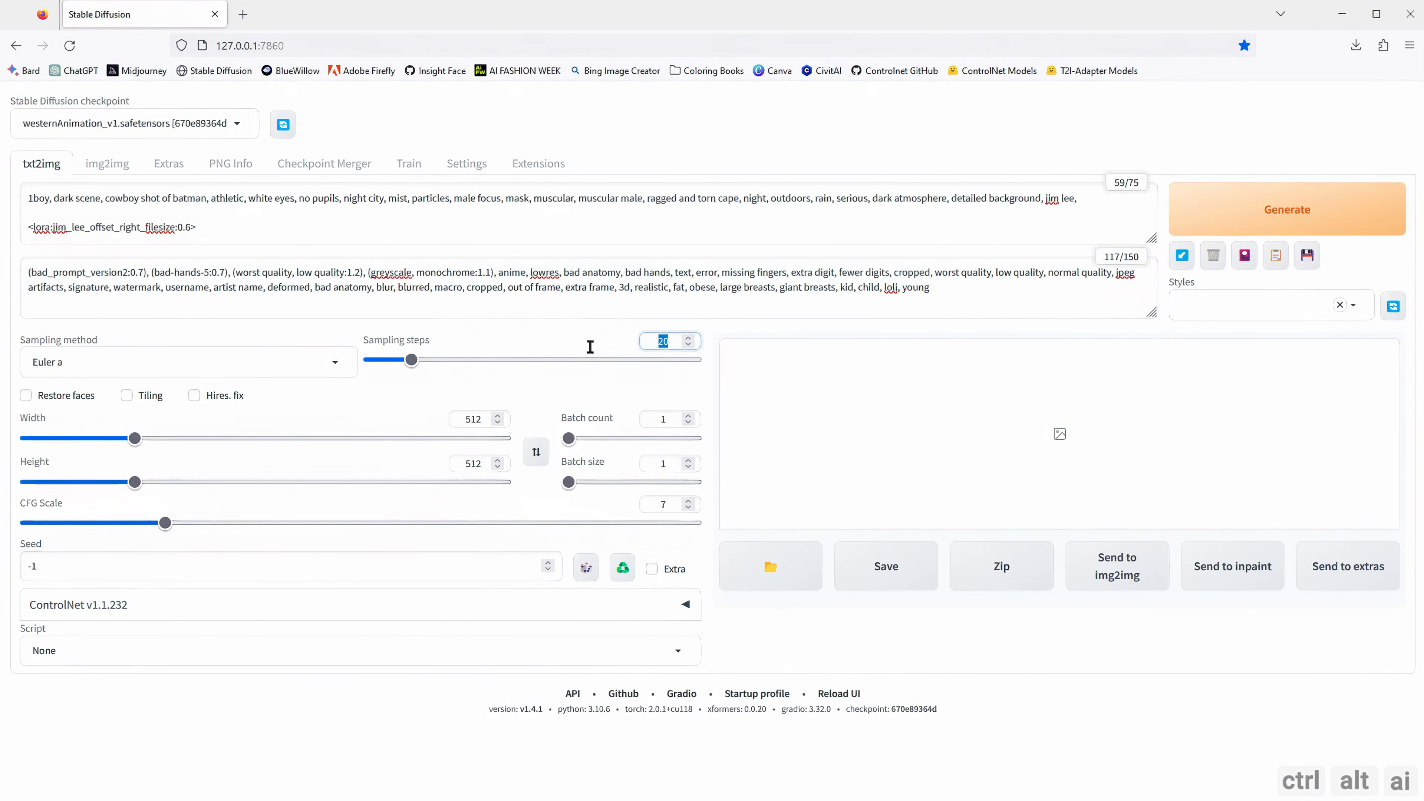
type("50")
double_click(480, 460)
type("768")
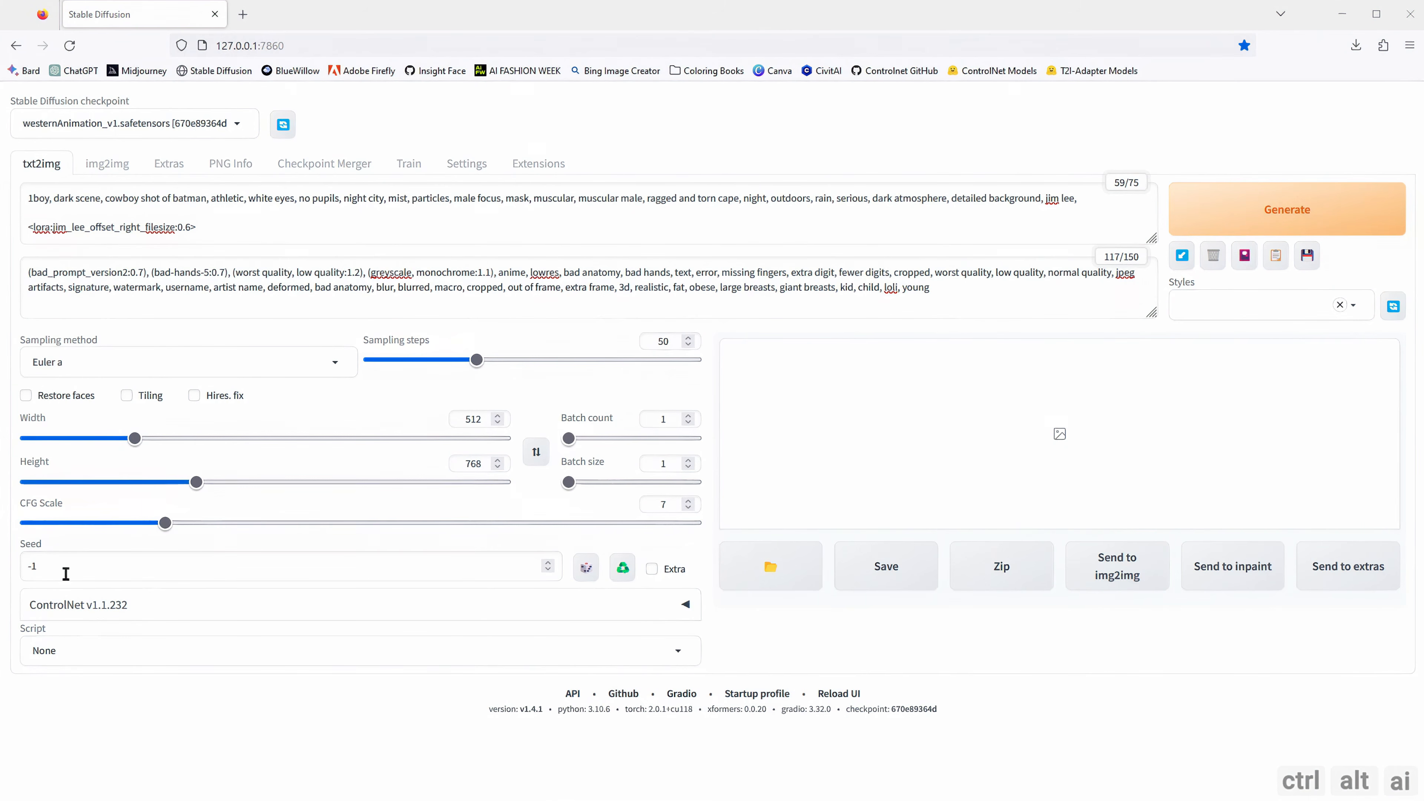
left_click_drag(63, 572, 20, 569)
key("ctrl+v")
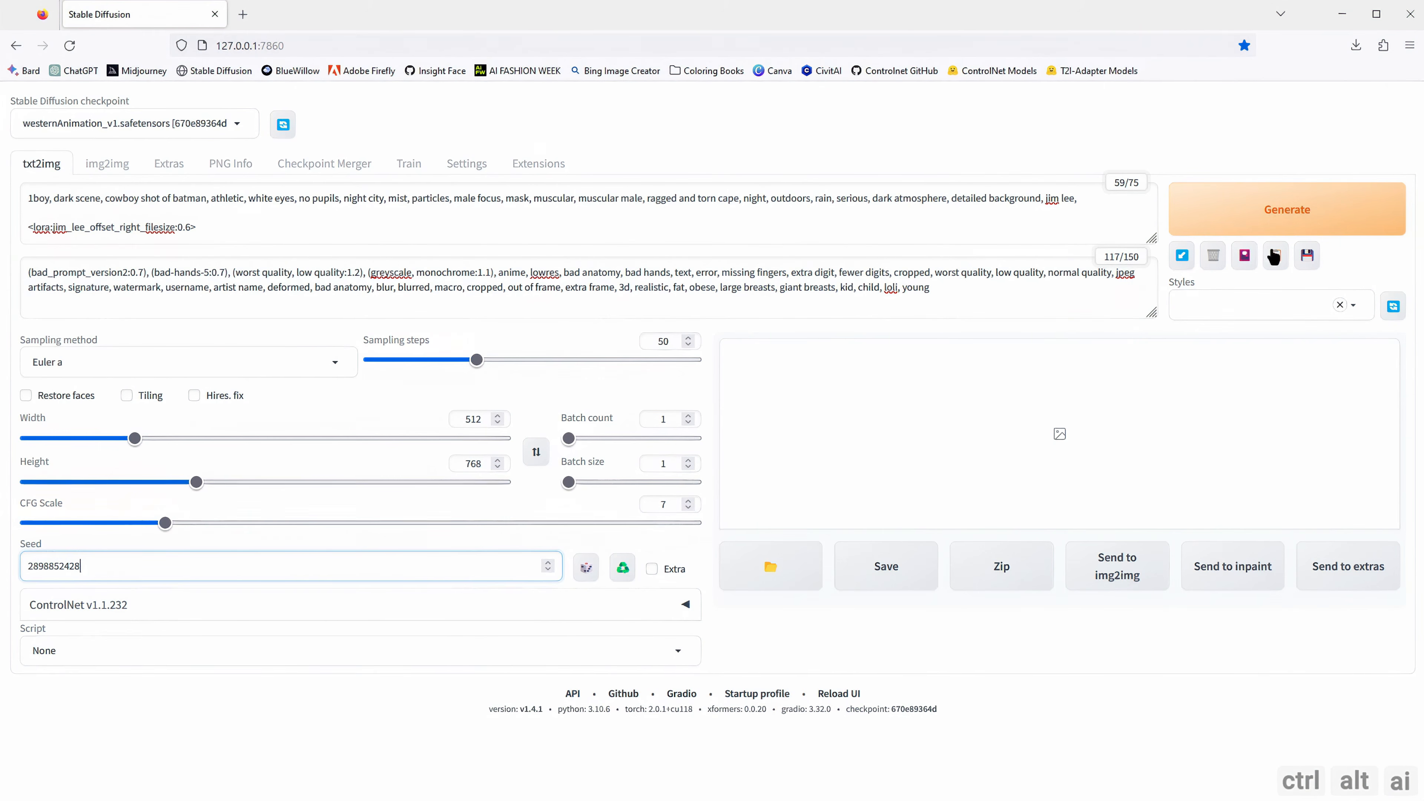
Step: Generate the batman image without ControlNet, view it enlarged, and review its generation parameters
left_click(1292, 206)
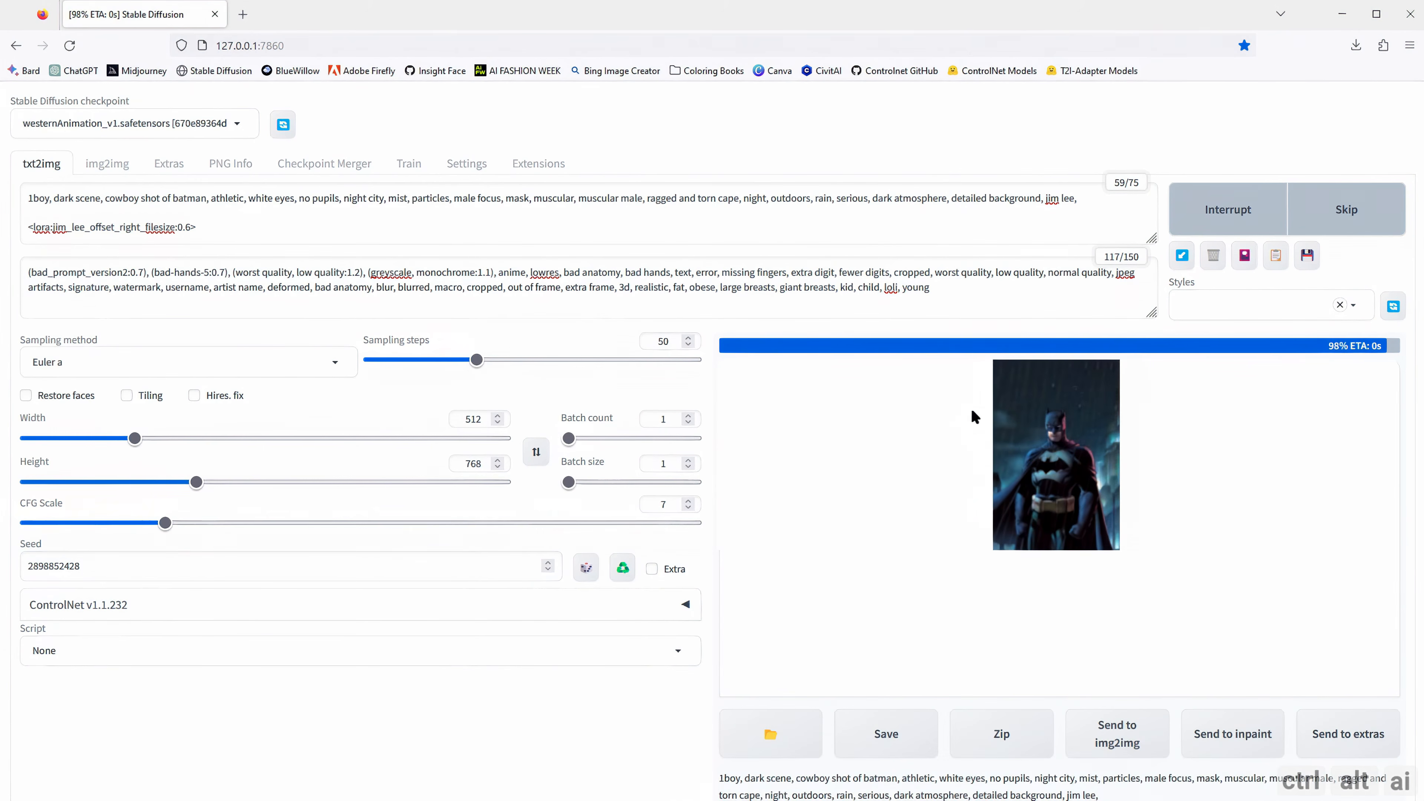
left_click(977, 447)
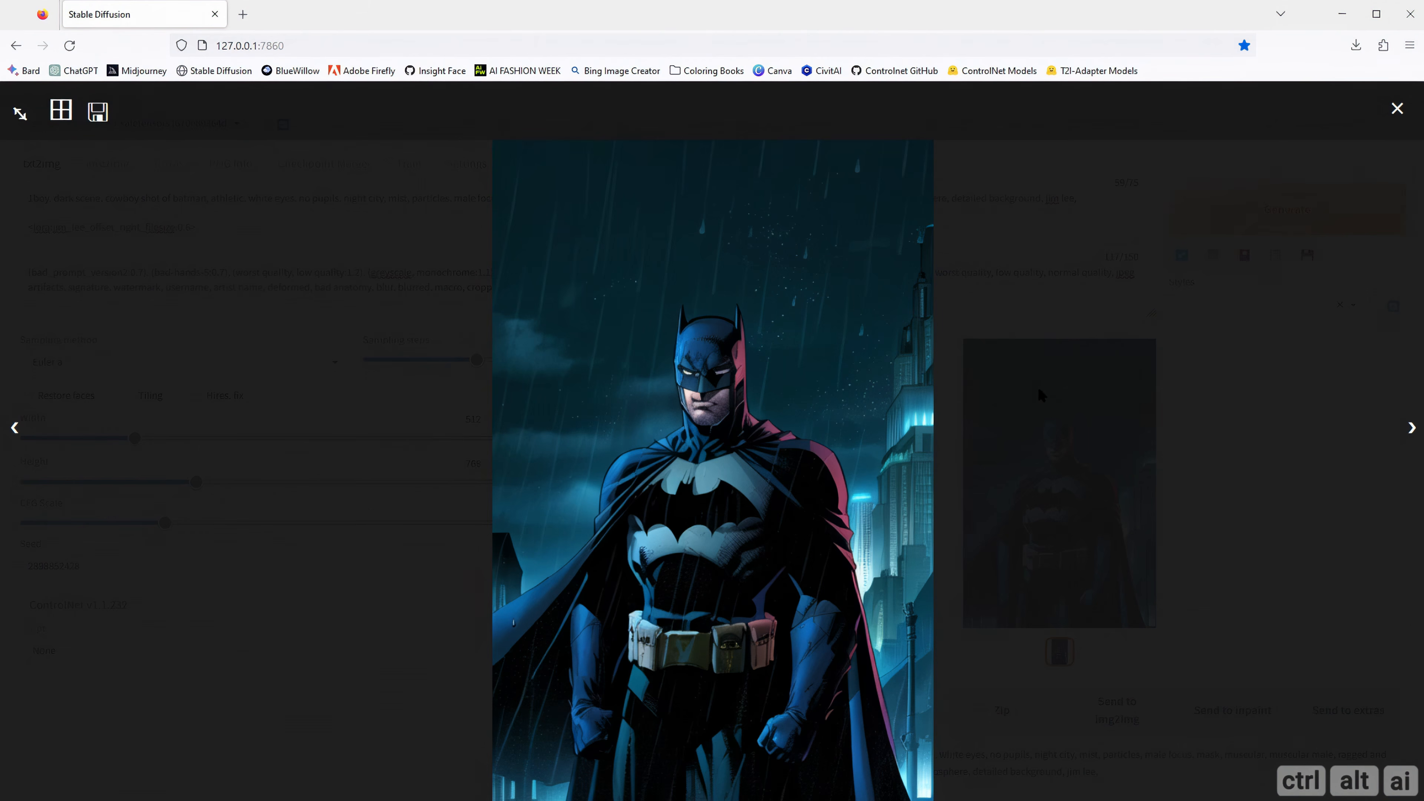
left_click(1037, 386)
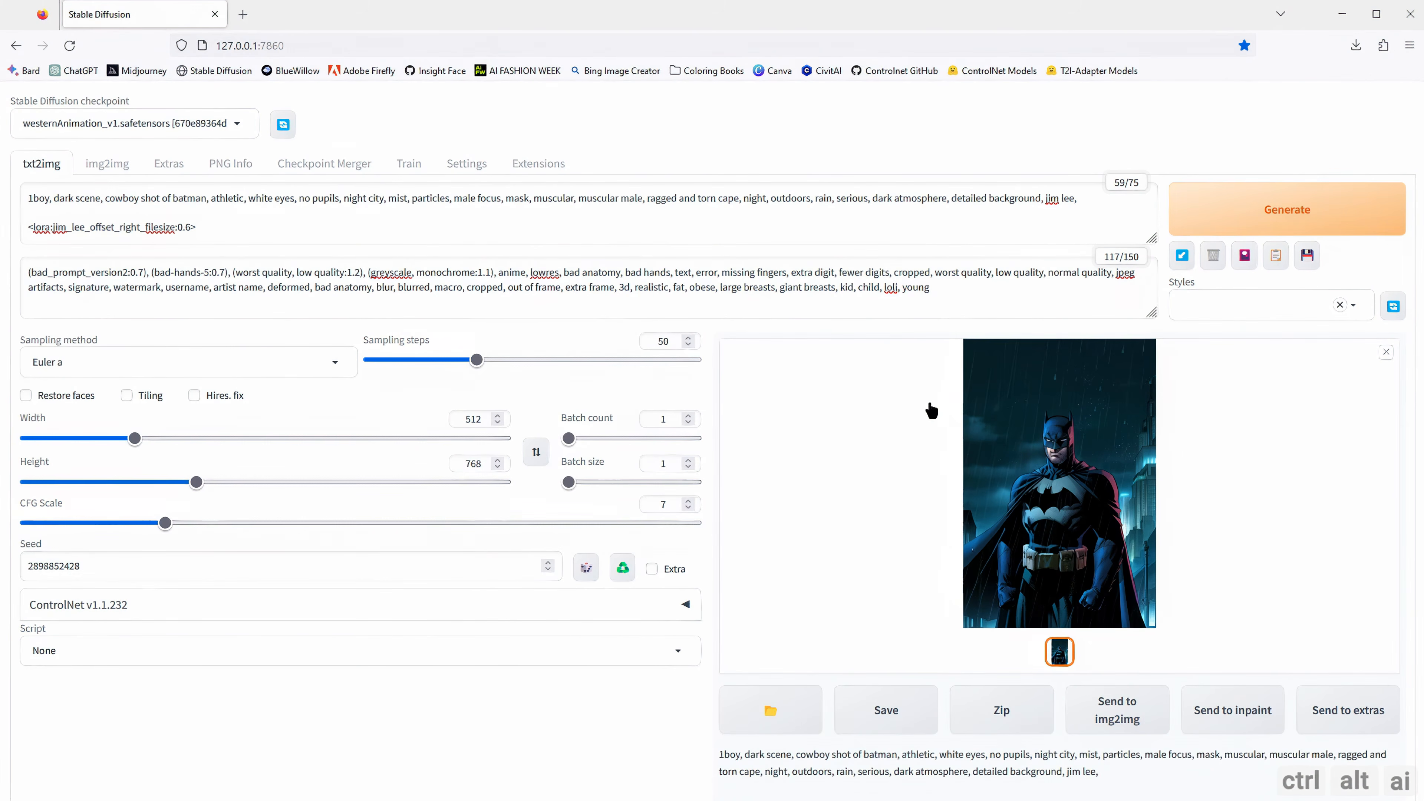
scroll(841, 443, "down", 1)
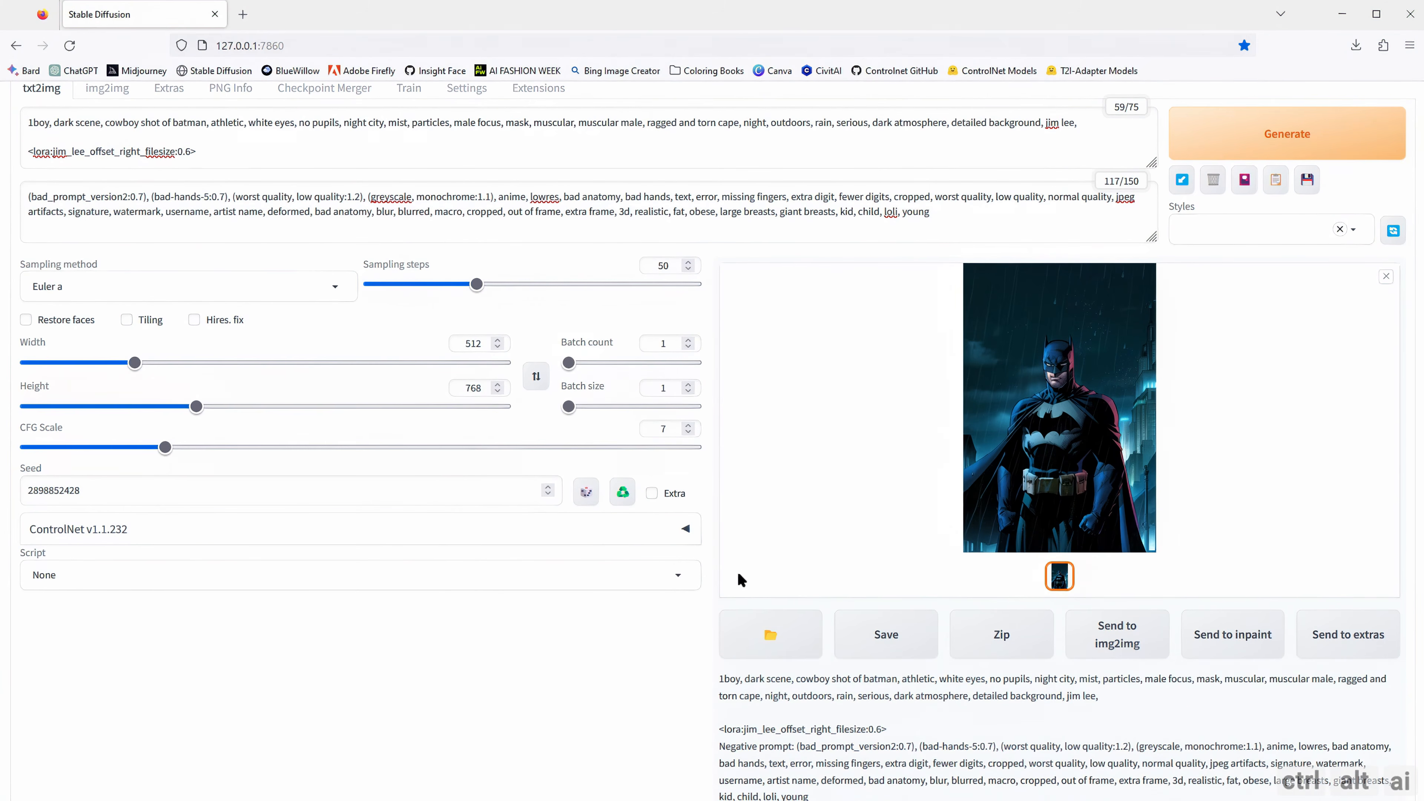
scroll(776, 528, "down", 2)
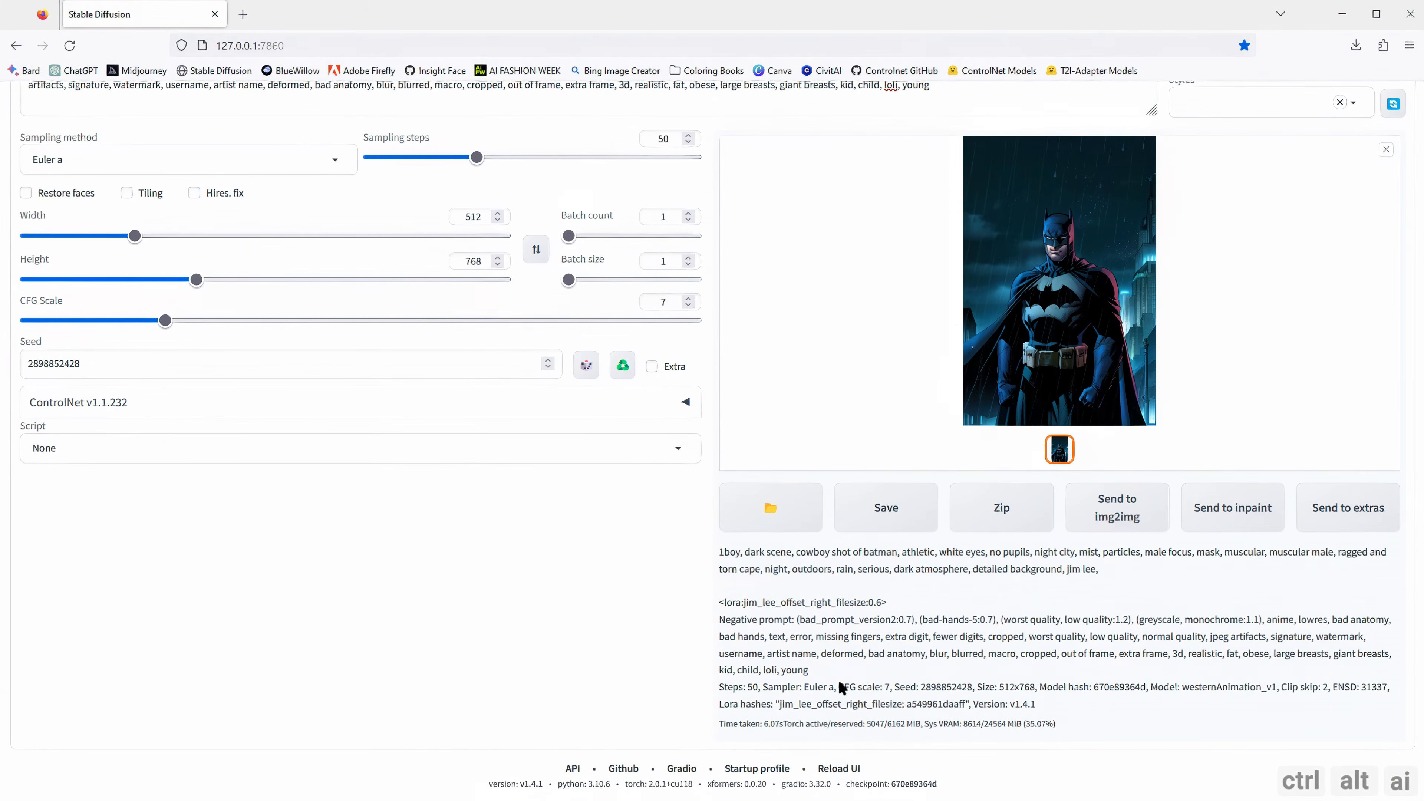
Step: Load Pose 3.png from the Project images folder as the input image of ControlNet Unit 0
left_click(685, 402)
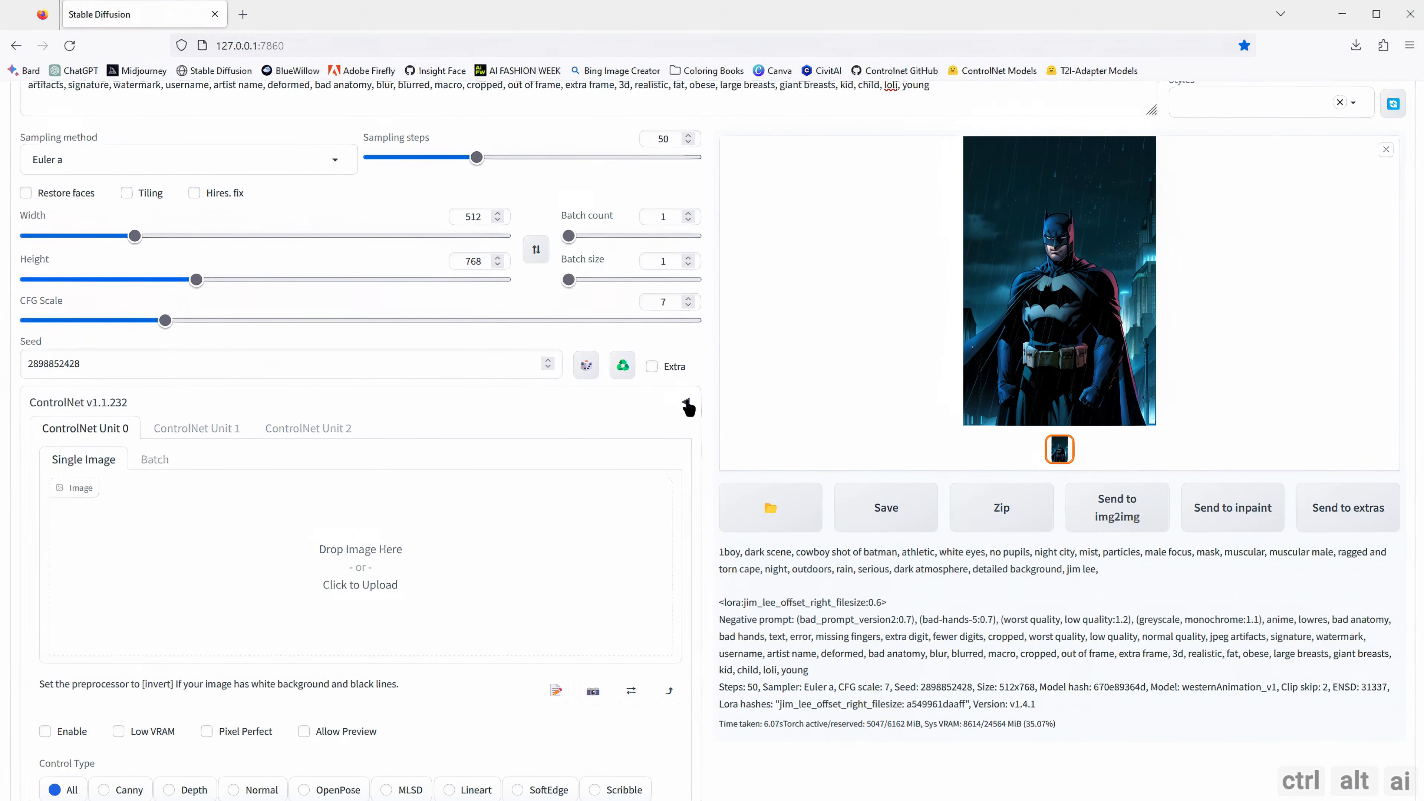
scroll(390, 477, "down", 2)
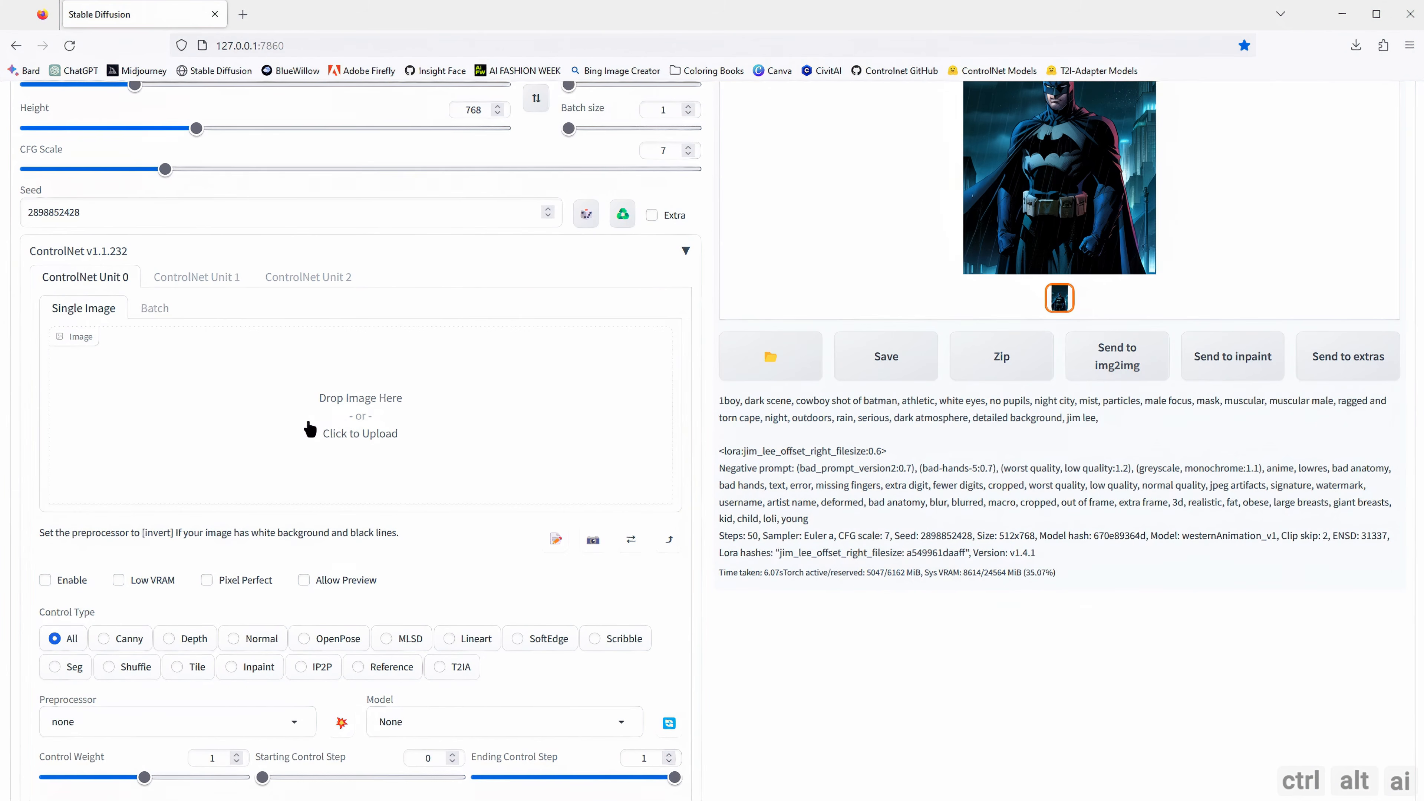
left_click(357, 377)
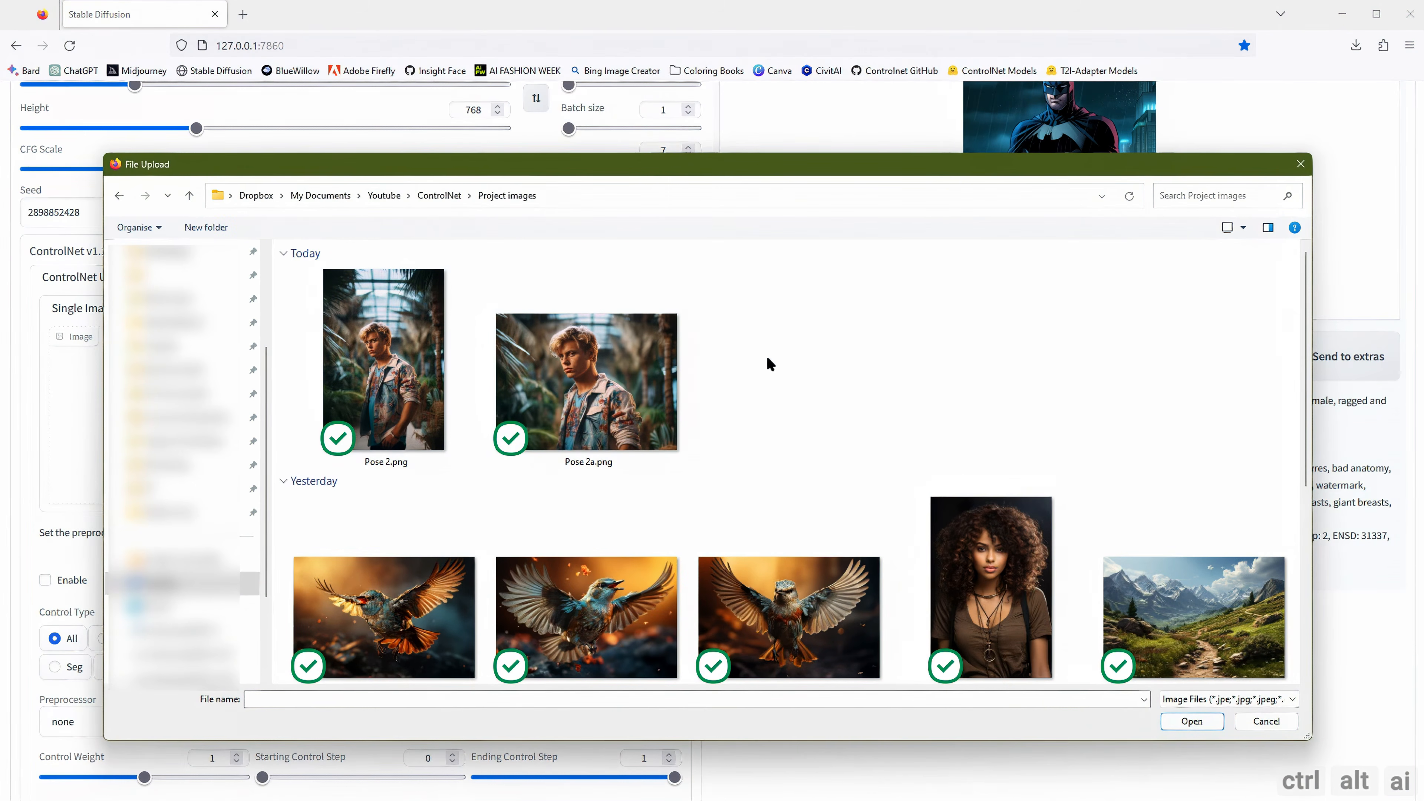
scroll(885, 372, "down", 10)
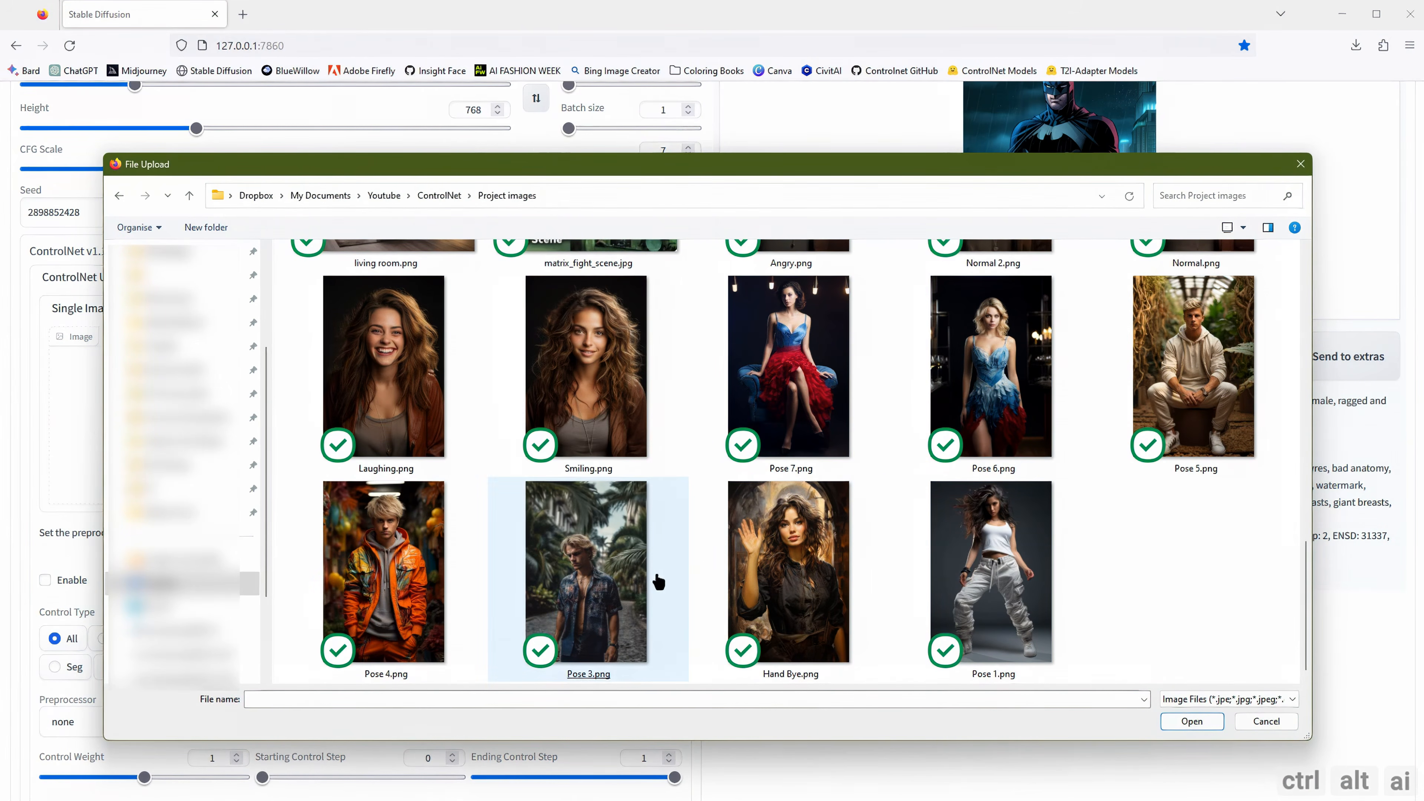
left_click(597, 569)
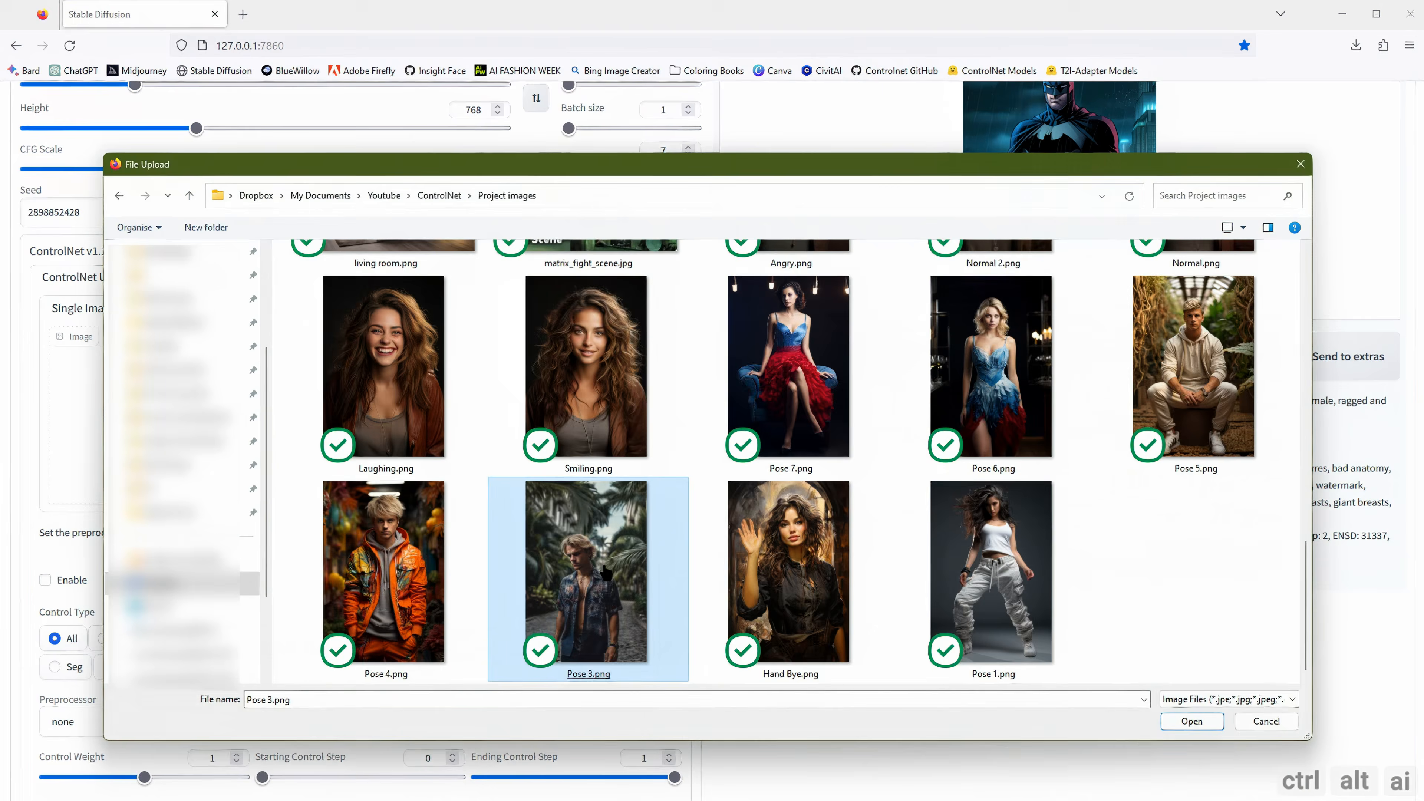
double_click(604, 572)
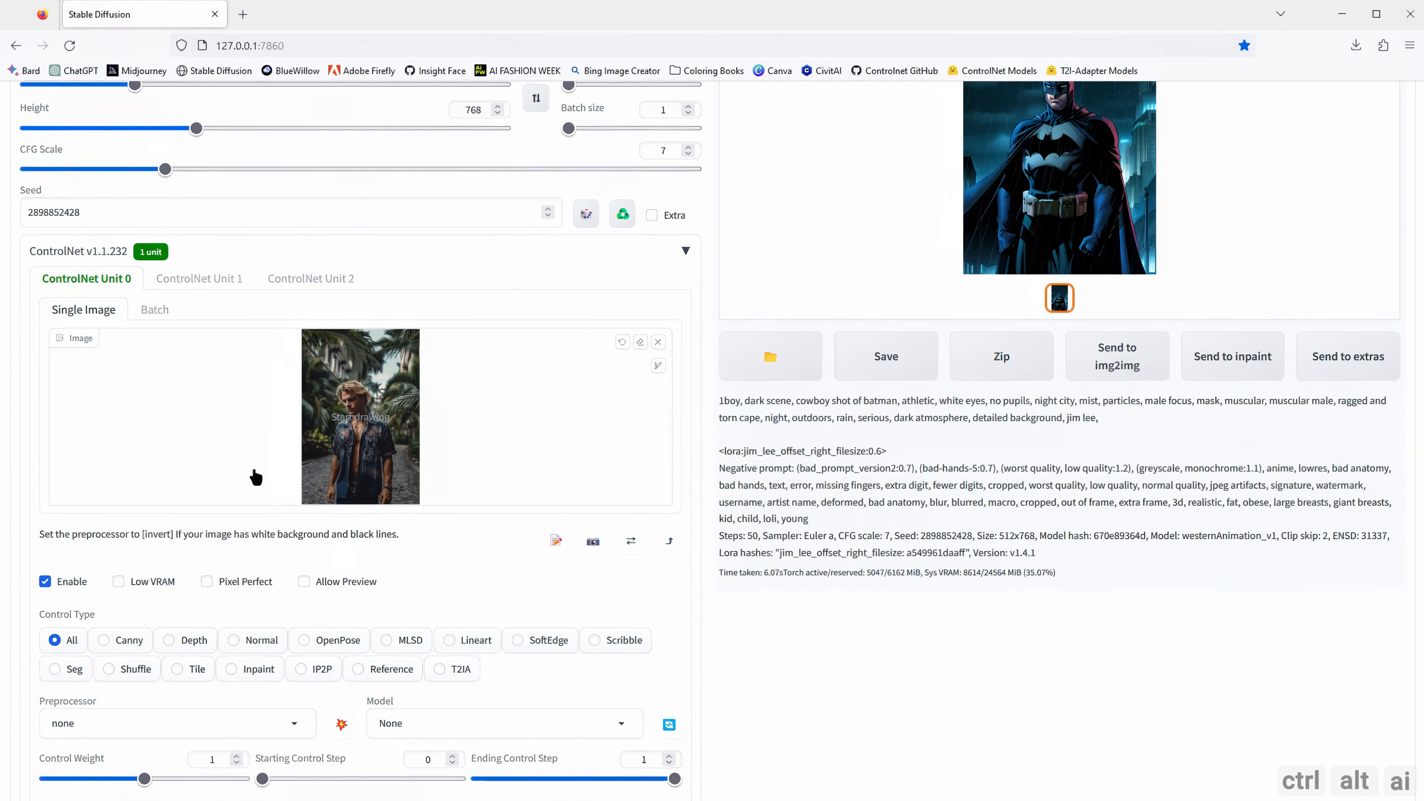
Step: Turn on Pixel Perfect and Allow Preview for ControlNet Unit 0, and set its control type to OpenPose
left_click(206, 581)
left_click(304, 582)
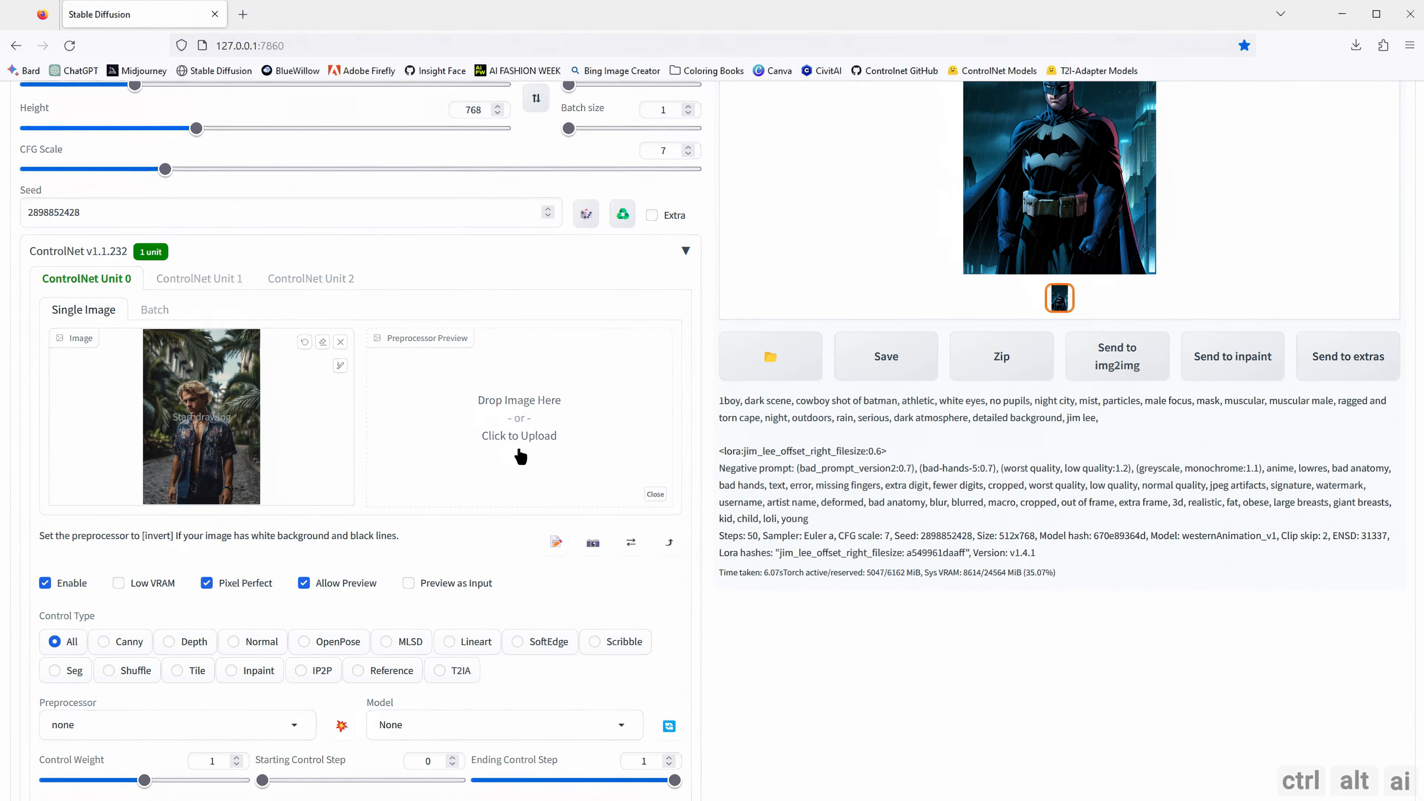
scroll(429, 455, "down", 3)
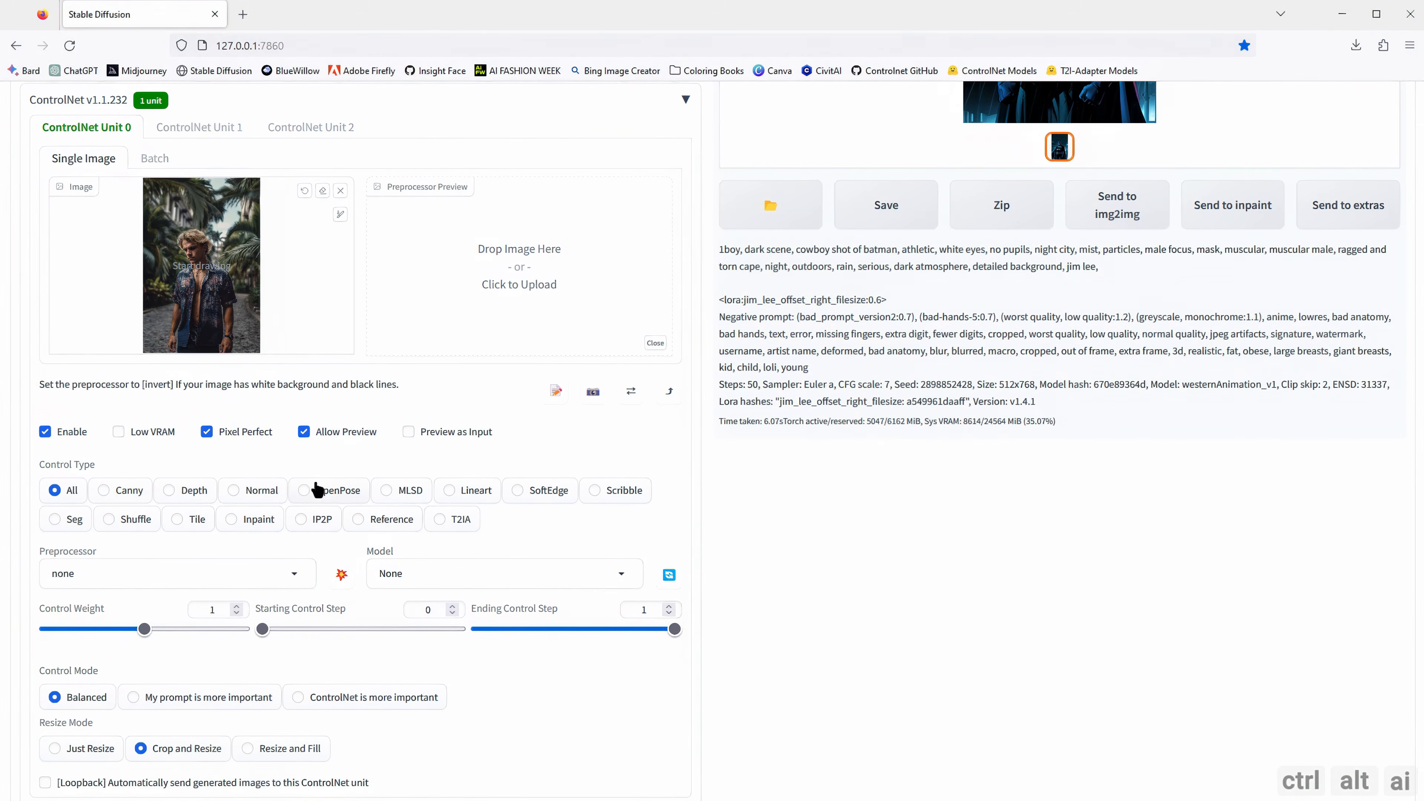
left_click(304, 491)
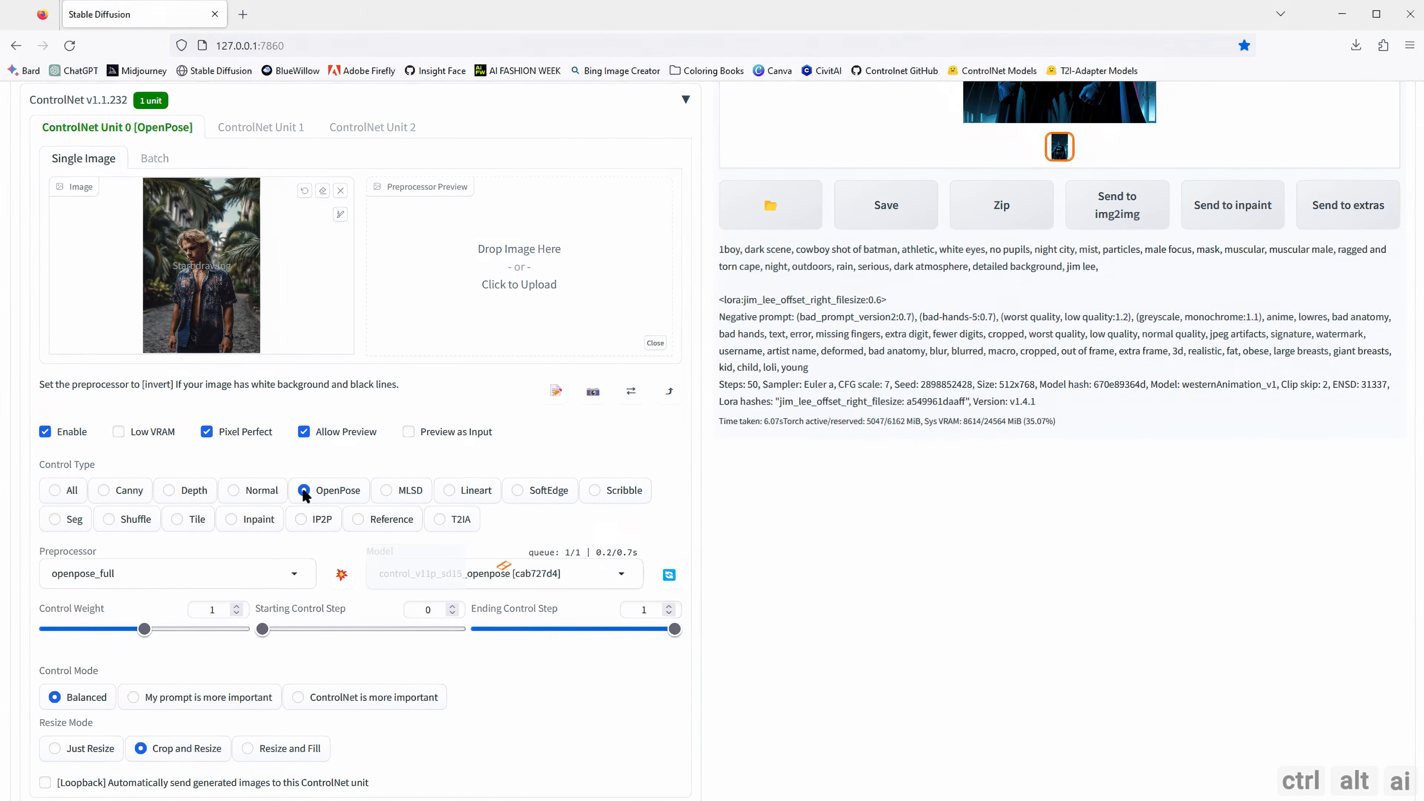
Step: Set the ControlNet preprocessor to openpose and preview the pose skeleton it extracts from the input image
scroll(465, 513, "up", 6)
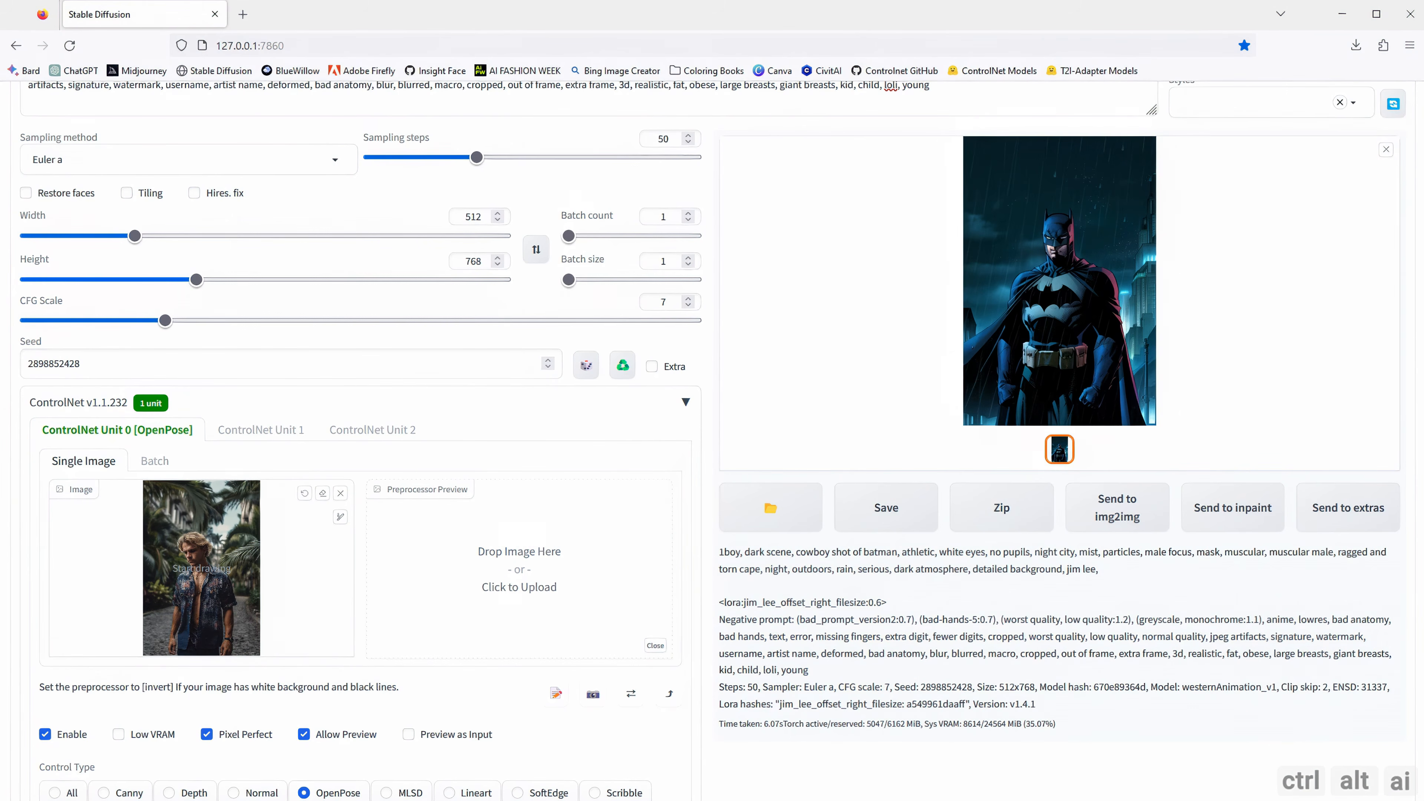
scroll(359, 505, "down", 6)
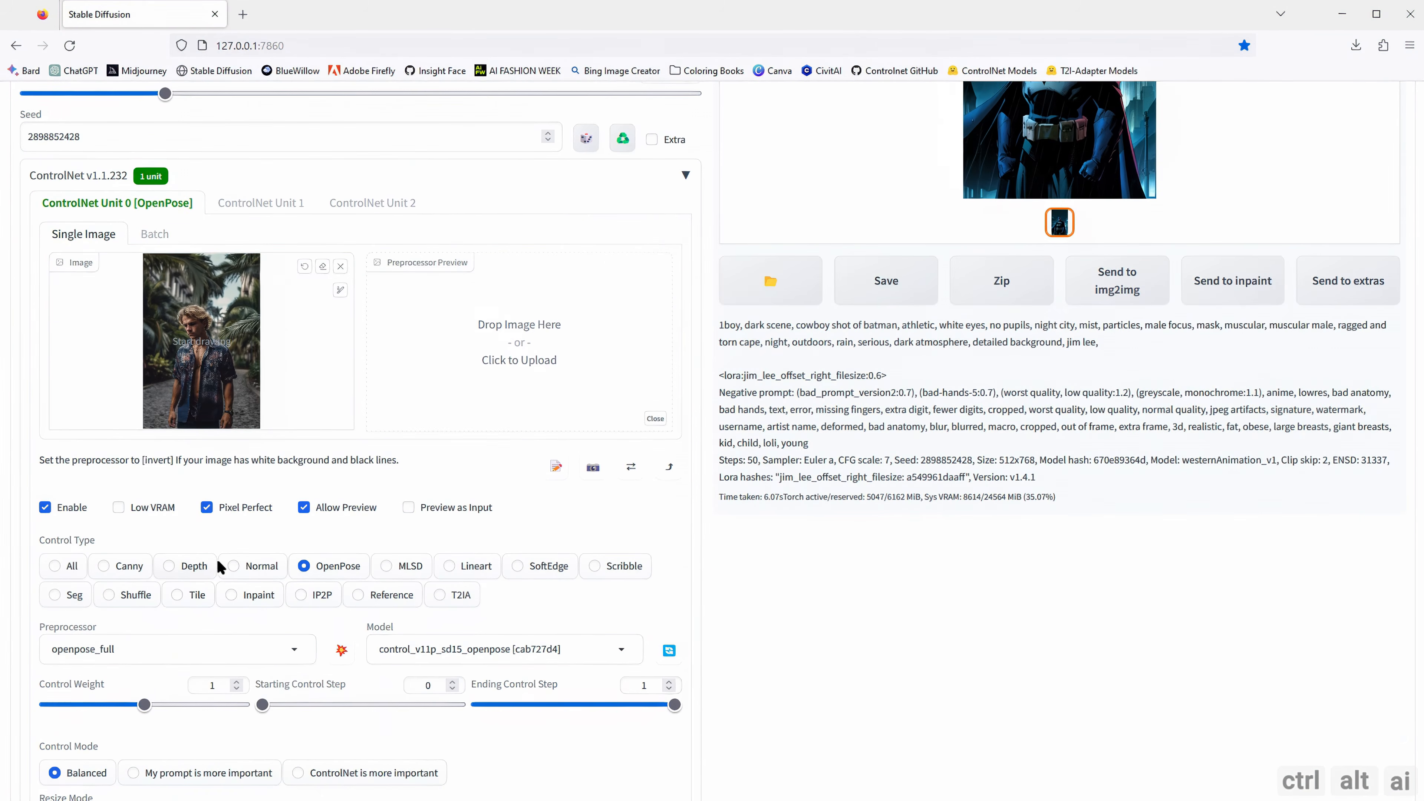
left_click(294, 584)
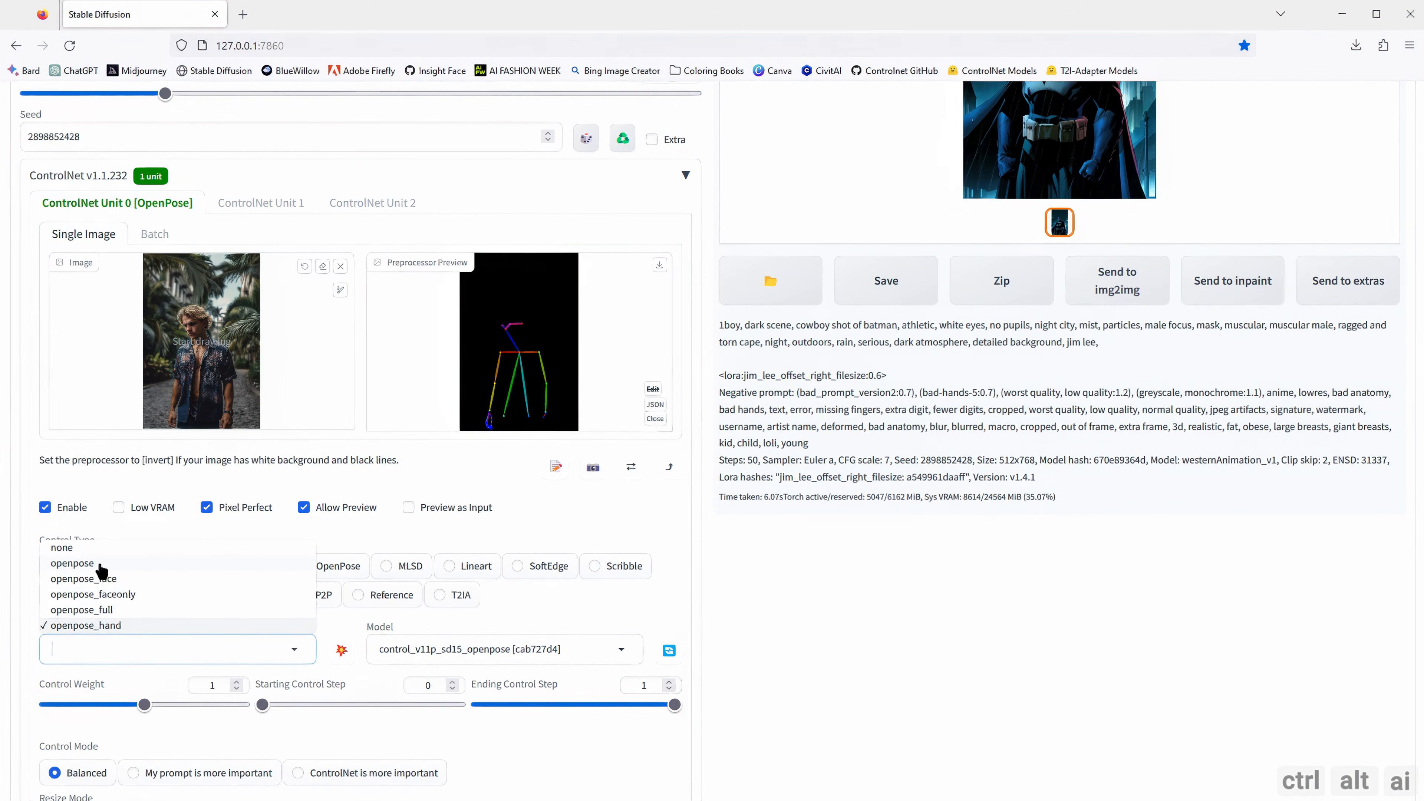
left_click(84, 563)
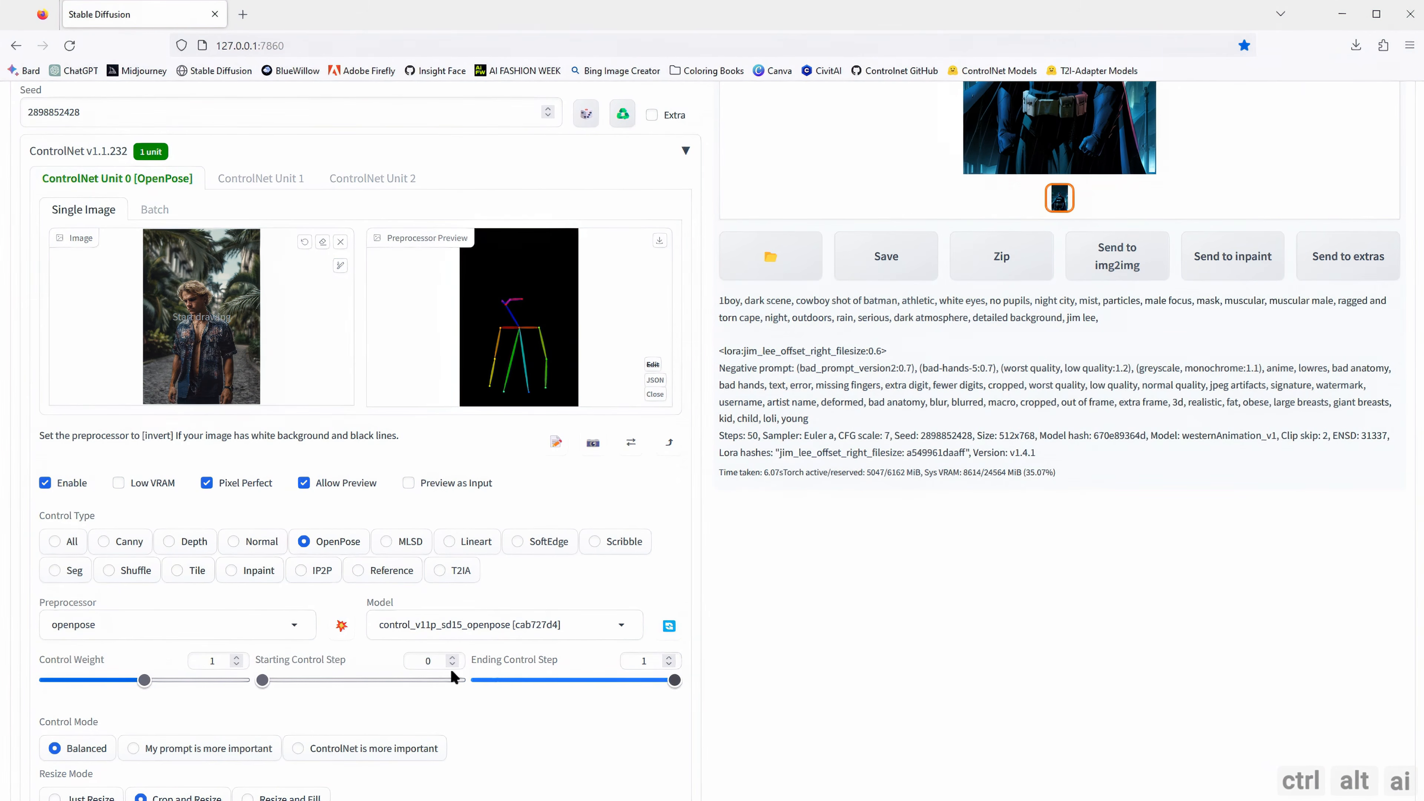
Step: Check the control and resize modes of the OpenPose unit, and generate the batman image in the reference pose
scroll(424, 687, "down", 3)
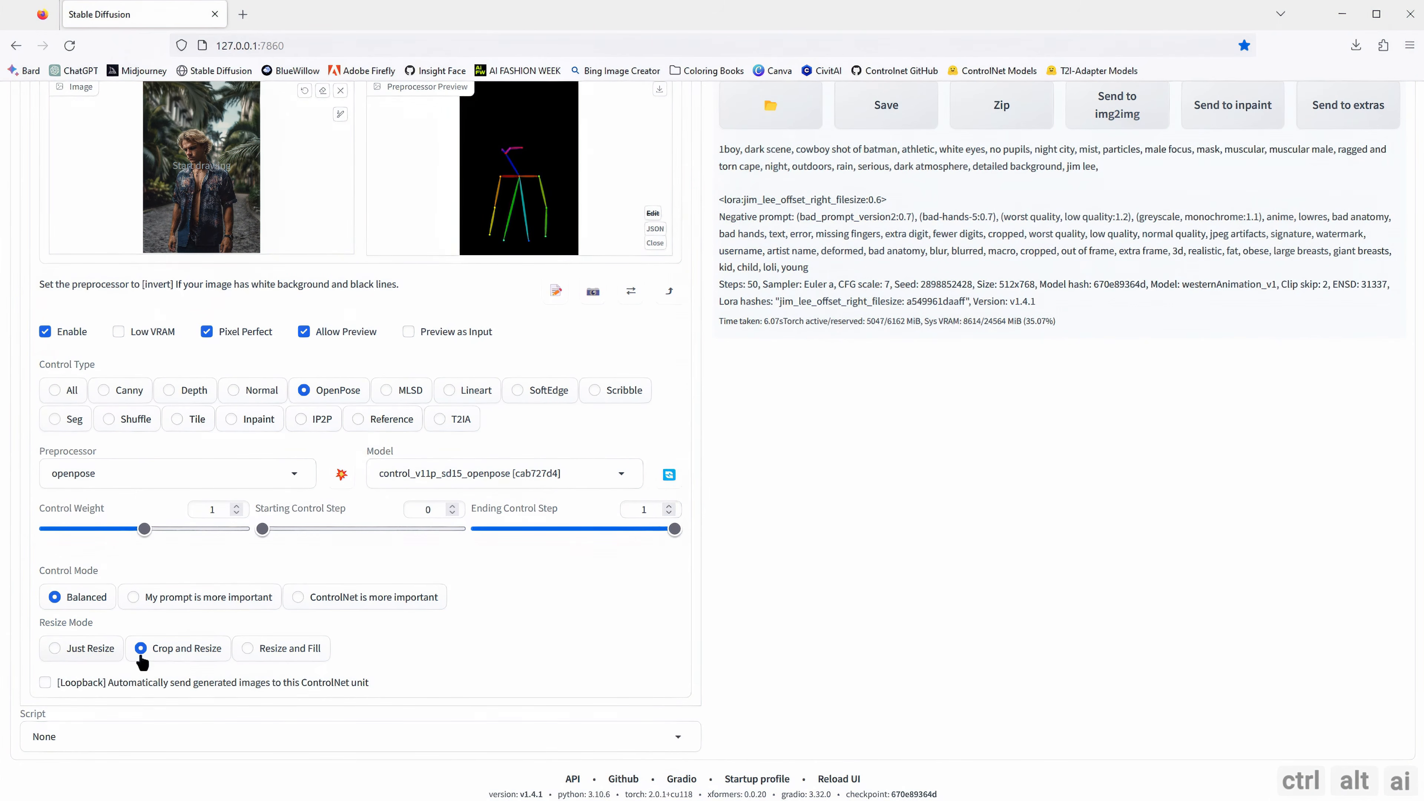
scroll(392, 659, "up", 6)
scroll(389, 662, "up", 5)
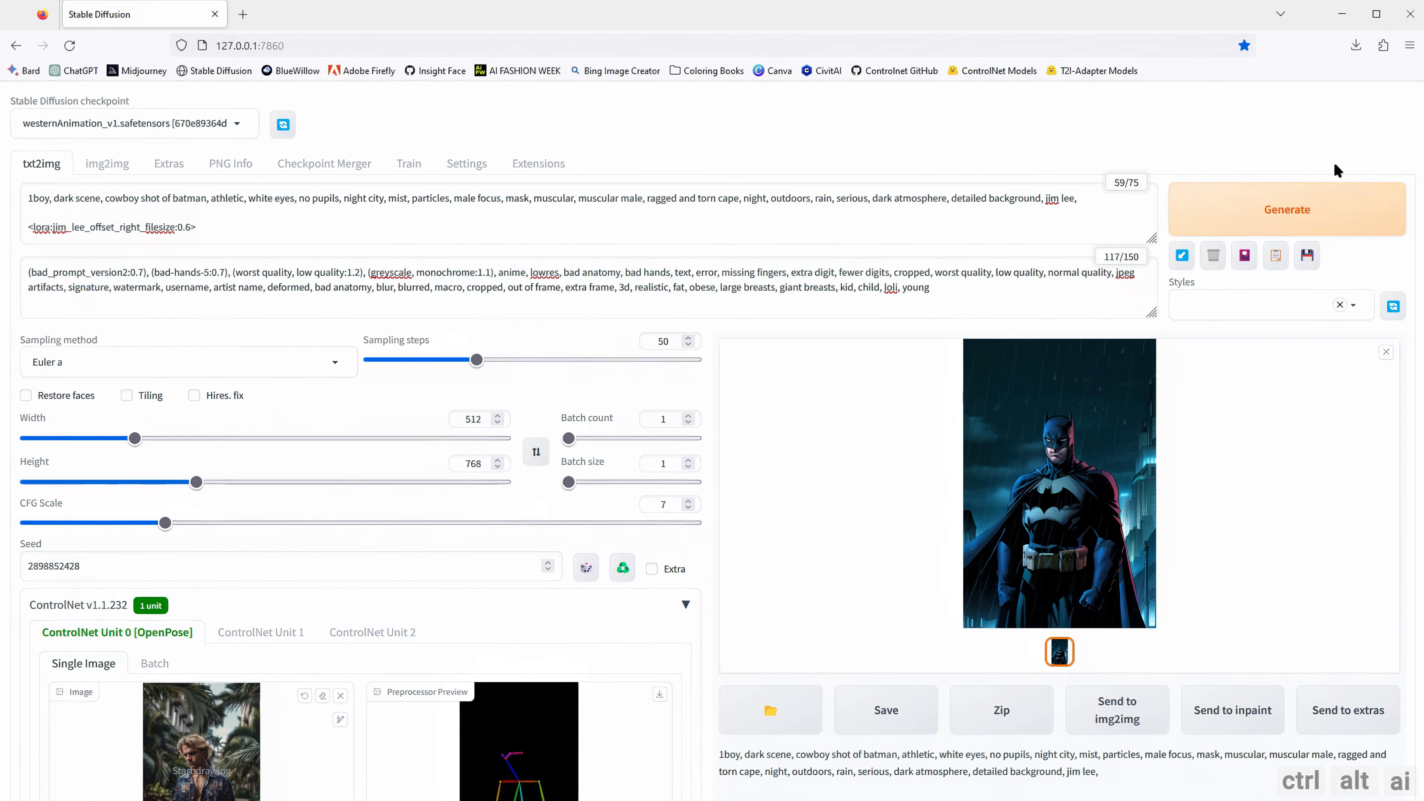
left_click(1278, 207)
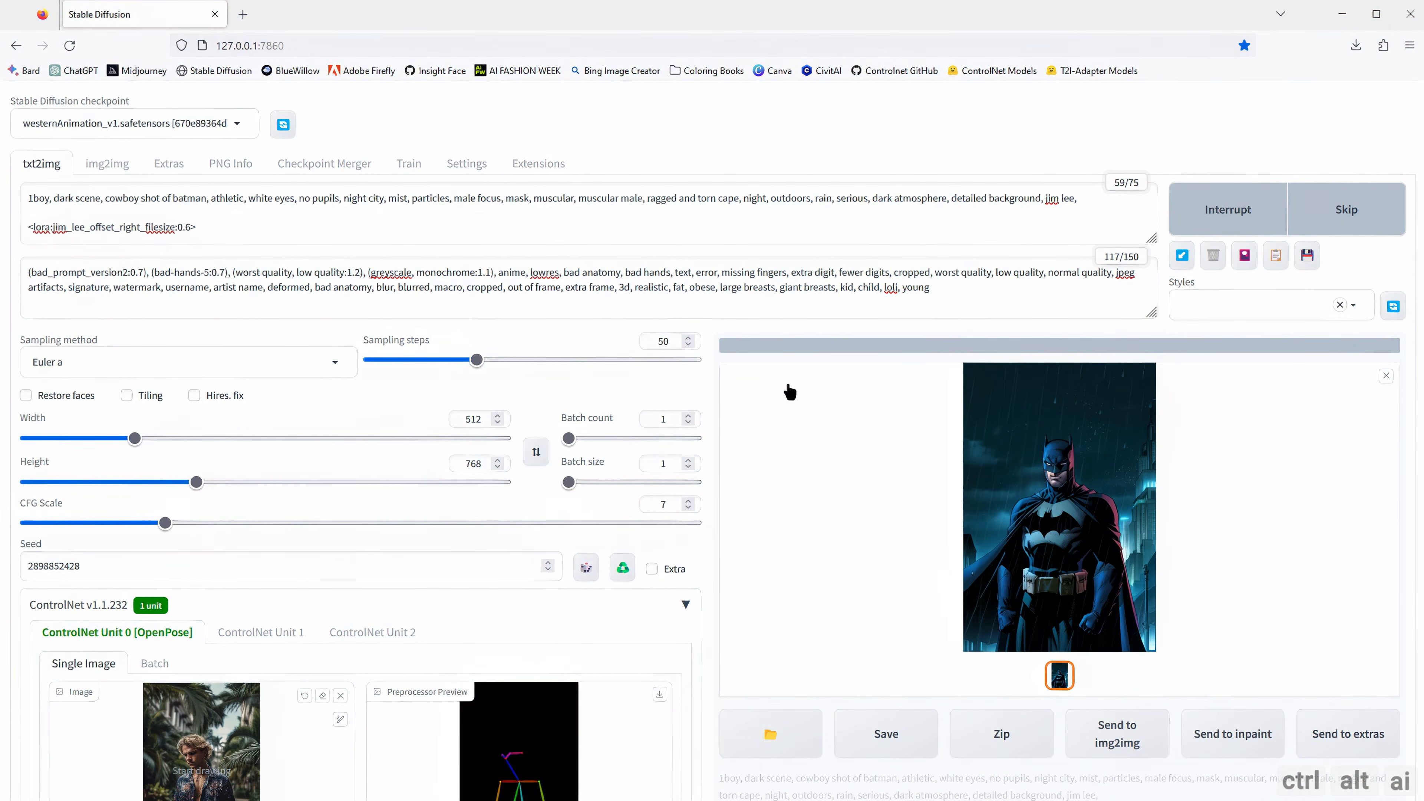
Step: View the generated Batman image at full size
scroll(822, 432, "down", 4)
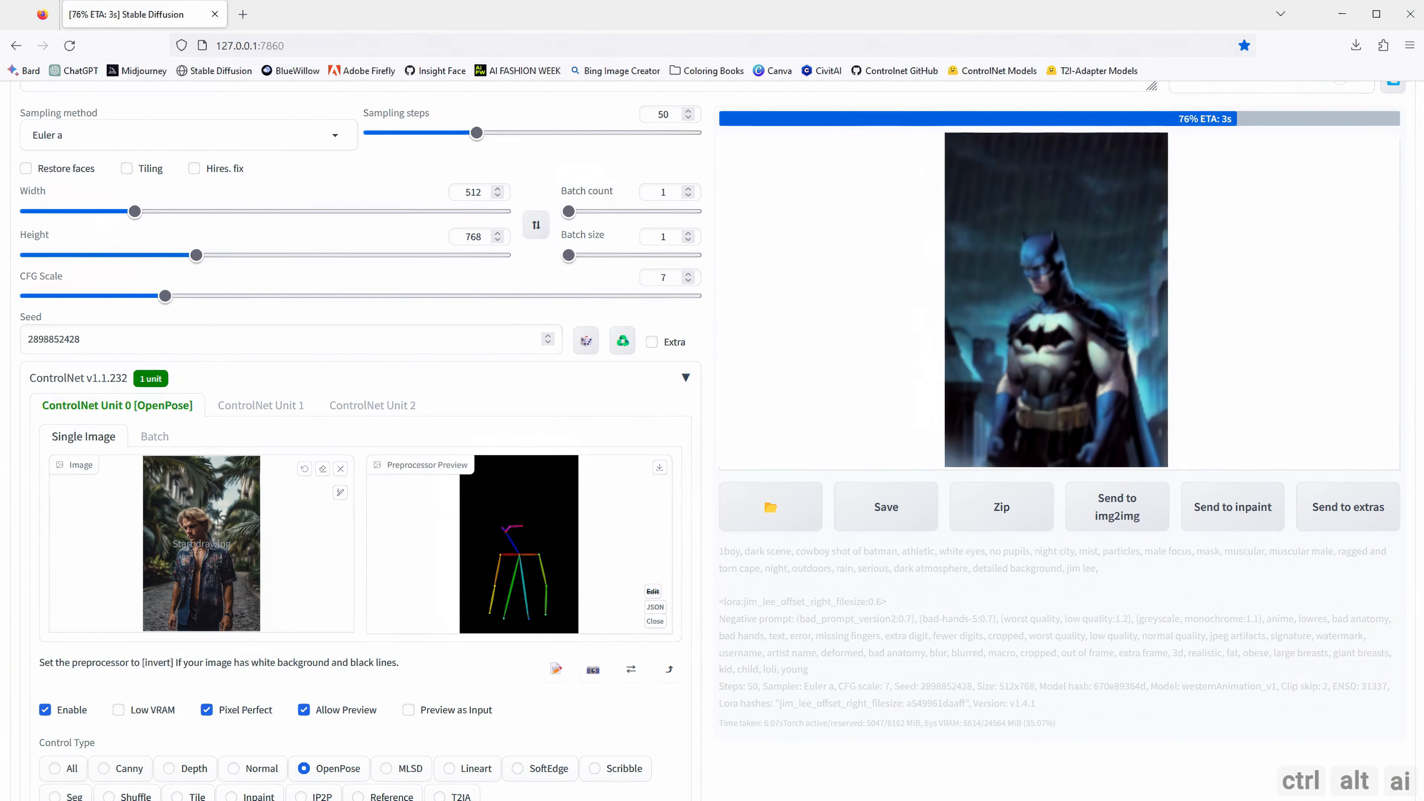
left_click(1025, 299)
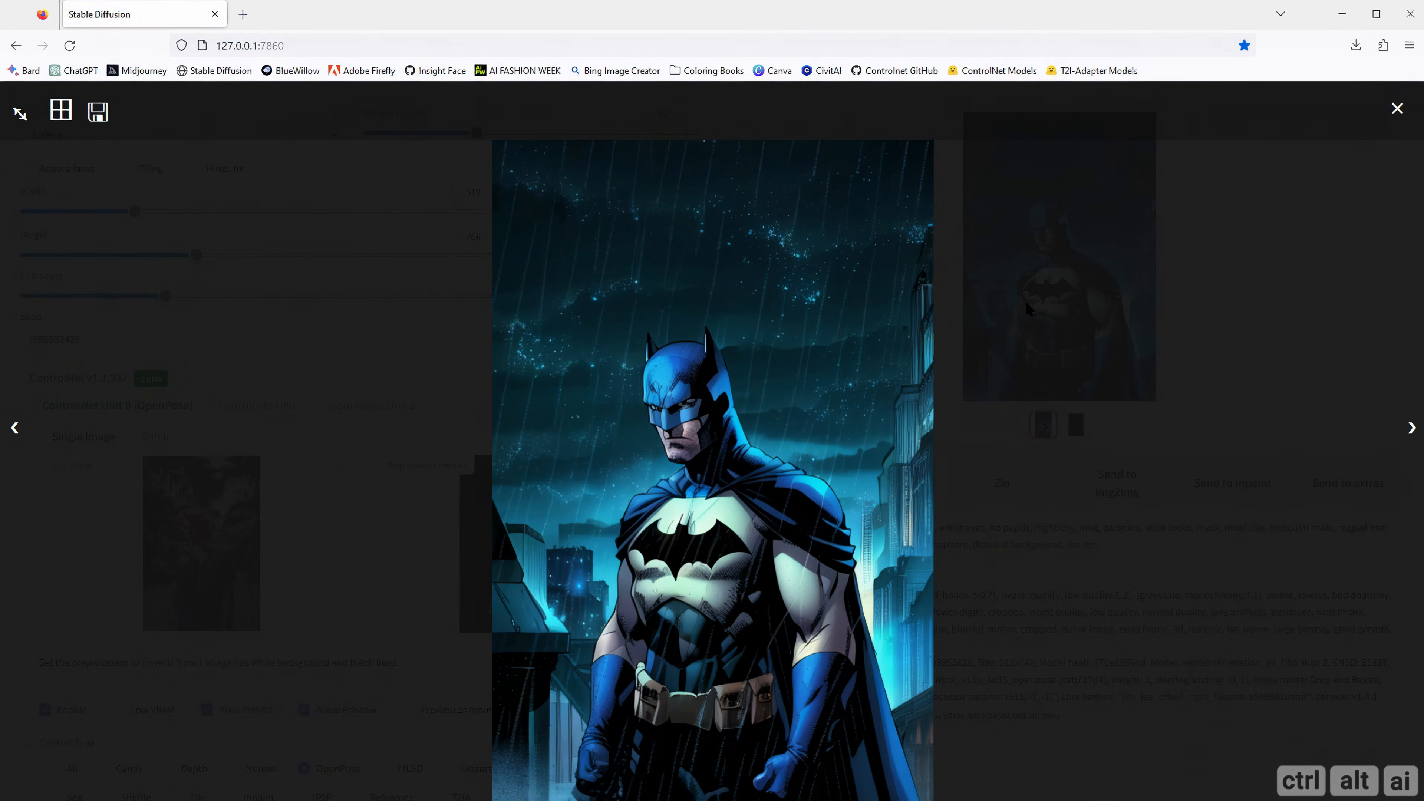
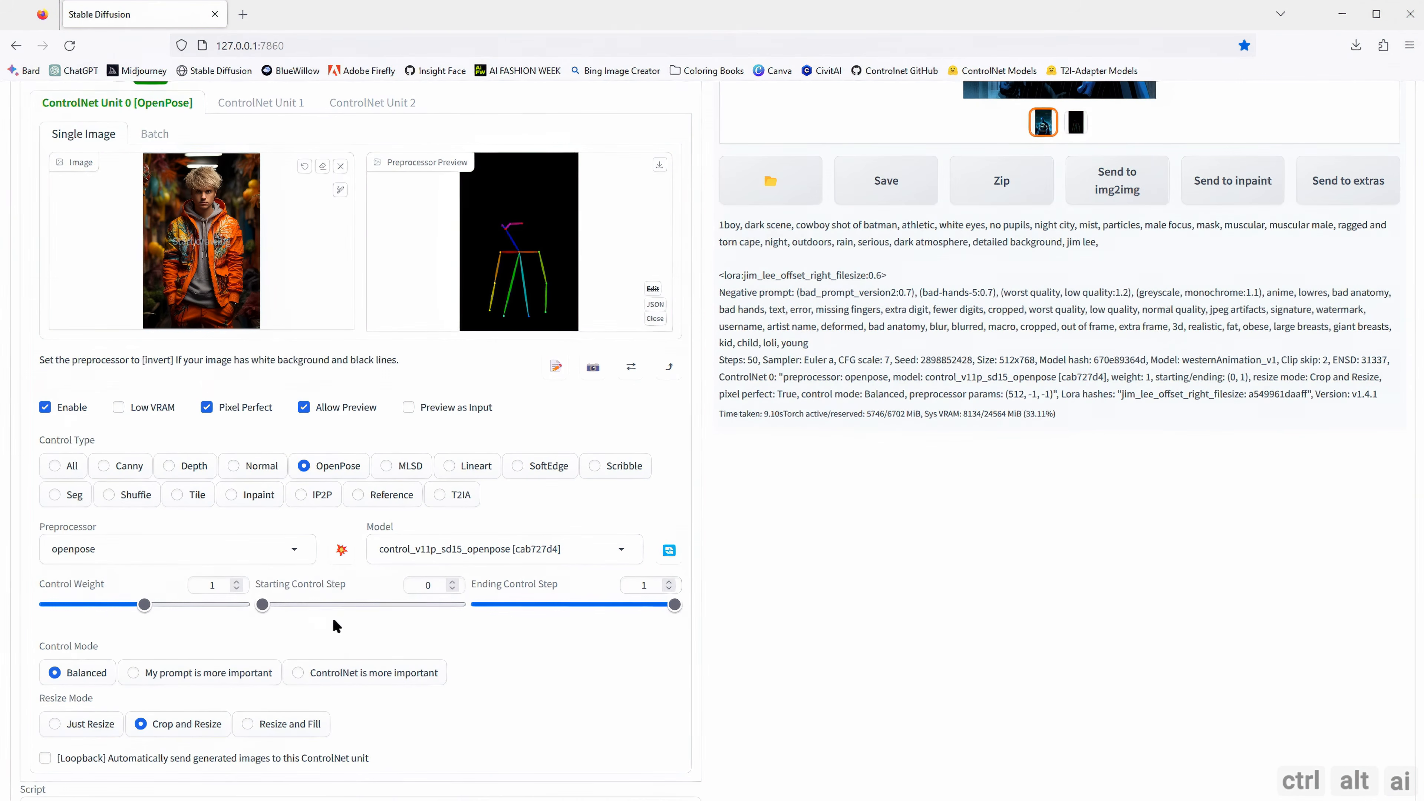
Step: Preview the openpose skeleton of the orange-jacket reference image and generate the Batman image in that pose
left_click(342, 552)
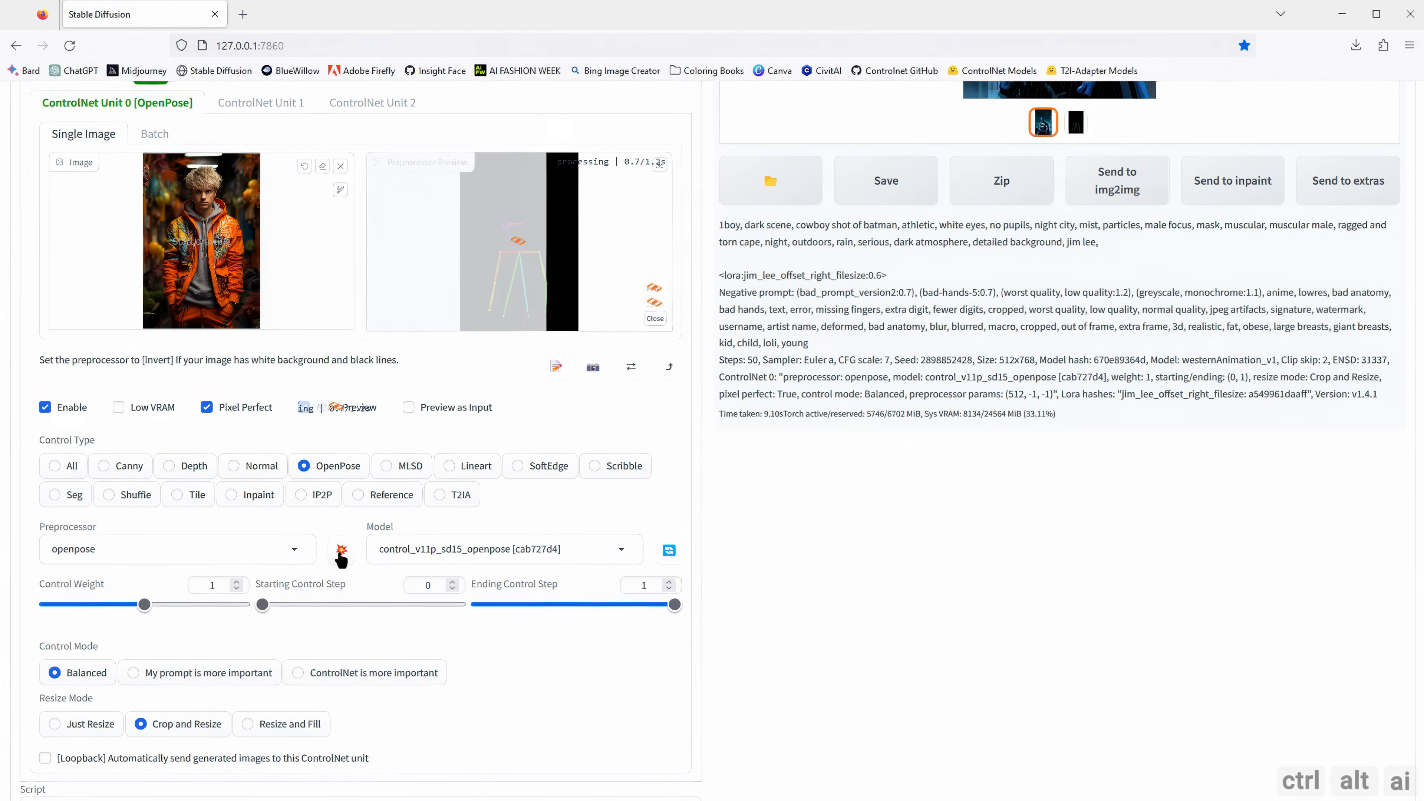
scroll(696, 566, "up", 1)
scroll(696, 567, "up", 5)
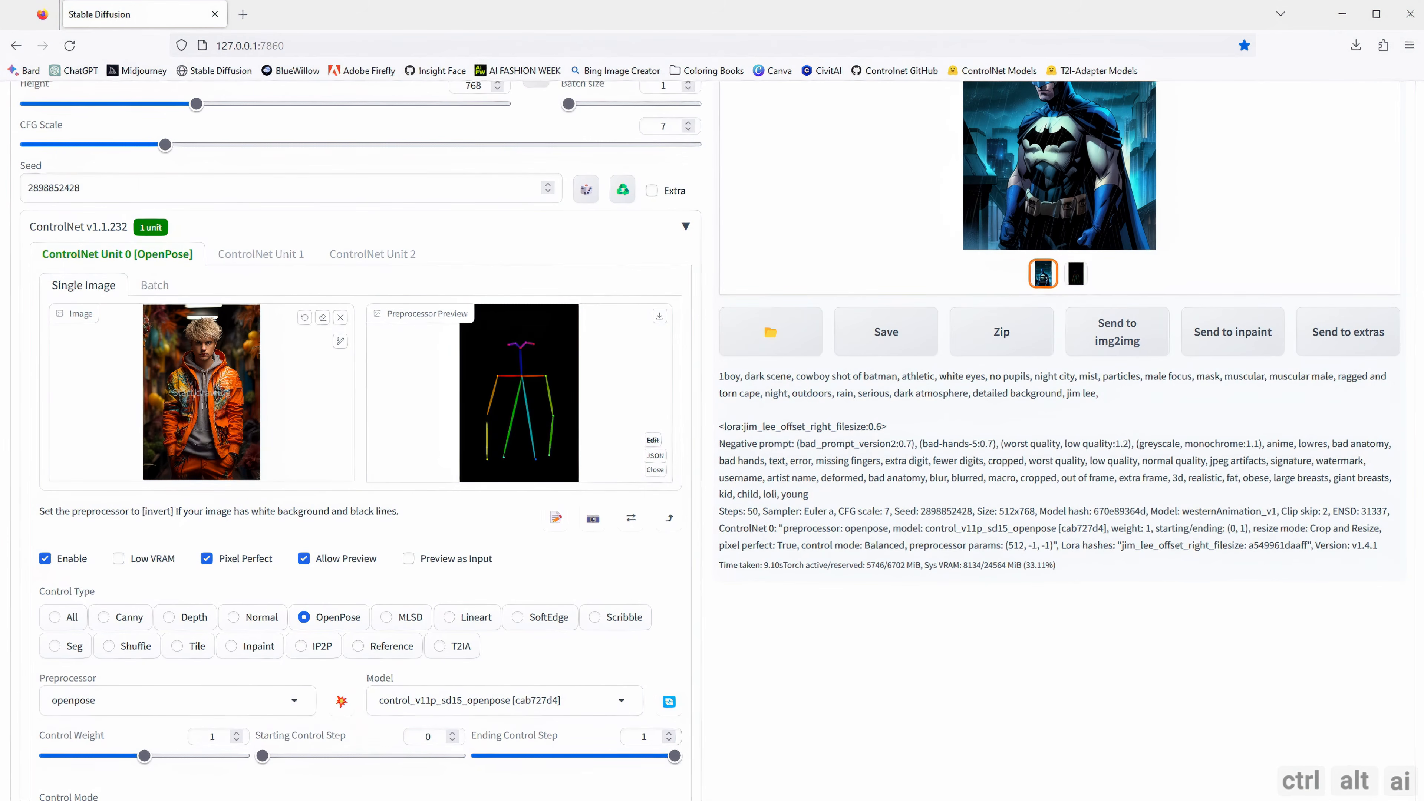
left_click(1291, 151)
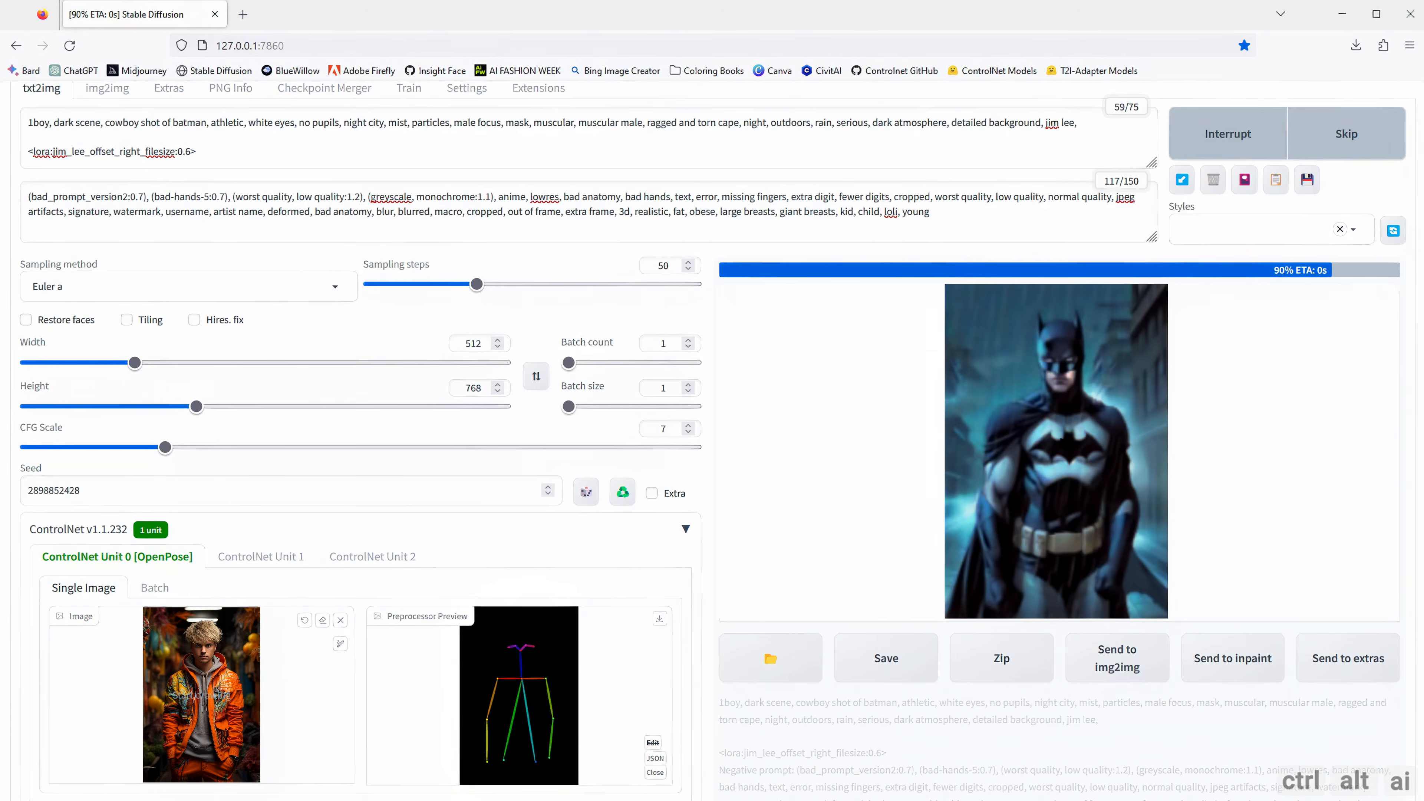
left_click(862, 380)
left_click(1125, 724)
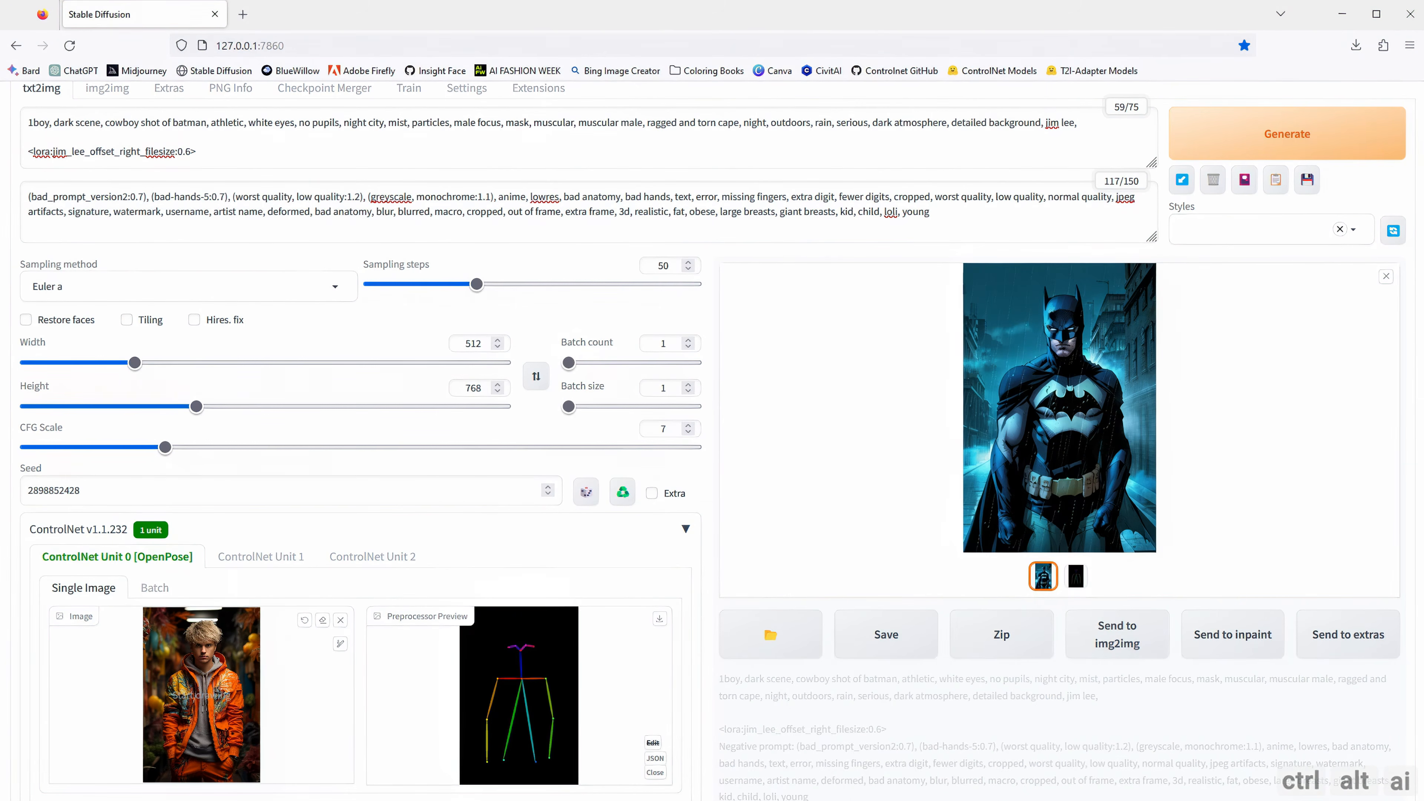
Step: Replace the input image of ControlNet Unit 0 with Hand Bye.png from the Project images folder
scroll(349, 716, "down", 1)
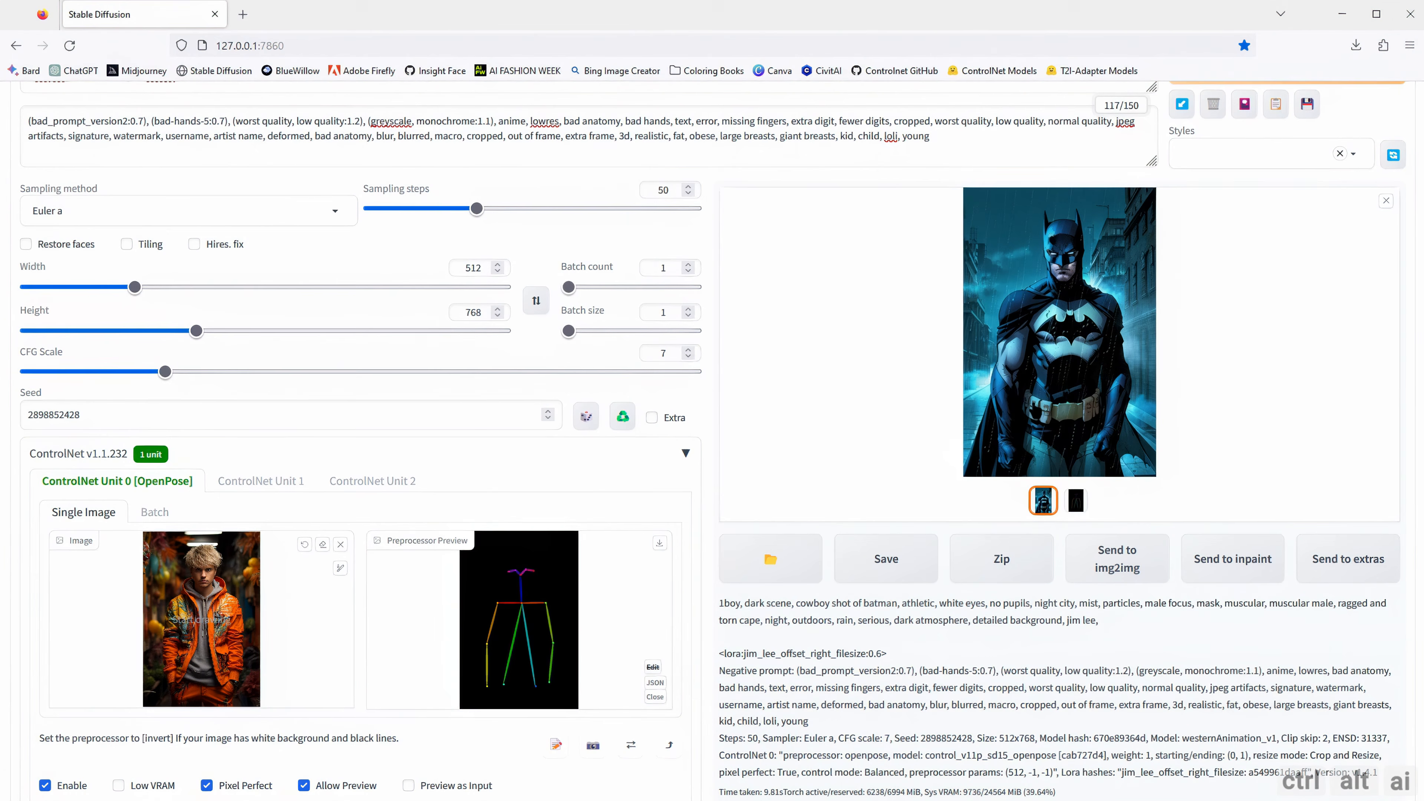
scroll(742, 511, "down", 5)
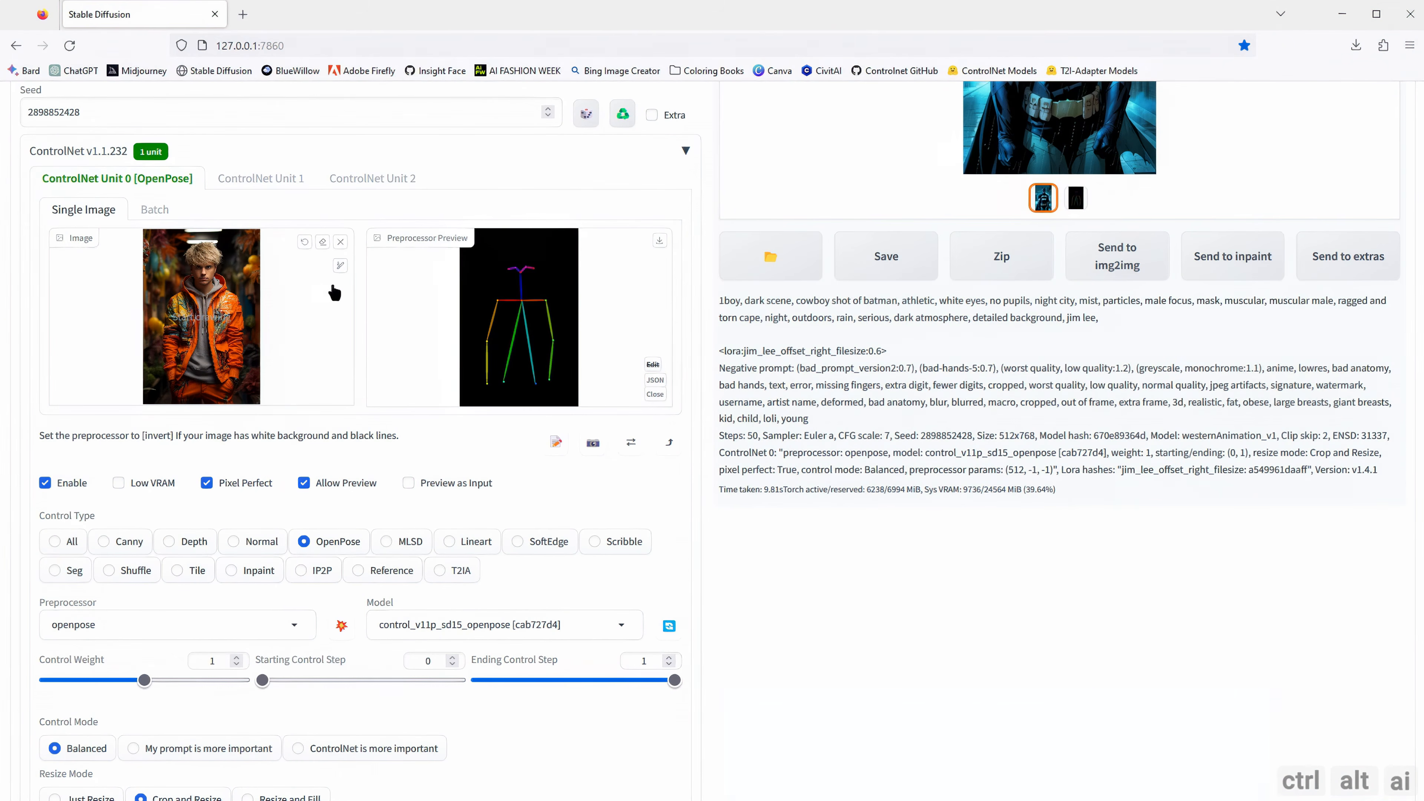
left_click(341, 242)
left_click(282, 359)
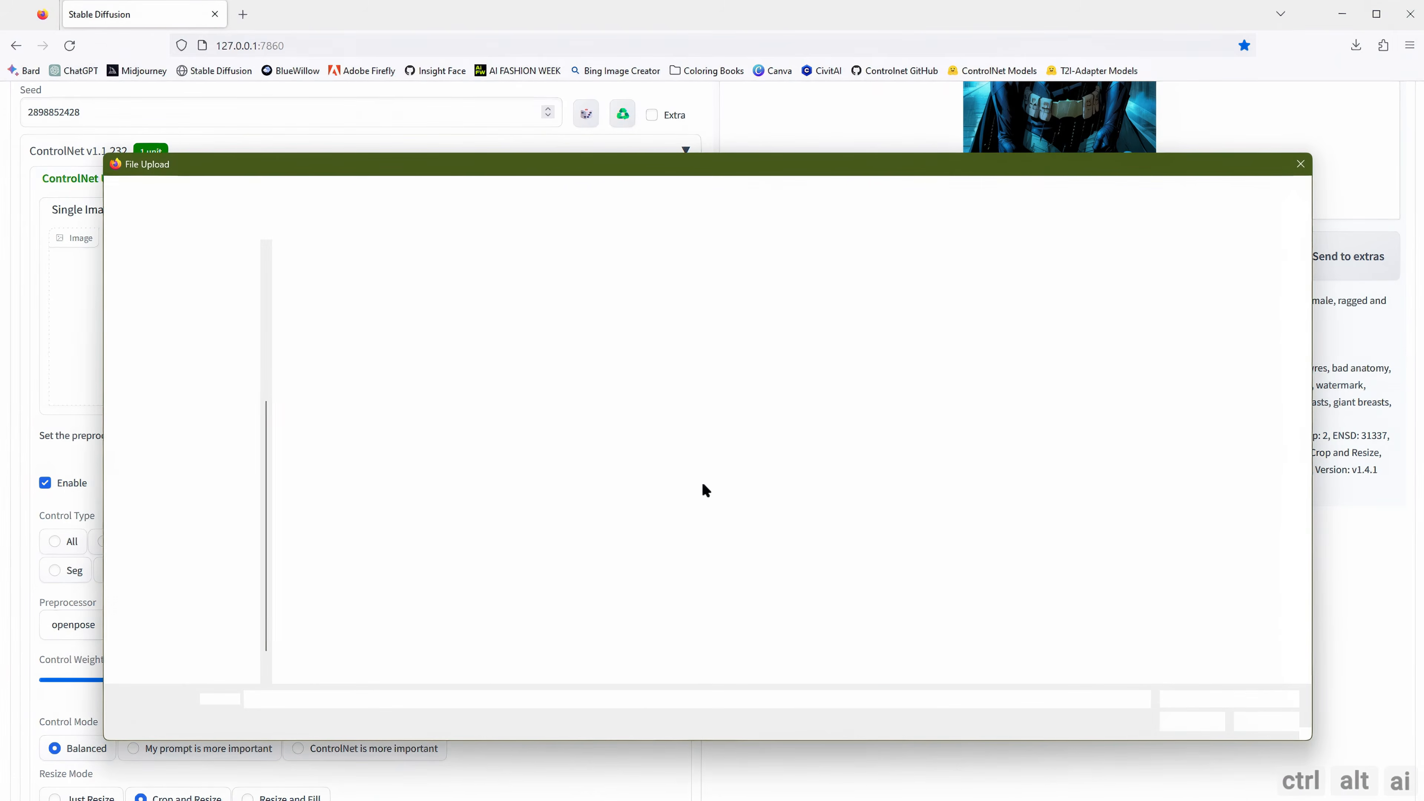
scroll(793, 533, "down", 3)
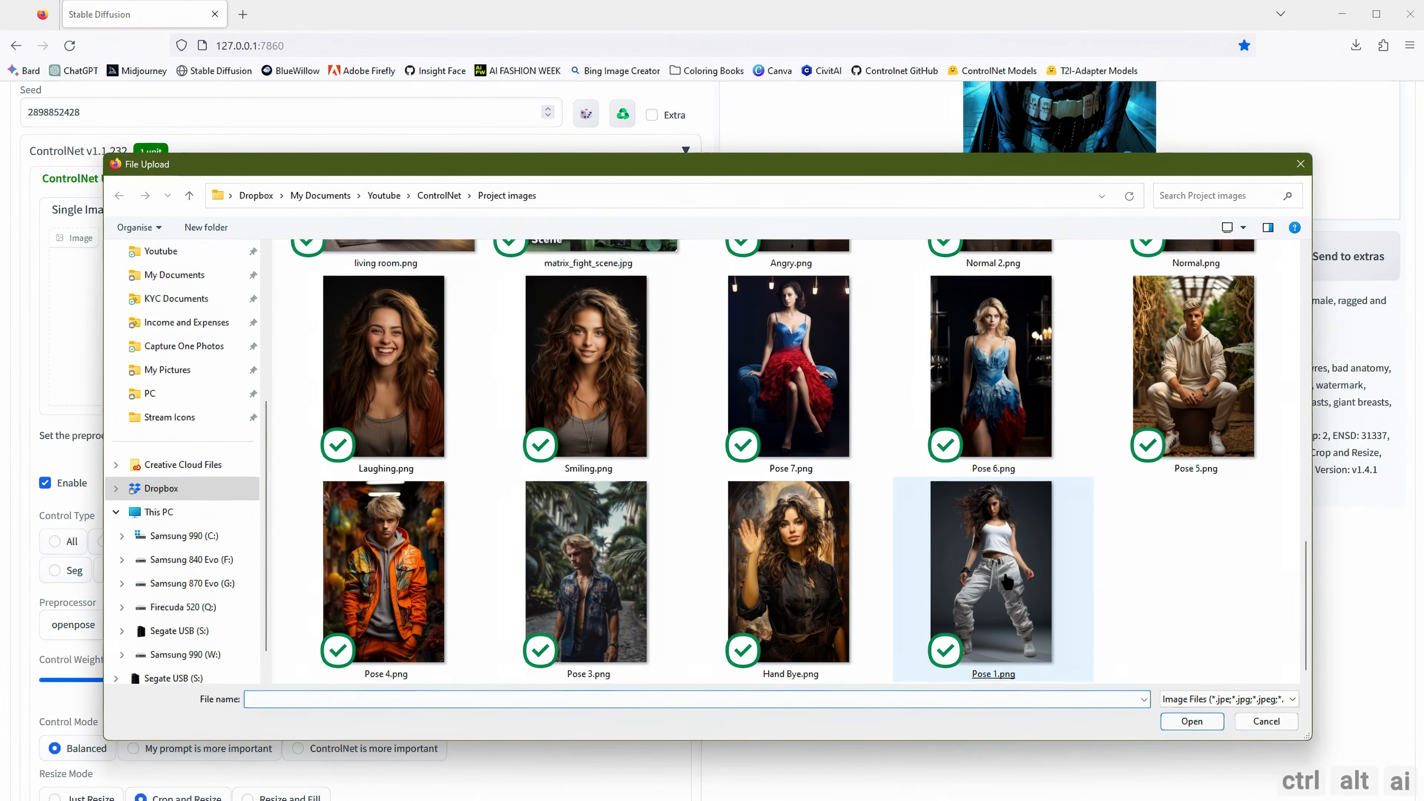
double_click(785, 594)
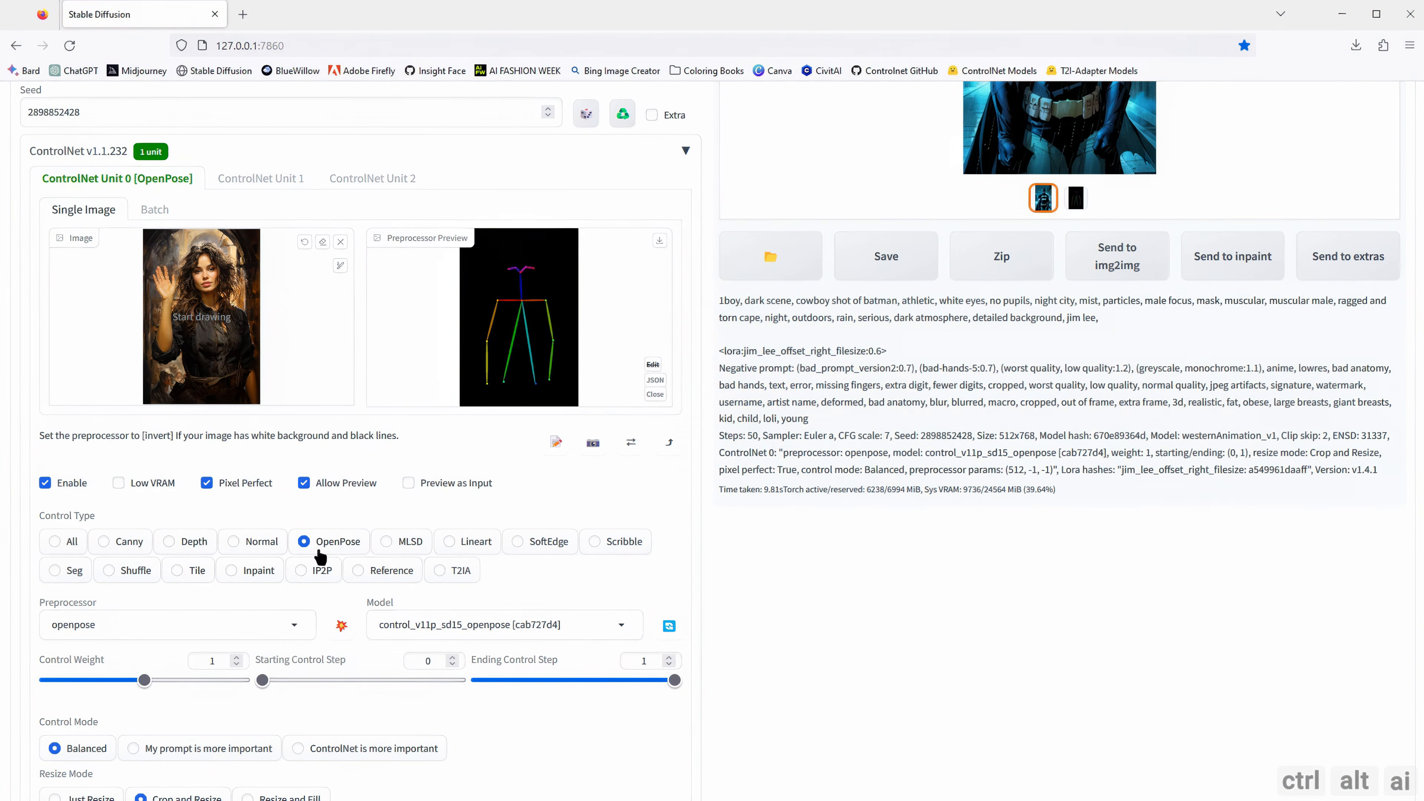
Step: Preview the openpose skeleton of the raised-hand reference image and generate the Batman image in that pose
left_click(341, 628)
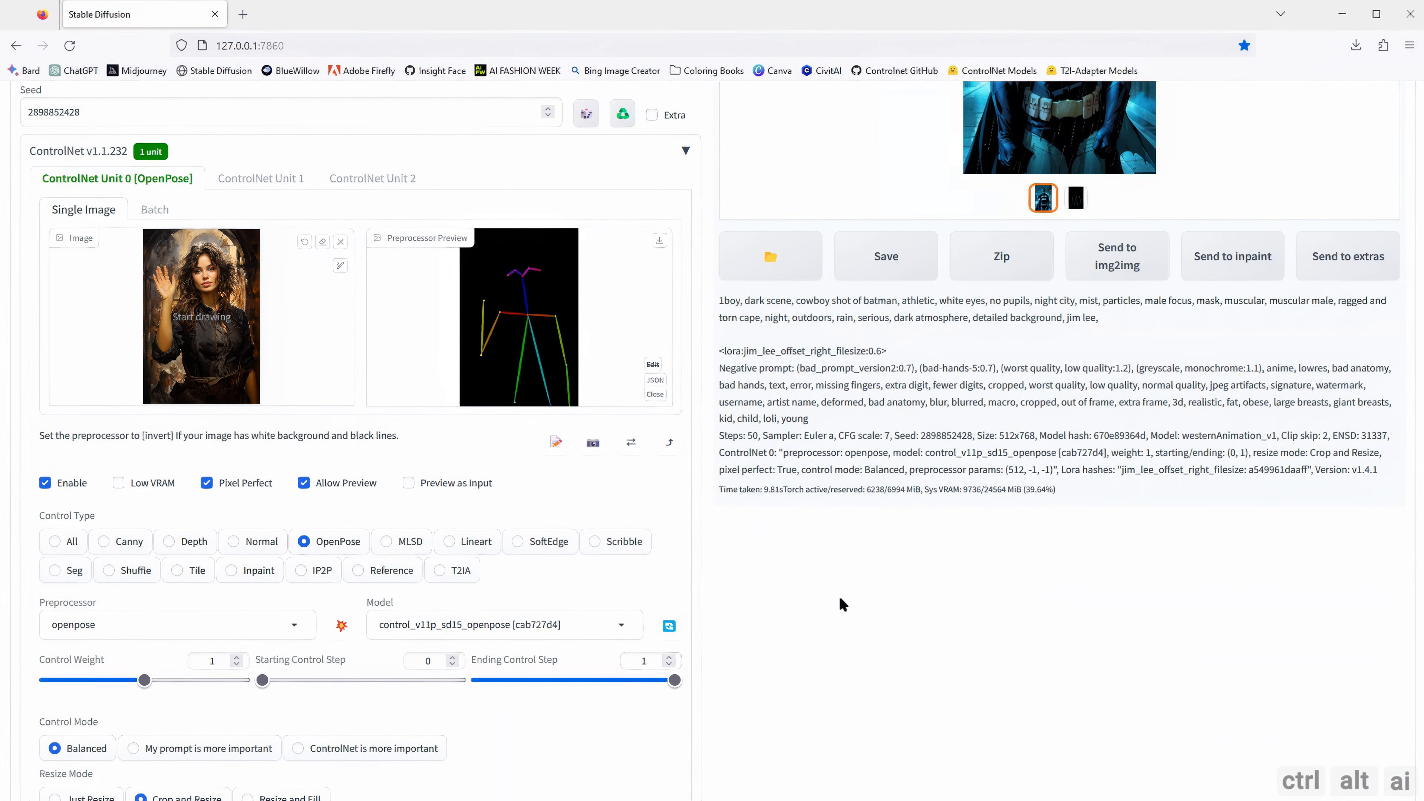
scroll(839, 599, "up", 5)
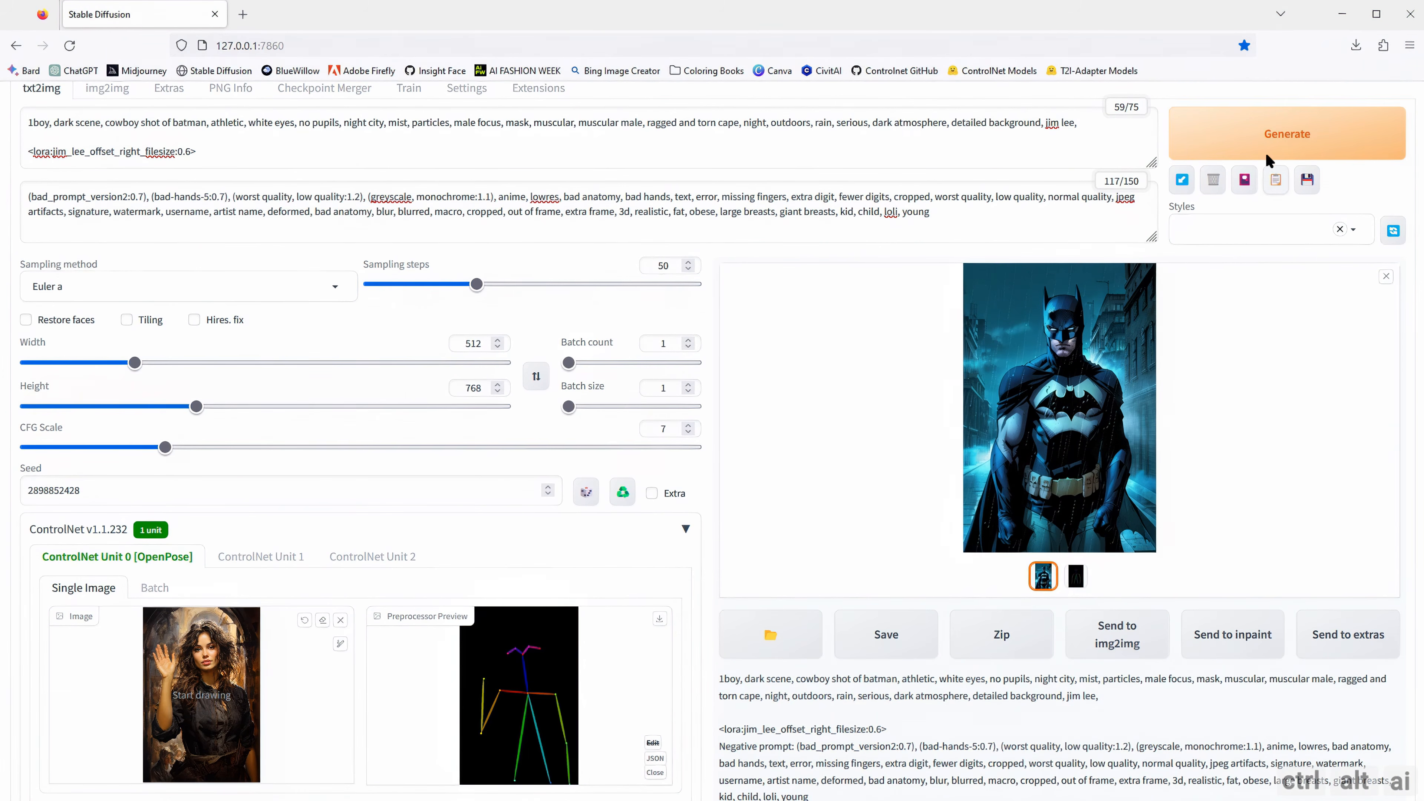
left_click(1265, 155)
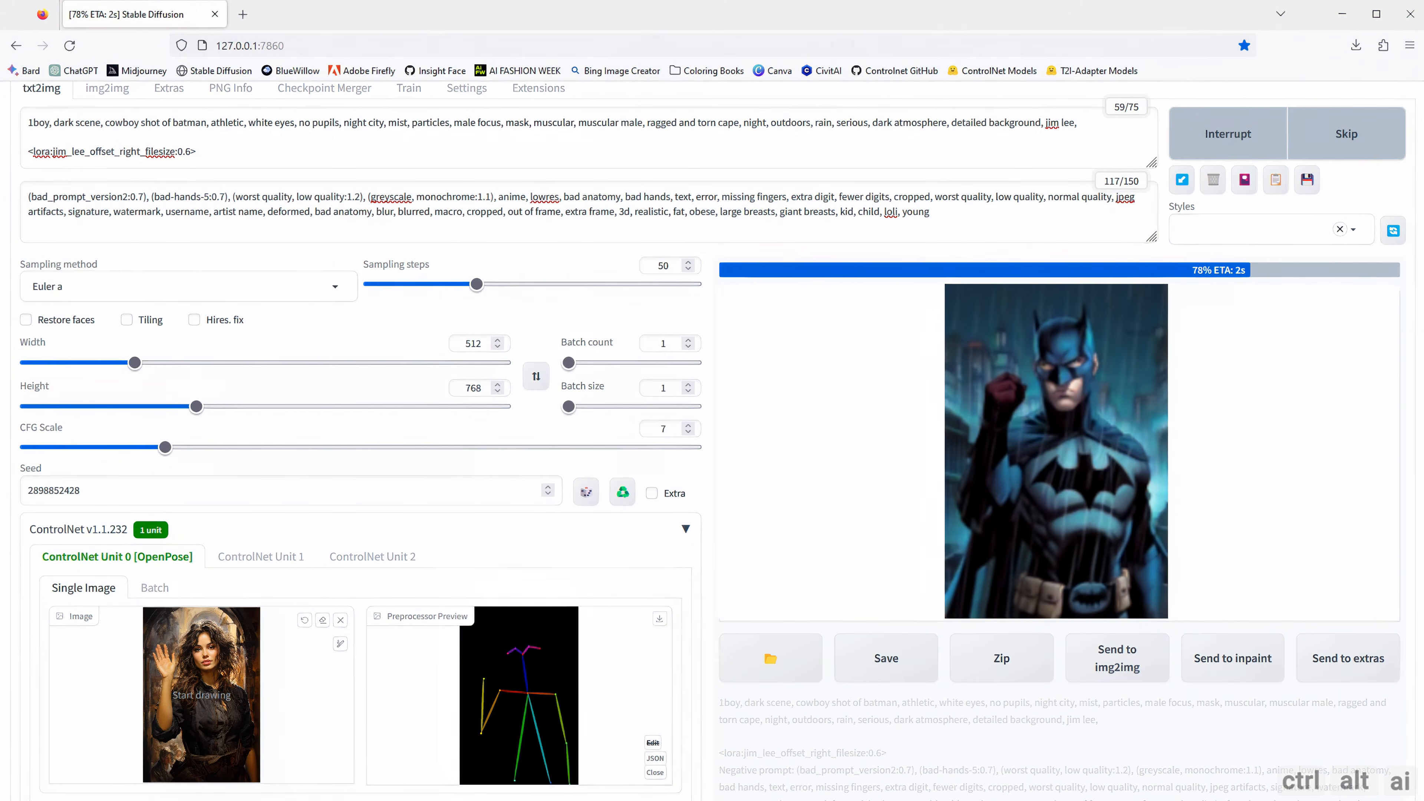
left_click(1036, 402)
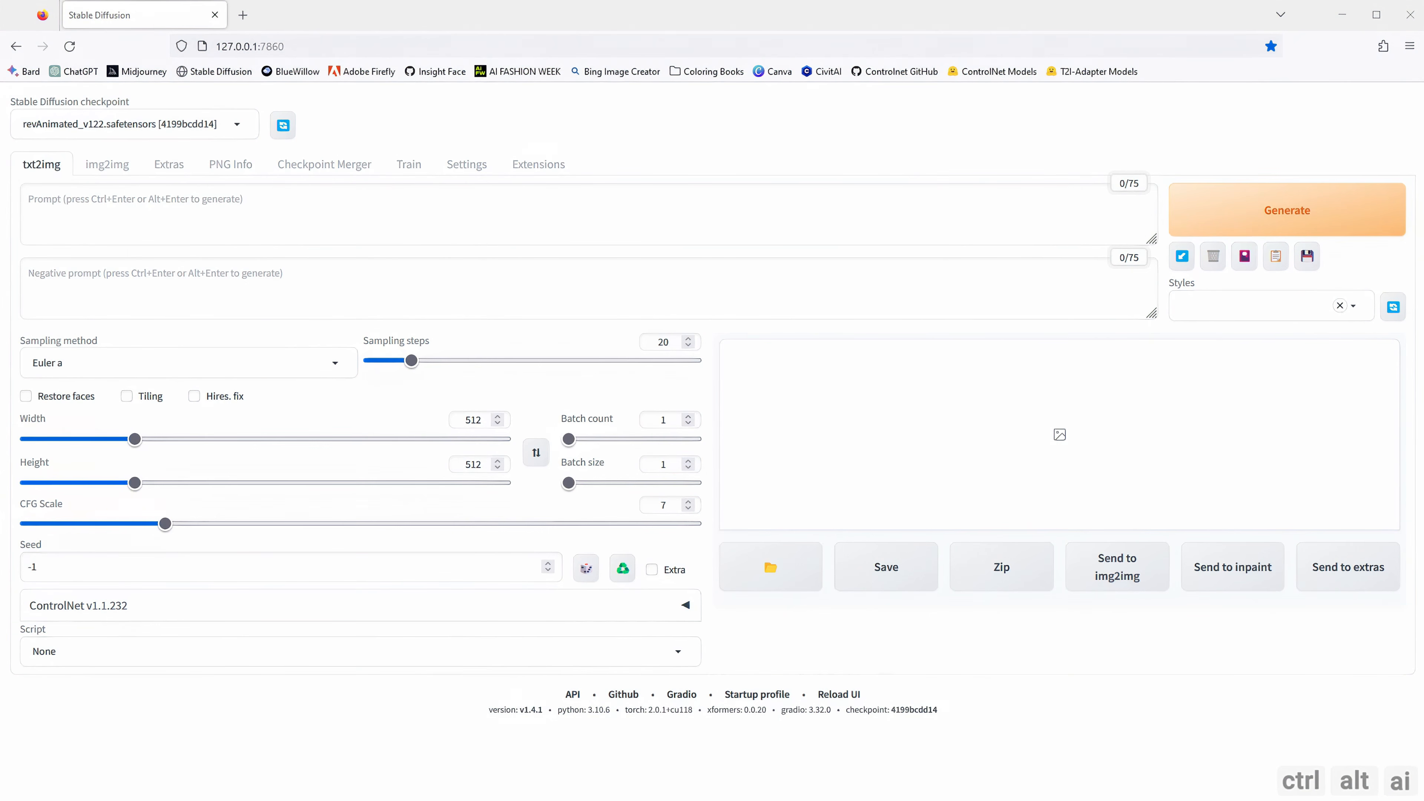
Step: Enter the prompt starting "3dmm,3d, Game, icon" with <lora:3DMM_V12:0.95>, and the negative prompt starting "badhandv4, paintings, sketches" and ending with "EasyNegative"
left_click(92, 209)
type("3dmm,3d, Game, icon, playmarket,JinxLol,mature female,1girl, (pink eyes), solo,looking at viewer, navel, gloves, character name, midriff, bare shoulders, looking at viewer, crop top, belt,outdoors,, casual, smile, look at viewer, camera focus on face, halfbody,")
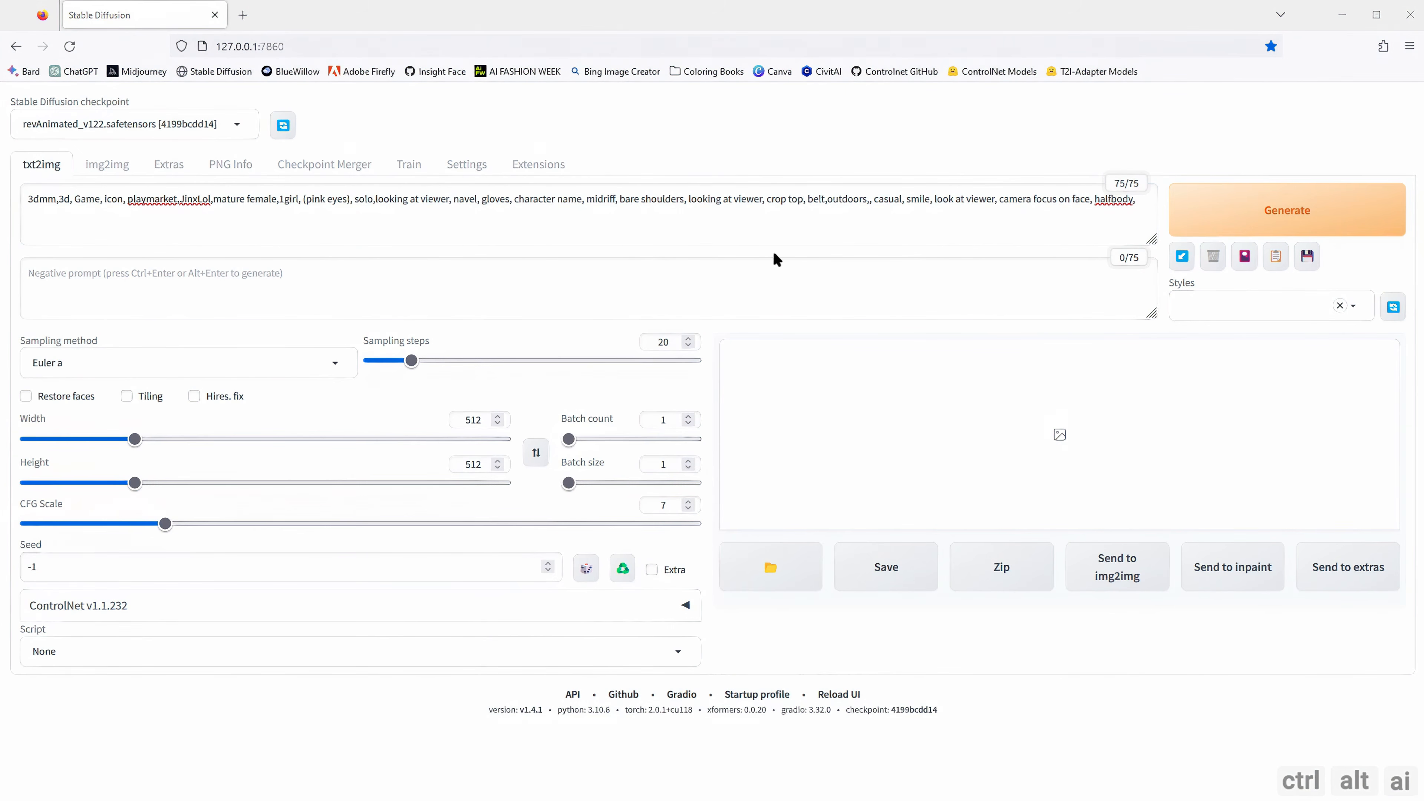
left_click(1144, 204)
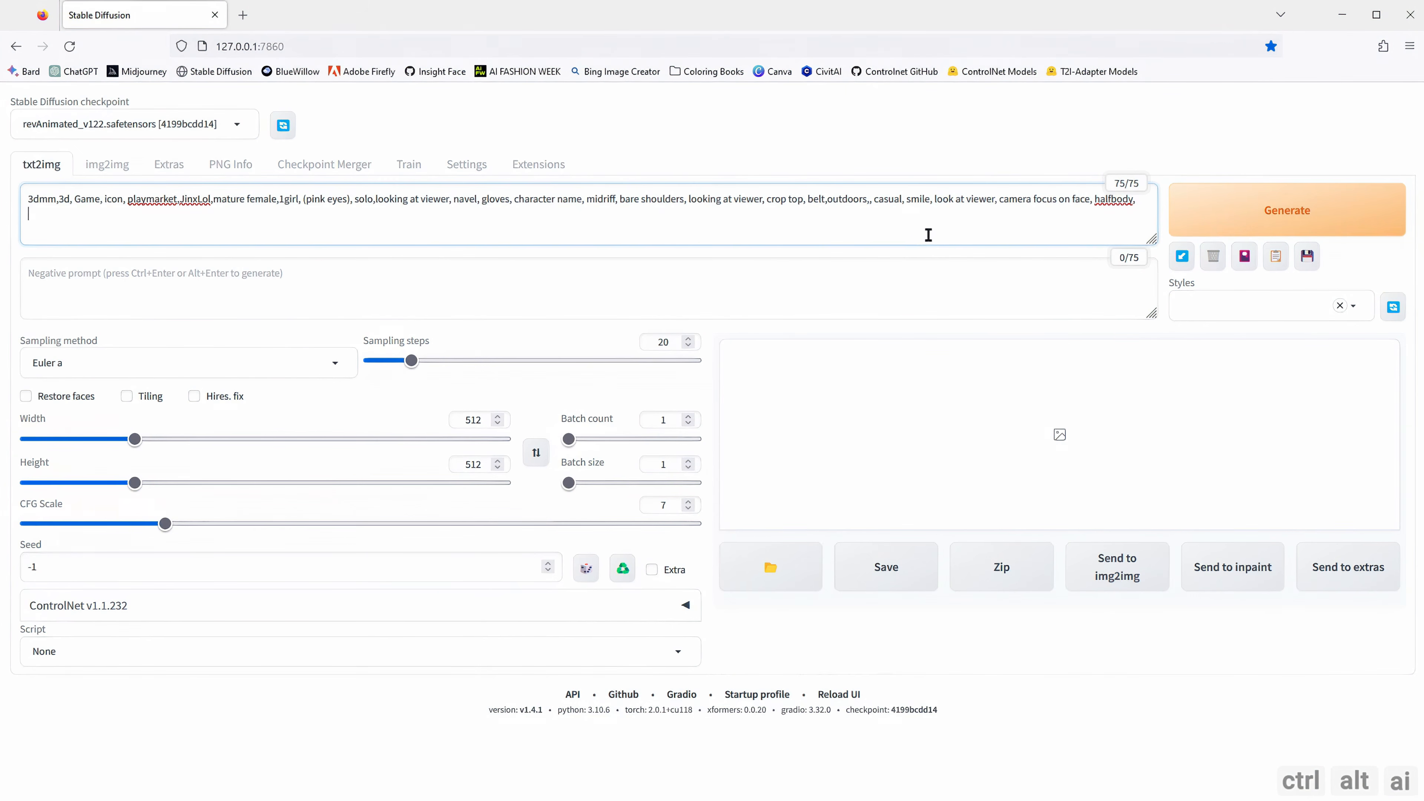
type("<lora:3DMM_V12:0.95>")
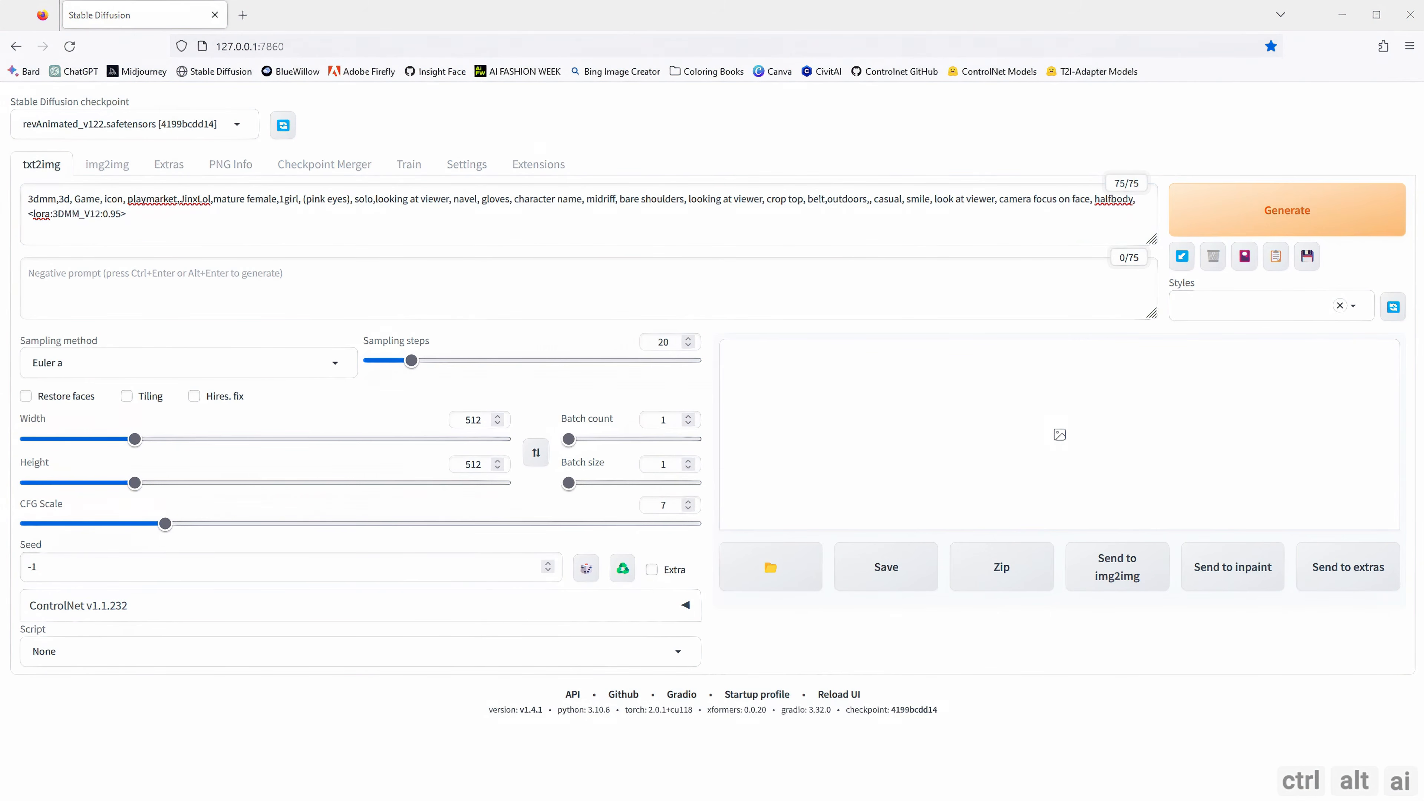
left_click(57, 296)
type("badhandv4, paintings, sketches, (worst qualit:2), (low quality:2), (normal quality:2), lowers, normal quality, ((monochrome)), ((grayscale)), skin spots, acnes, skin blemishes, age spot, (outdoor:1.6), manboobs, (backlight:1.2), double navel, muted arms, hused arms, neck lace, analog, analog effects, (sunglass:1.4), nipples, nsfw, bad architecture, watermark, (mole:1.5), EasyNegative")
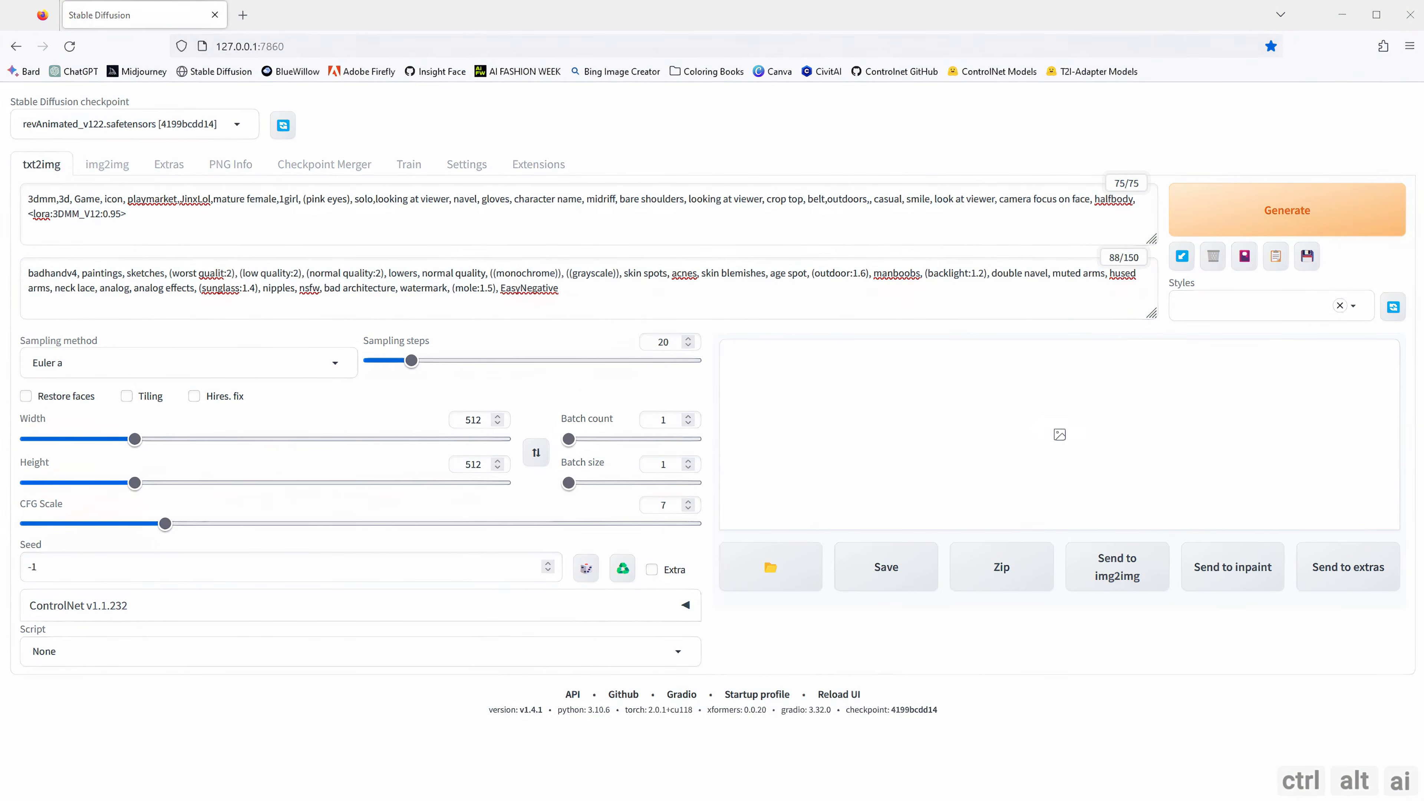
Step: Set the seed to 40810352, the sampling steps to 30 and the image height to 768
left_click_drag(46, 567, 17, 571)
type("40810352")
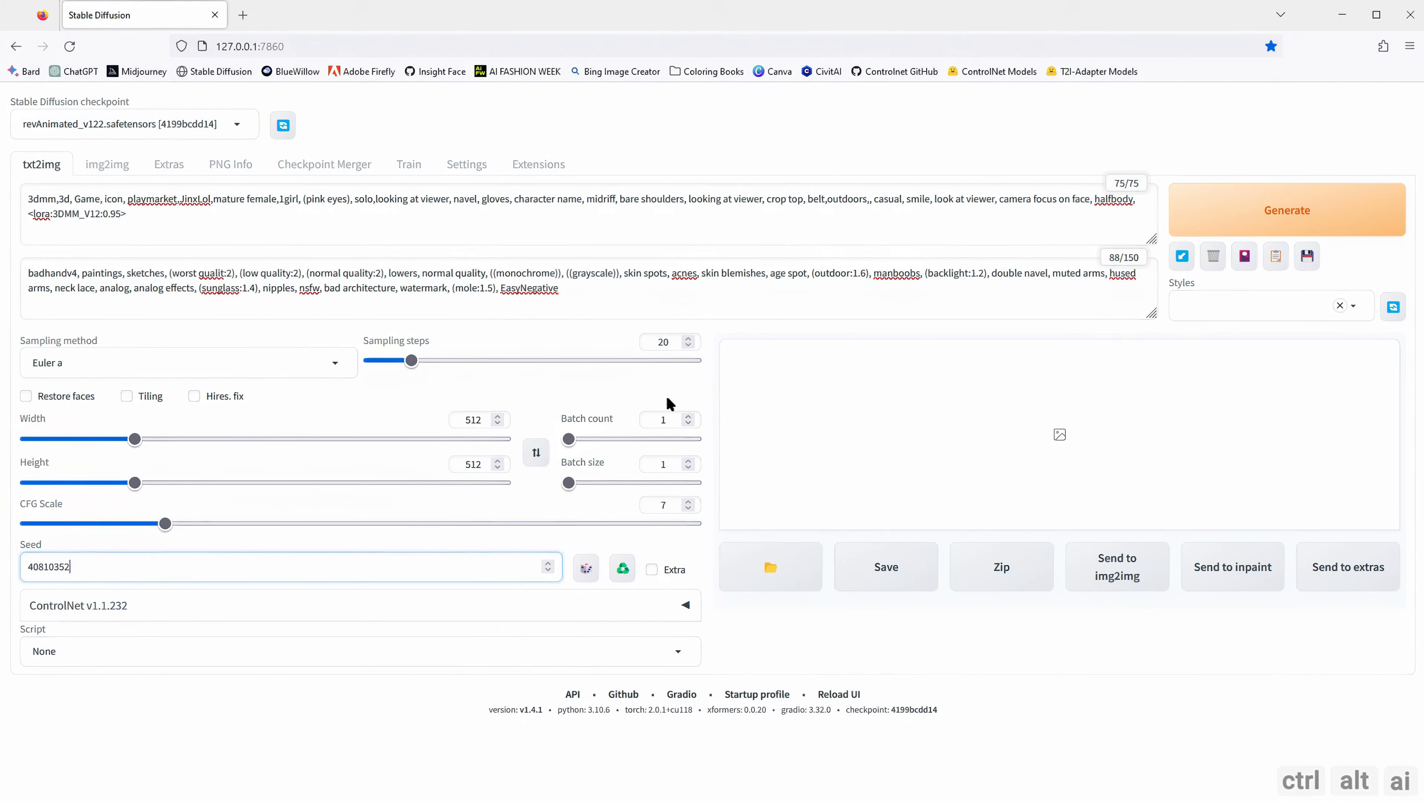
double_click(668, 344)
type("30")
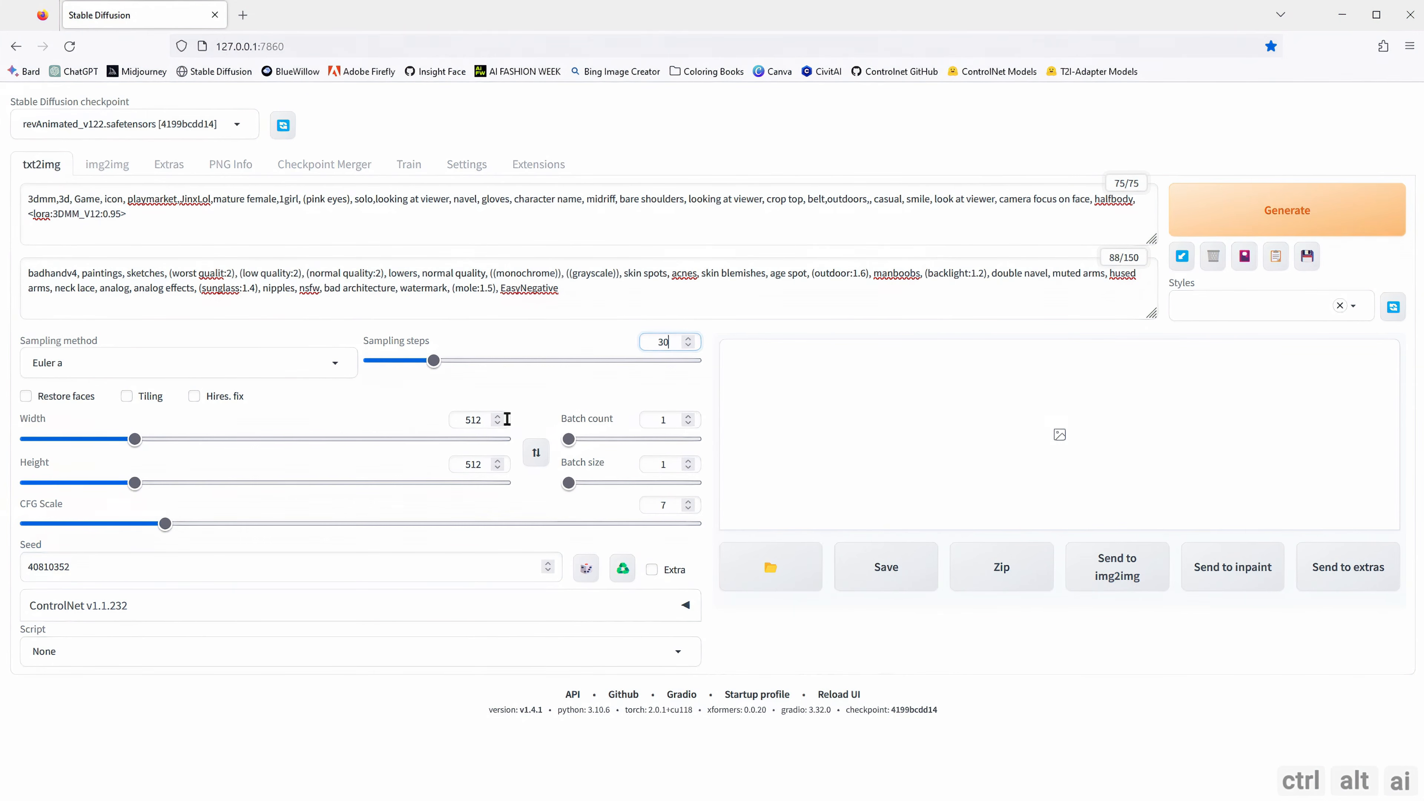
double_click(482, 469)
type("768")
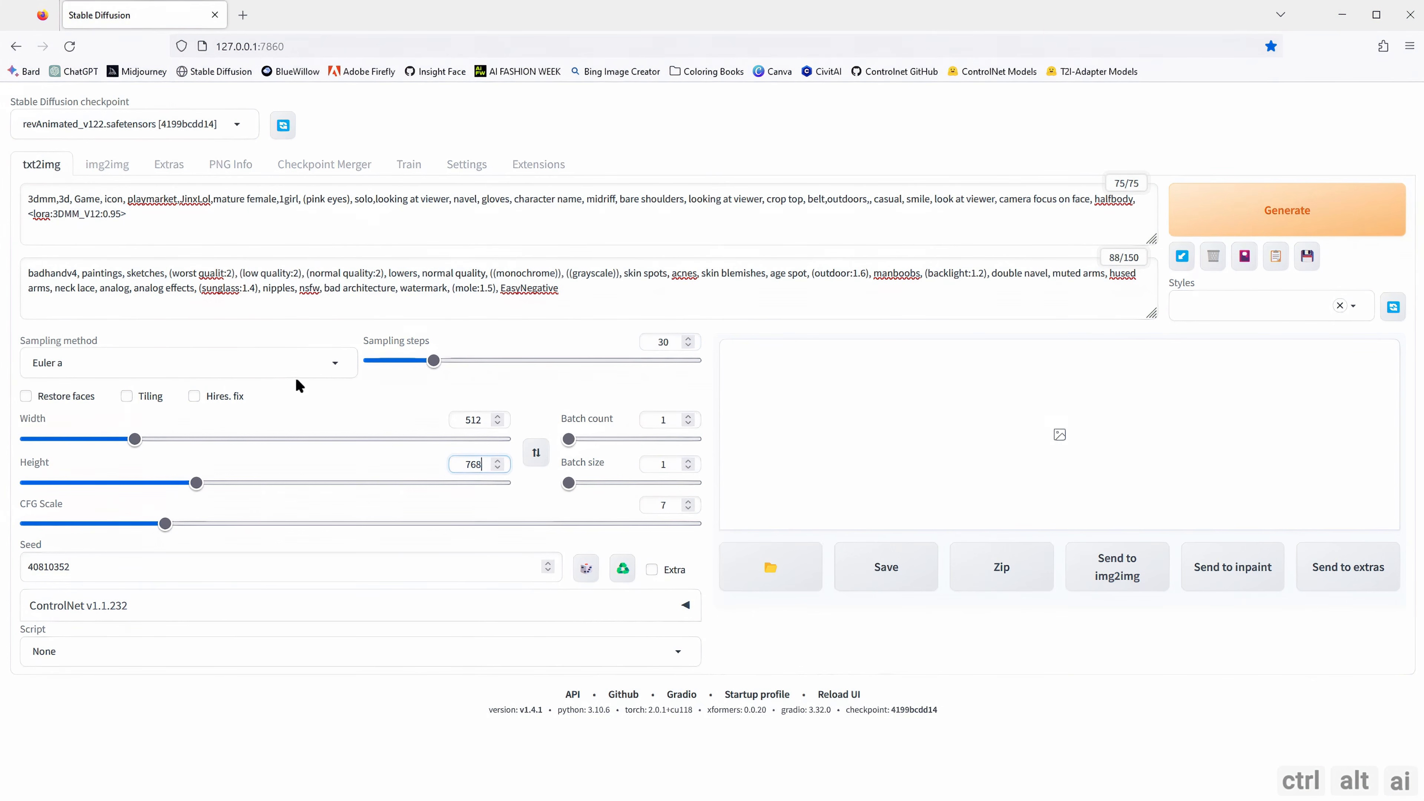
Step: Turn on Hires. fix with the 4x-UltraSharp upscaler and a denoising strength of 0.3
left_click(195, 396)
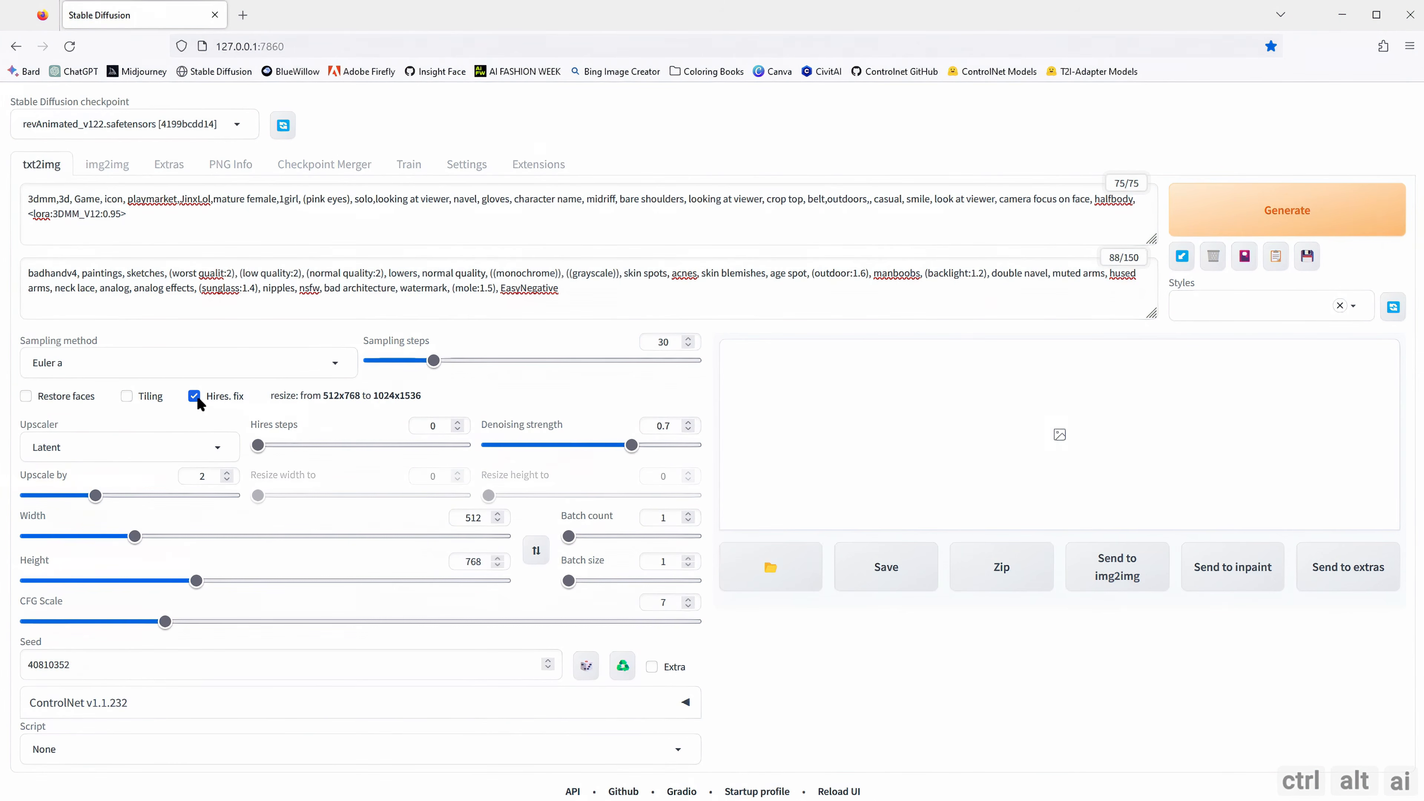
left_click(219, 449)
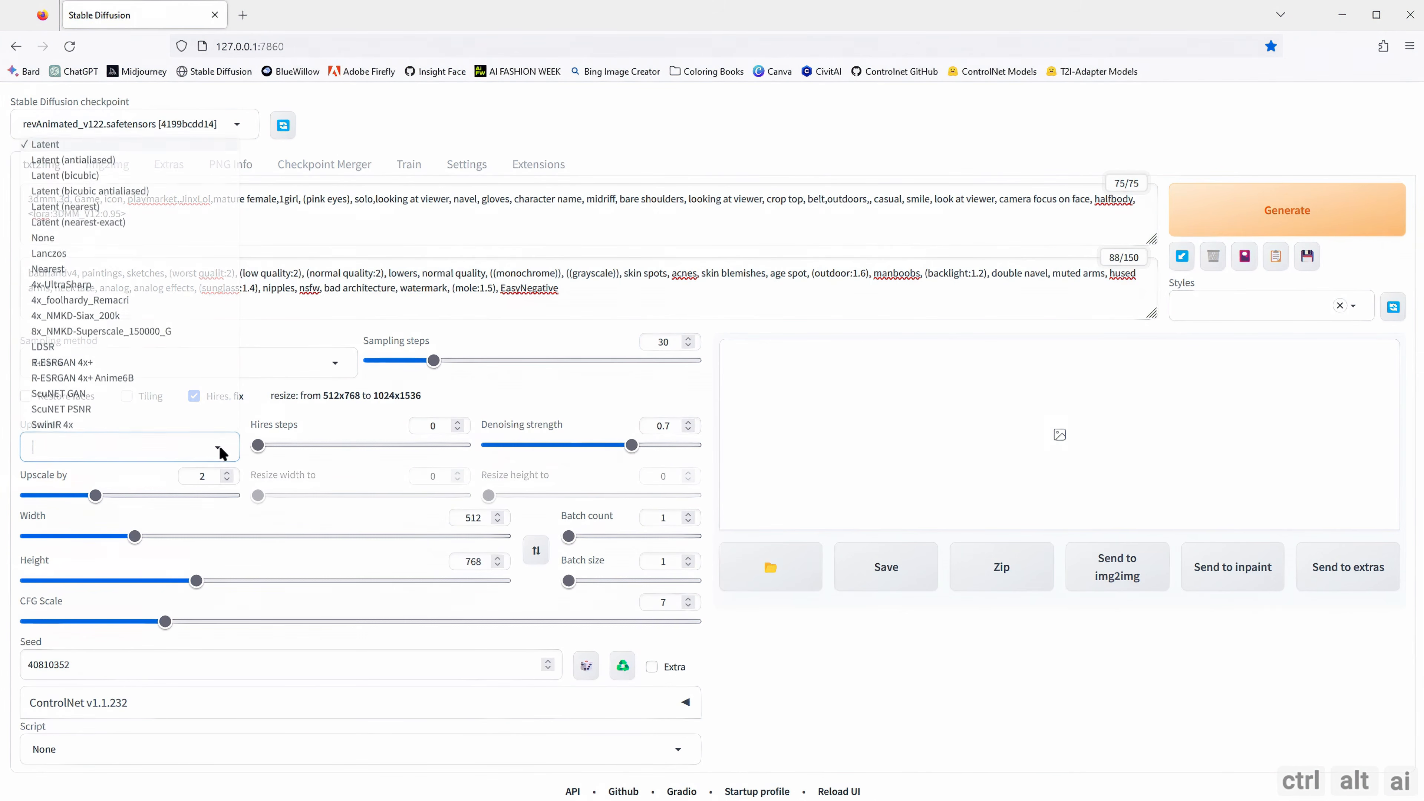
left_click(69, 284)
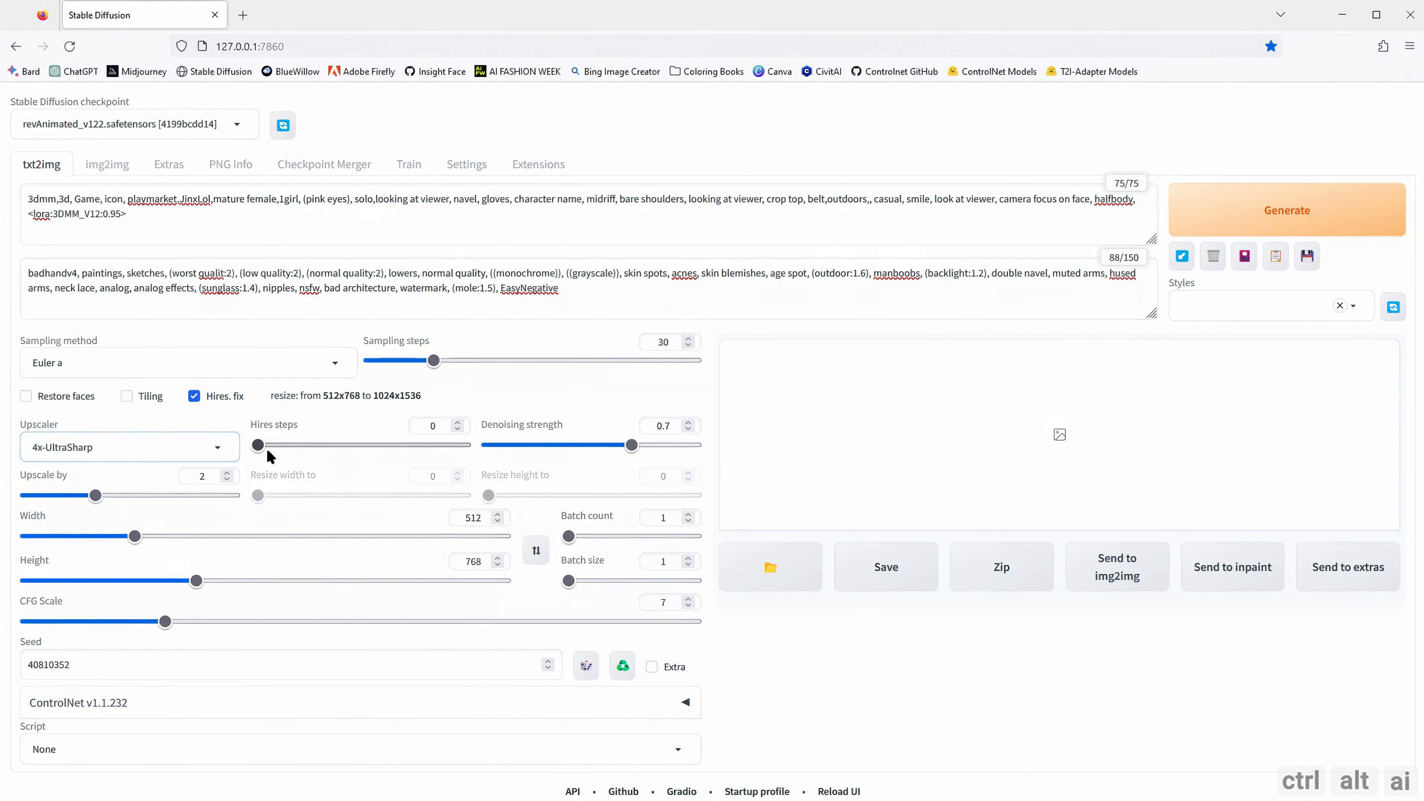
left_click(671, 428)
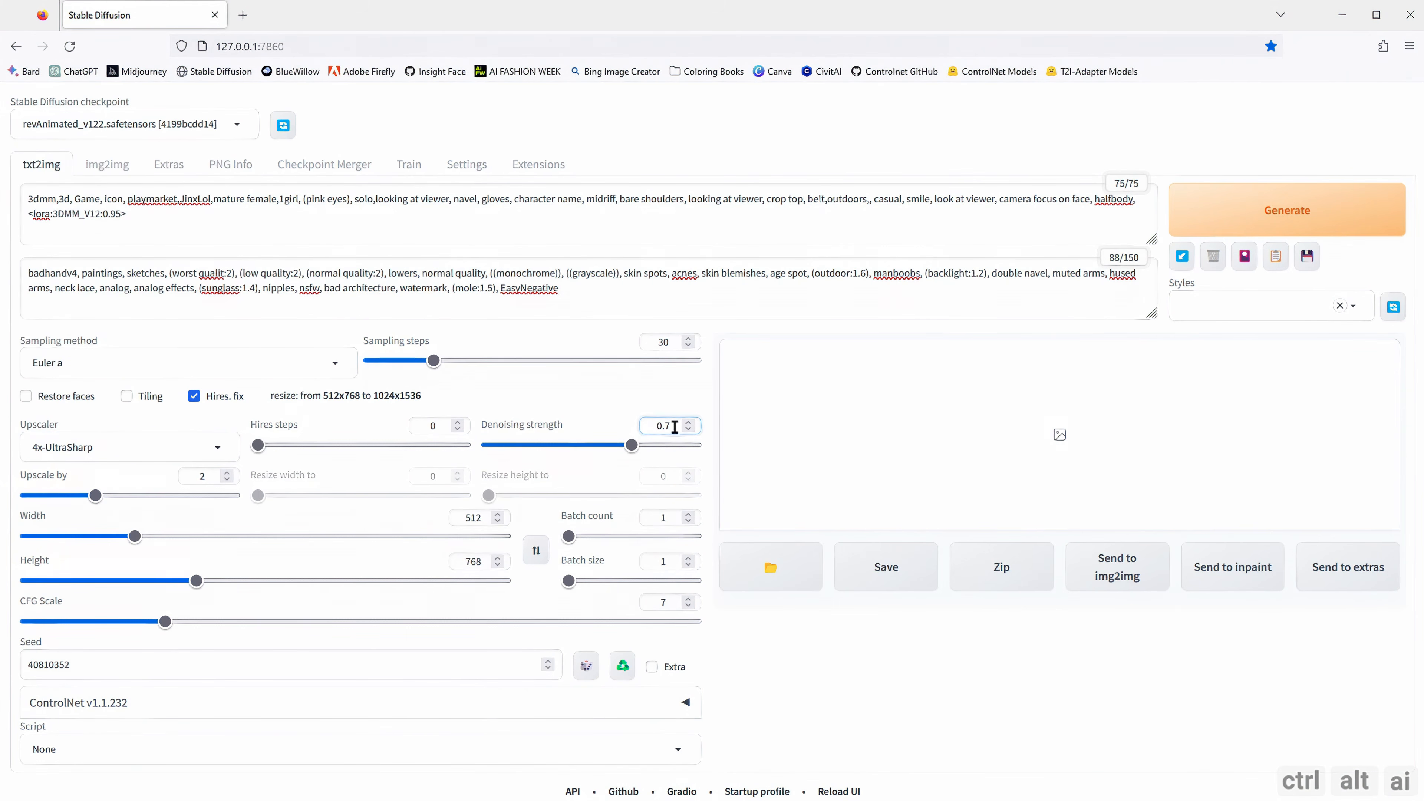
key("BackSpace")
type("3")
Step: Generate the 3D female character image without ControlNet and view it at full size
left_click(1232, 216)
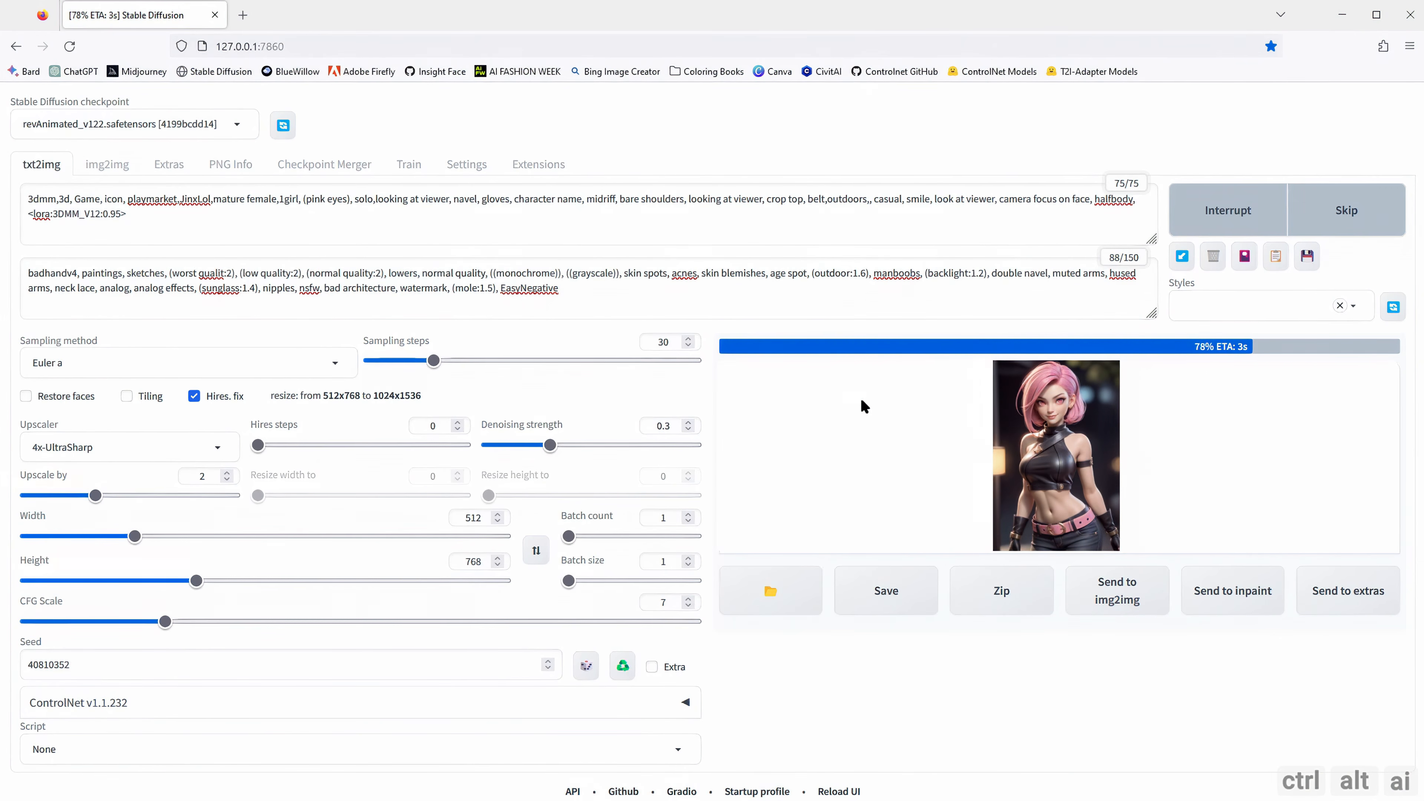
left_click(942, 463)
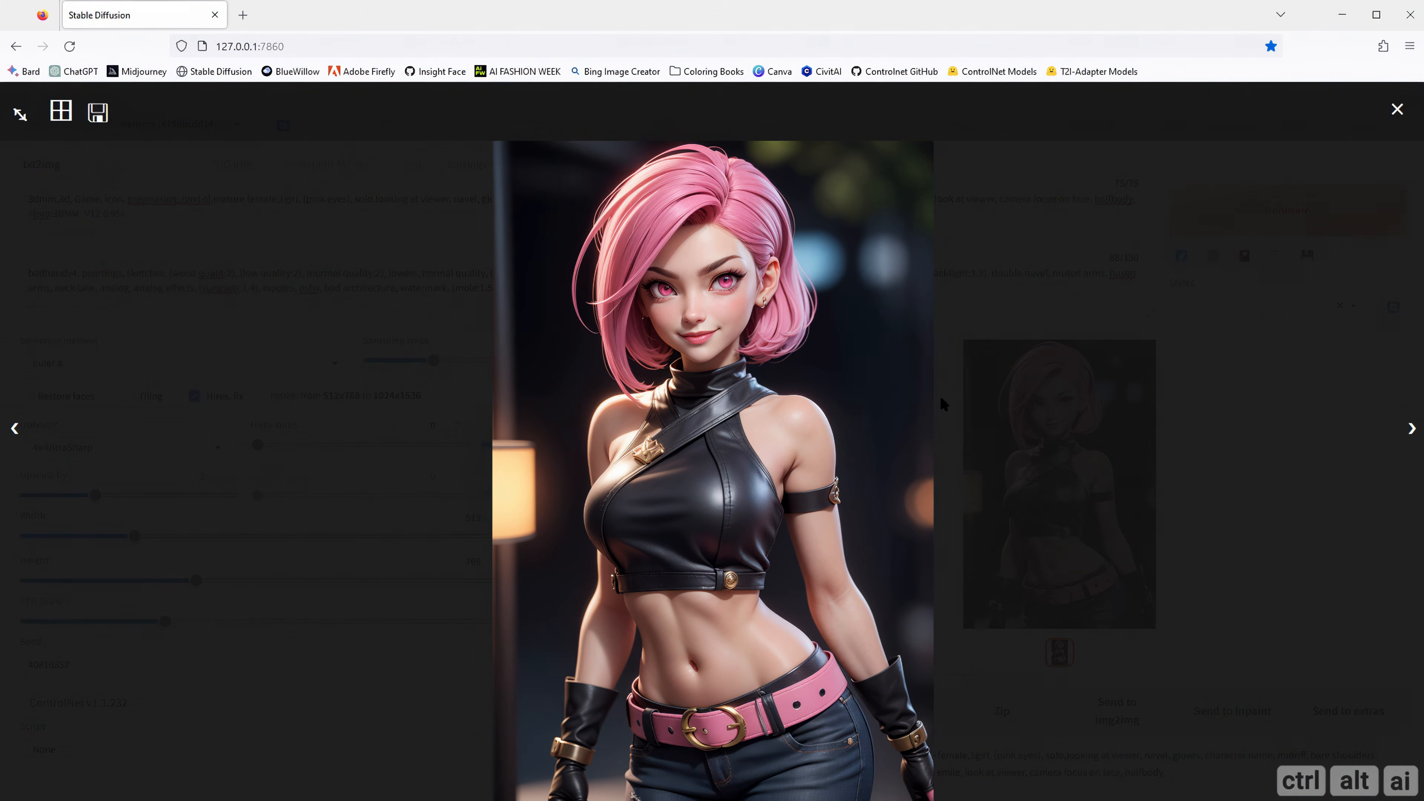
left_click(1058, 441)
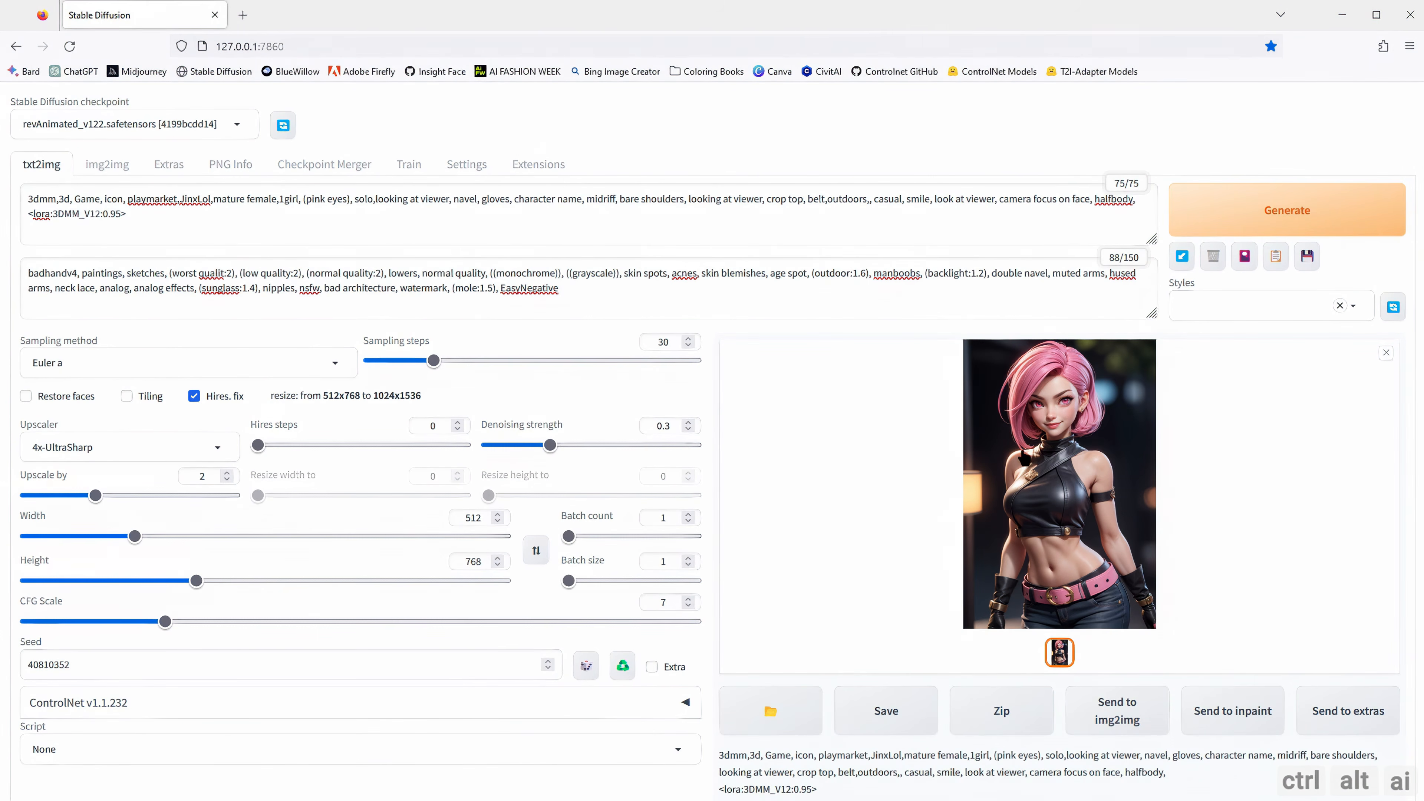
Step: Expand the ControlNet settings and load Hand Bye.png from the Project images folder as the input image of Unit 0
scroll(925, 477, "down", 3)
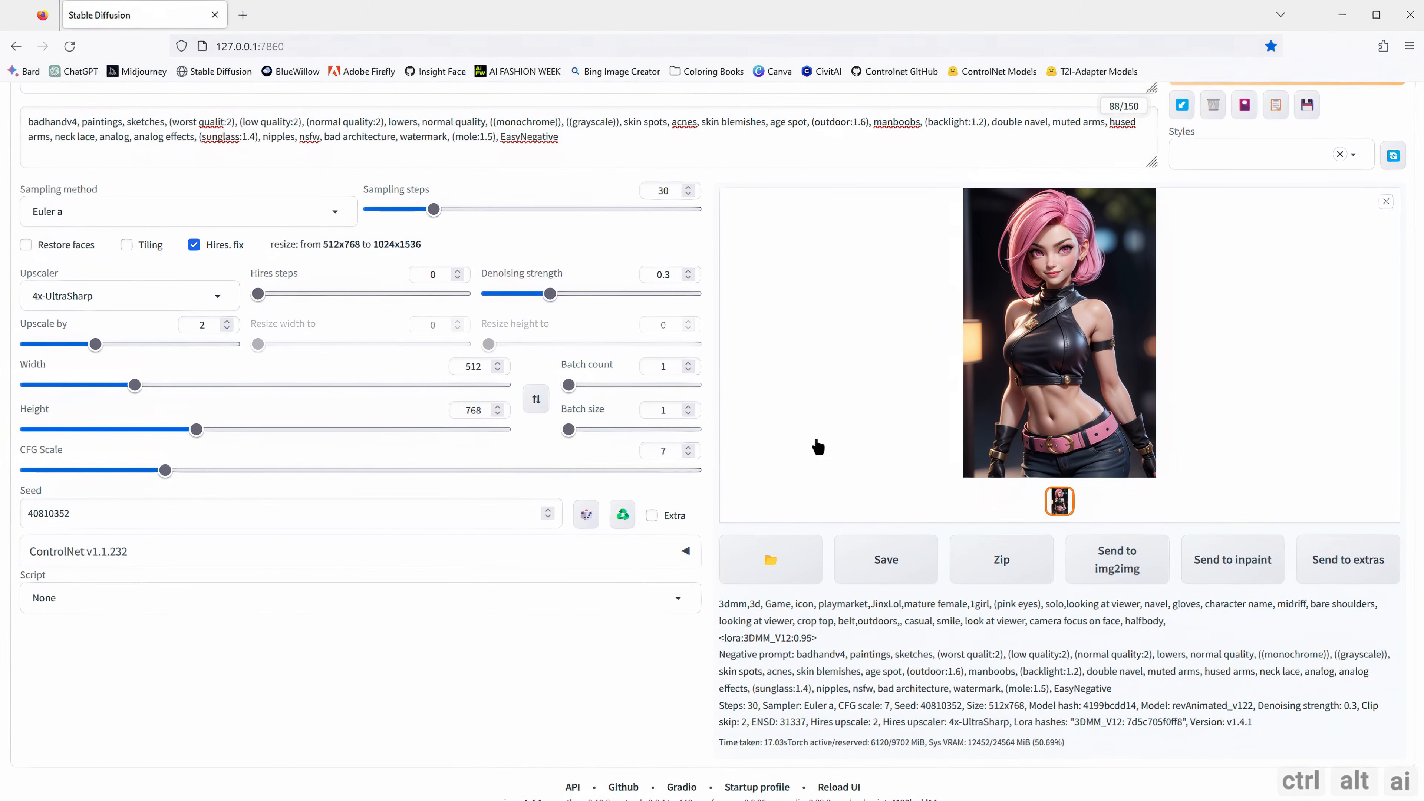
left_click(684, 551)
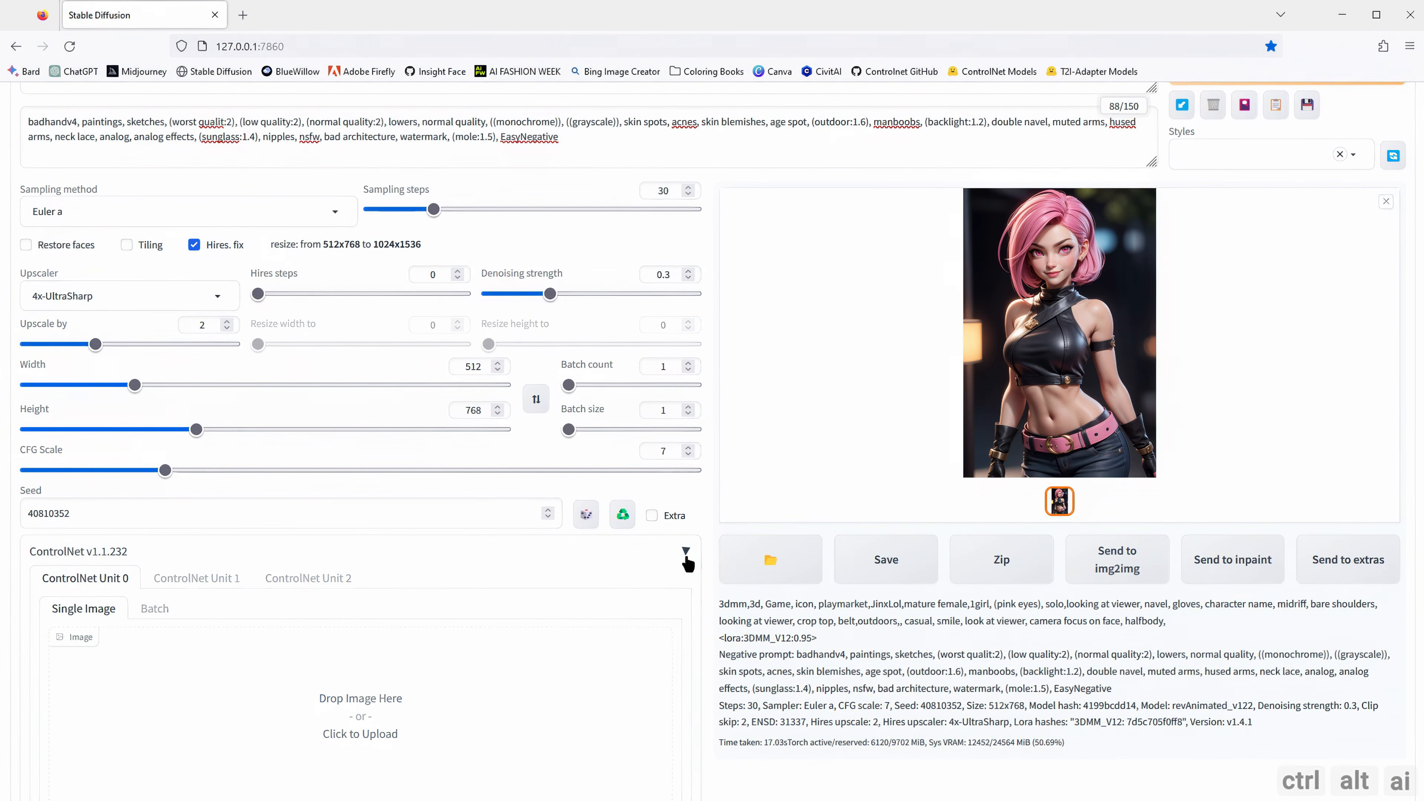
scroll(404, 555, "down", 4)
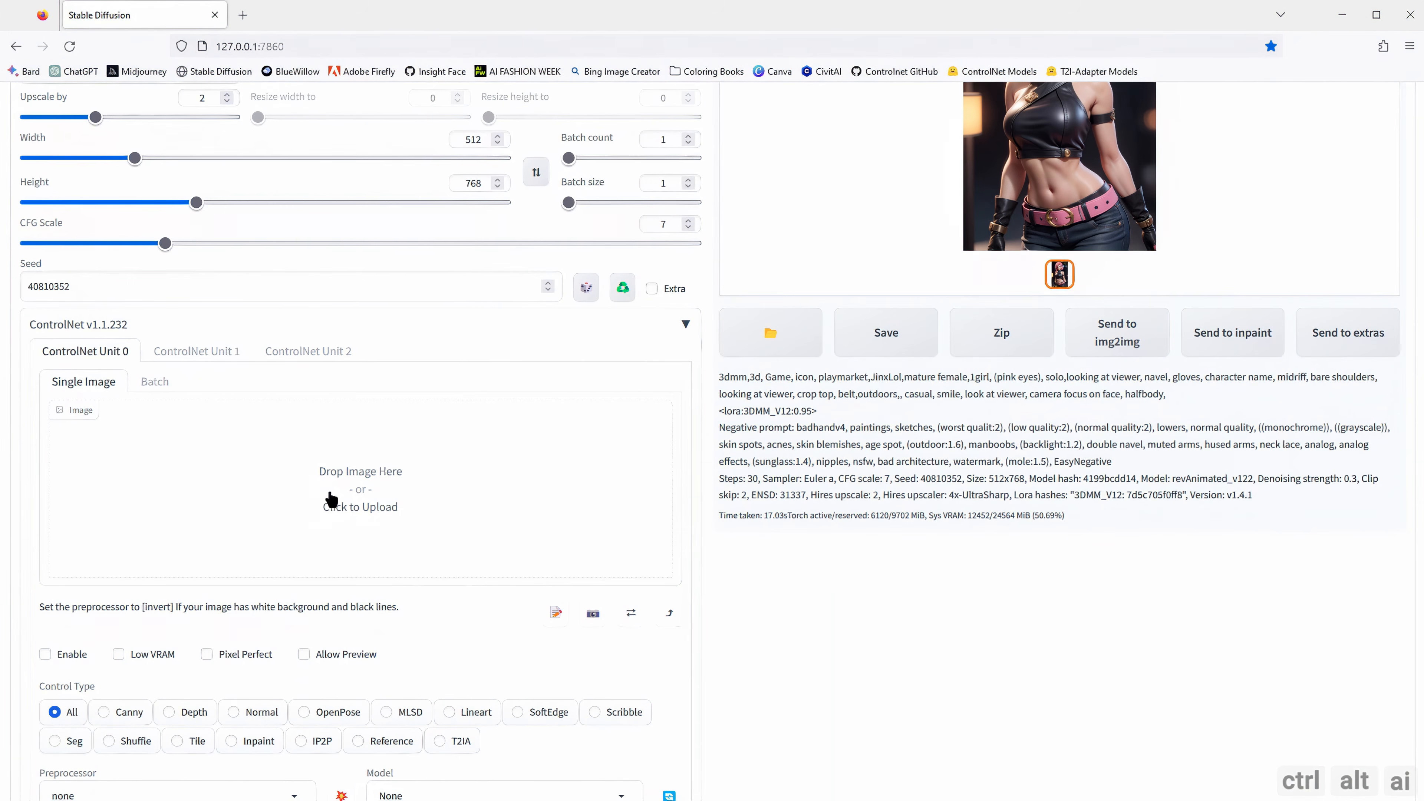
left_click(333, 474)
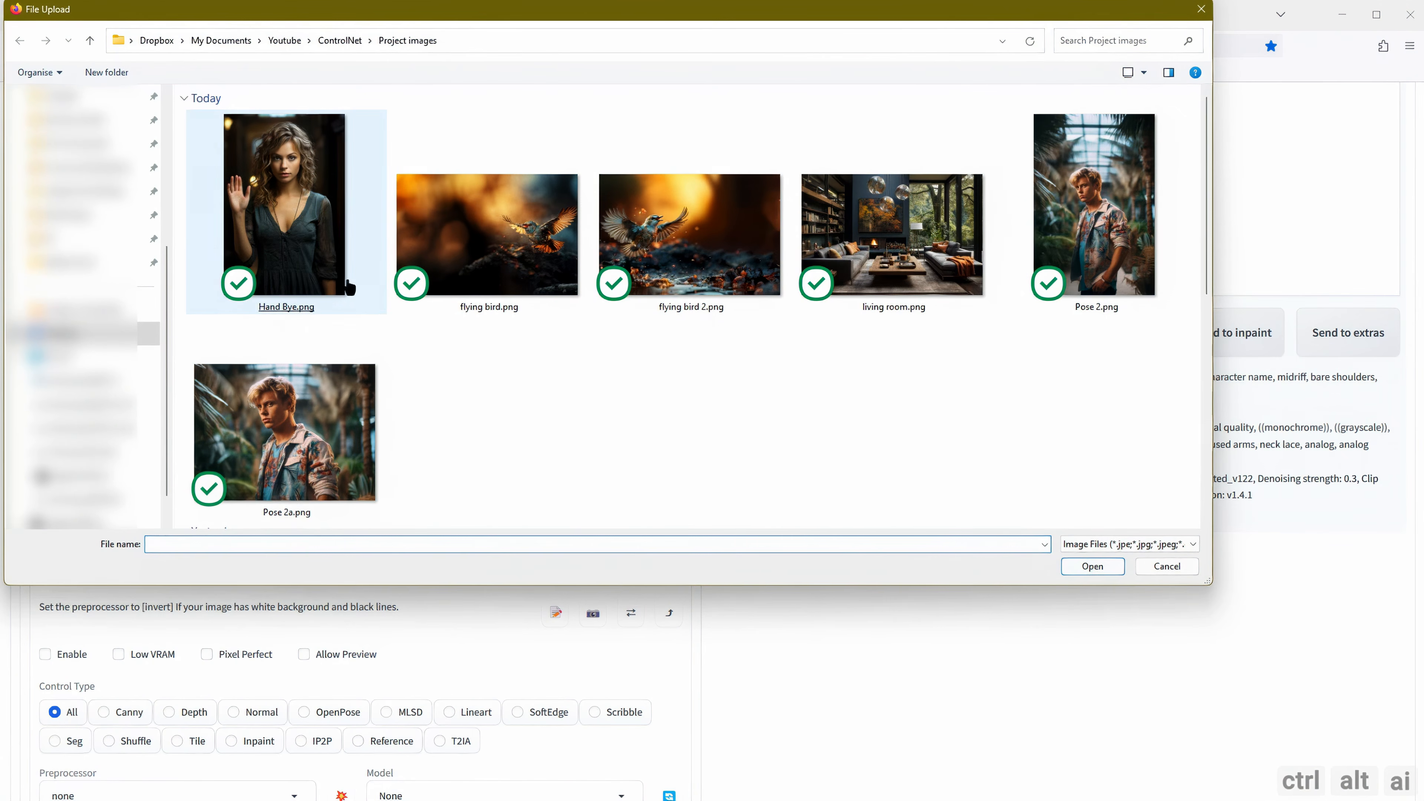
double_click(292, 223)
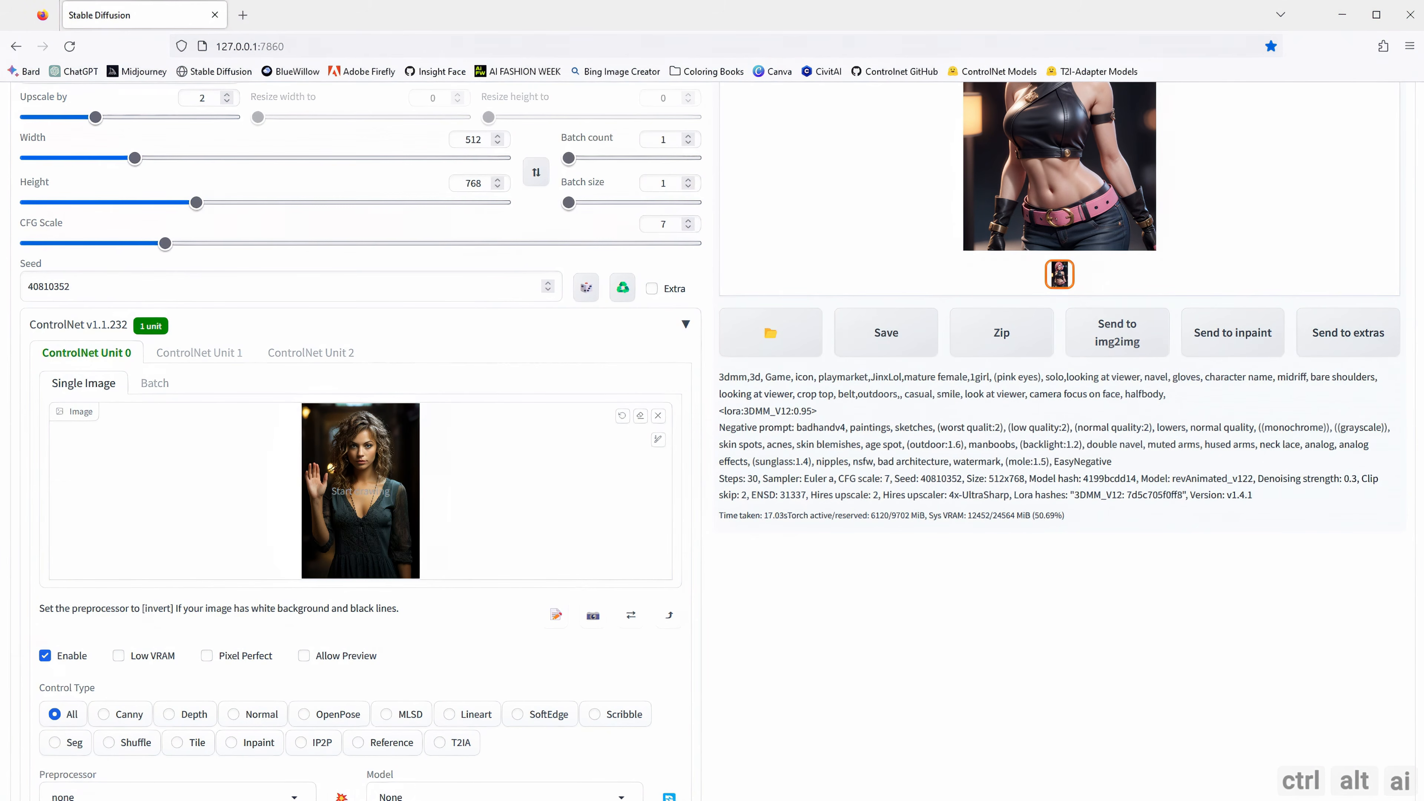
Step: Set the control type of Unit 0 to OpenPose and enable Pixel Perfect and Allow Preview
scroll(288, 454, "down", 3)
left_click(299, 651)
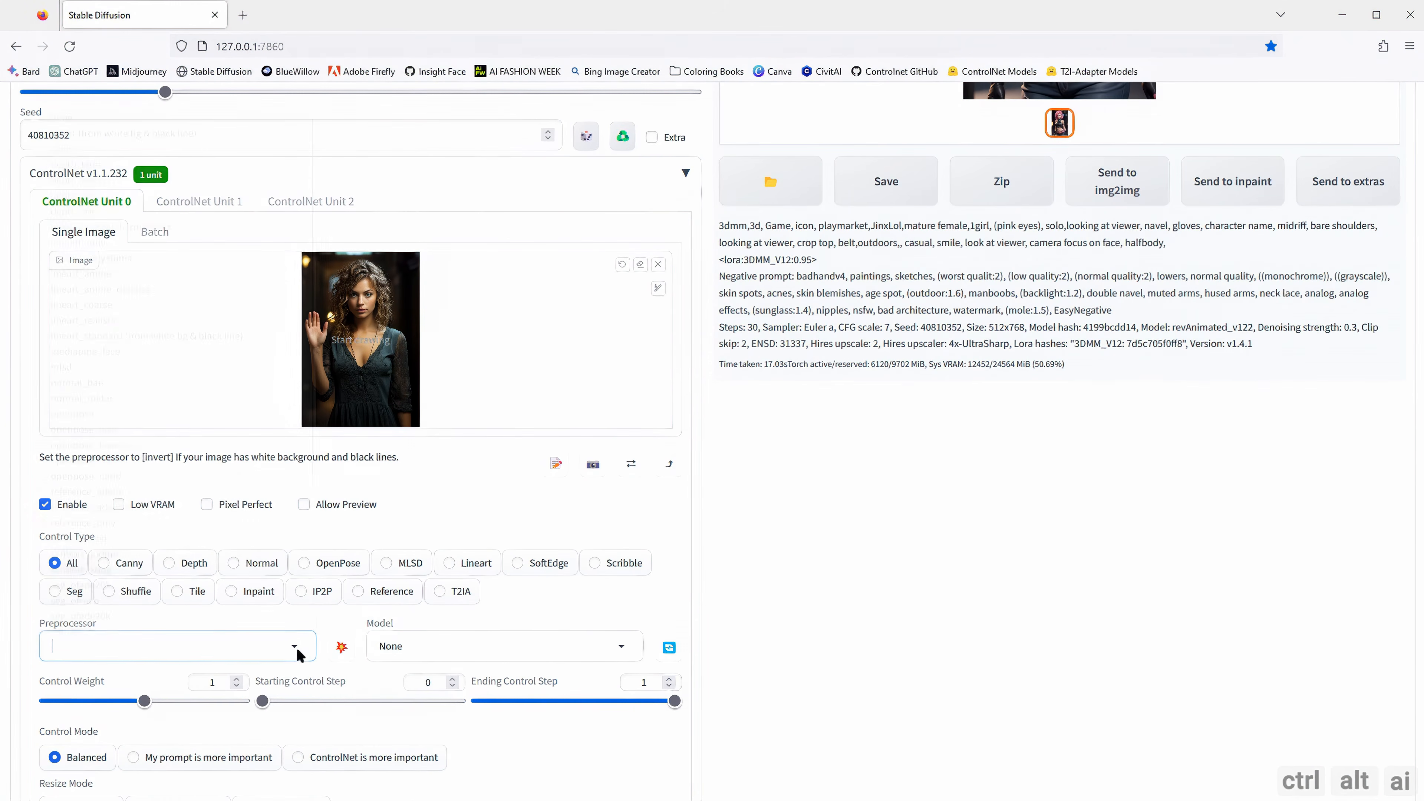
left_click(403, 524)
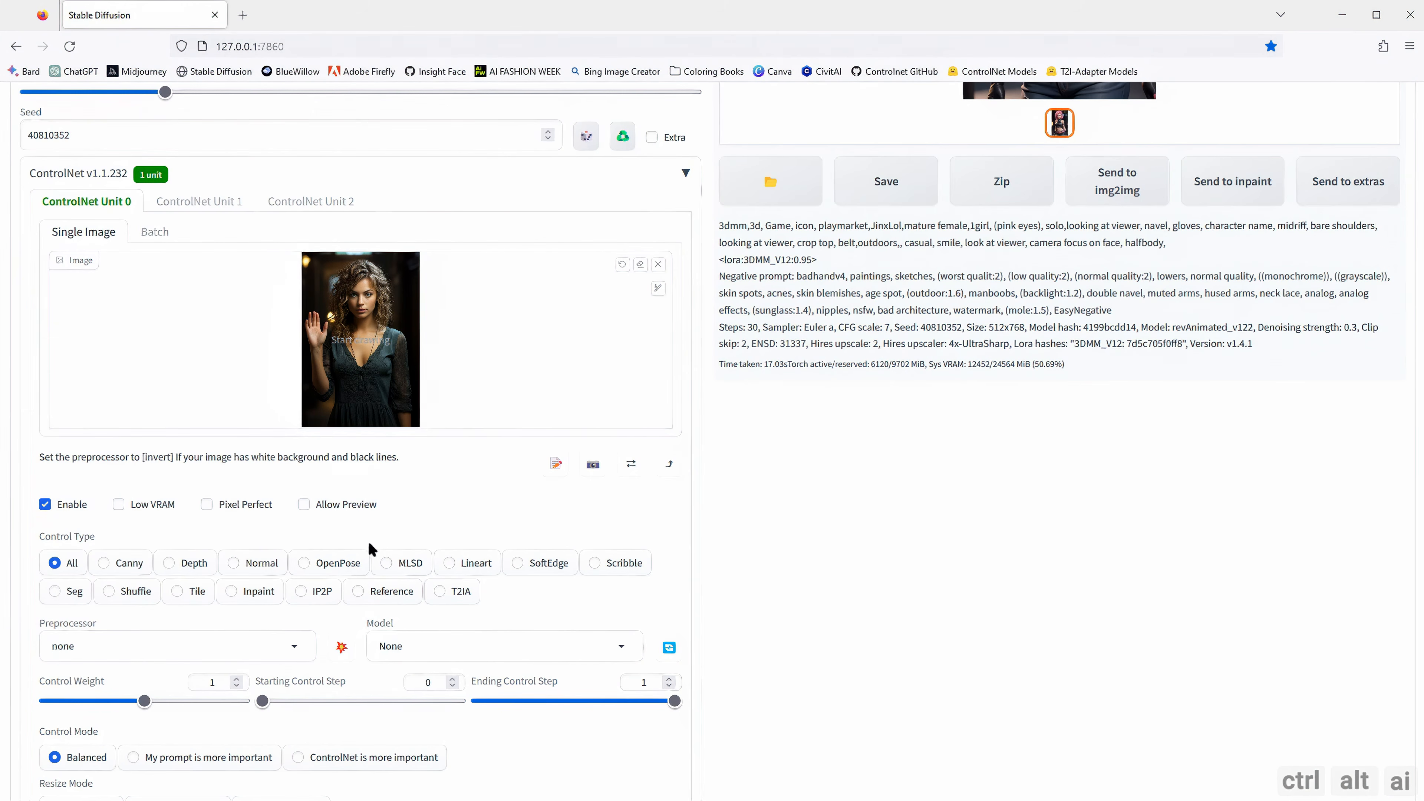
left_click(322, 565)
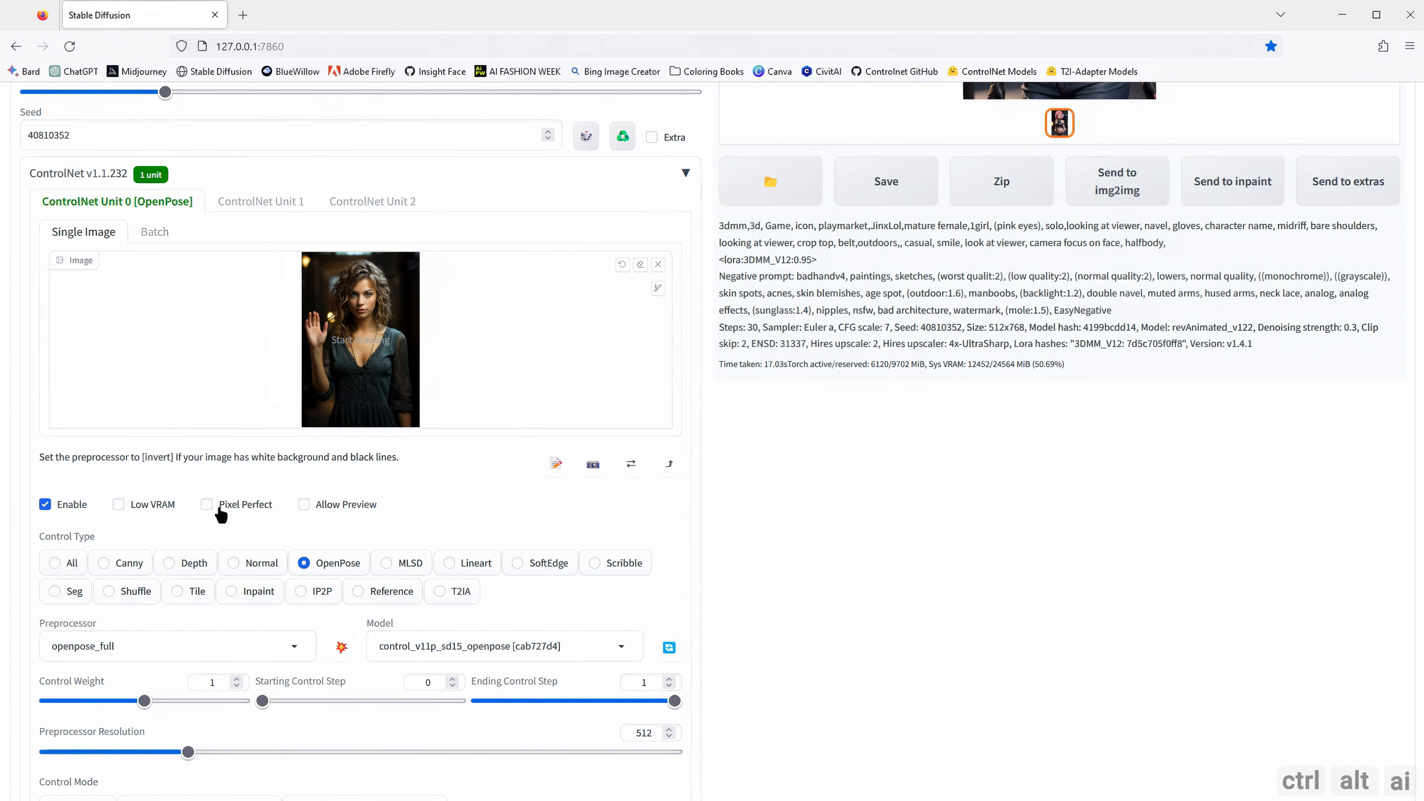
left_click(207, 503)
left_click(303, 503)
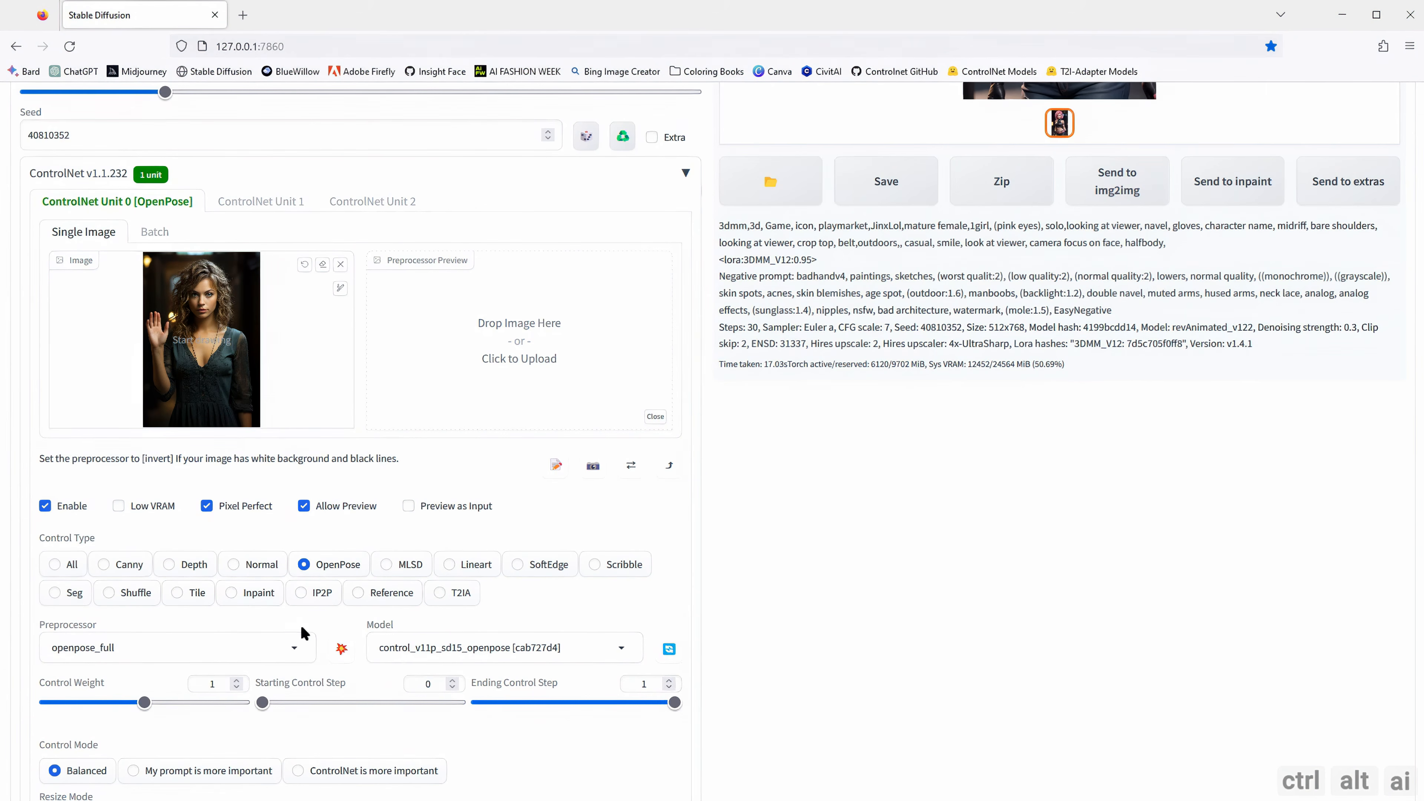
Step: Choose the openpose_hand preprocessor for Unit 0 and run it to preview the detected pose
left_click(297, 650)
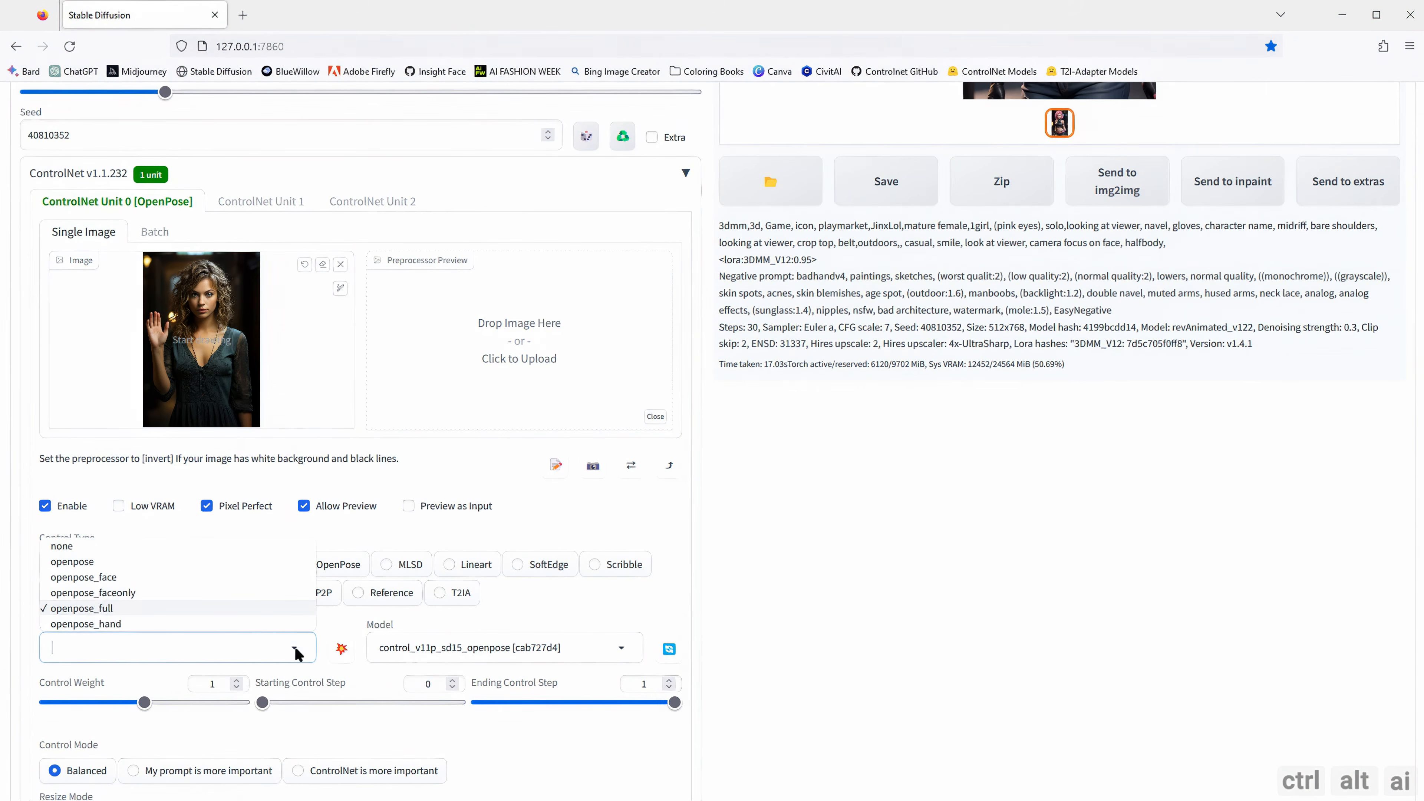
left_click(175, 624)
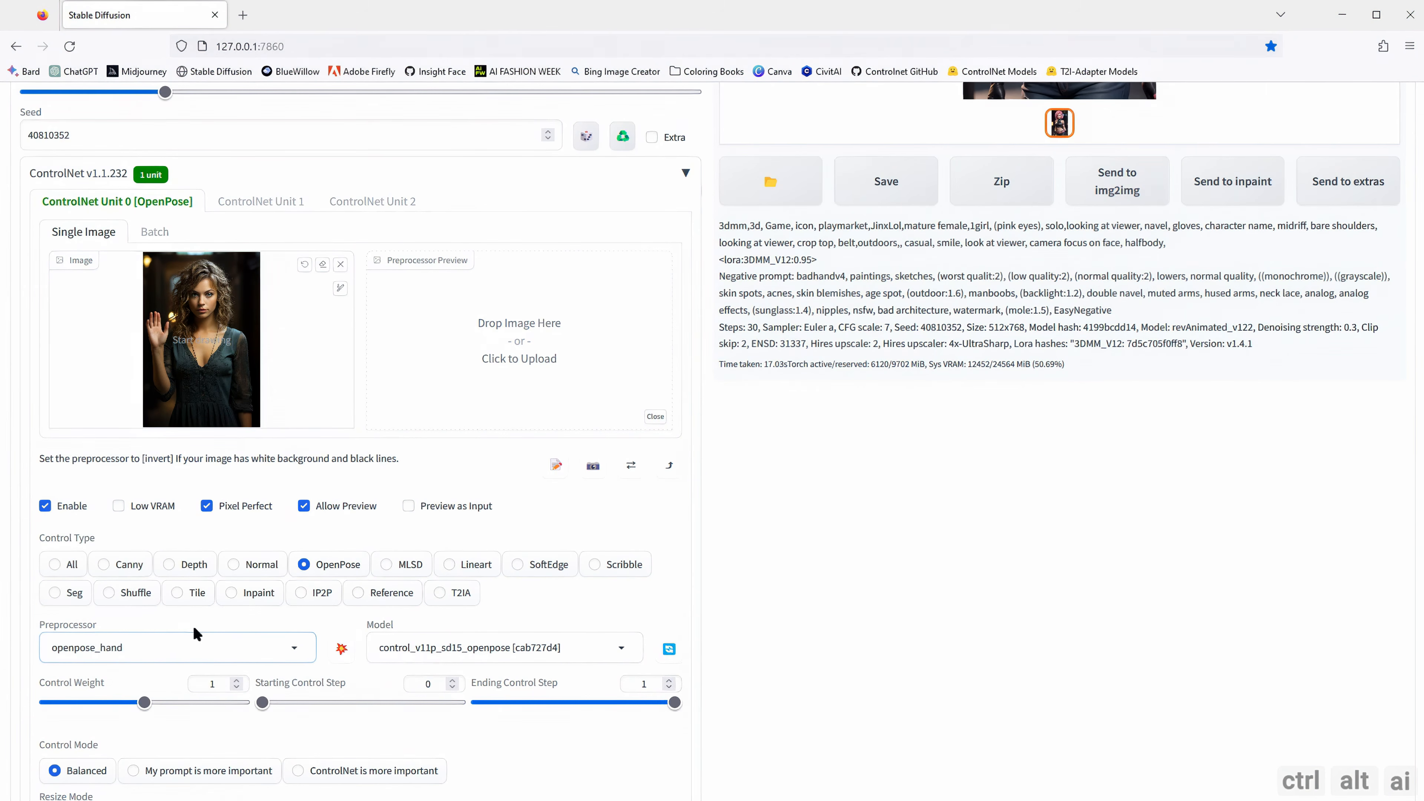
left_click(341, 650)
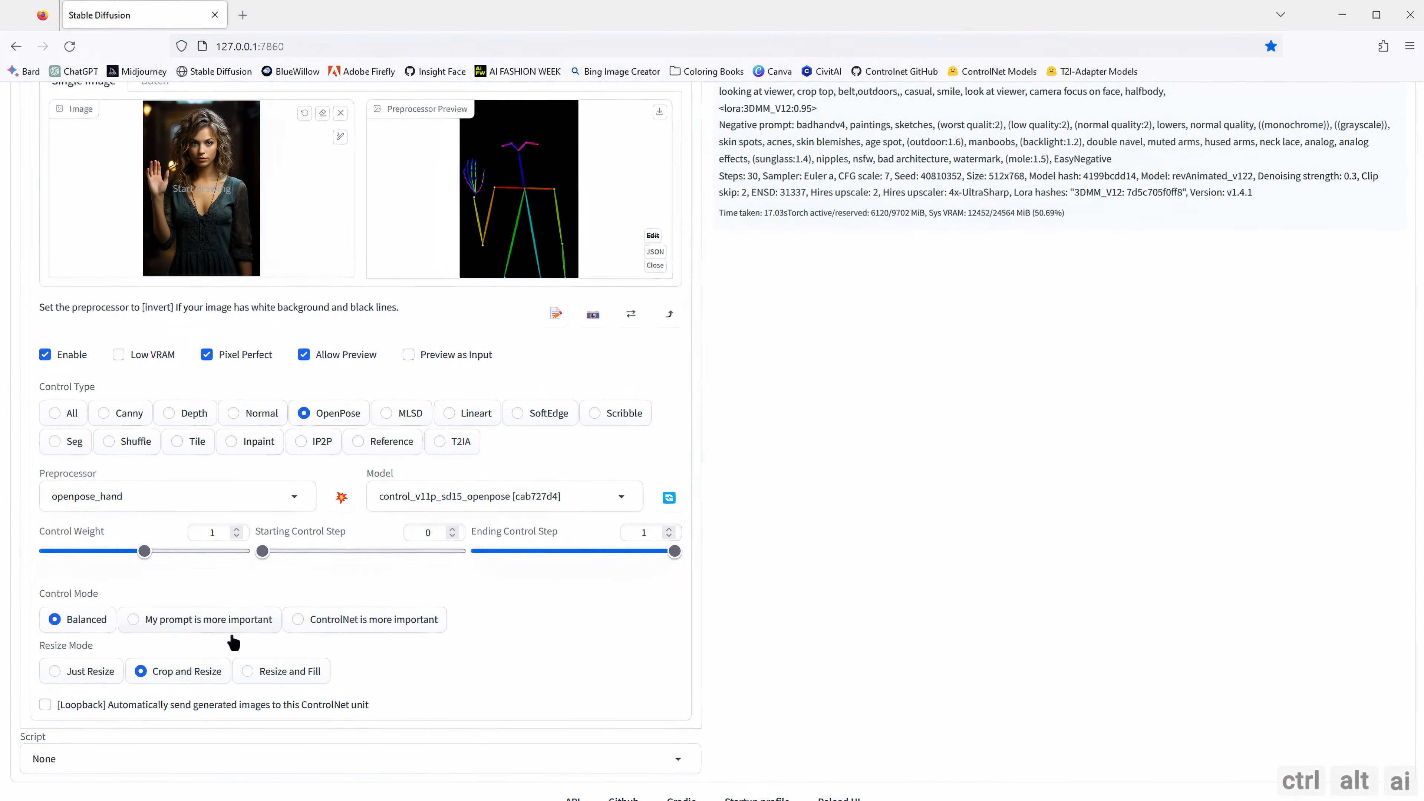
Step: Generate the 3D female character image with the waving hand pose and view it at full size
scroll(595, 629, "up", 10)
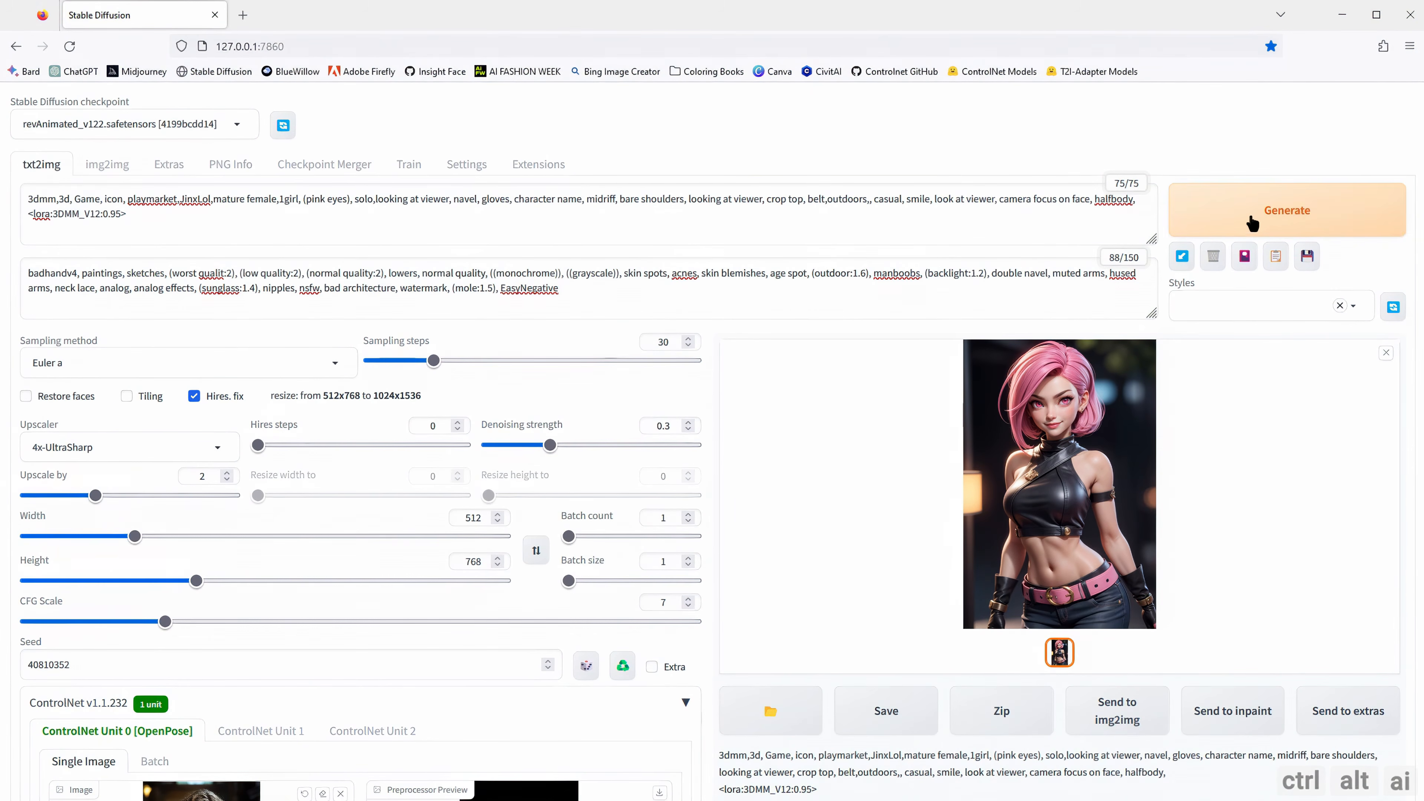
left_click(1251, 222)
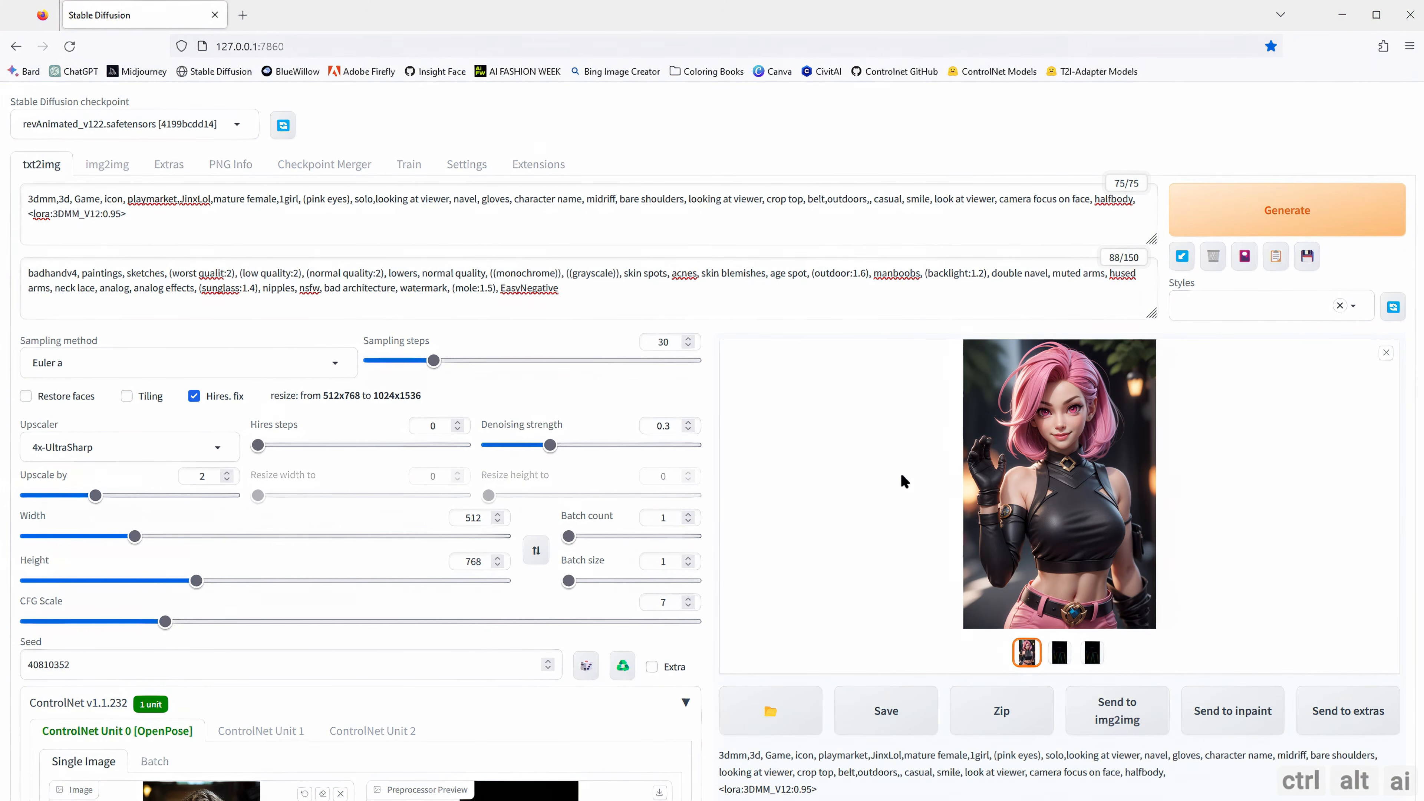
left_click(1049, 499)
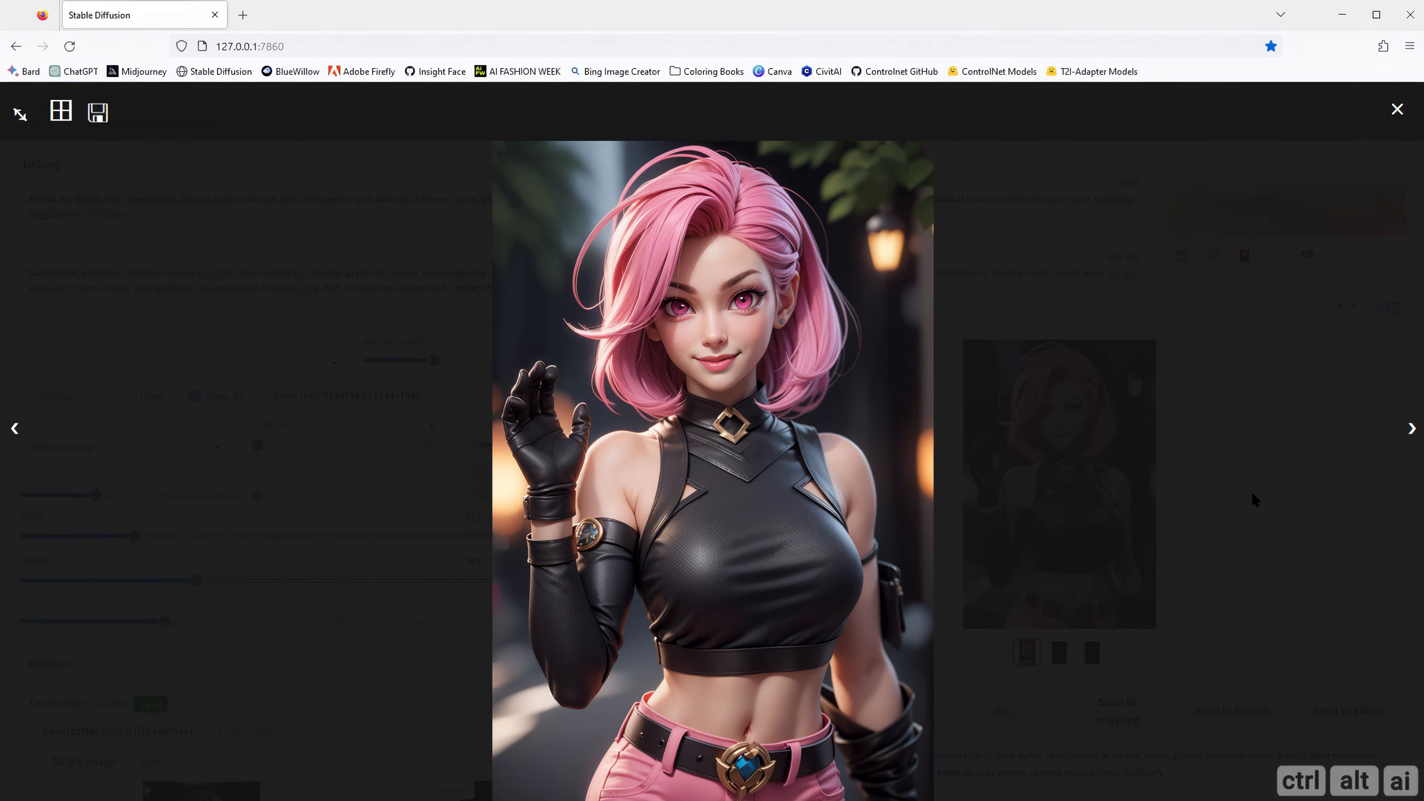
left_click(1254, 498)
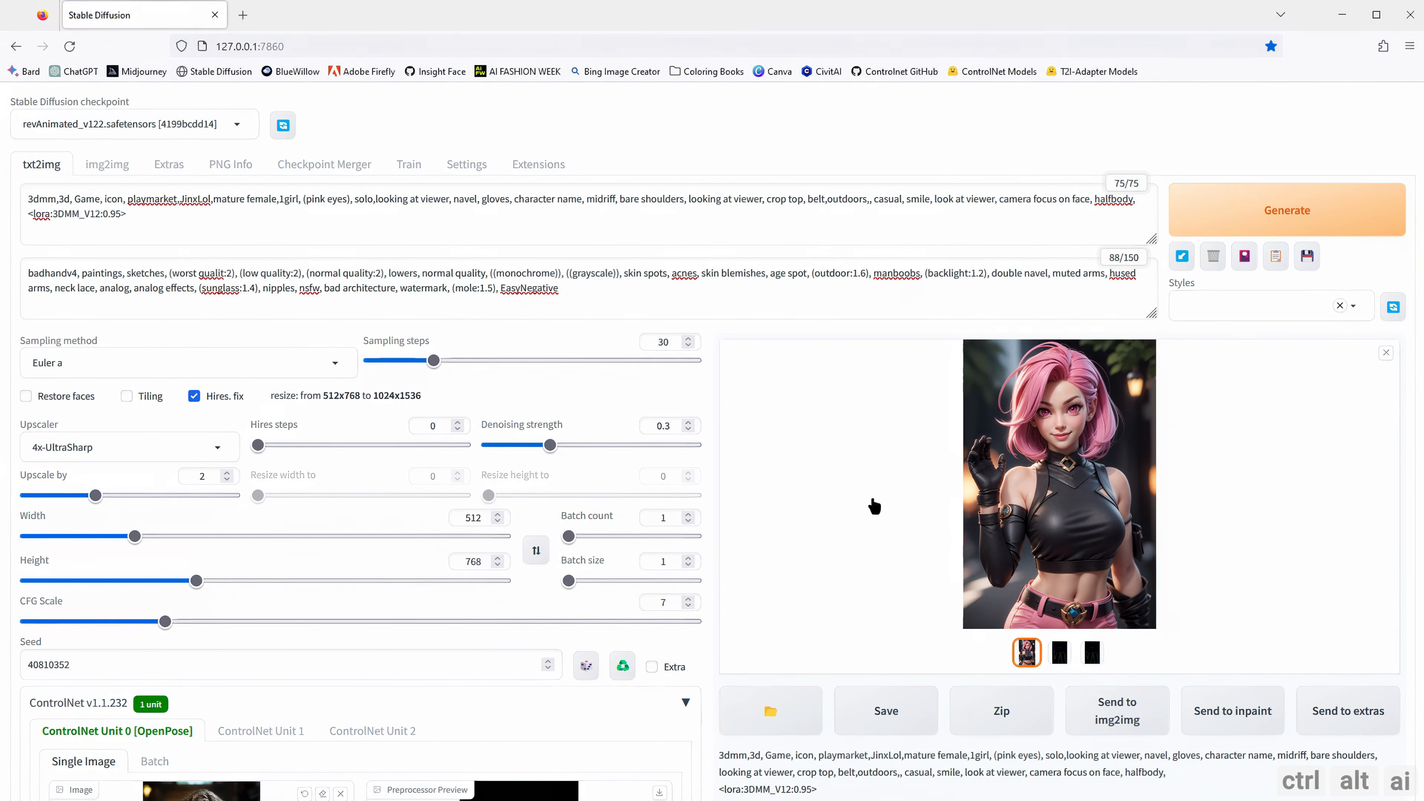
Step: Replace the input image of Unit 0 with Pose 7.png from the Project images folder
scroll(871, 501, "down", 2)
scroll(863, 497, "down", 5)
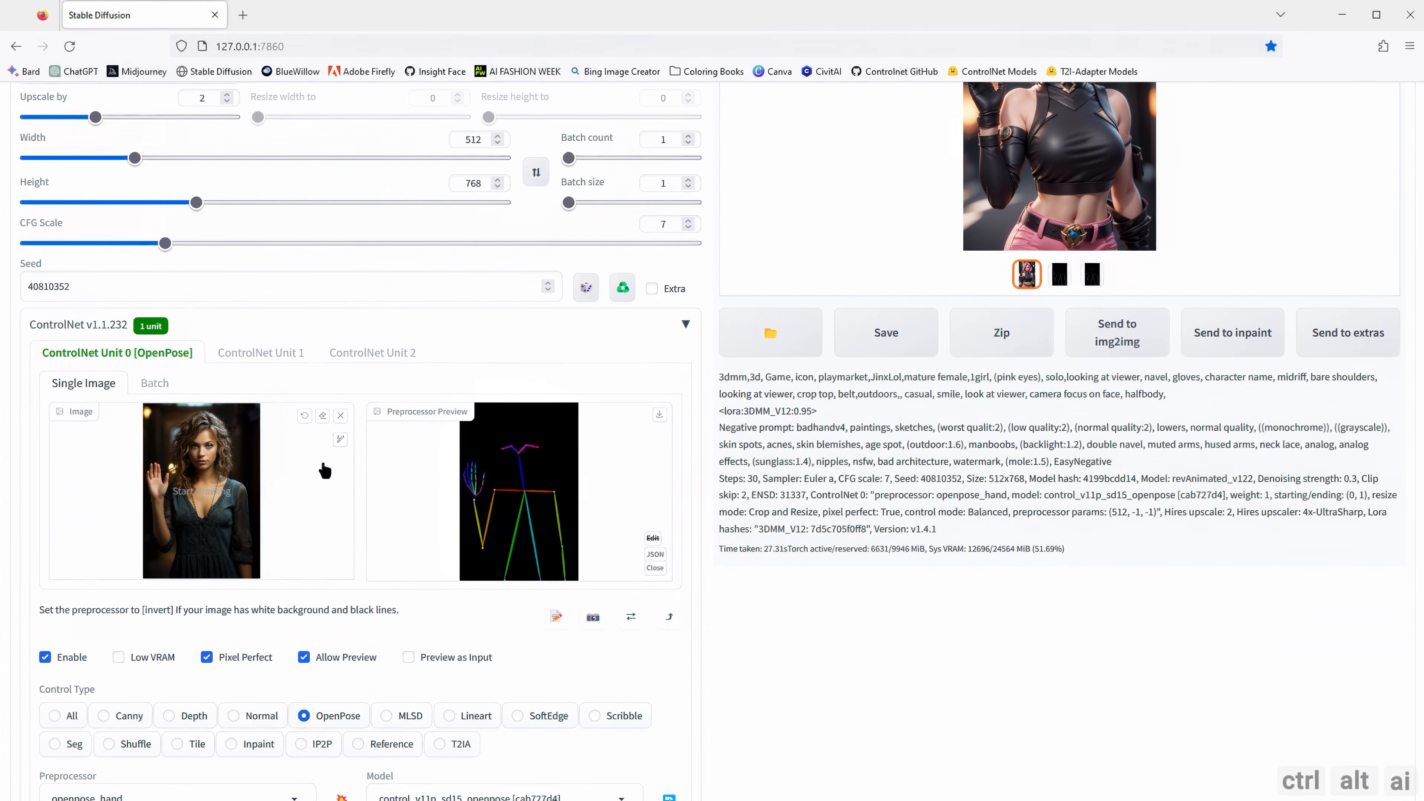
left_click(340, 415)
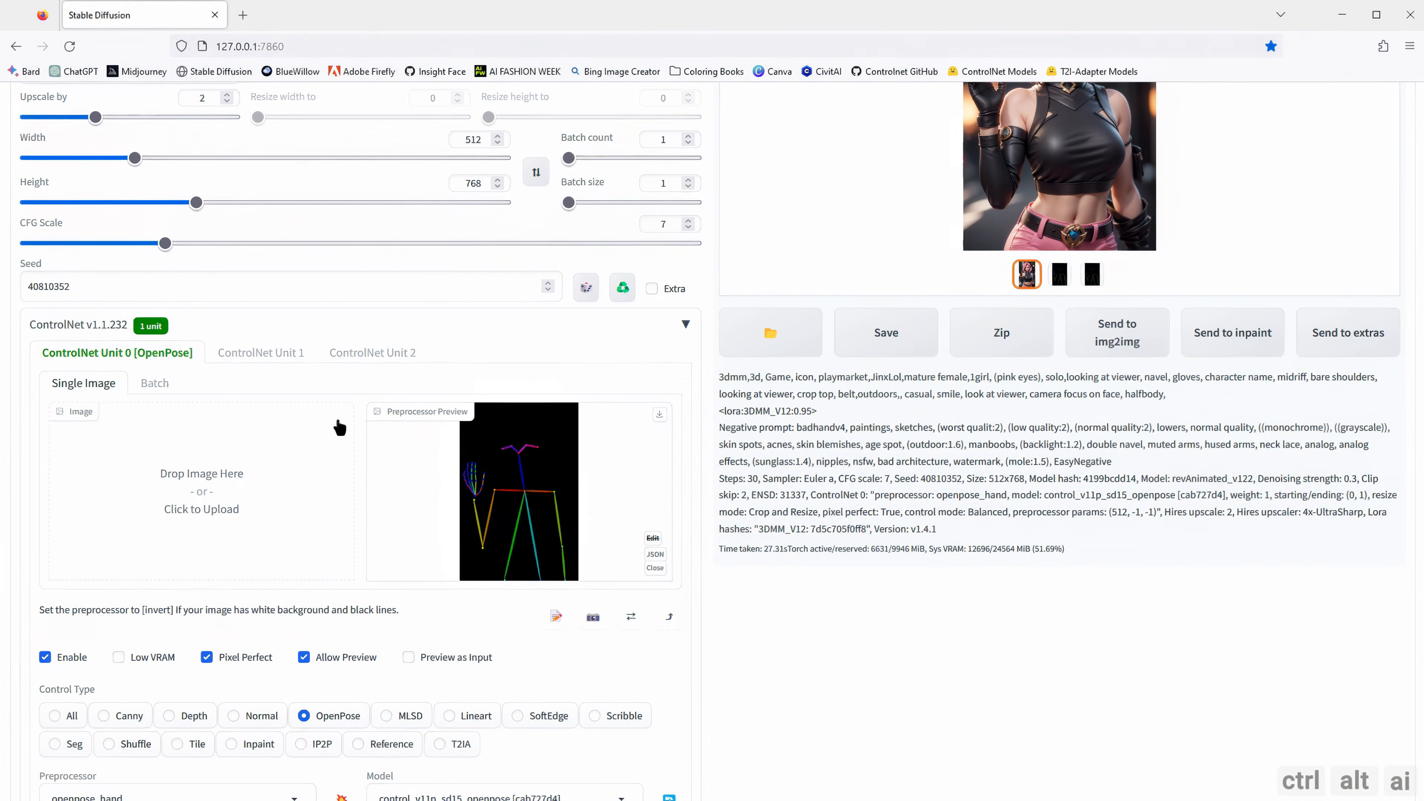
left_click(229, 477)
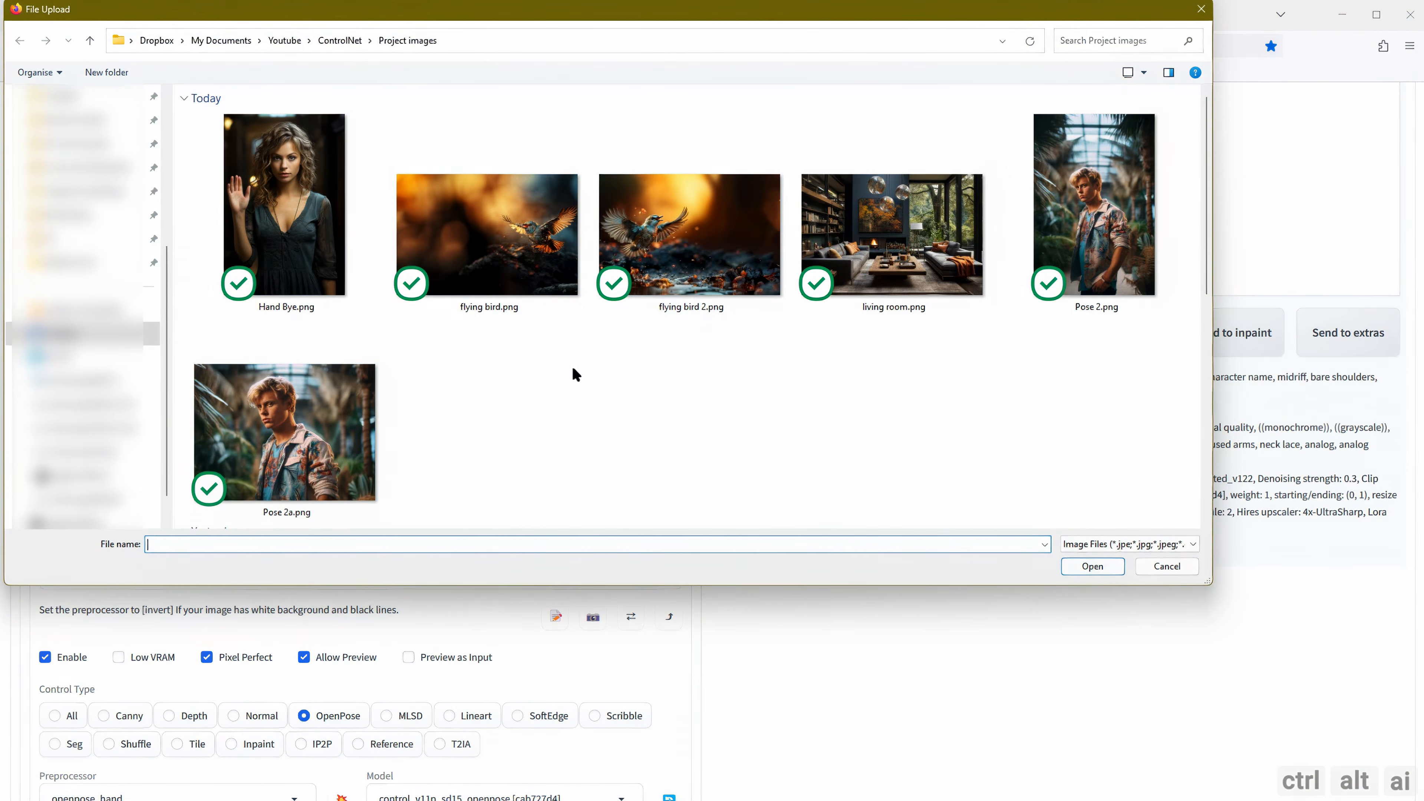
scroll(620, 374, "down", 10)
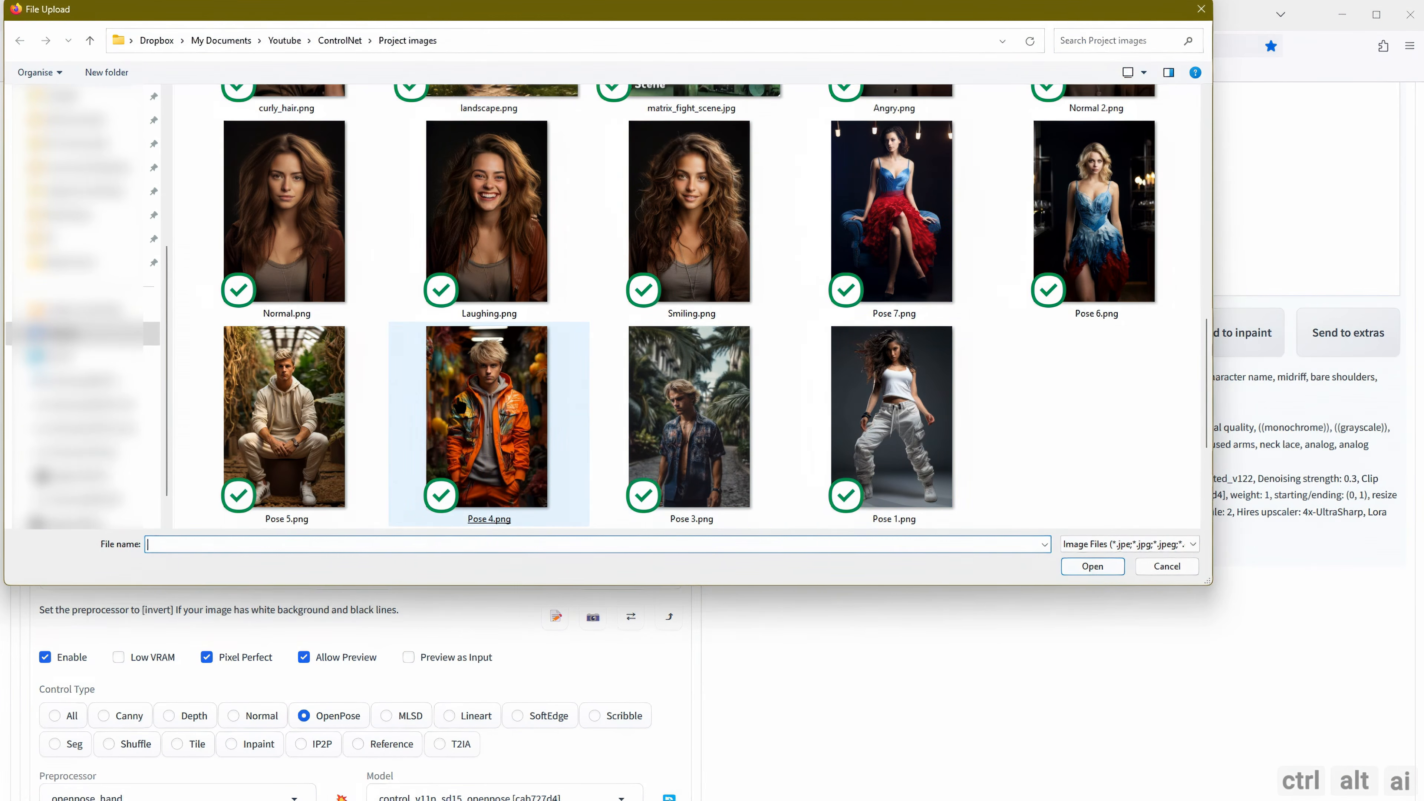
double_click(891, 227)
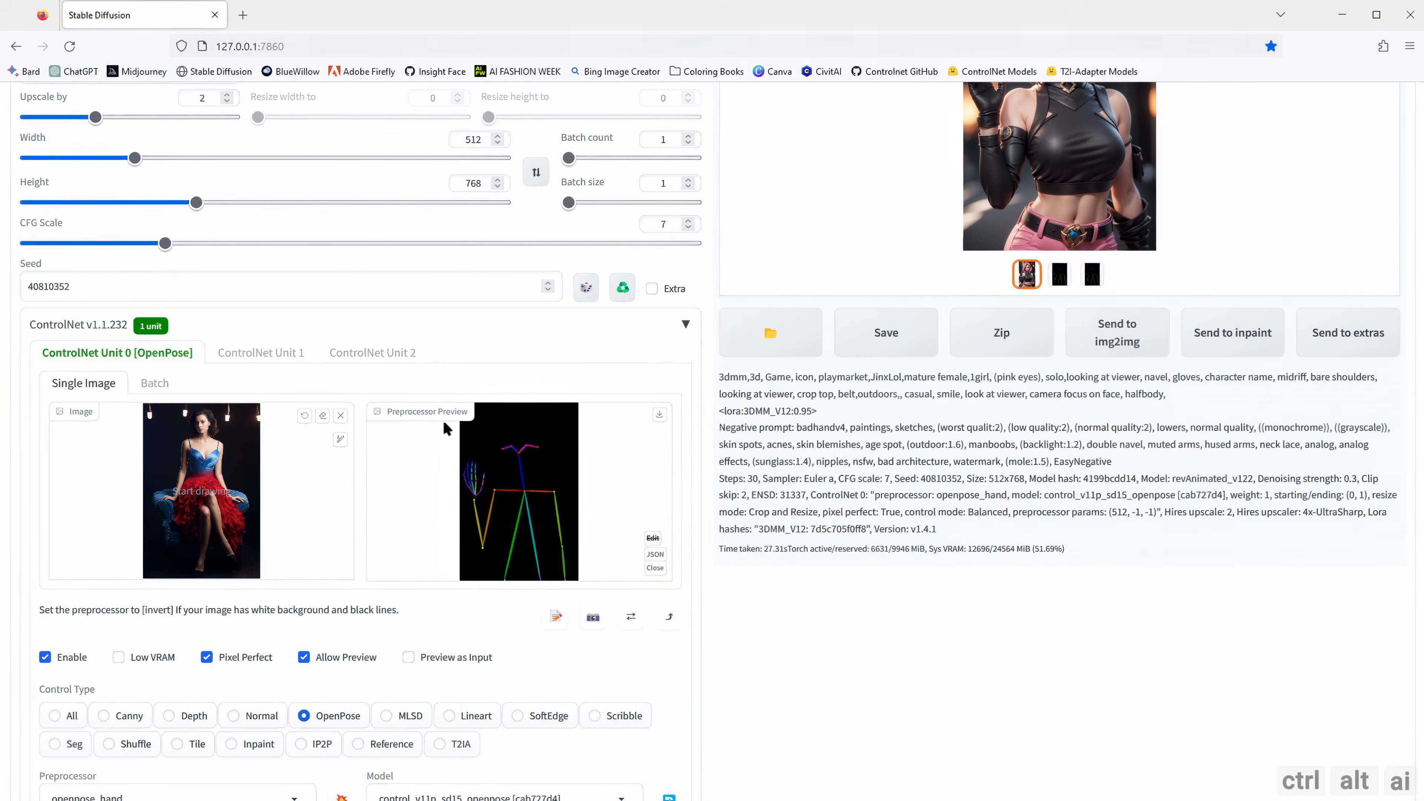
Step: Change the preprocessor to openpose and run it to preview the seated pose
scroll(269, 611, "down", 2)
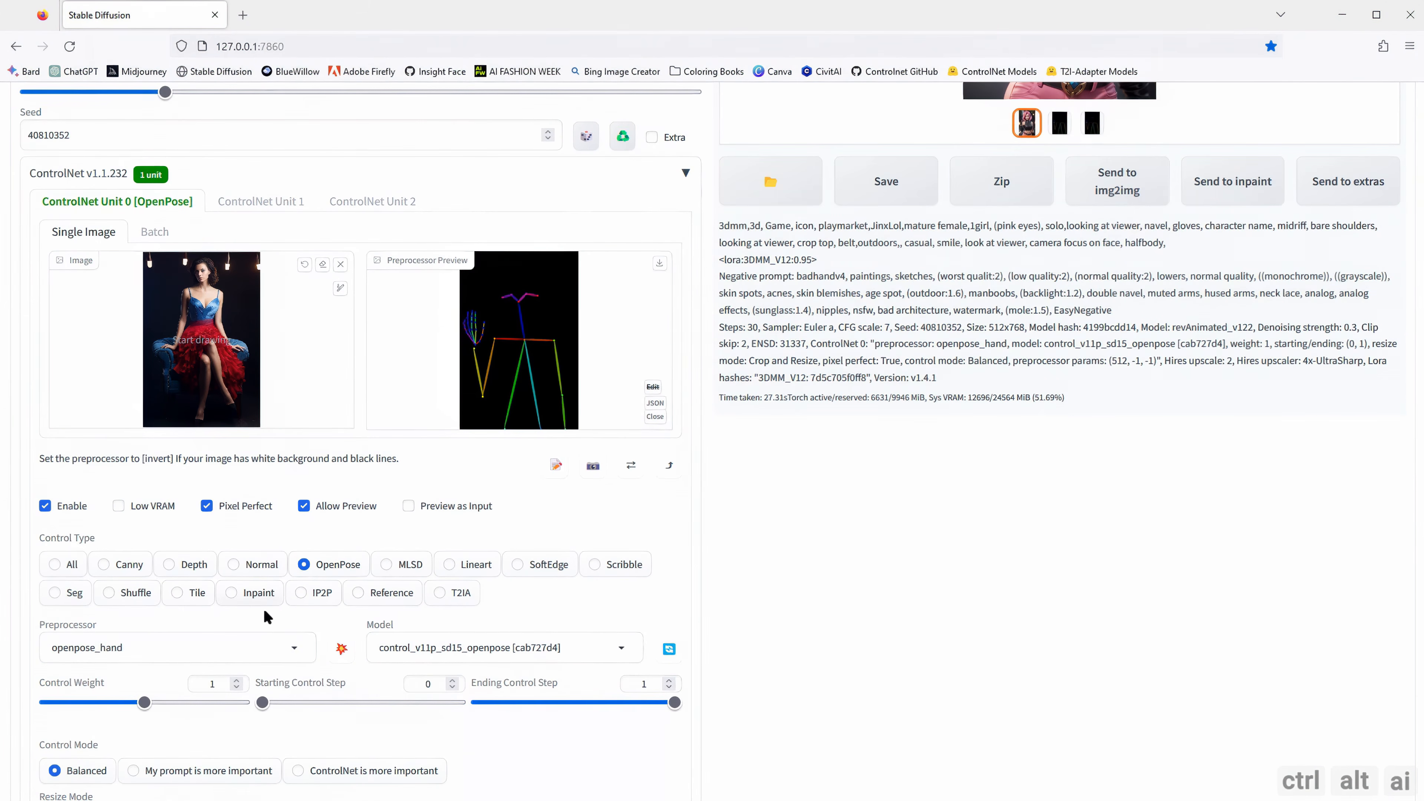
left_click(293, 649)
left_click(166, 564)
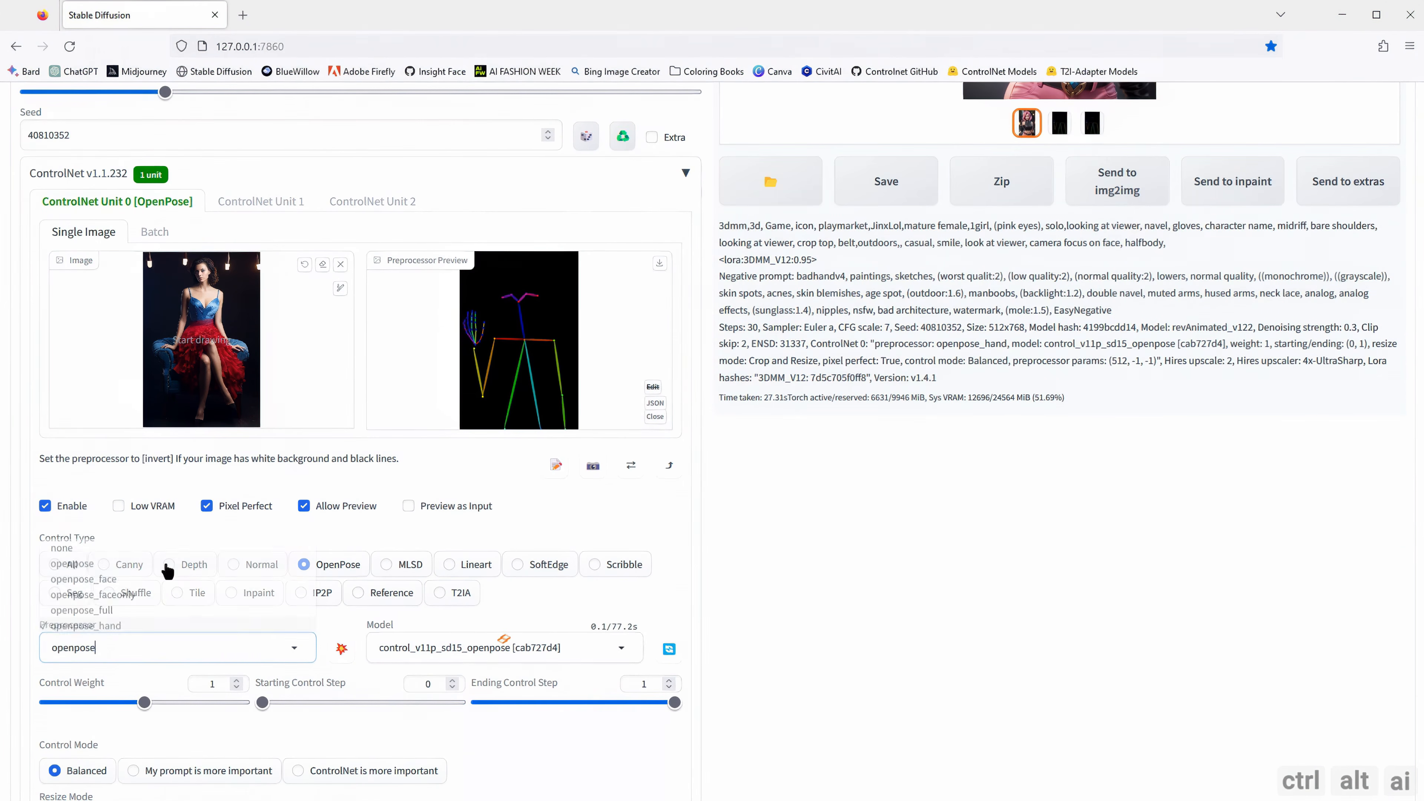
left_click(340, 649)
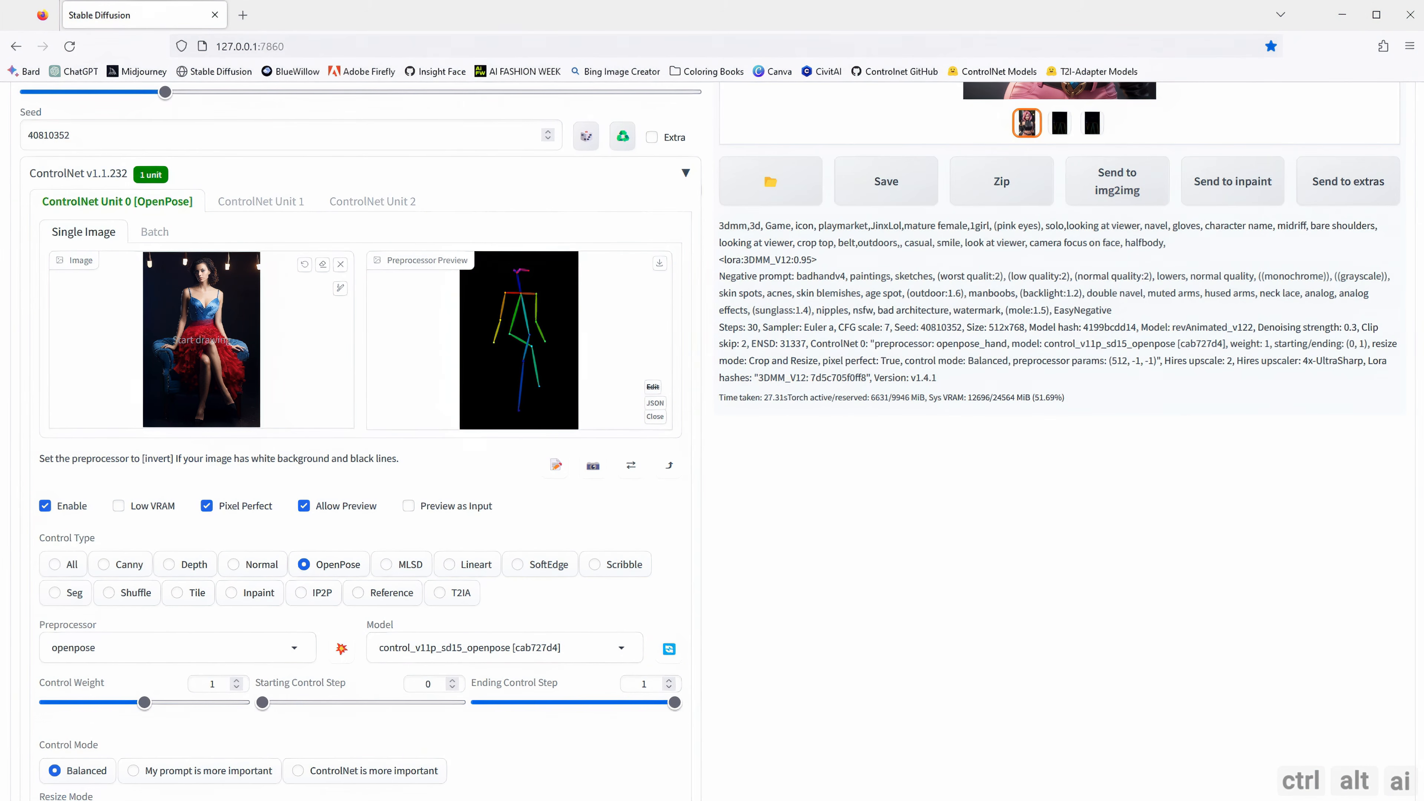
Step: Rewrite the positive prompt to include "sitting on a luxury bed in house at night" after "(pink eyes)" and leave out "outdoors"
scroll(521, 411, "up", 4)
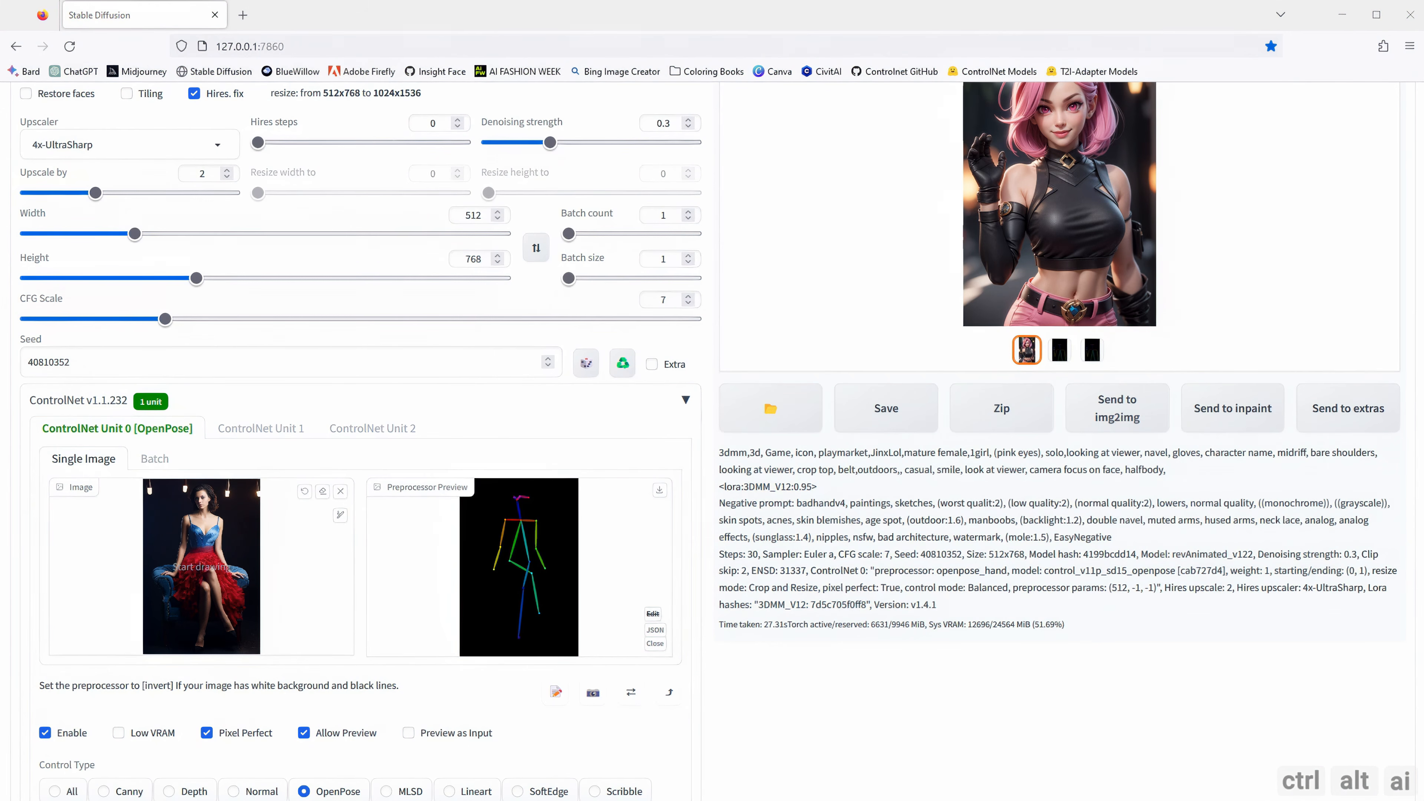
scroll(426, 392, "up", 5)
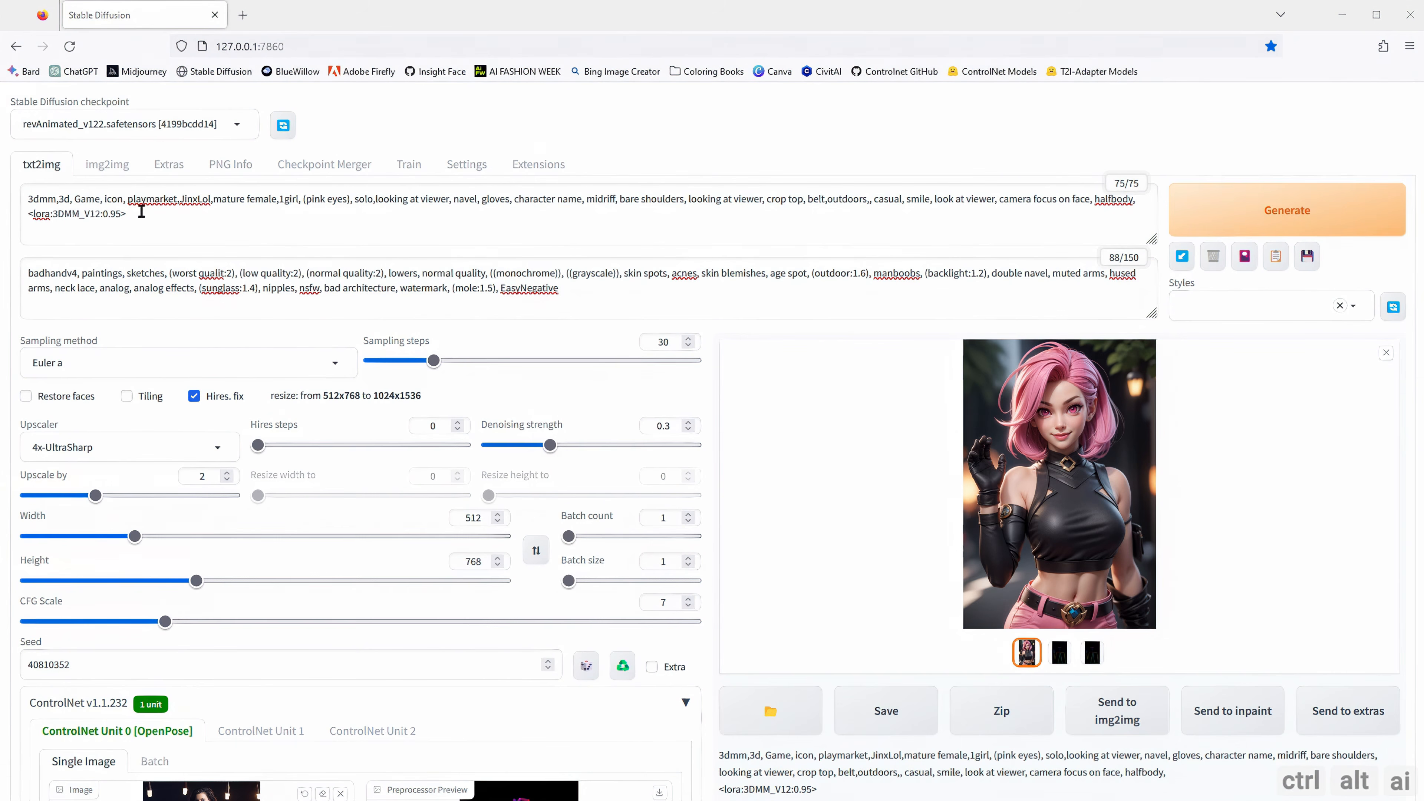
left_click_drag(1138, 200, 17, 195)
type("3dmm,3d, Game, icon, playmarket,JinxLol,mature female,1girl, (pink eyes), sitting on a luxury bed in house at night, solo,looking at viewer, navel, gloves, character name, midriff, bare shoulders, looking at viewer, crop top, belt, casual, smile, look at viewer, camera focus on face, halfbody,")
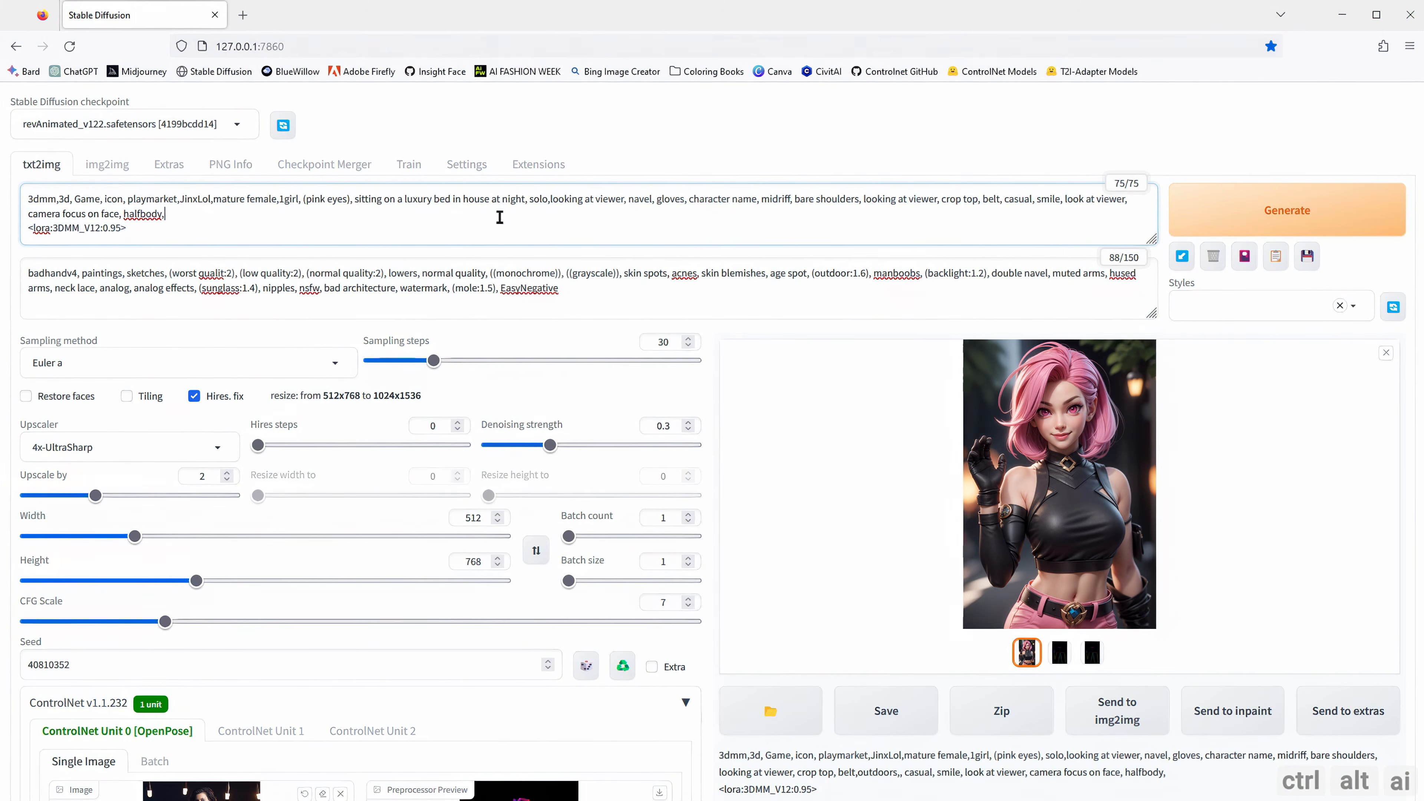
left_click_drag(354, 200, 527, 201)
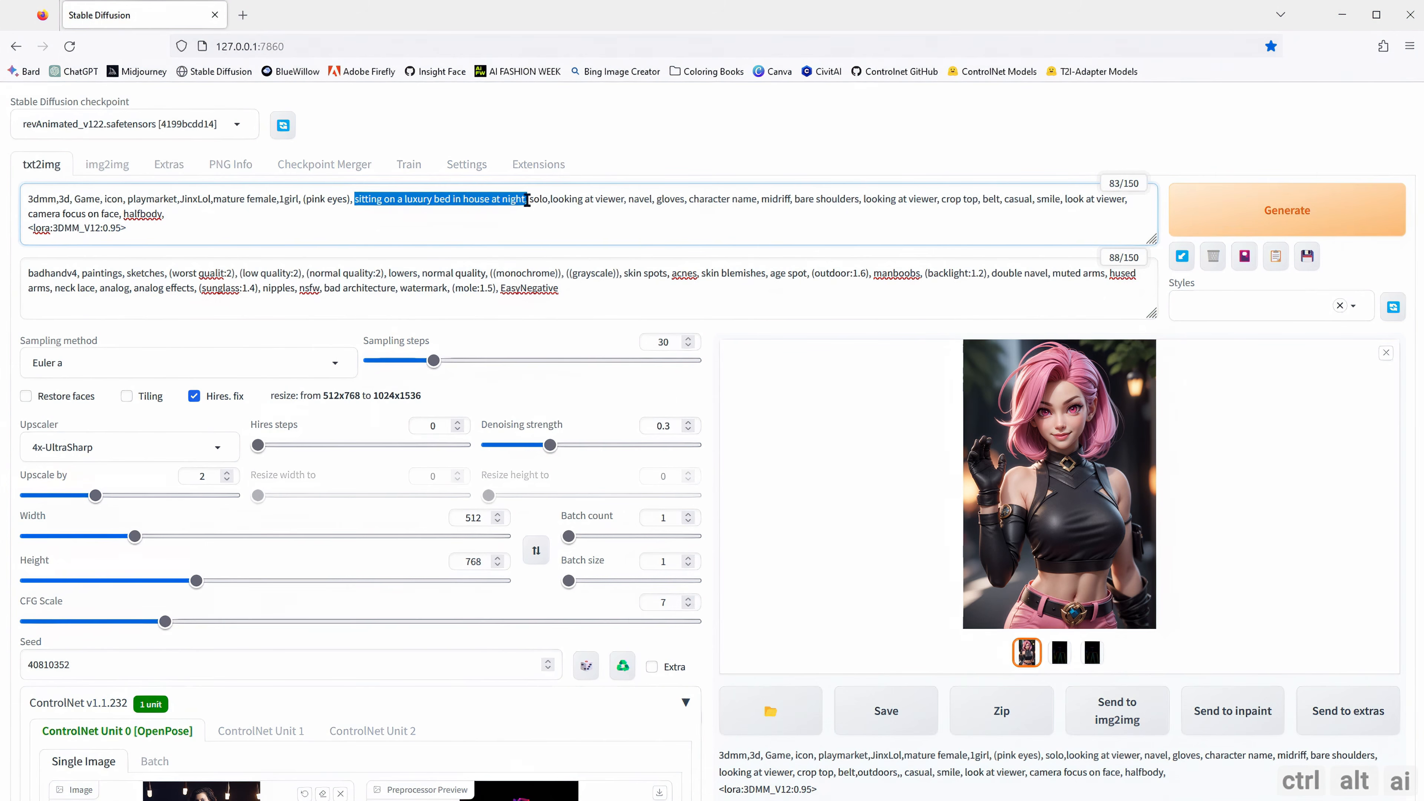
left_click(498, 219)
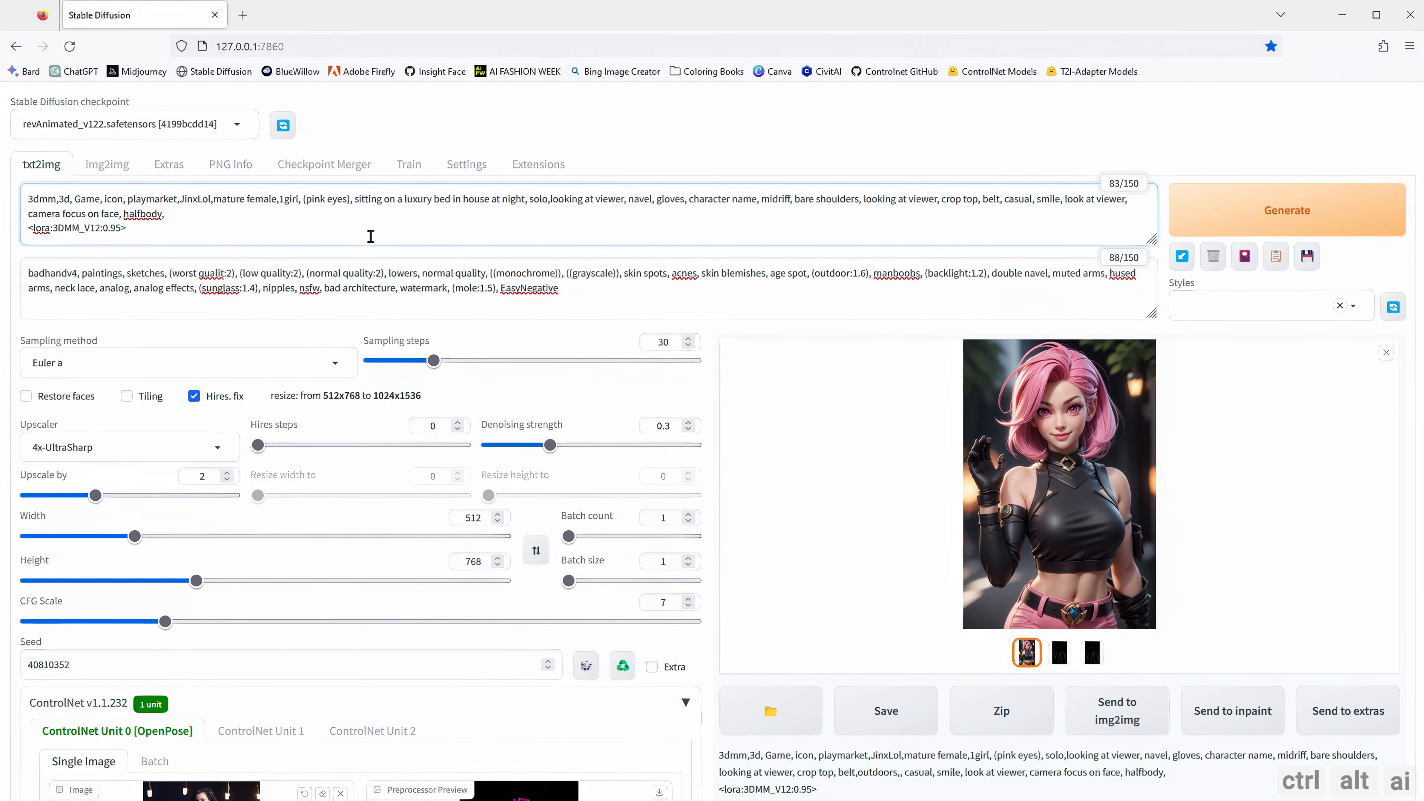
Step: Generate the image of the character sitting on the luxury bed and view it at full size
left_click(1278, 216)
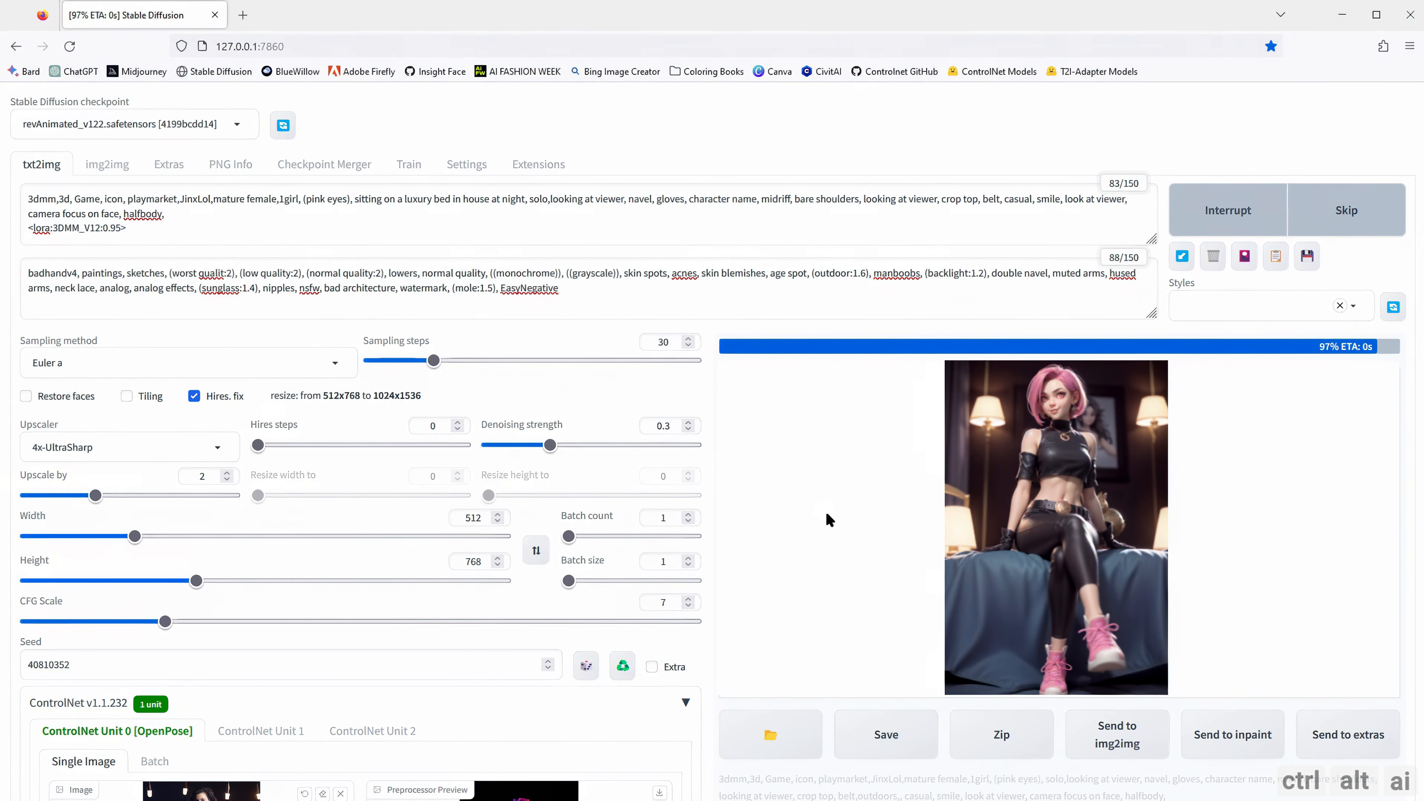
left_click(1005, 504)
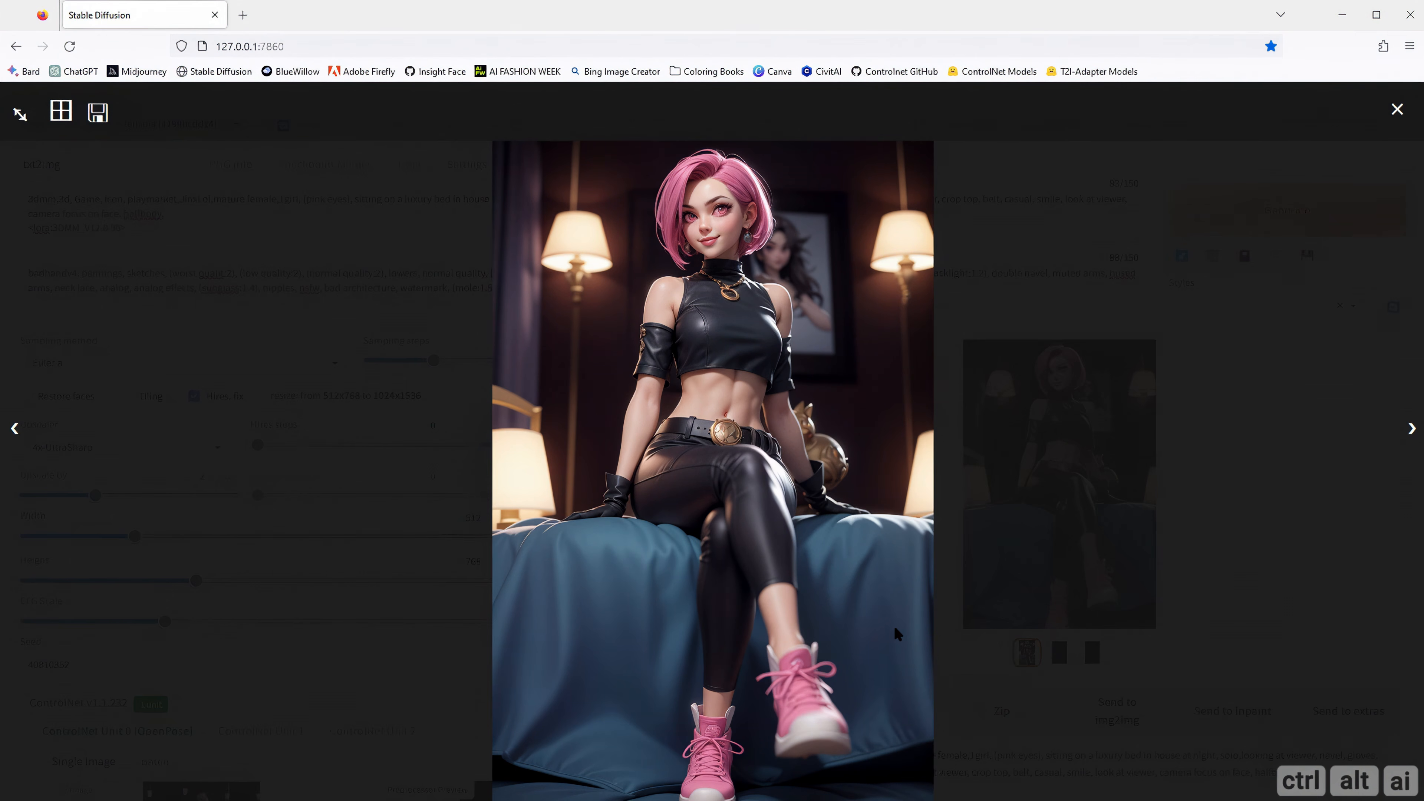
left_click(1194, 530)
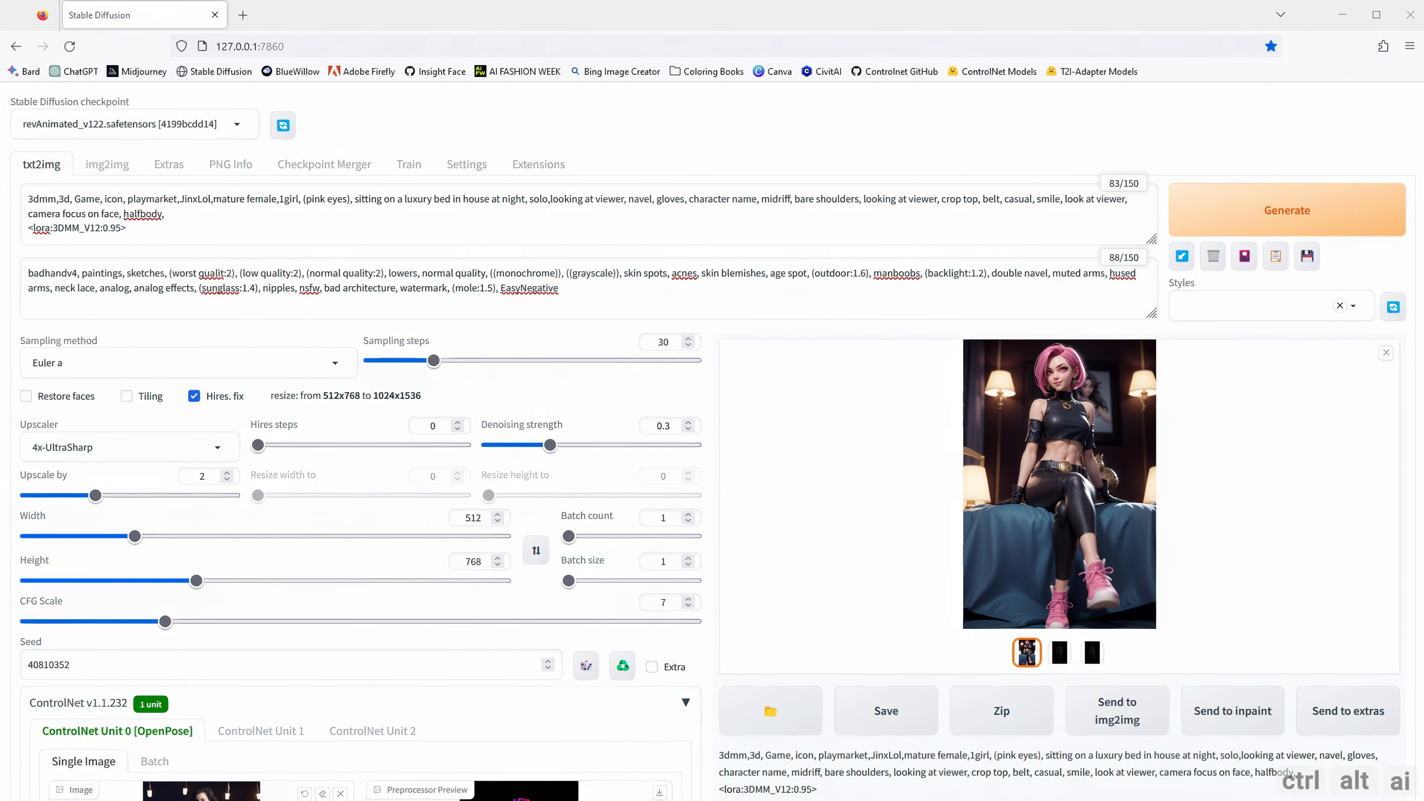
Step: Change the scene in the positive prompt to "sitting on a big rock at top of a snowy mountain", keeping the LoRA tag
left_click_drag(165, 214, 22, 201)
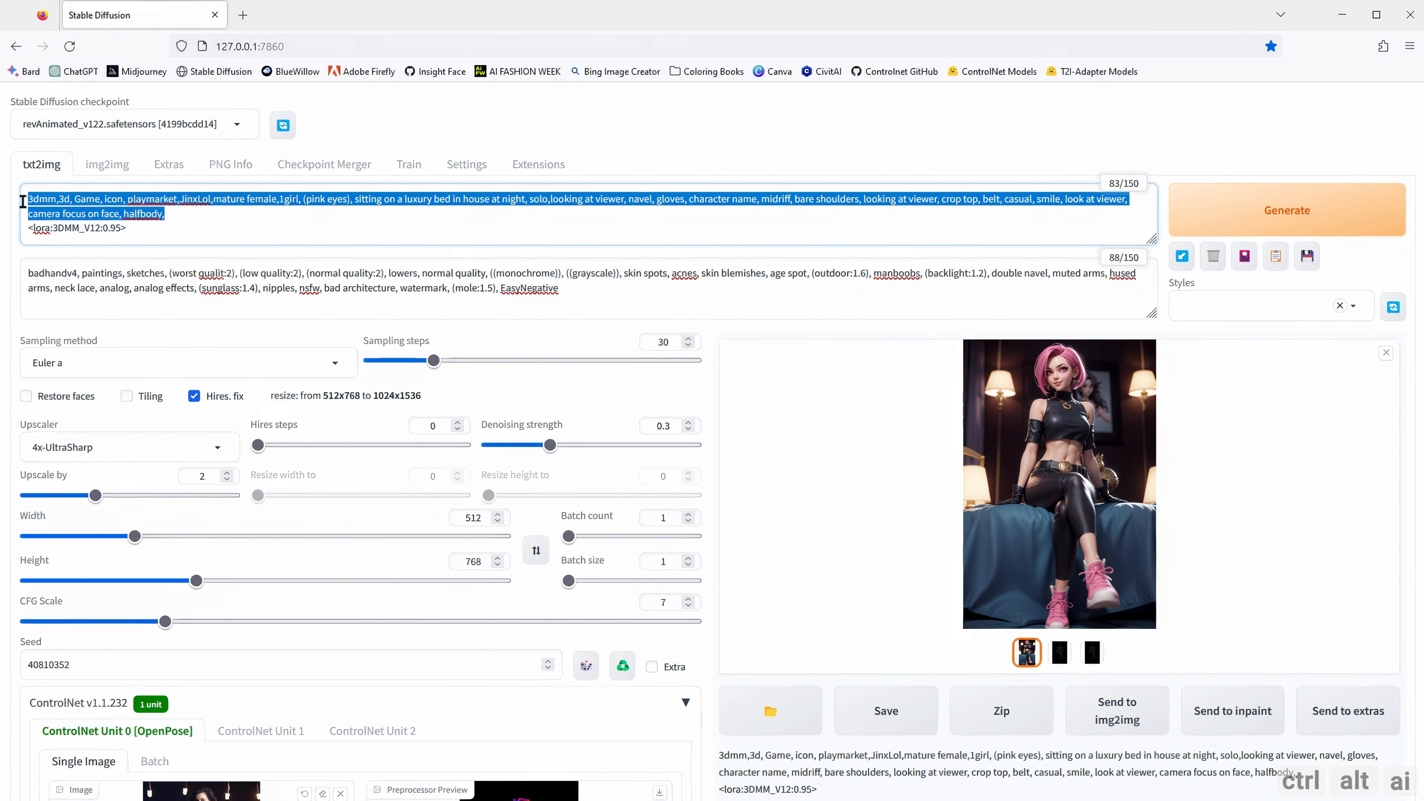
type("3dmm,3d, Game, icon, playmarket,JinxLol,mature female,1girl, (pink eyes), sitting on a big rock at top of a snowy mountain, solo,looking at viewer, navel, gloves, character name, midriff, bare shoulders, looking at viewer, crop top, belt, casual, smile, look at viewer, camera focus on face, halfbody,")
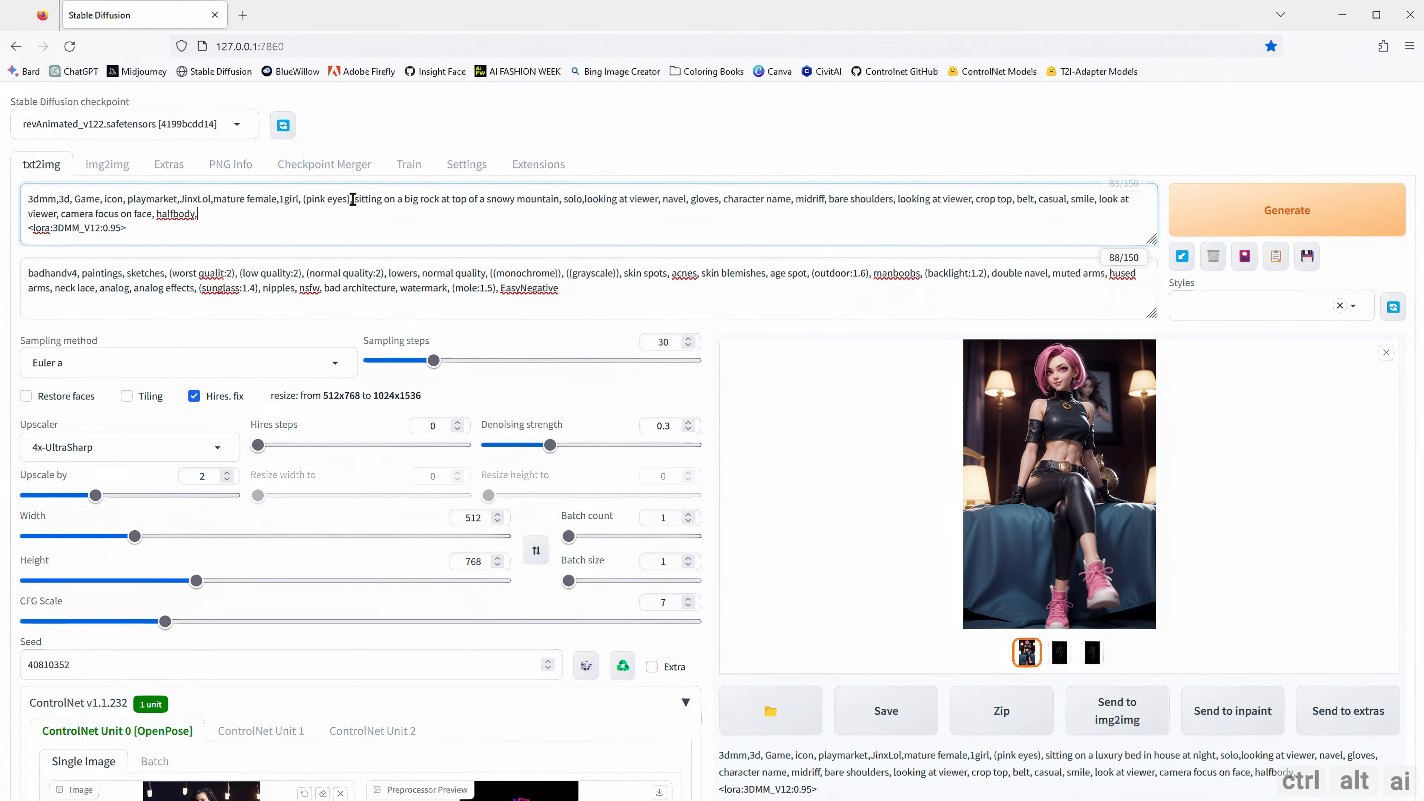
left_click_drag(353, 200, 563, 208)
left_click(563, 210)
Step: Generate the snowy mountain image, check its OpenPose skeleton output, and view the character image at full size
left_click(1304, 221)
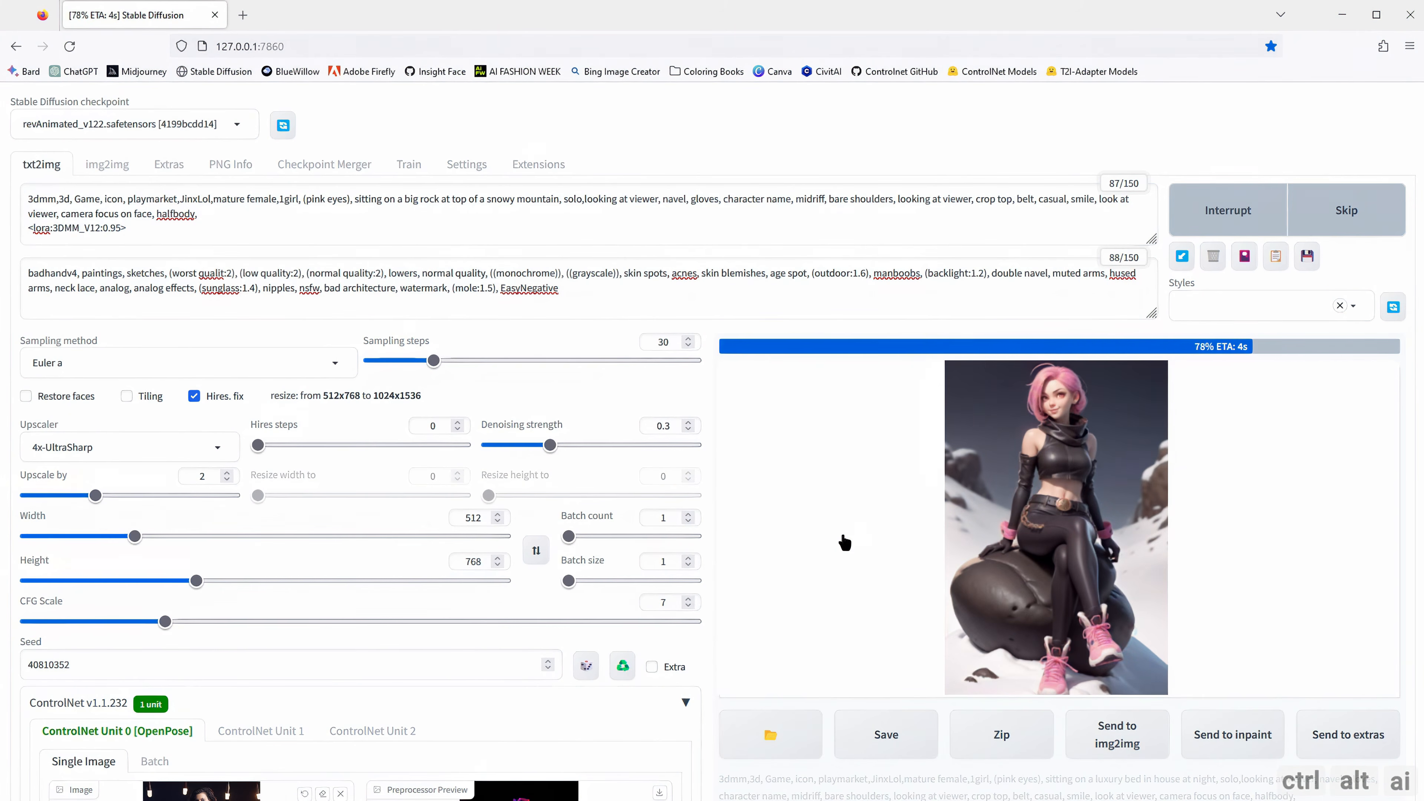
left_click(1097, 660)
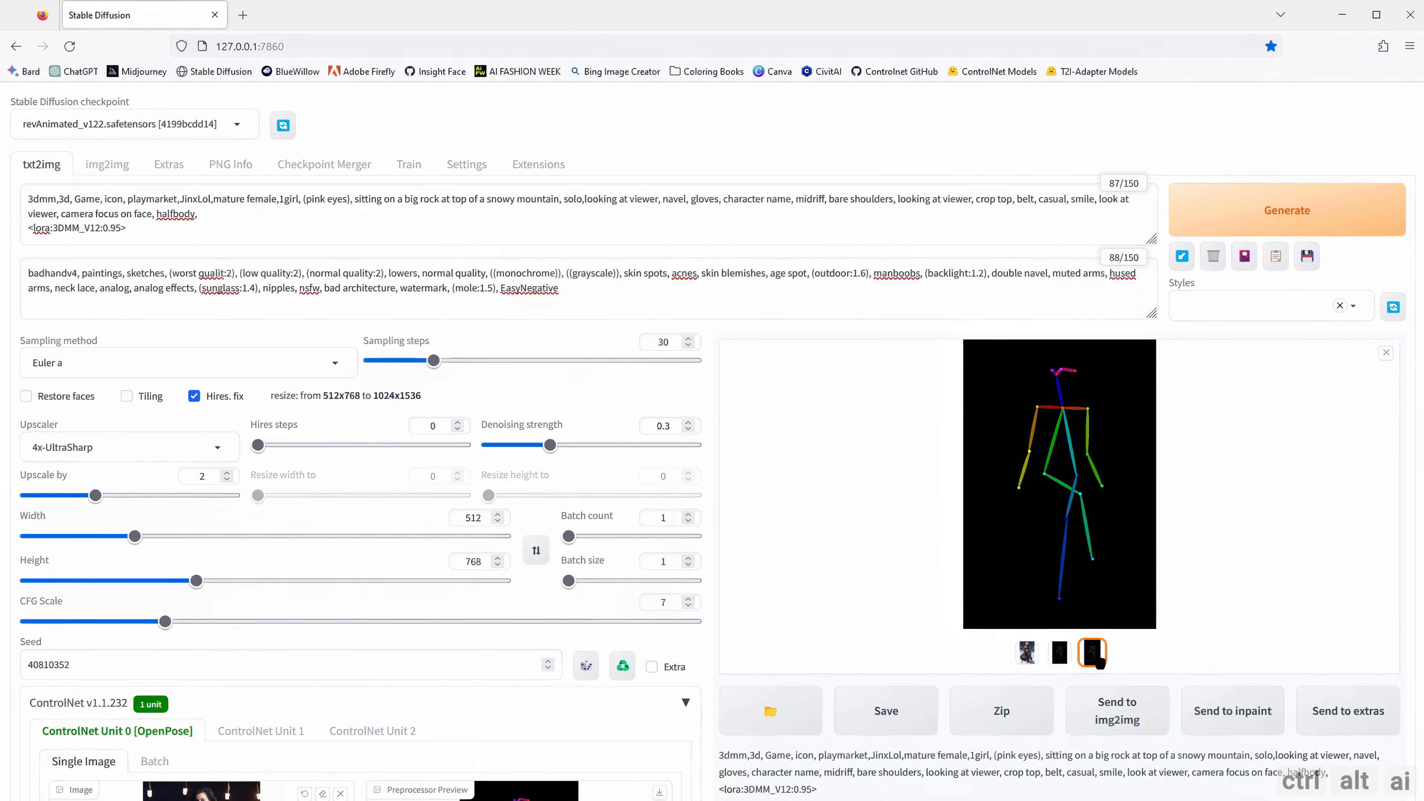
left_click(1030, 652)
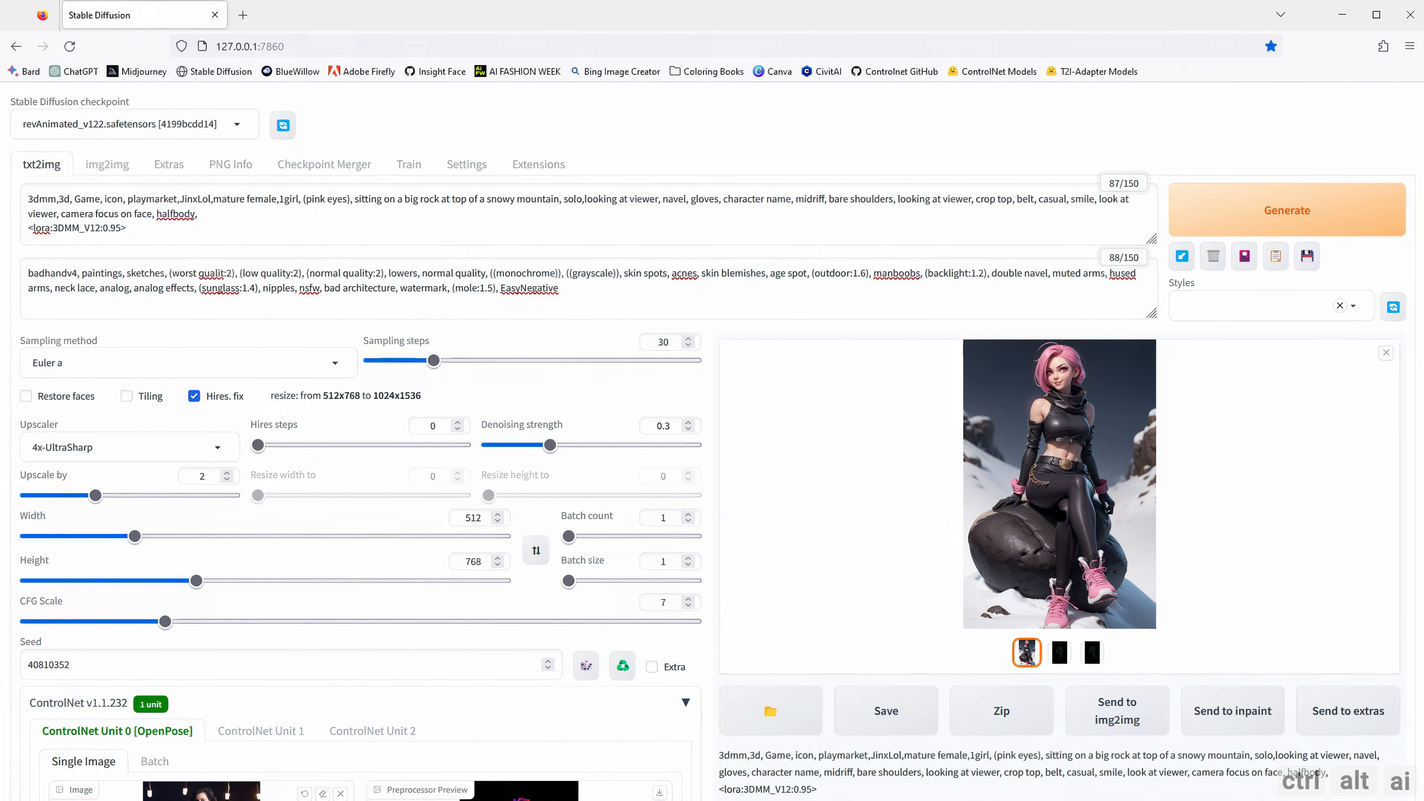
left_click(1062, 519)
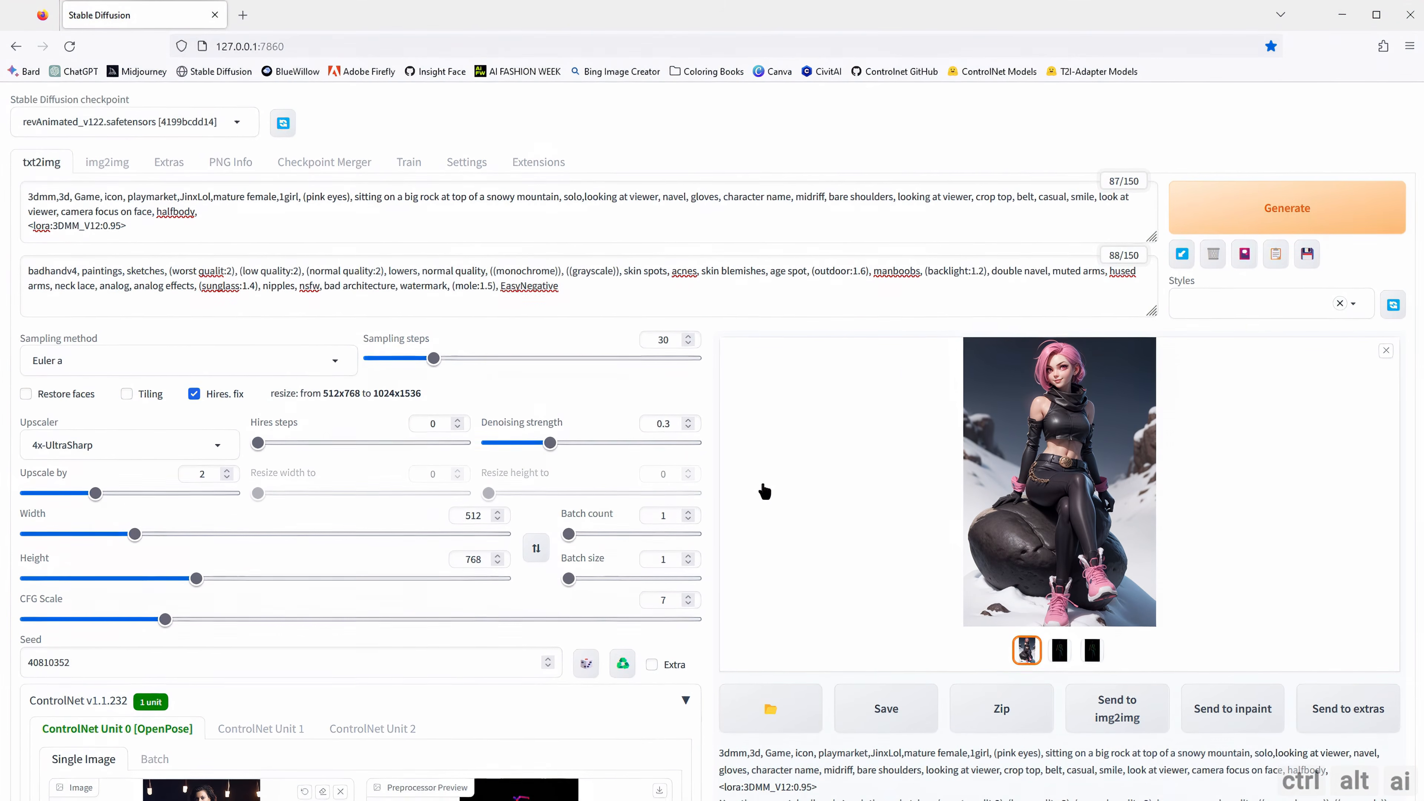
Step: Replace the ControlNet Unit 0 reference image with Pose 5.png from the Project images folder
scroll(763, 490, "down", 5)
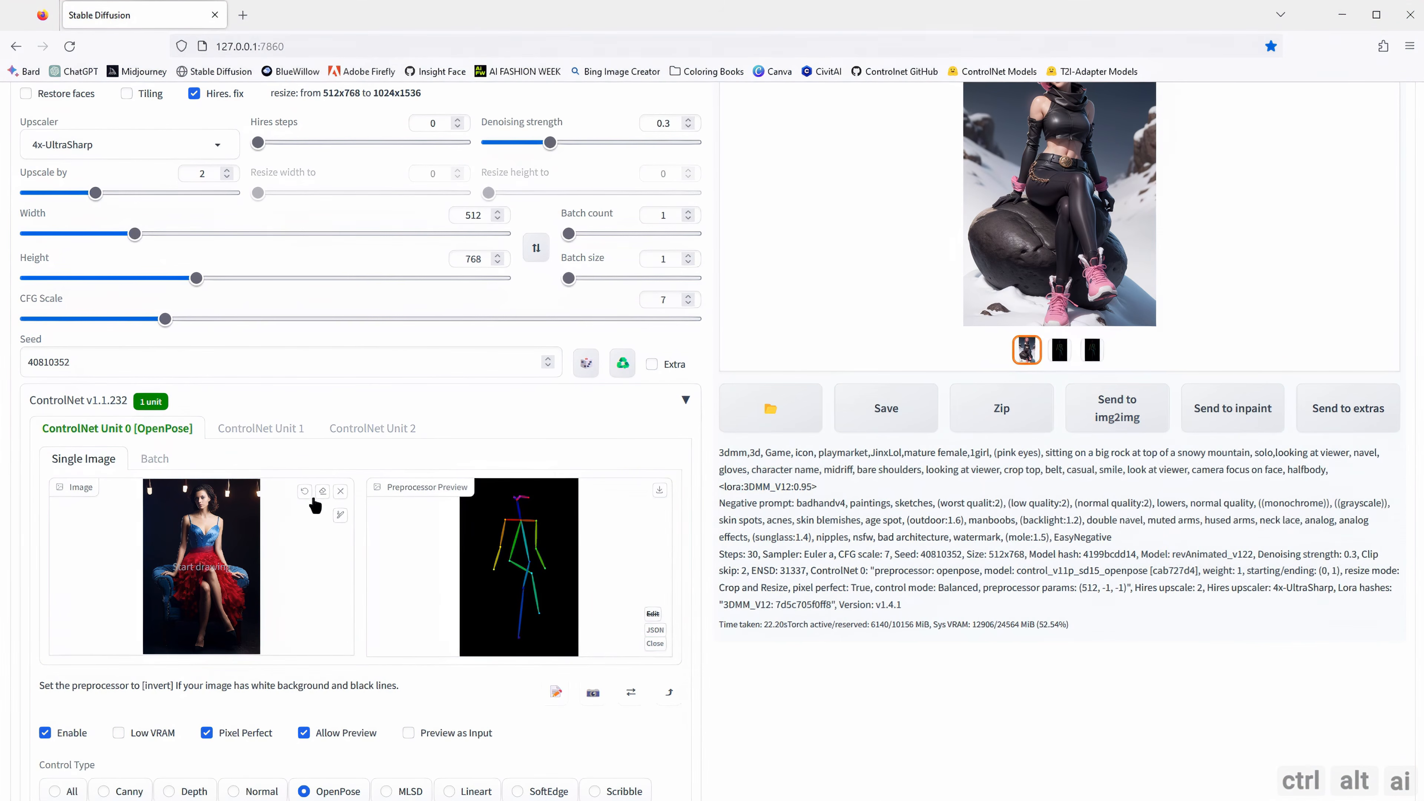
left_click(339, 492)
left_click(224, 549)
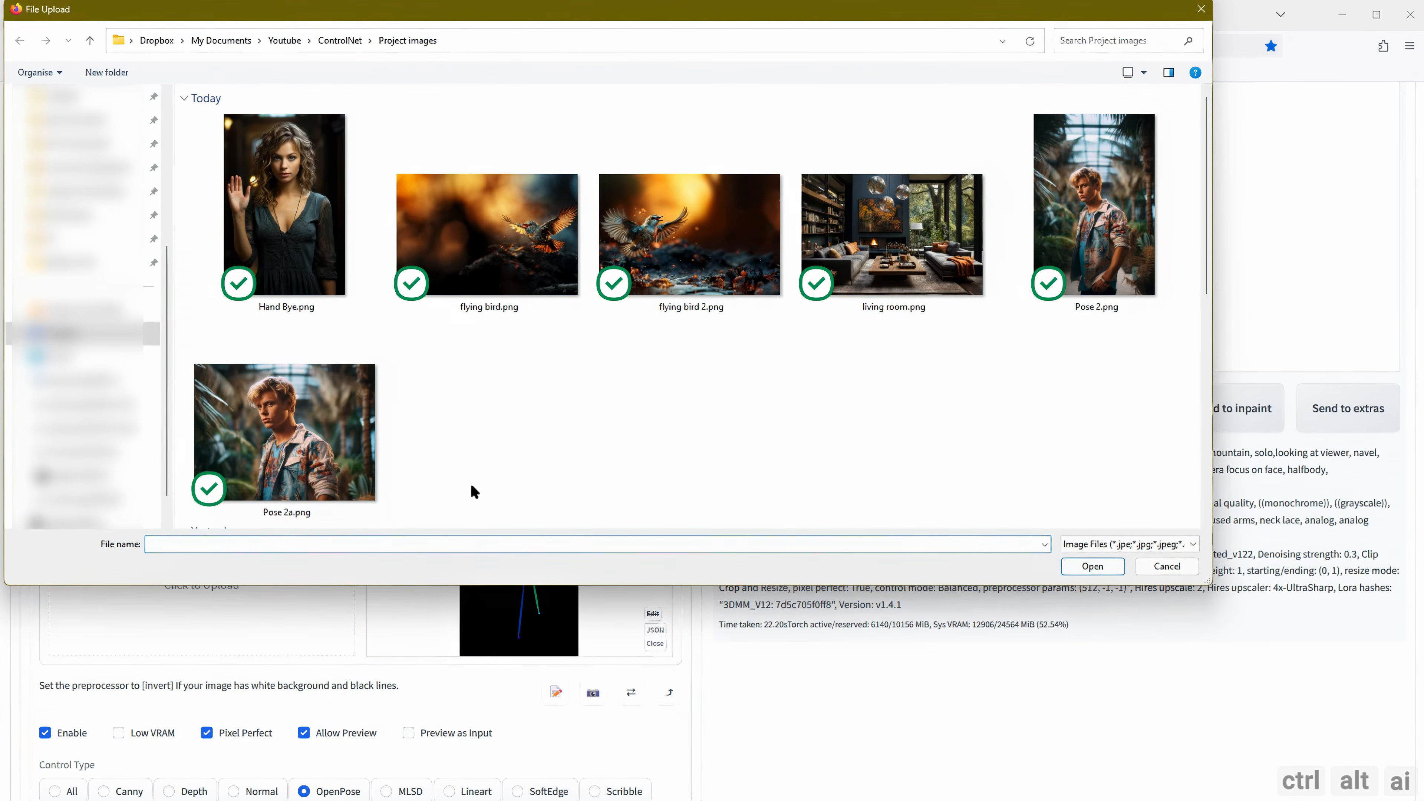
scroll(649, 389, "down", 10)
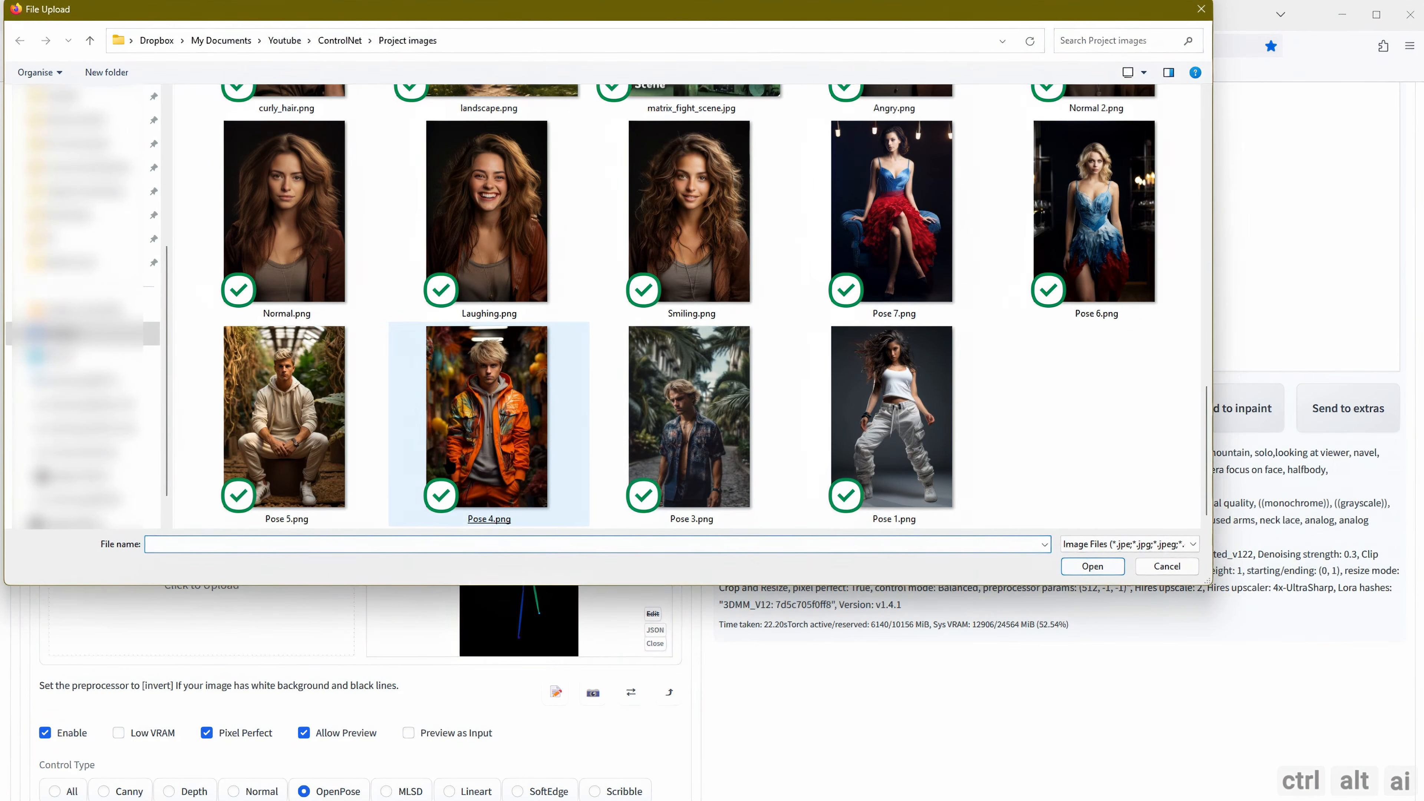
double_click(282, 431)
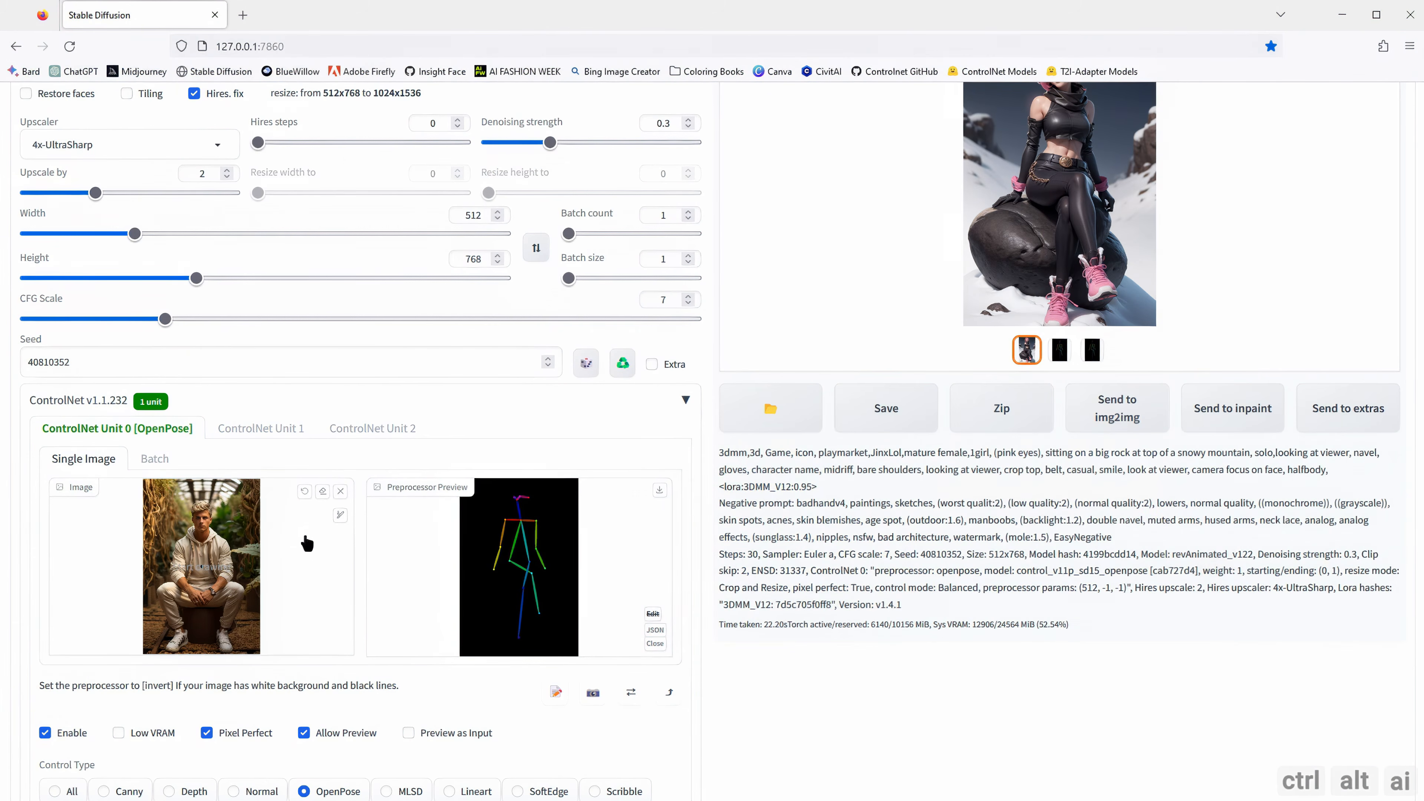
Step: Set the preprocessor to openpose_full and run its preview on the seated man's image
scroll(347, 597, "down", 4)
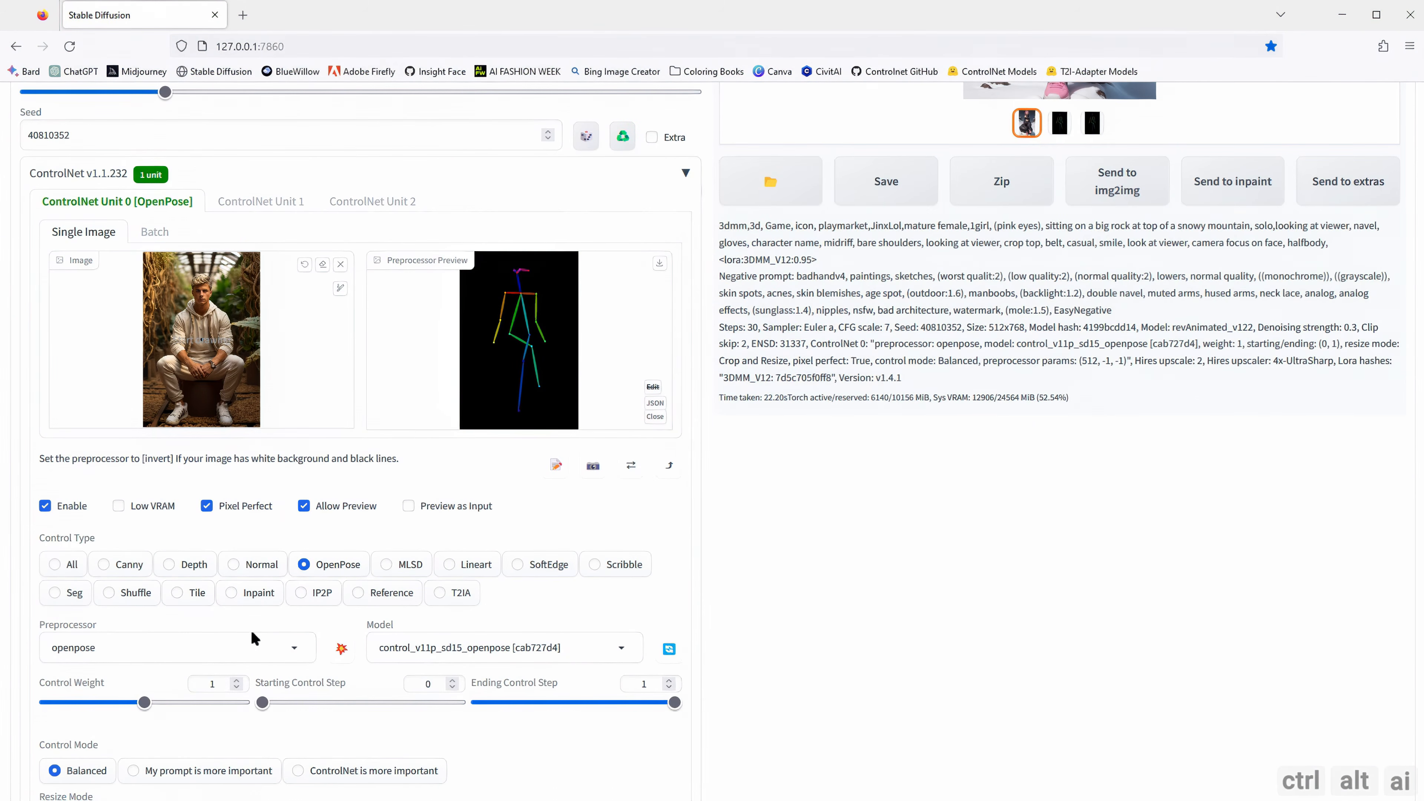
left_click(302, 652)
left_click(136, 609)
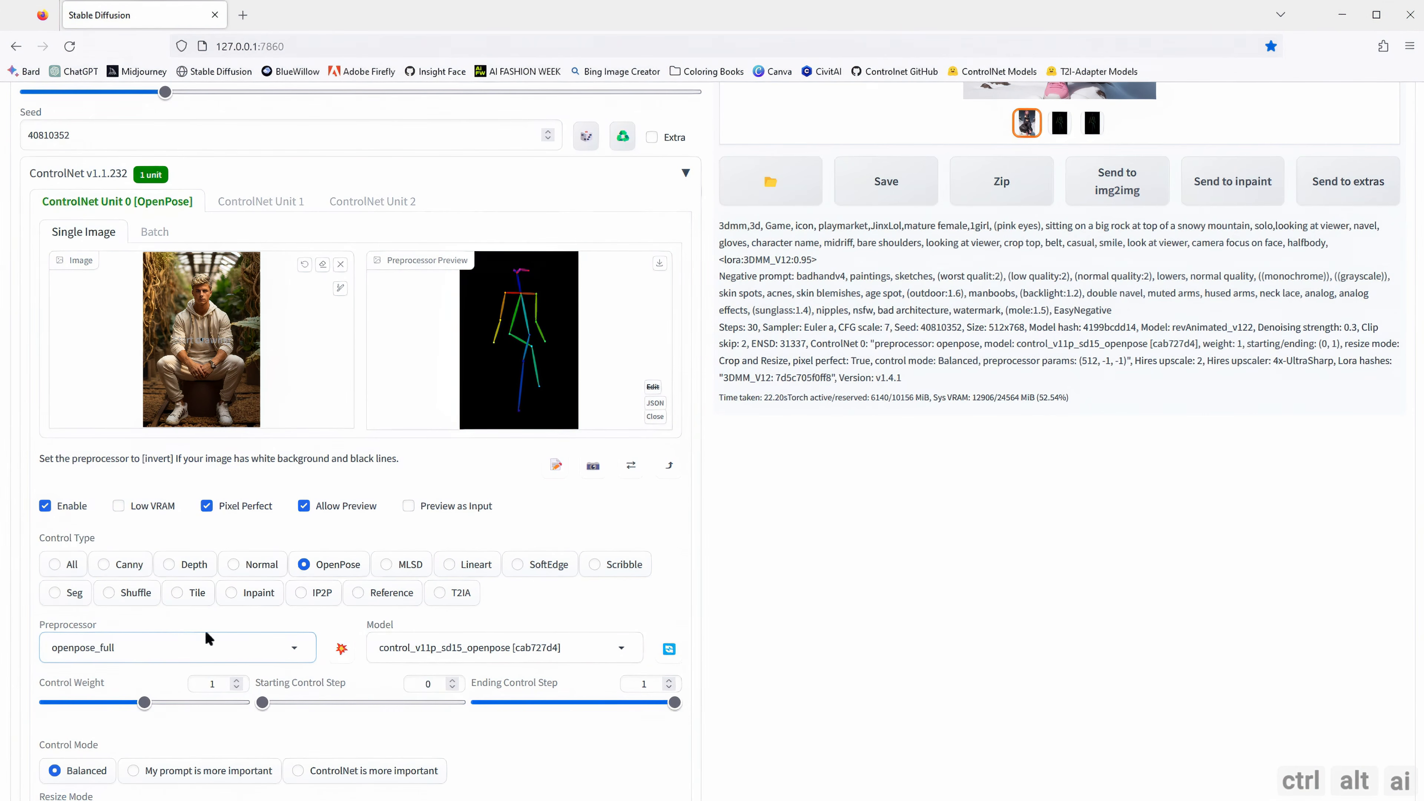
left_click(341, 651)
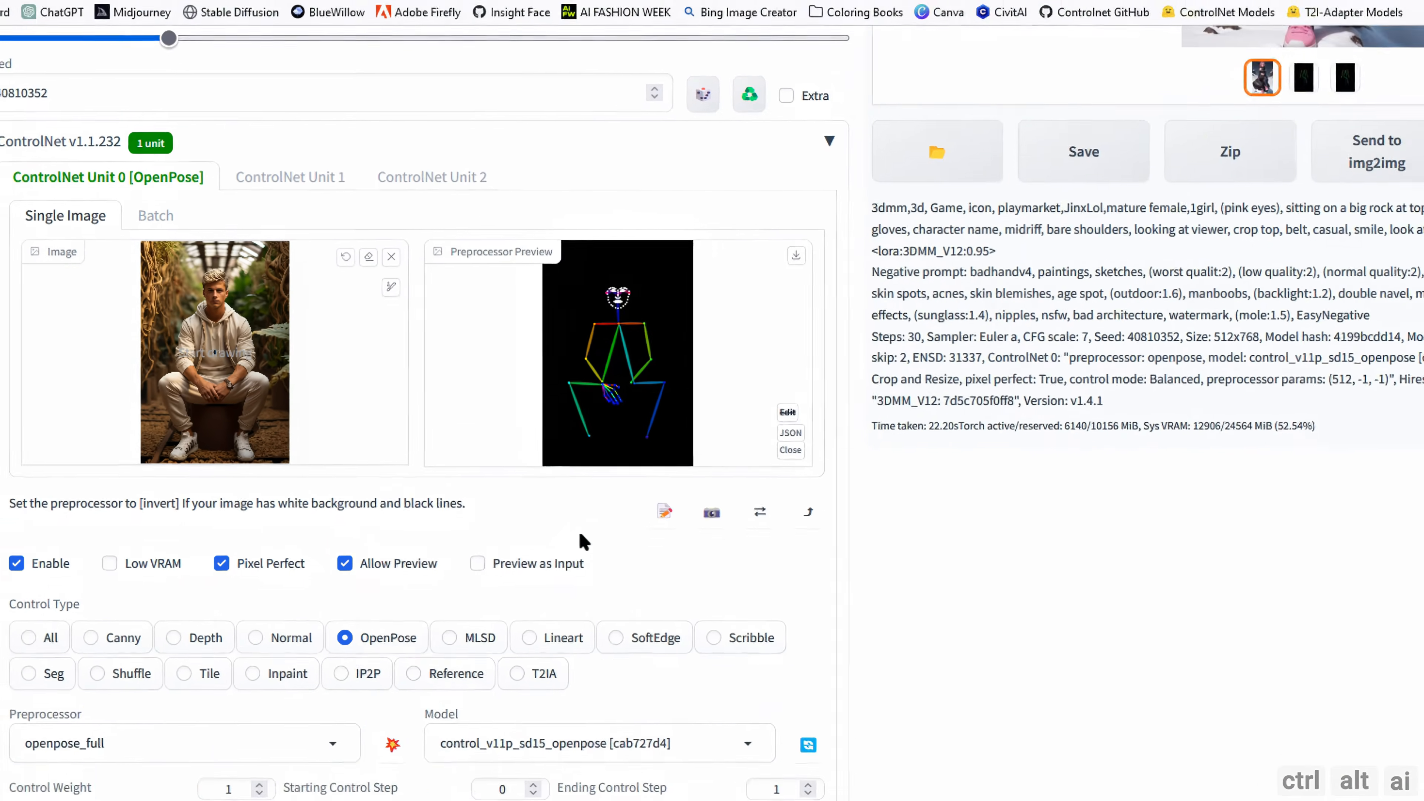
Step: Replace the positive prompt text before the LoRA tag with a version that drops the mountain scene and "bare shoulders" and adds "leather pants, outdoors"
scroll(493, 487, "up", 8)
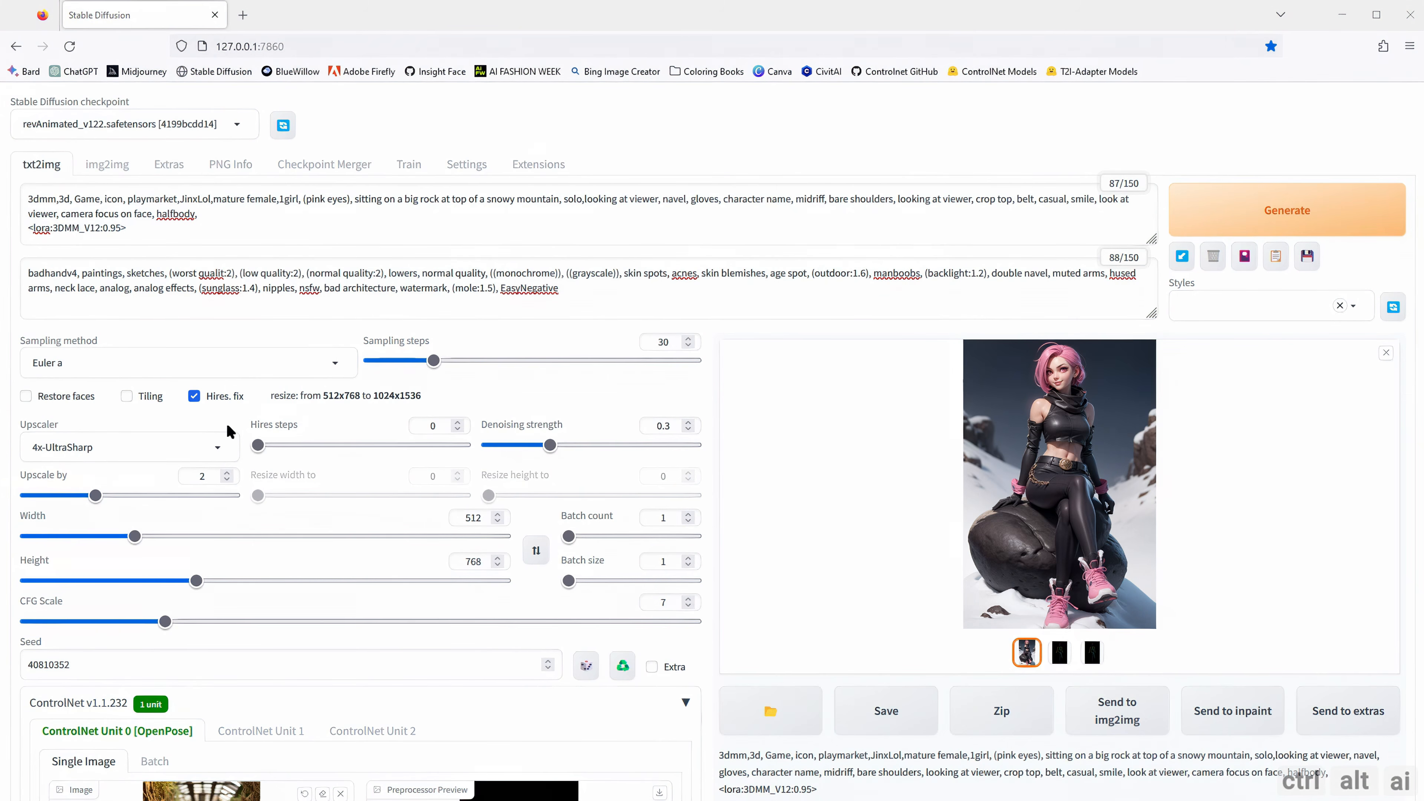
left_click_drag(213, 215, 3, 195)
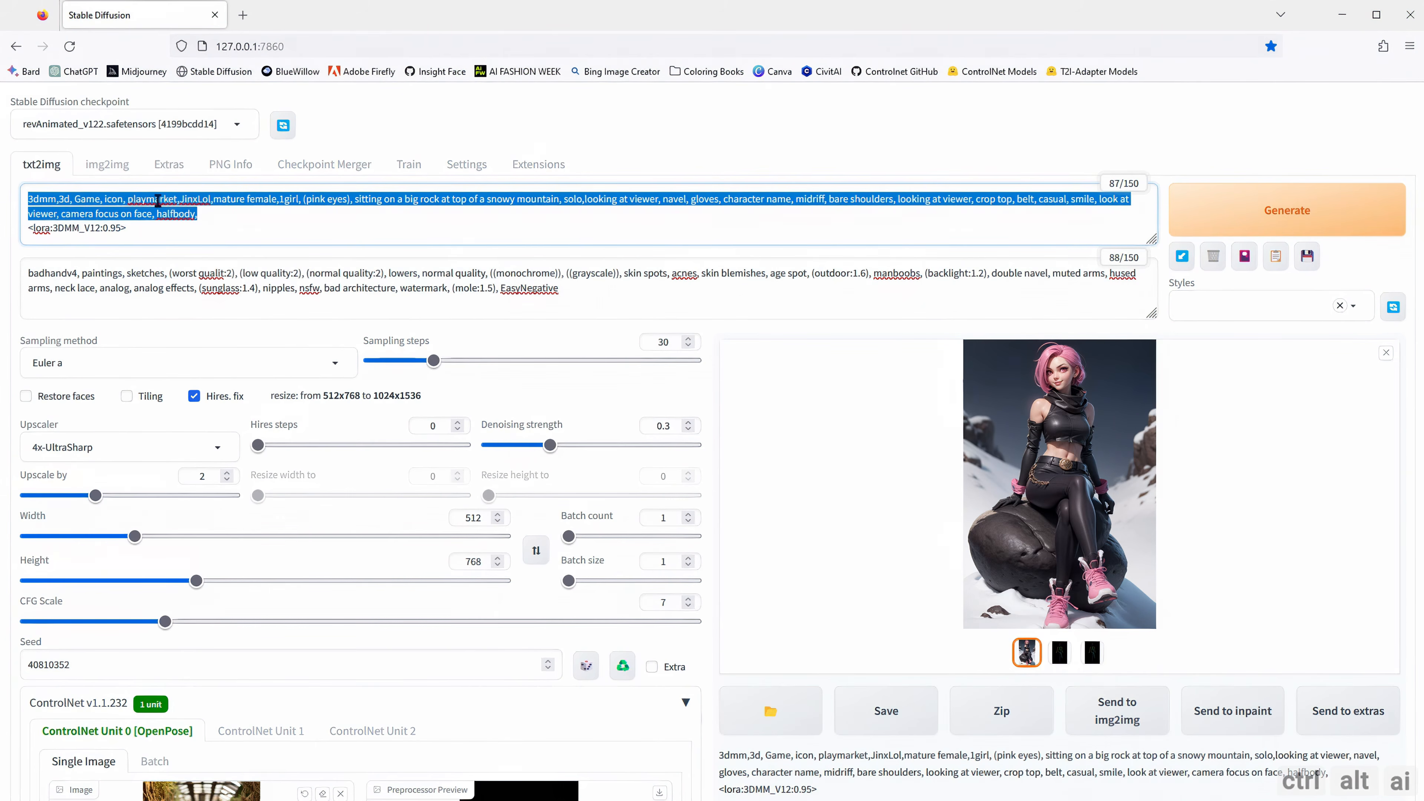
key("ctrl+v")
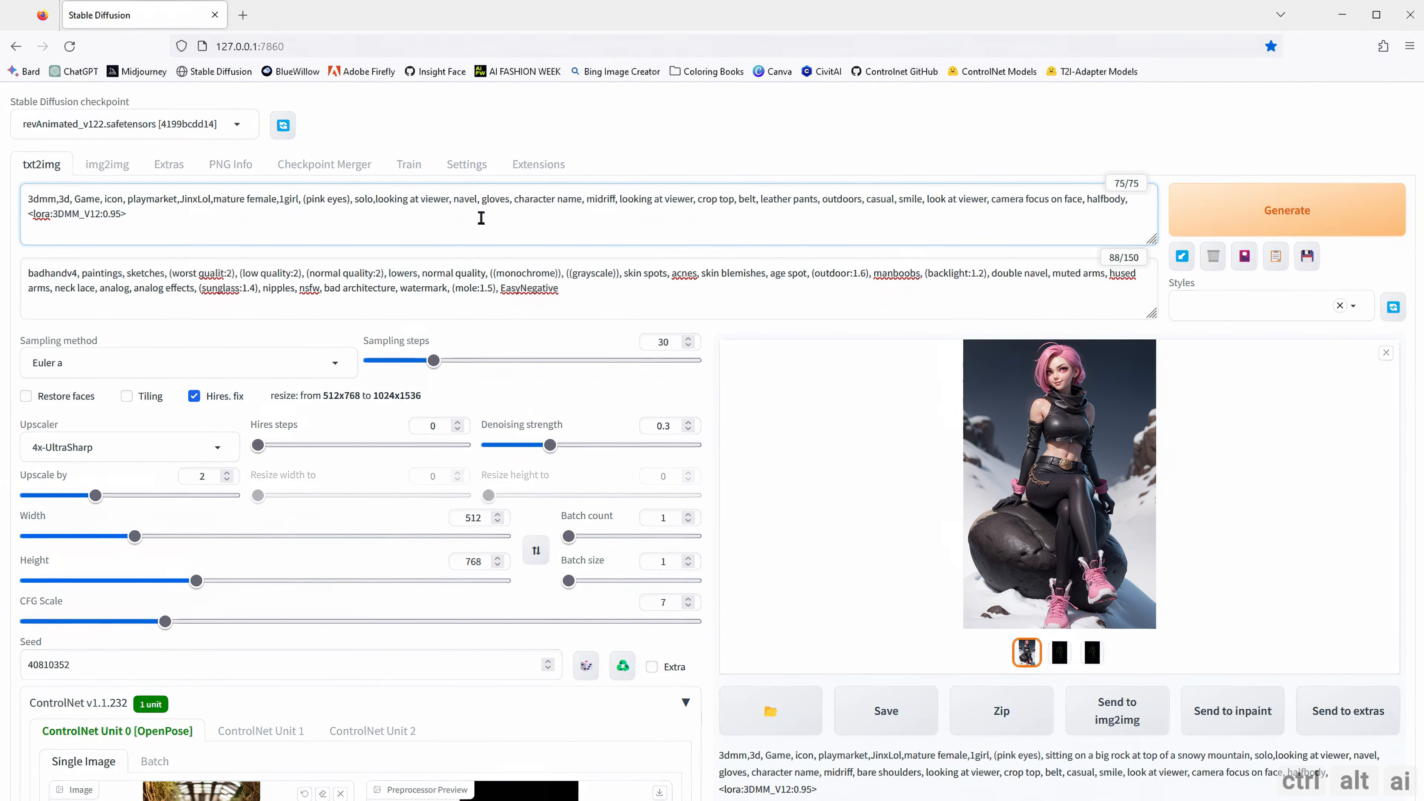
Step: Generate the character image in the seated pose and view it at full size
key("ctrl+Return")
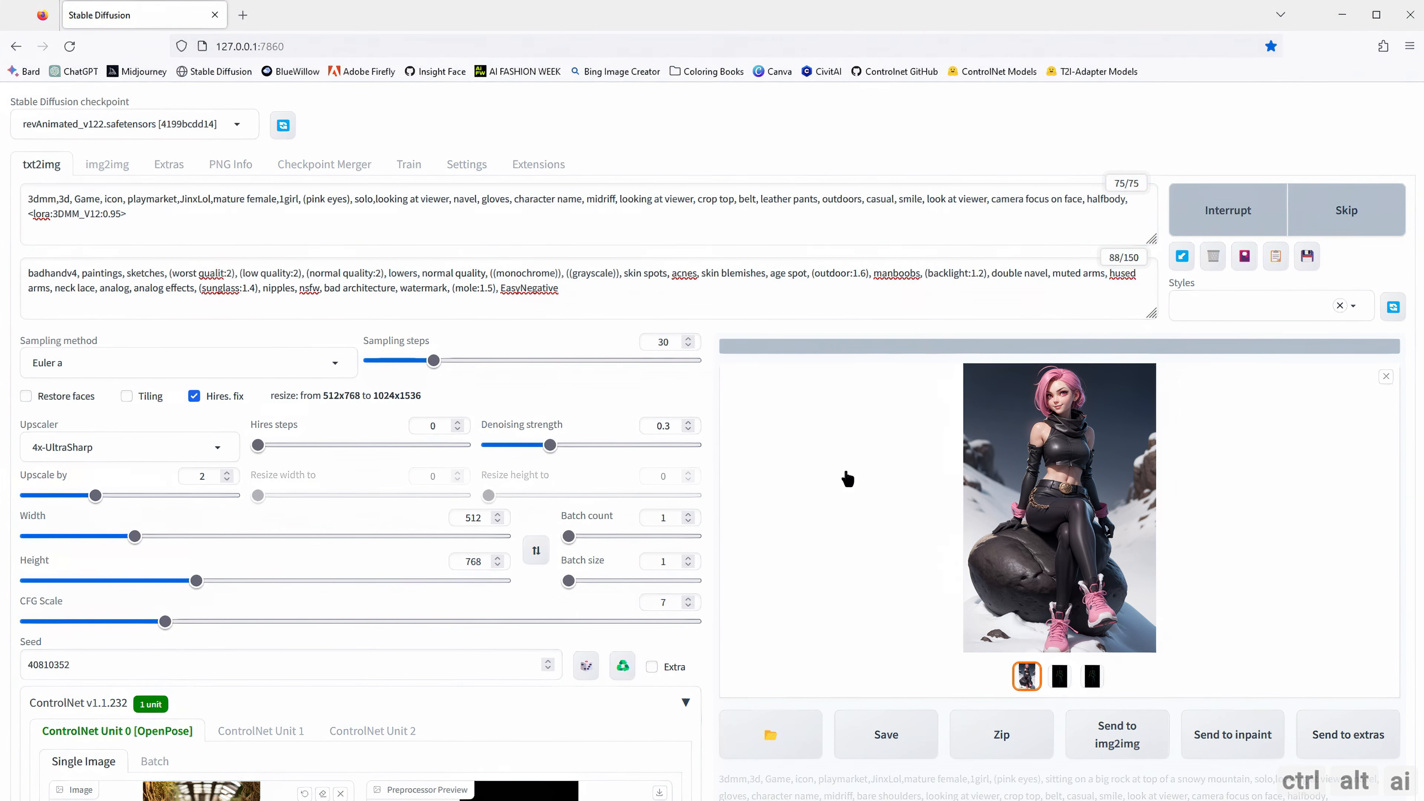
scroll(833, 467, "down", 1)
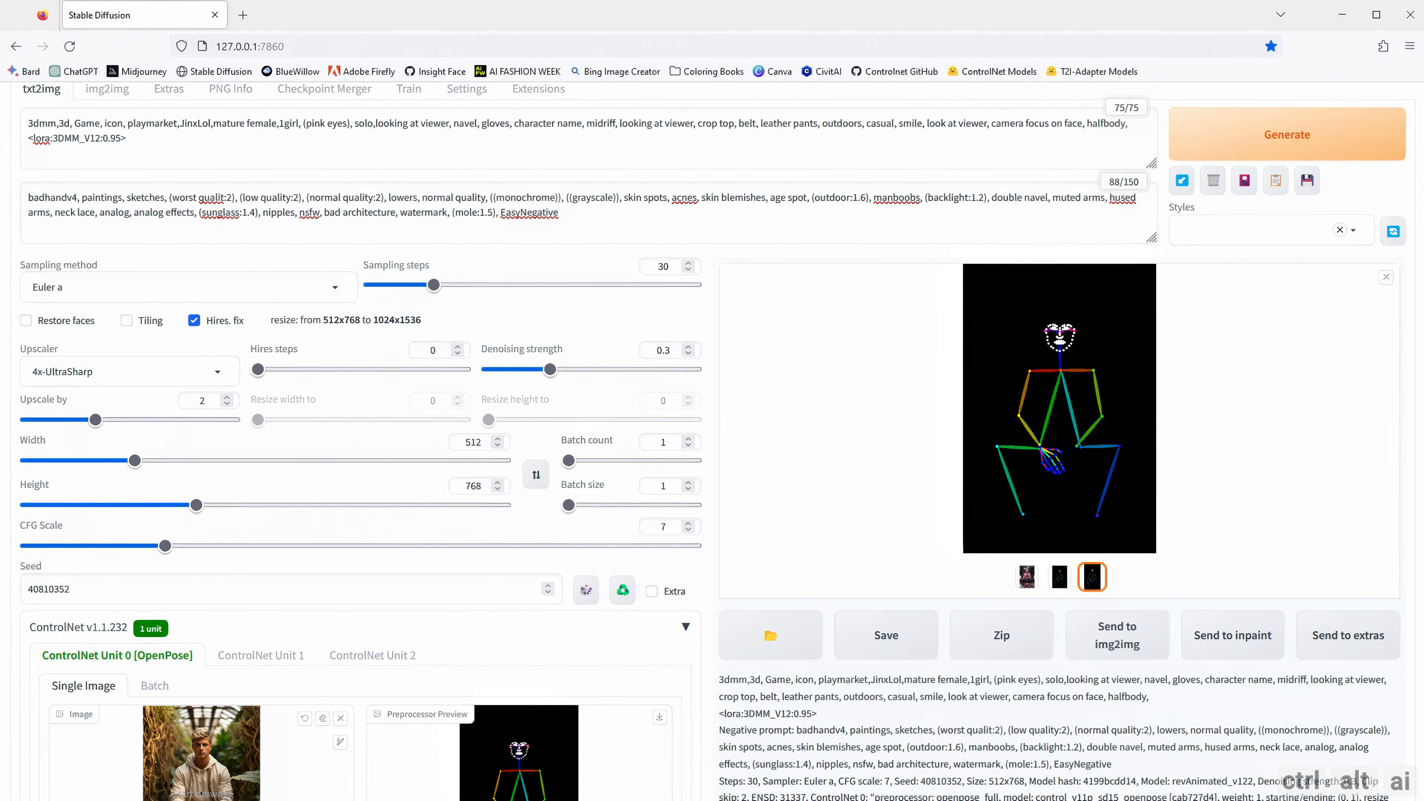
left_click(1026, 577)
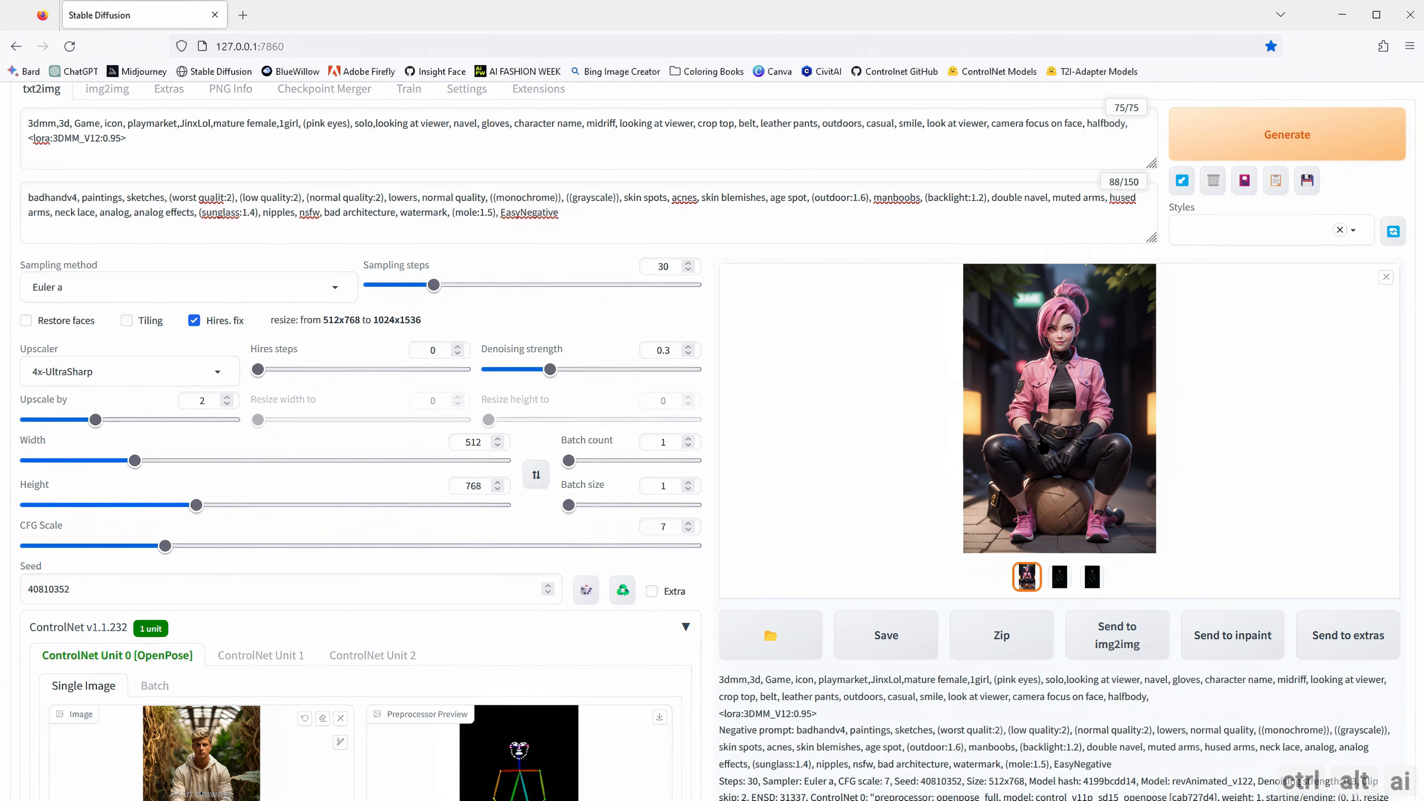
left_click(1043, 441)
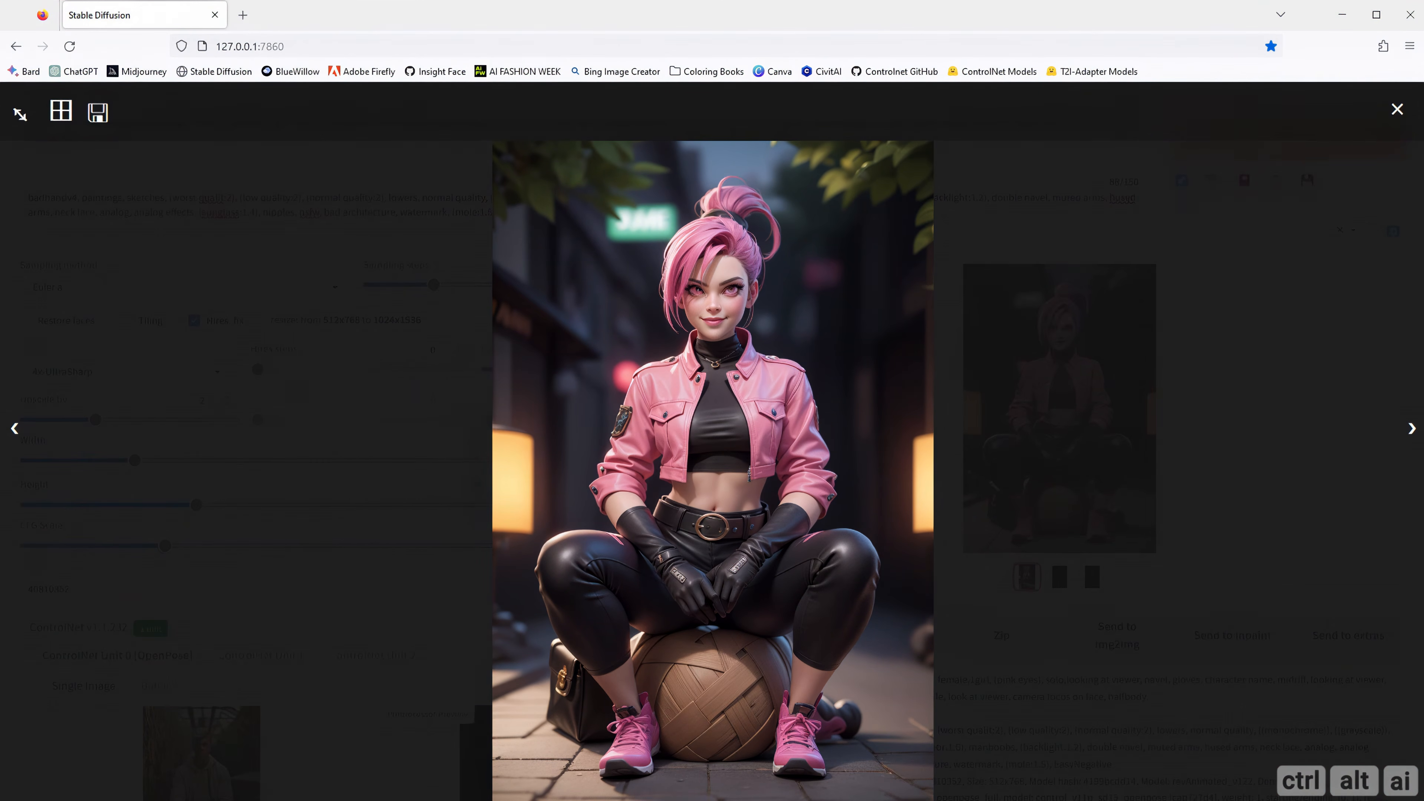
left_click(1222, 435)
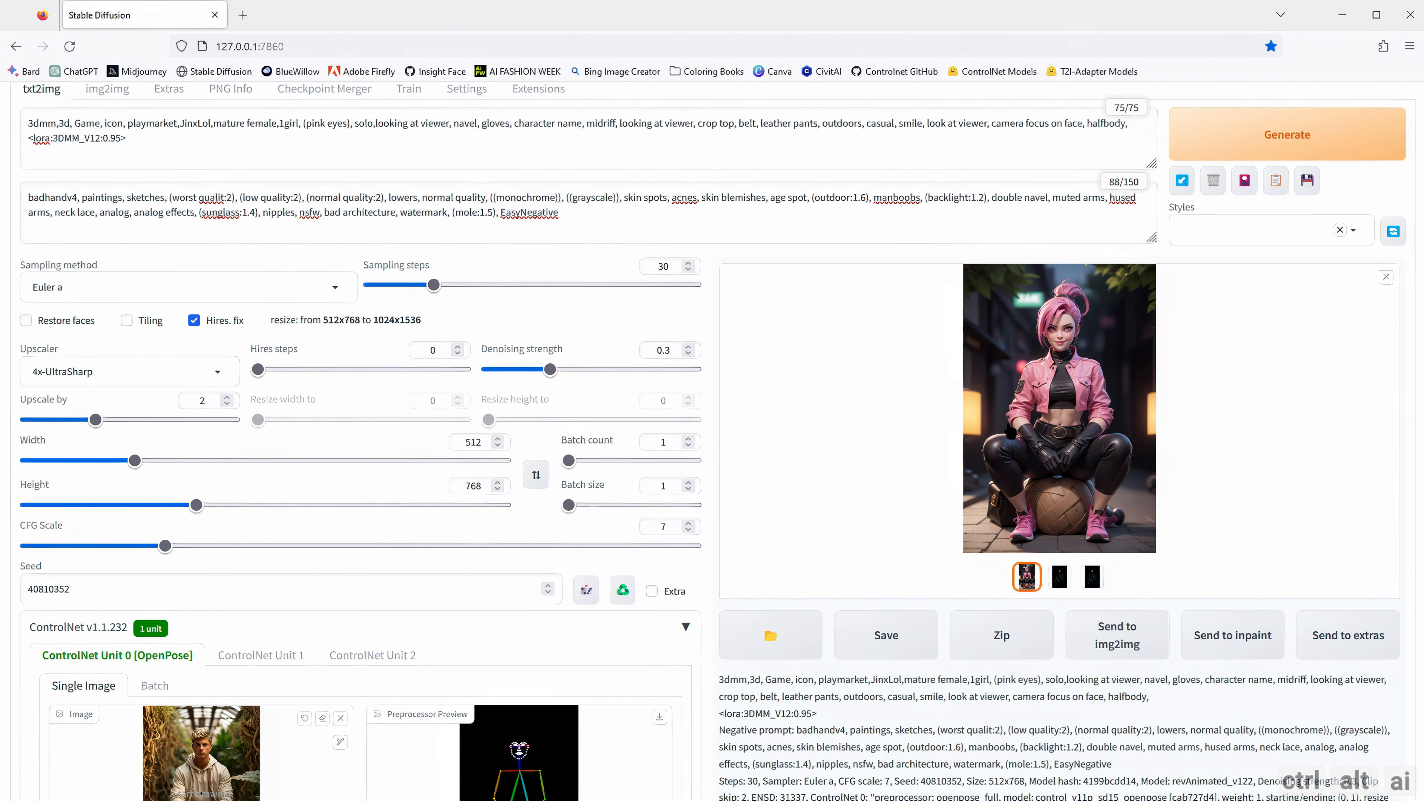
Step: Replace the ControlNet reference image with Pose 6.png, the blonde woman in the blue dress
scroll(864, 426, "down", 4)
scroll(801, 487, "down", 4)
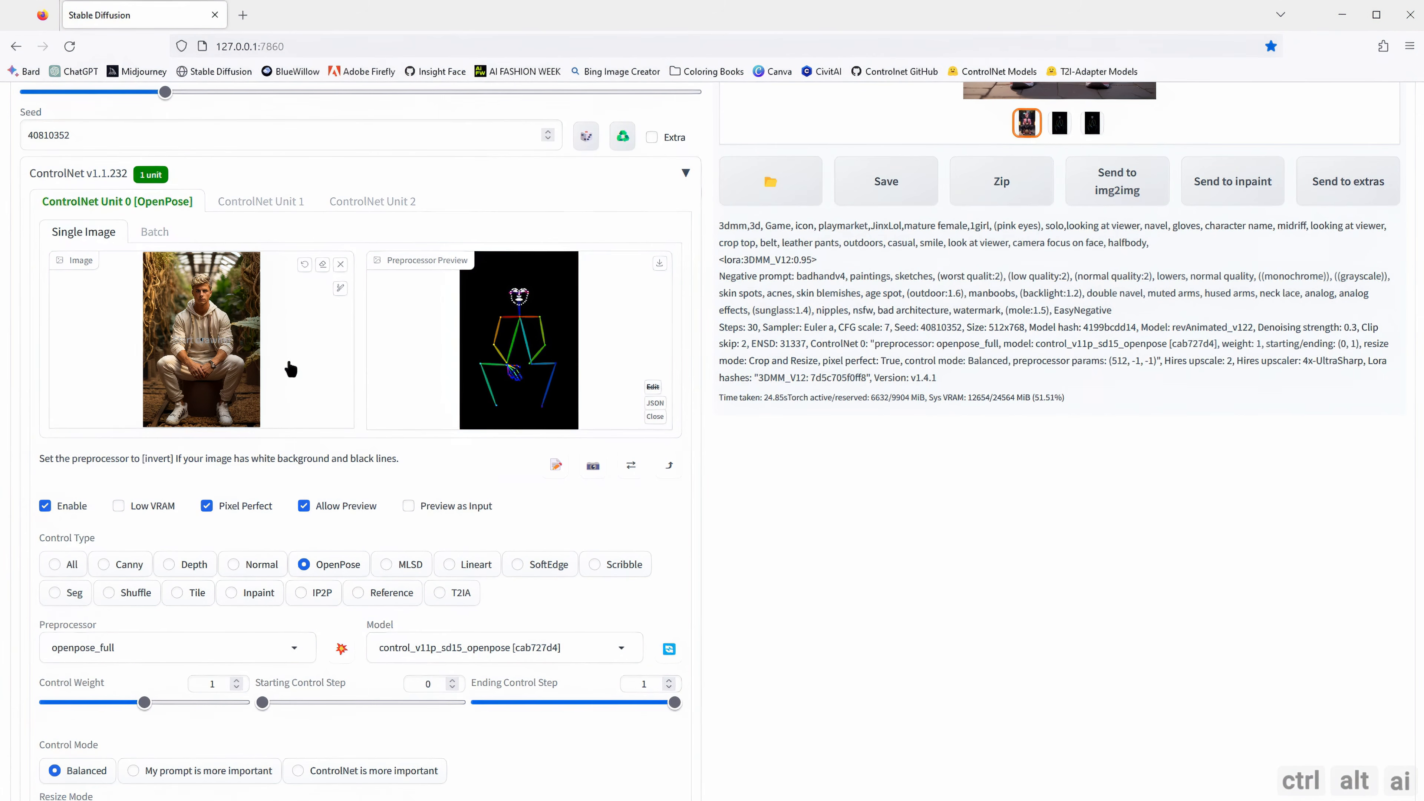
left_click(336, 266)
left_click(218, 324)
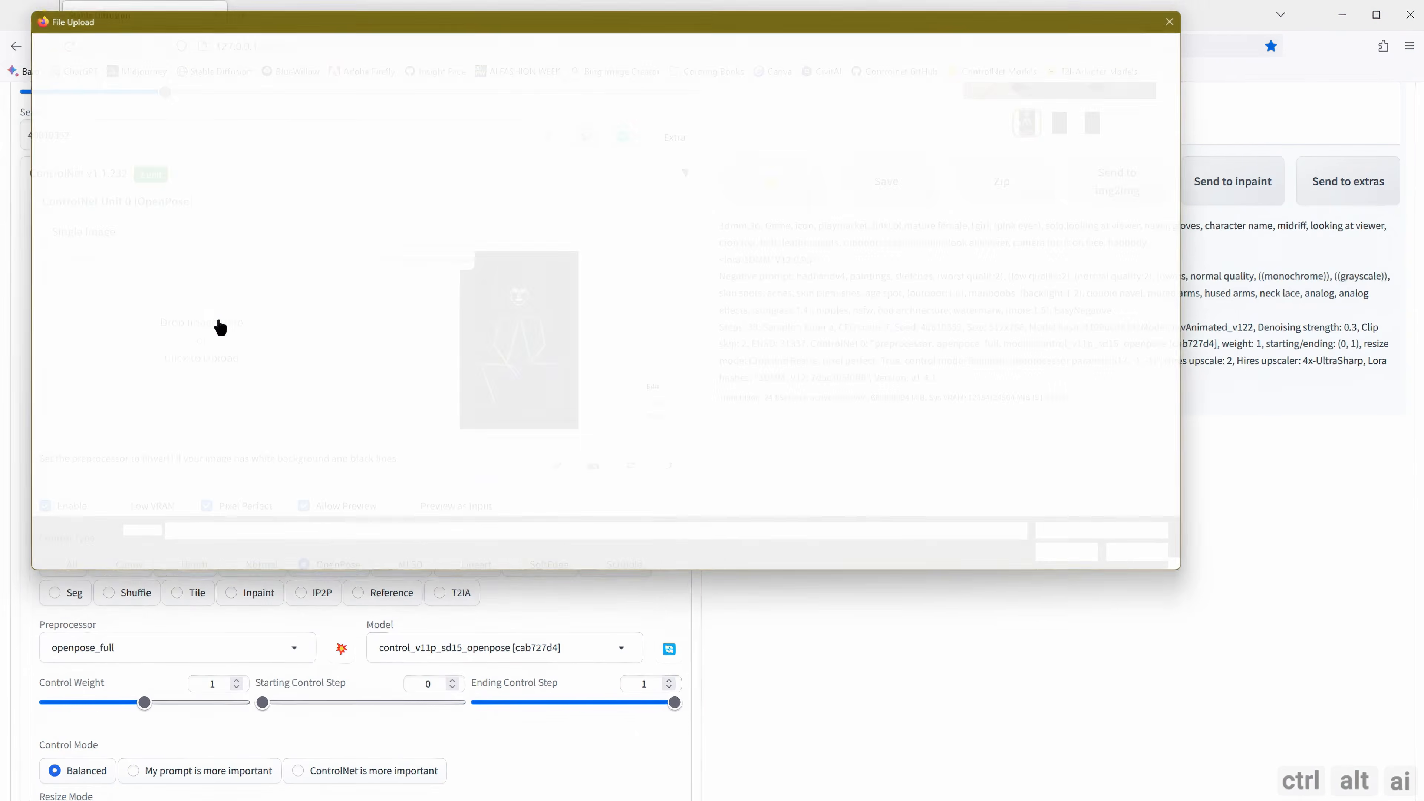
scroll(657, 382, "down", 10)
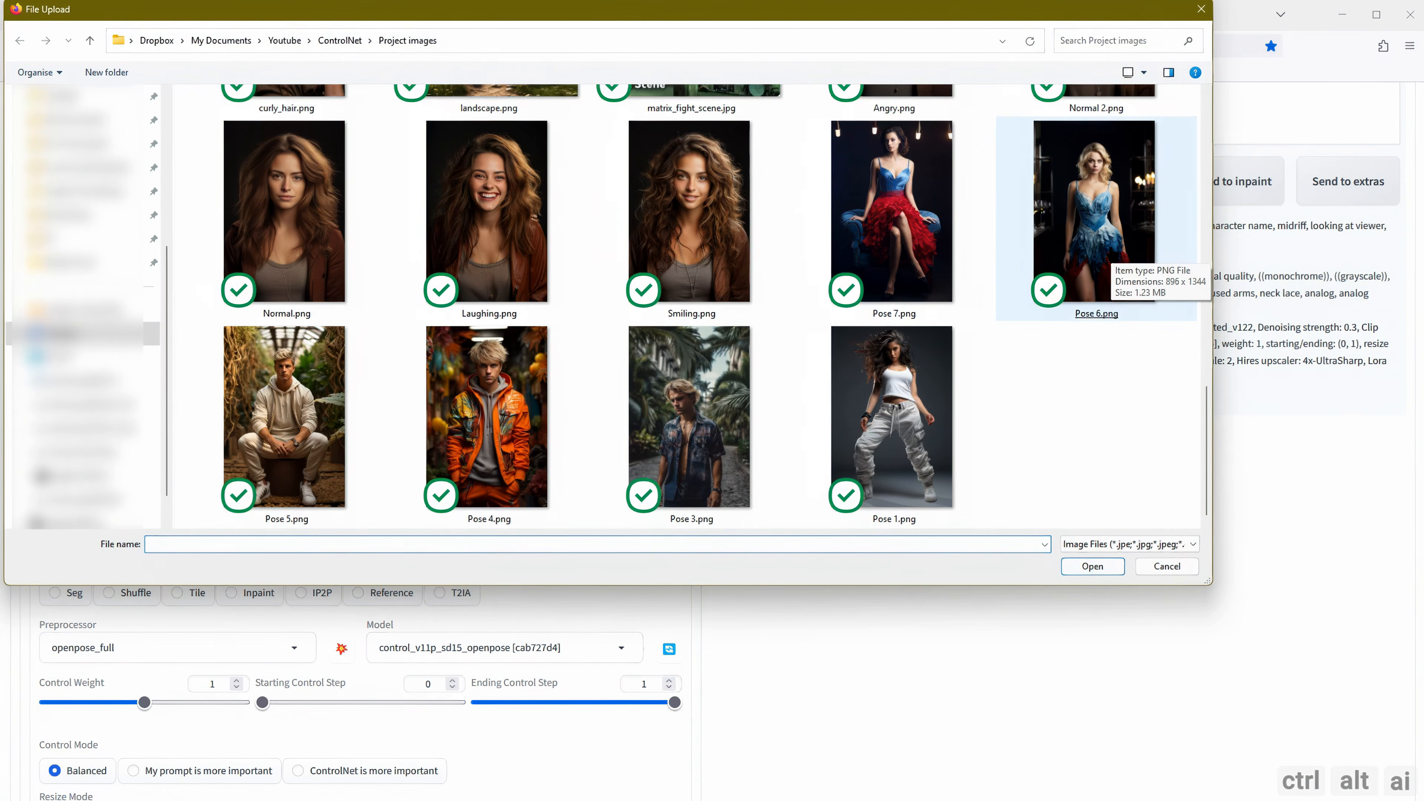
double_click(1099, 255)
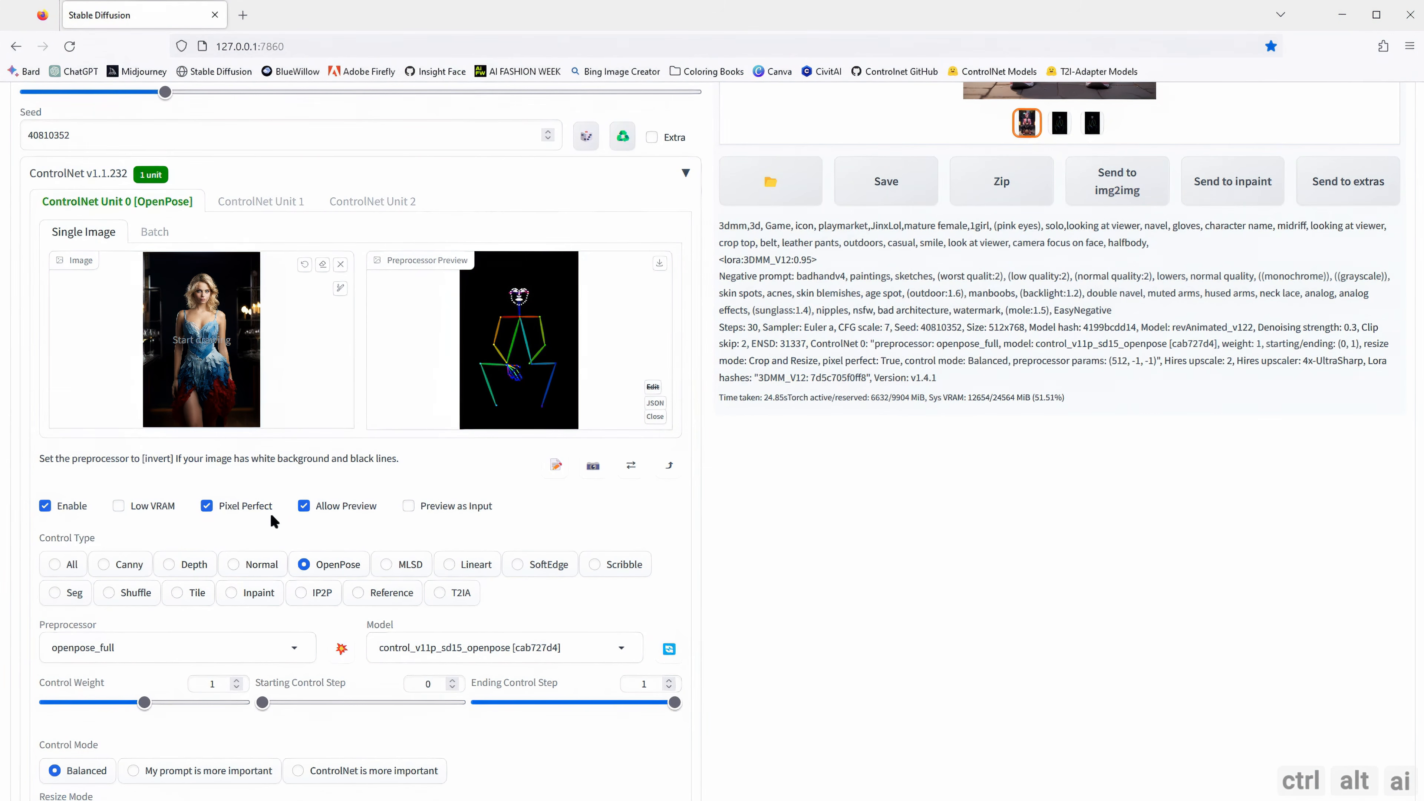
Step: Switch the control type to Canny and run the canny preprocessor preview on the new reference image
left_click(294, 653)
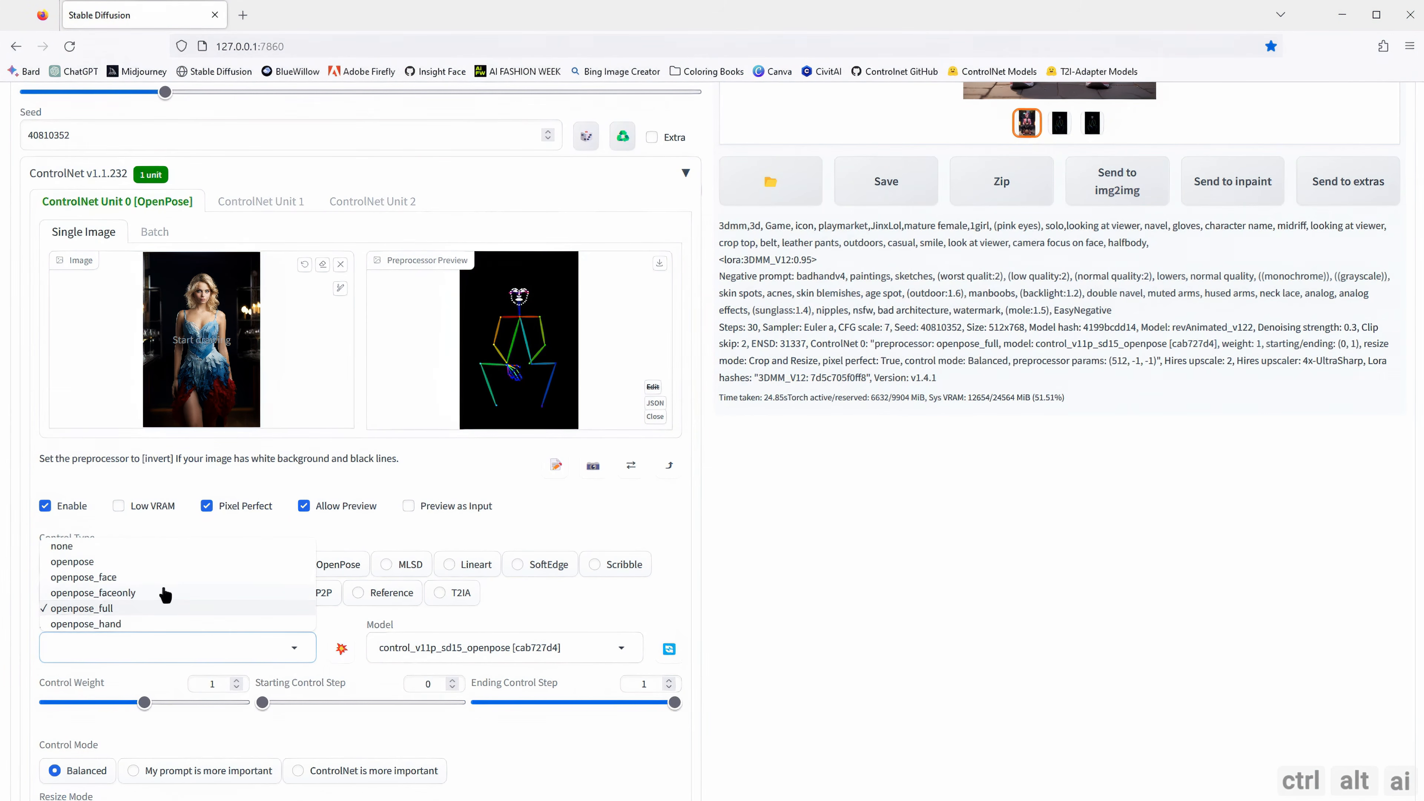
left_click(118, 564)
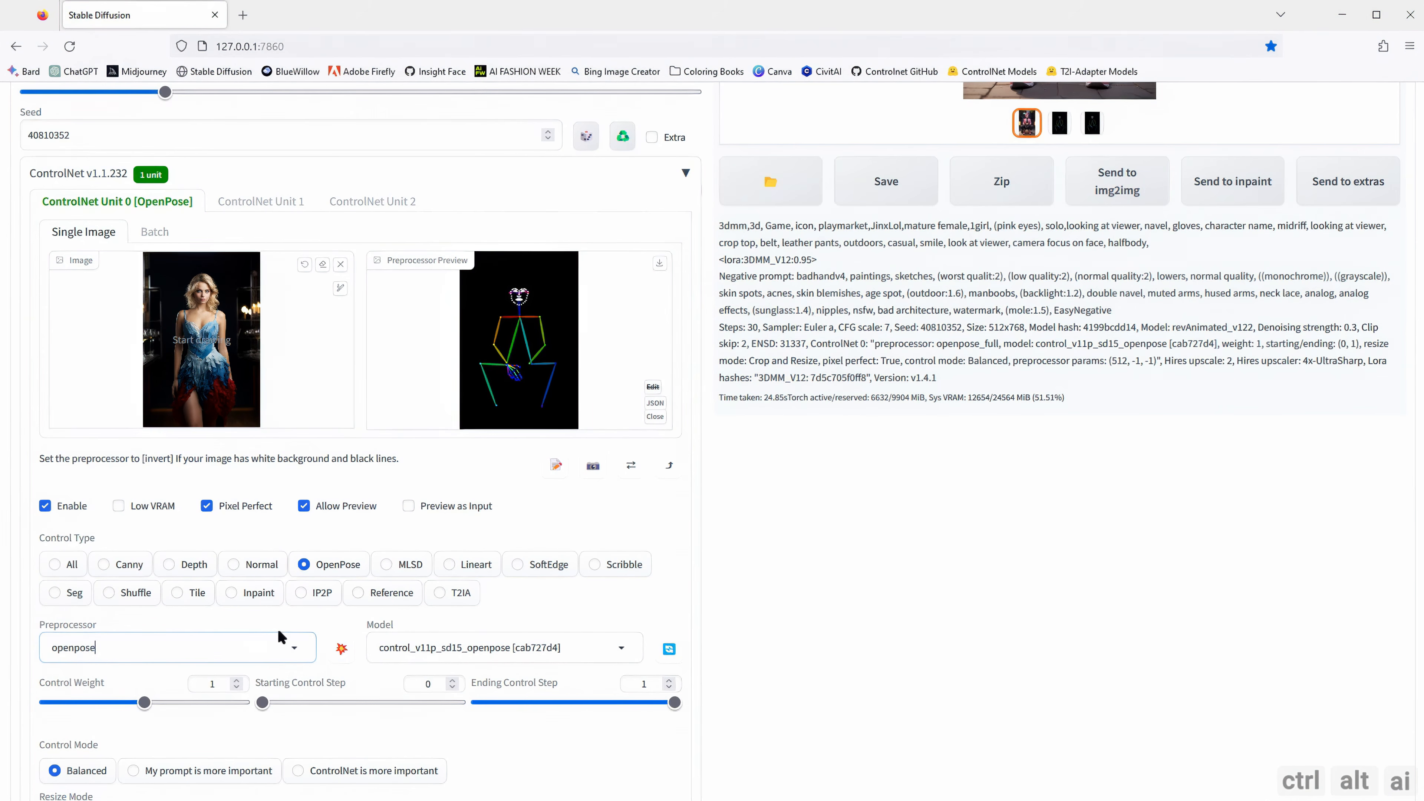
left_click(128, 566)
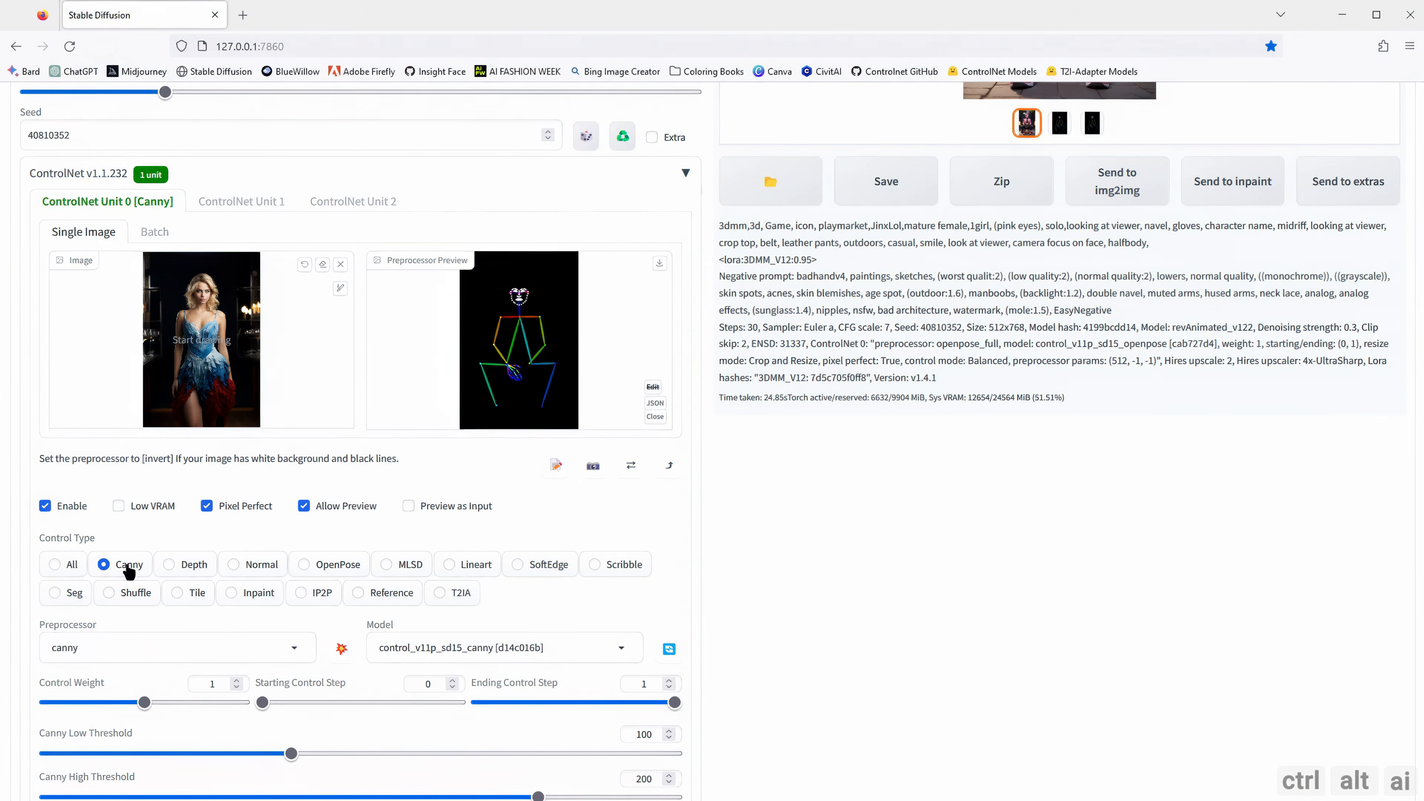
left_click(348, 651)
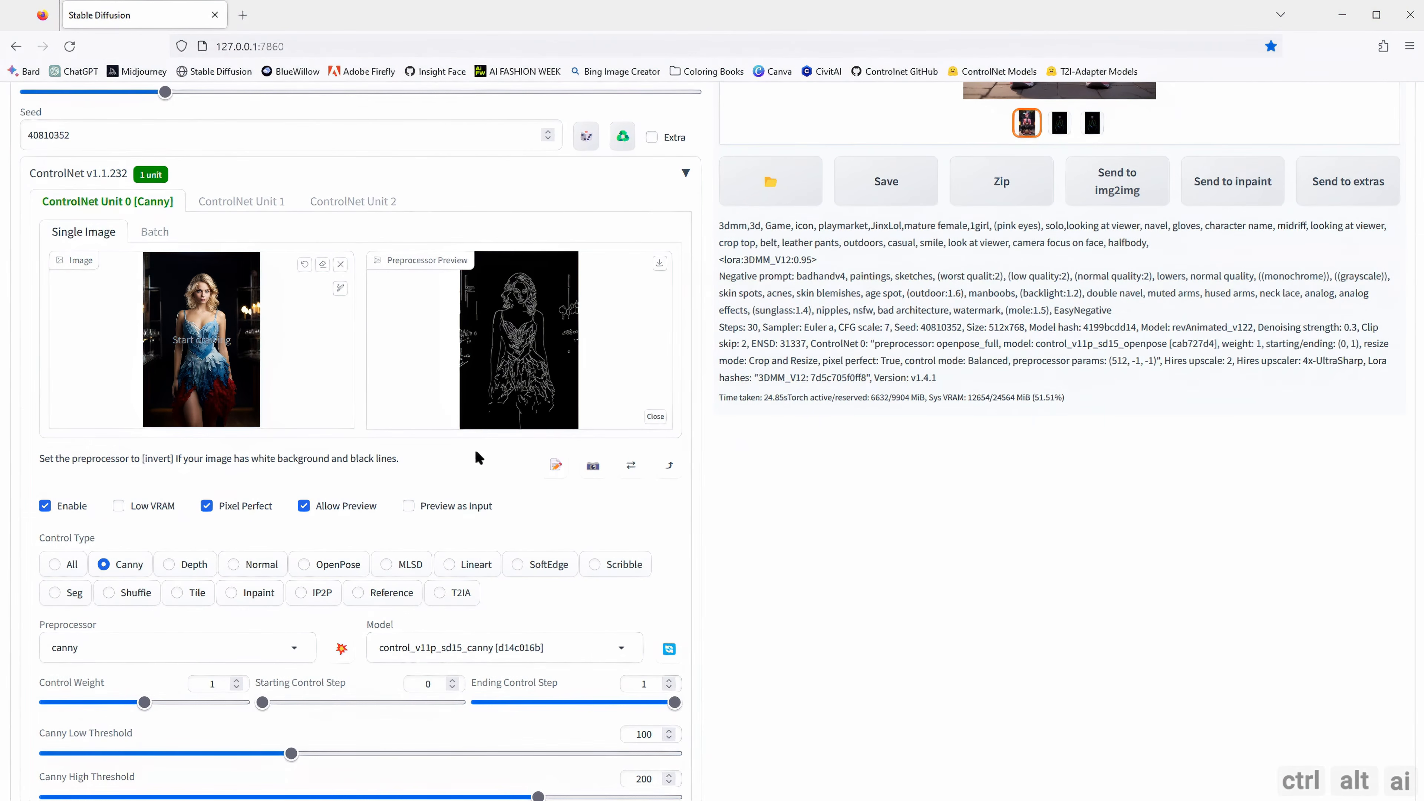
Step: Replace the positive prompt text before the LoRA tag with a version using "(red eyes)" and "bare shoulders", without "leather pants"
scroll(475, 449, "up", 8)
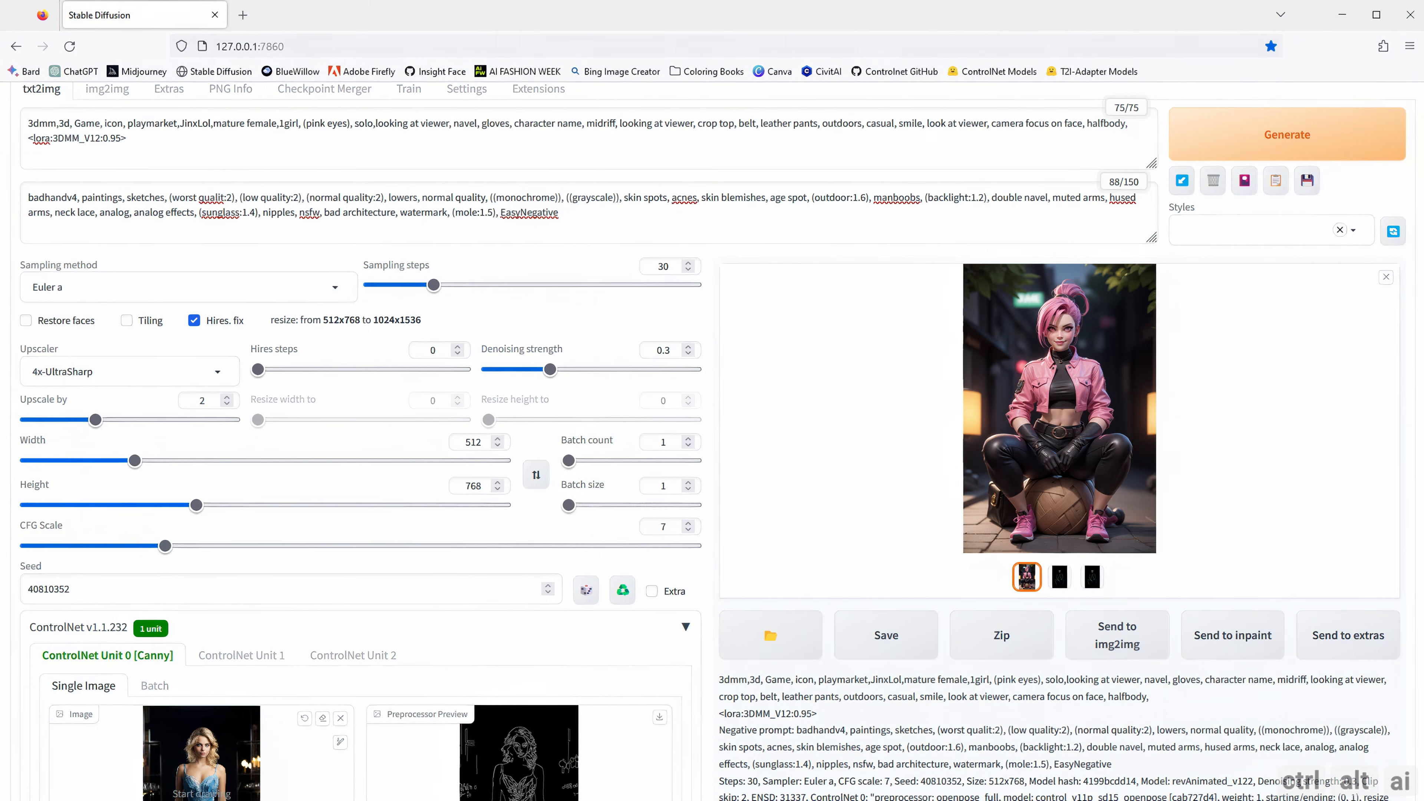
scroll(947, 213, "up", 2)
left_click_drag(1130, 198, 27, 198)
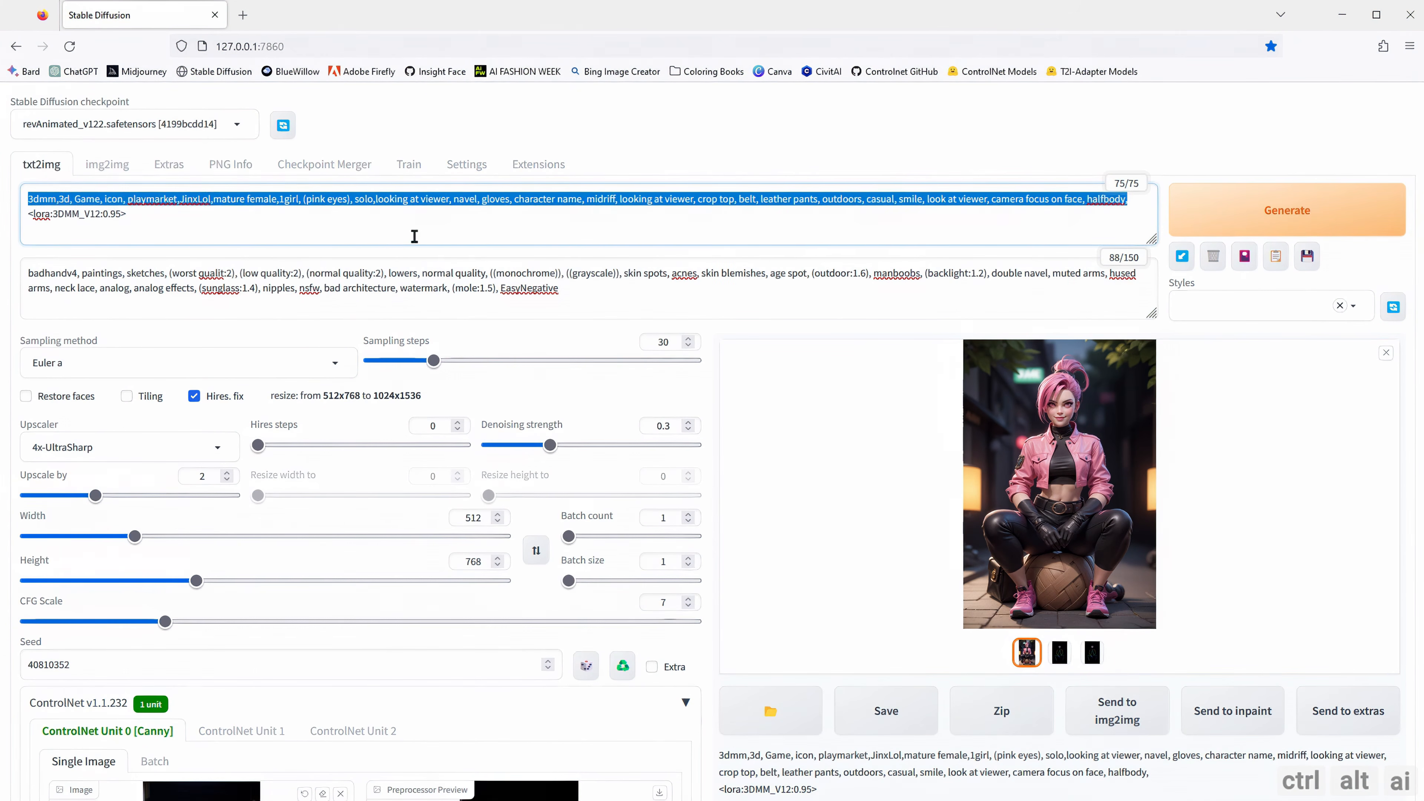
type("3dmm,3d, Game, icon, playmarket,JinxLol,mature female,1girl, (red eyes), solo,looking at viewer, navel, gloves, character name, midriff, bare shoulders, looking at viewer, crop top, belt,outdoors,, casual, smile, look at viewer, camera focus on face, halfbody,")
Step: Generate the image from the Canny reference, check its edge map output, and view the character image at full size
key("ctrl+Return")
scroll(852, 426, "down", 2)
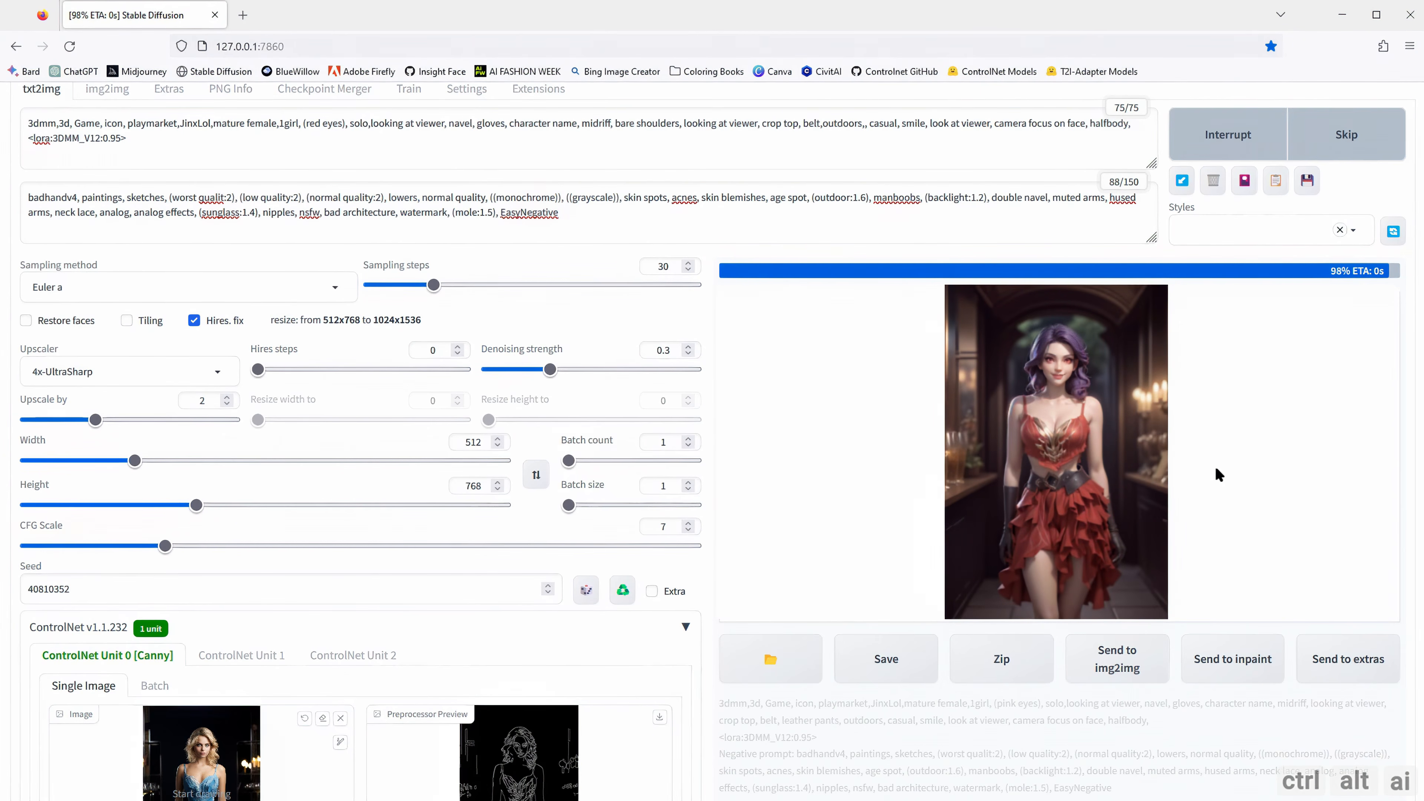
left_click(1059, 577)
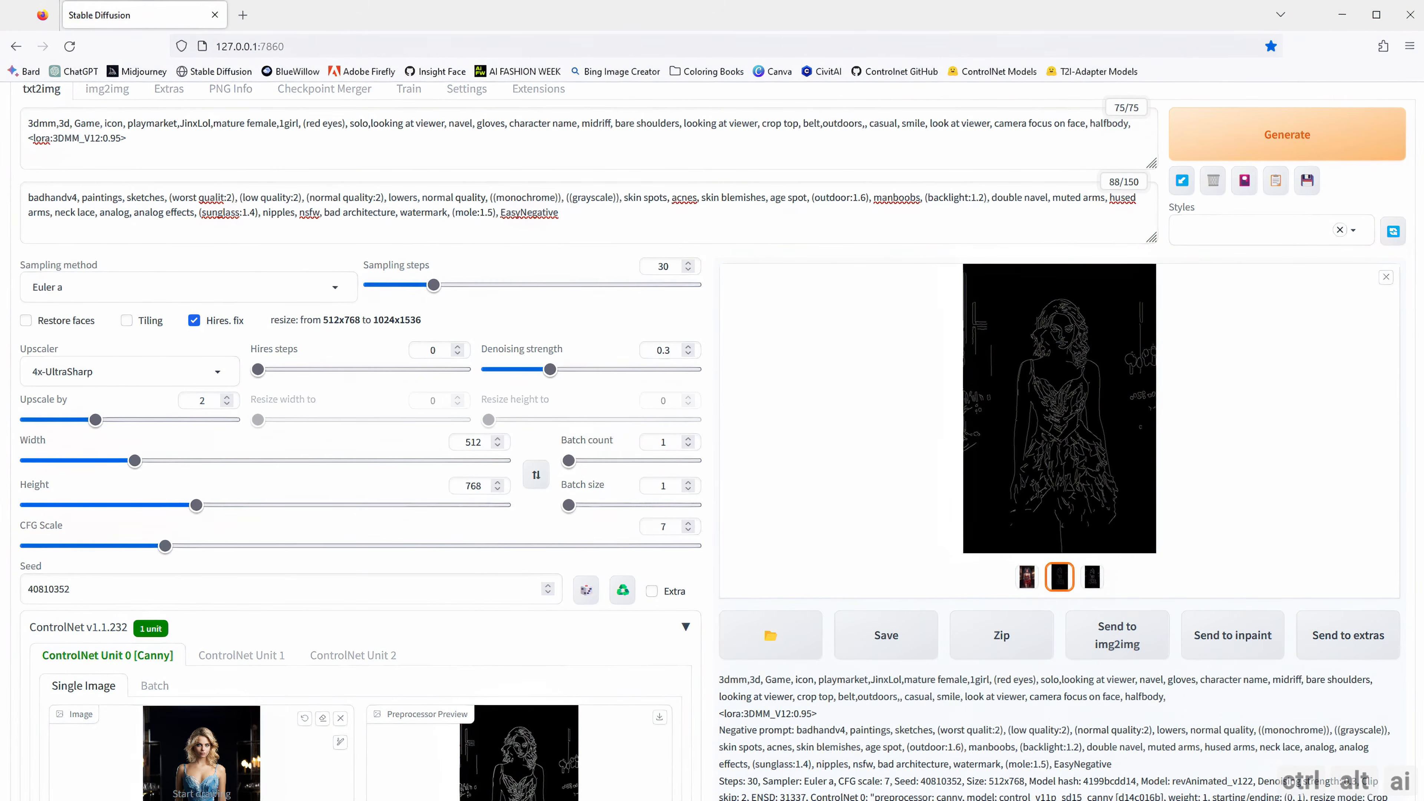
left_click(1029, 577)
scroll(842, 486, "down", 4)
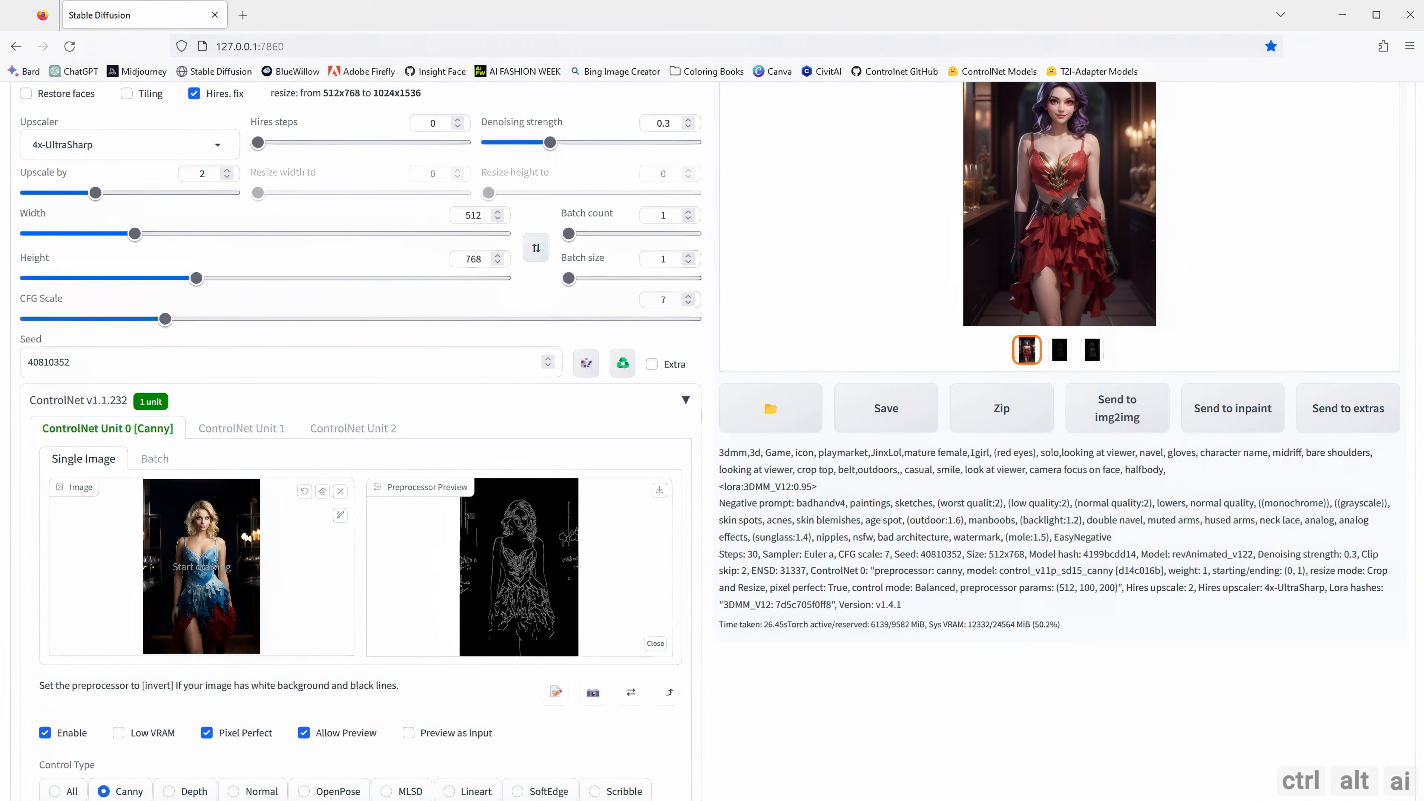
scroll(896, 550, "up", 3)
left_click(1066, 377)
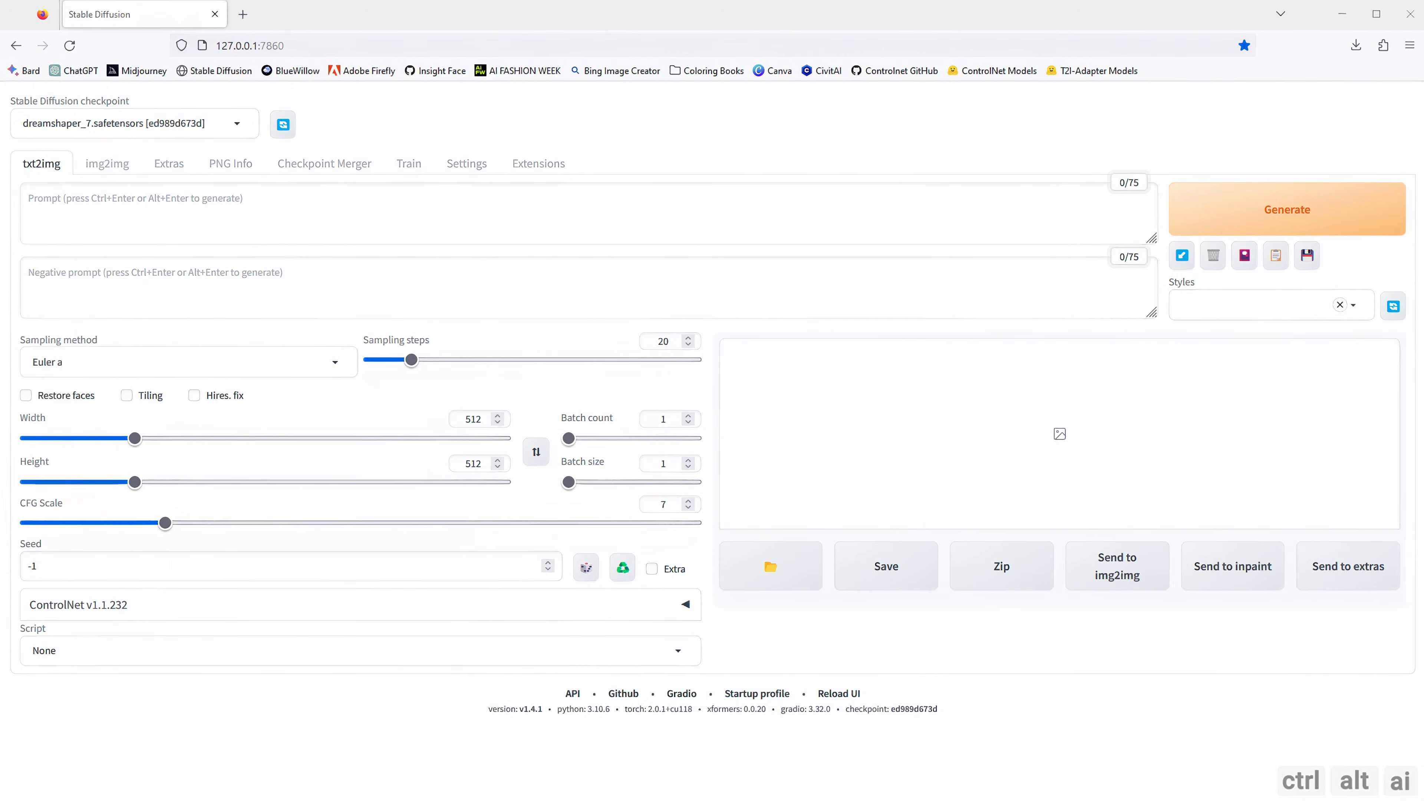
Step: Enter the positive prompt beginning "A forbidden castle high up in the mountains, pixel art" and the negative prompt "UnrealisticDream, FastNegativeV2"
left_click(123, 217)
type("A forbidden castle high up in the mountains, pixel art, (intricate details:1.12), hdr, (intricate details, hyperdetailed:1.15), (natural skin texture, hyperrealism, soft light, sharp:1.2), game art, key visual, surreal")
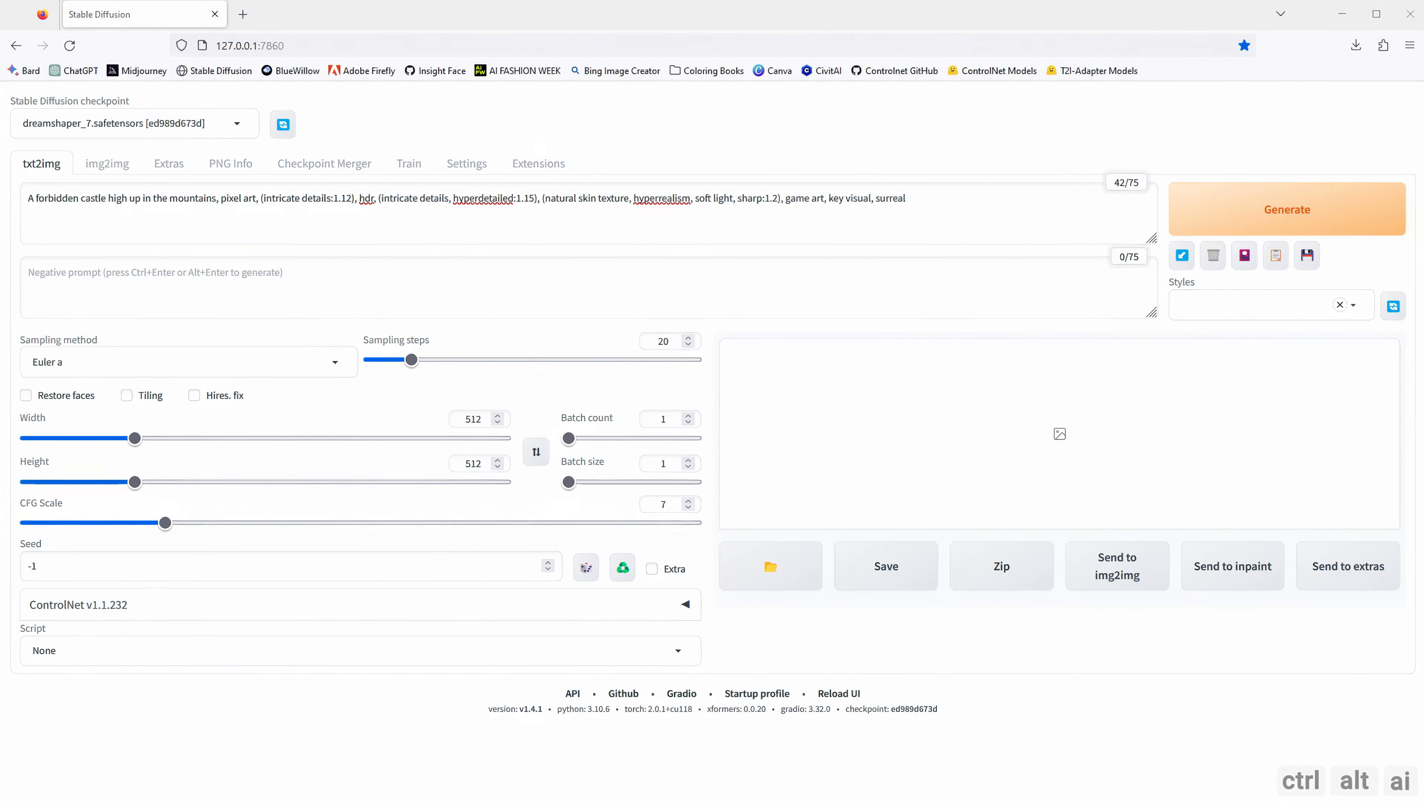
left_click(134, 282)
type("UnrealisticDream, FastNegativeV2")
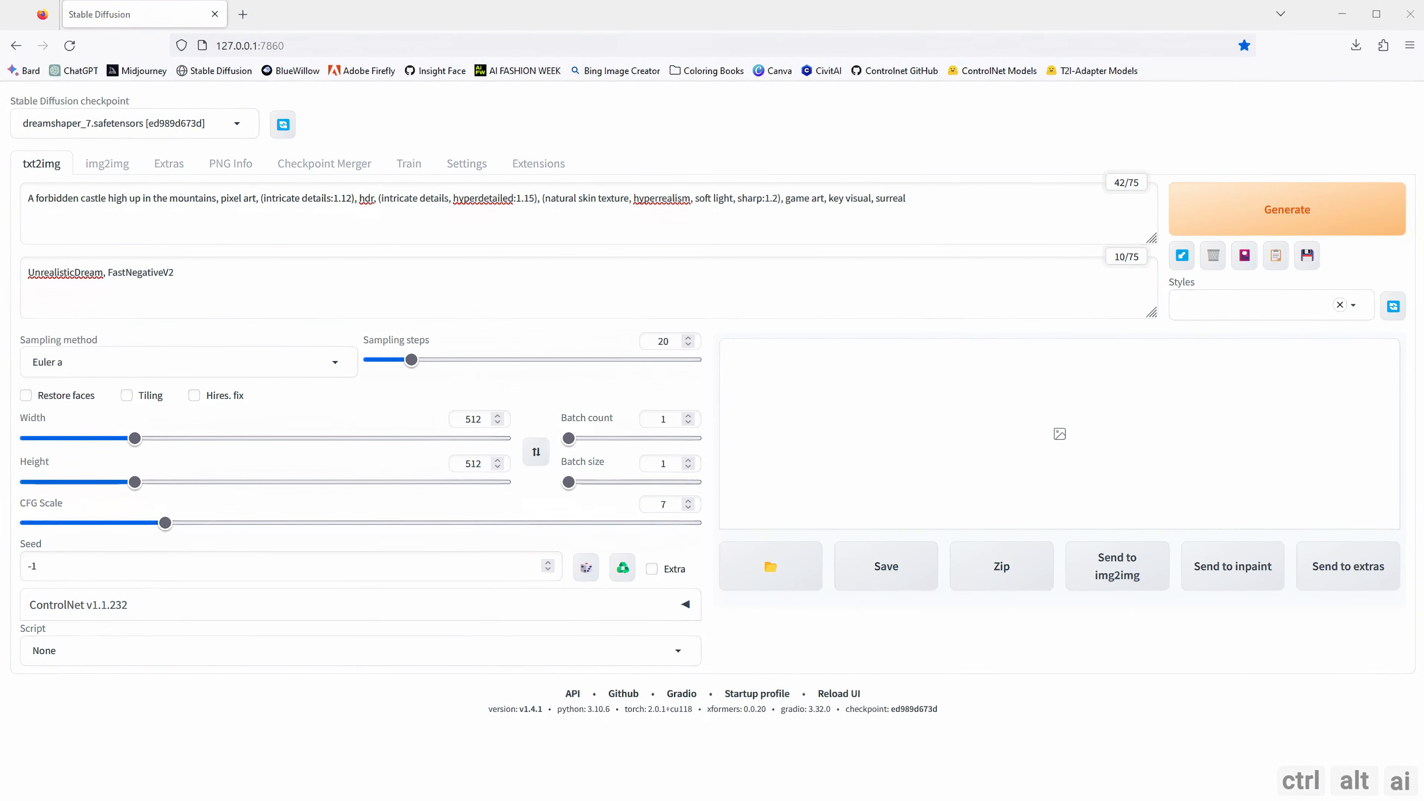
left_click(13, 572)
key("ctrl+a")
key("ctrl+v")
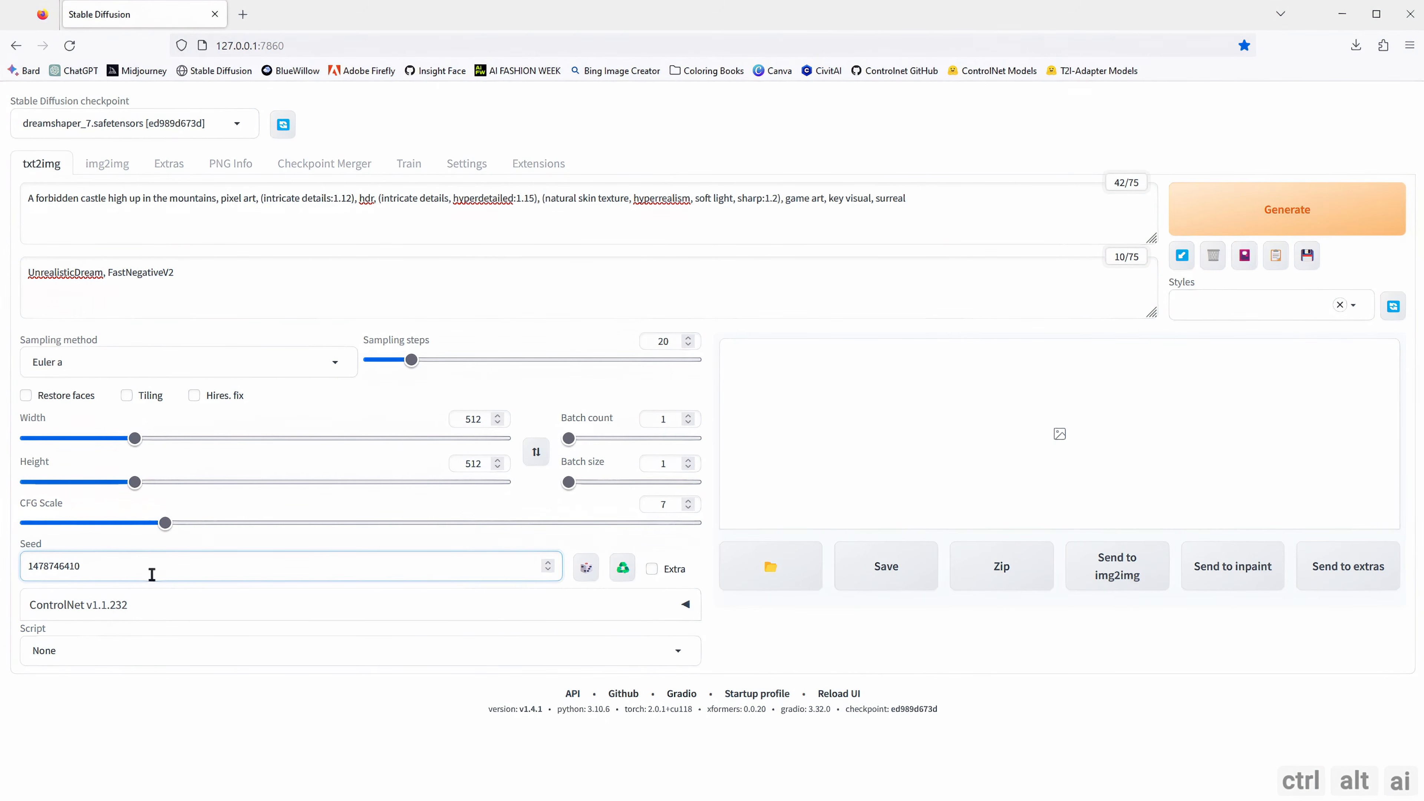
Step: Set the sampling steps to 35 and the sampling method to DPM++ SDE Karras
left_click_drag(669, 342, 617, 341)
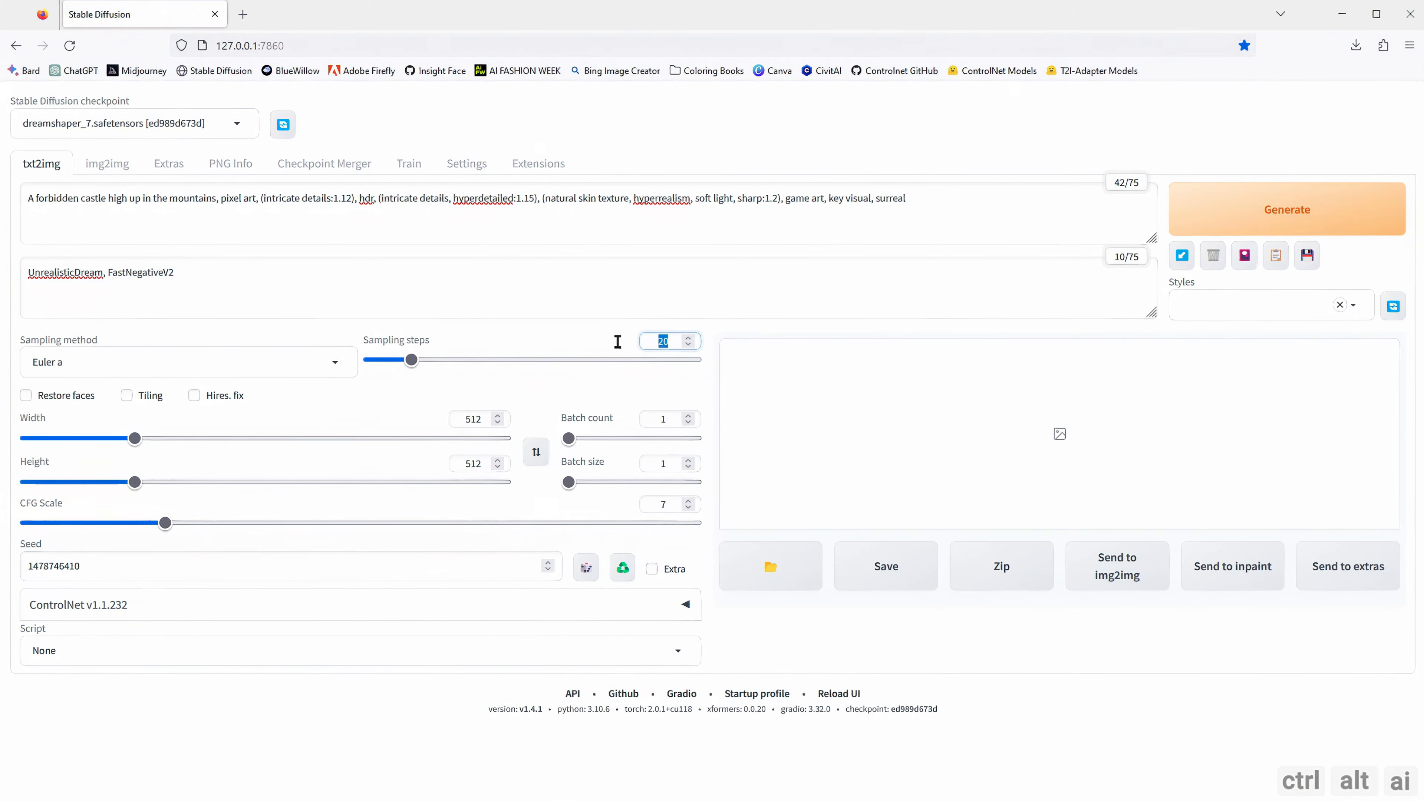
type("35")
left_click(338, 361)
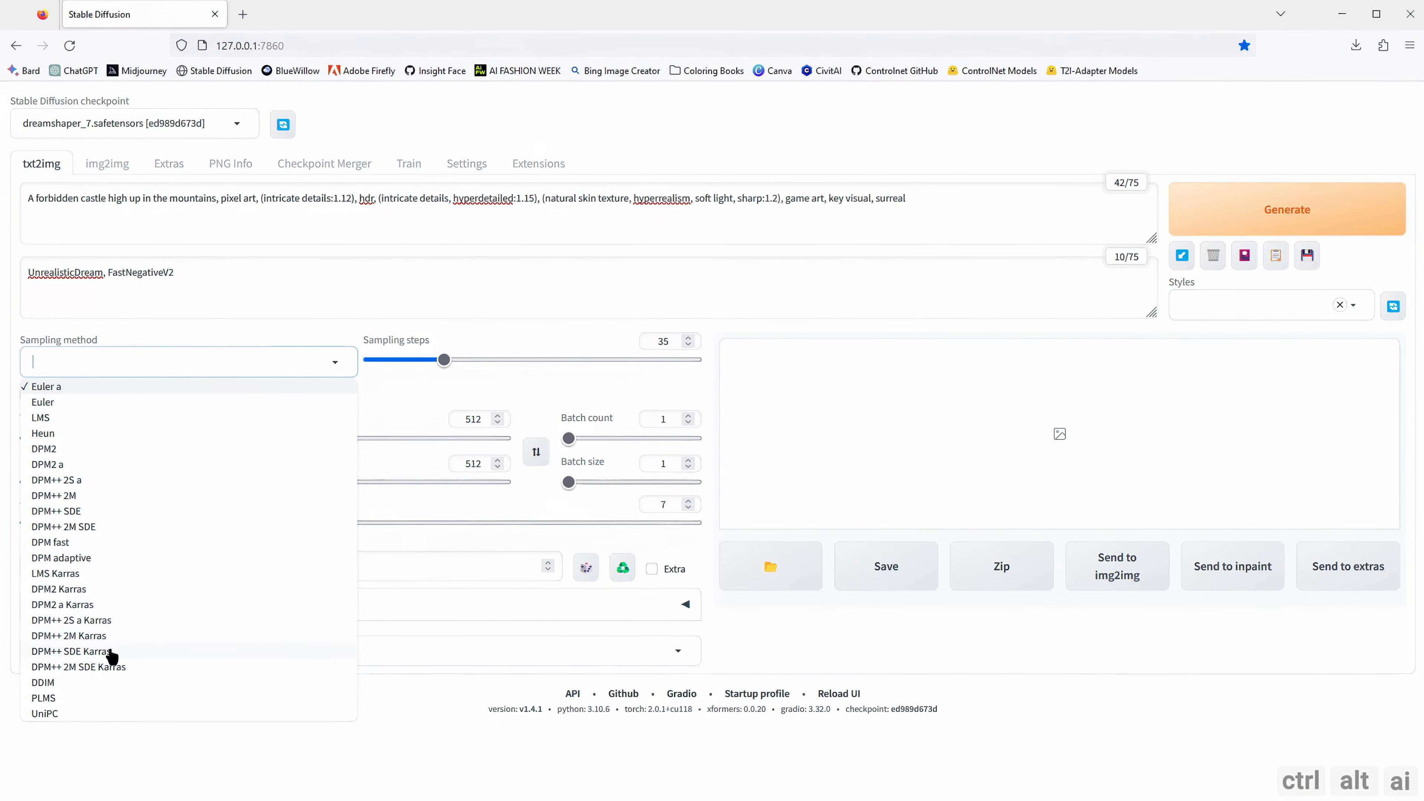
left_click(100, 652)
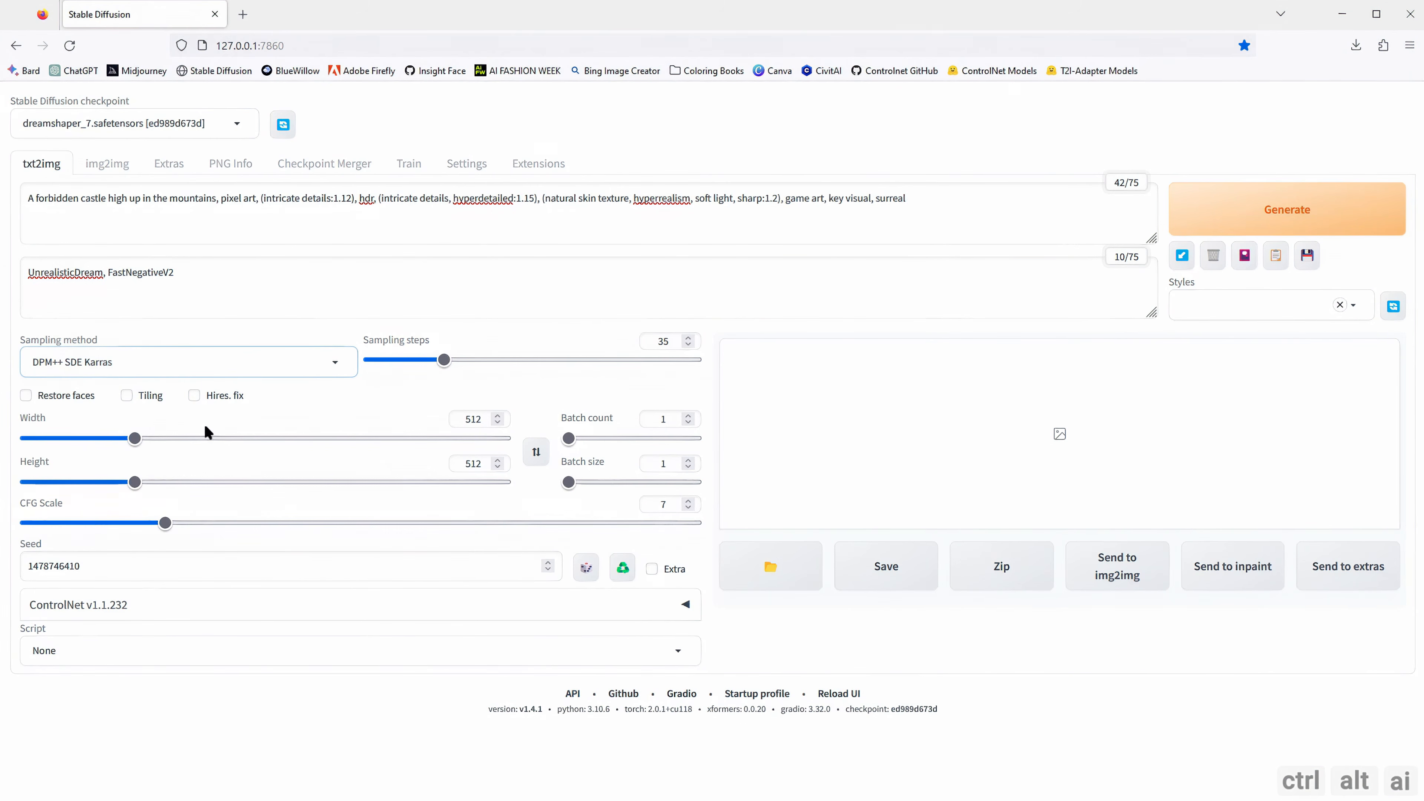
Step: Enable Hires. fix with the Latent upscaler and an upscale factor of 1.75
left_click(194, 396)
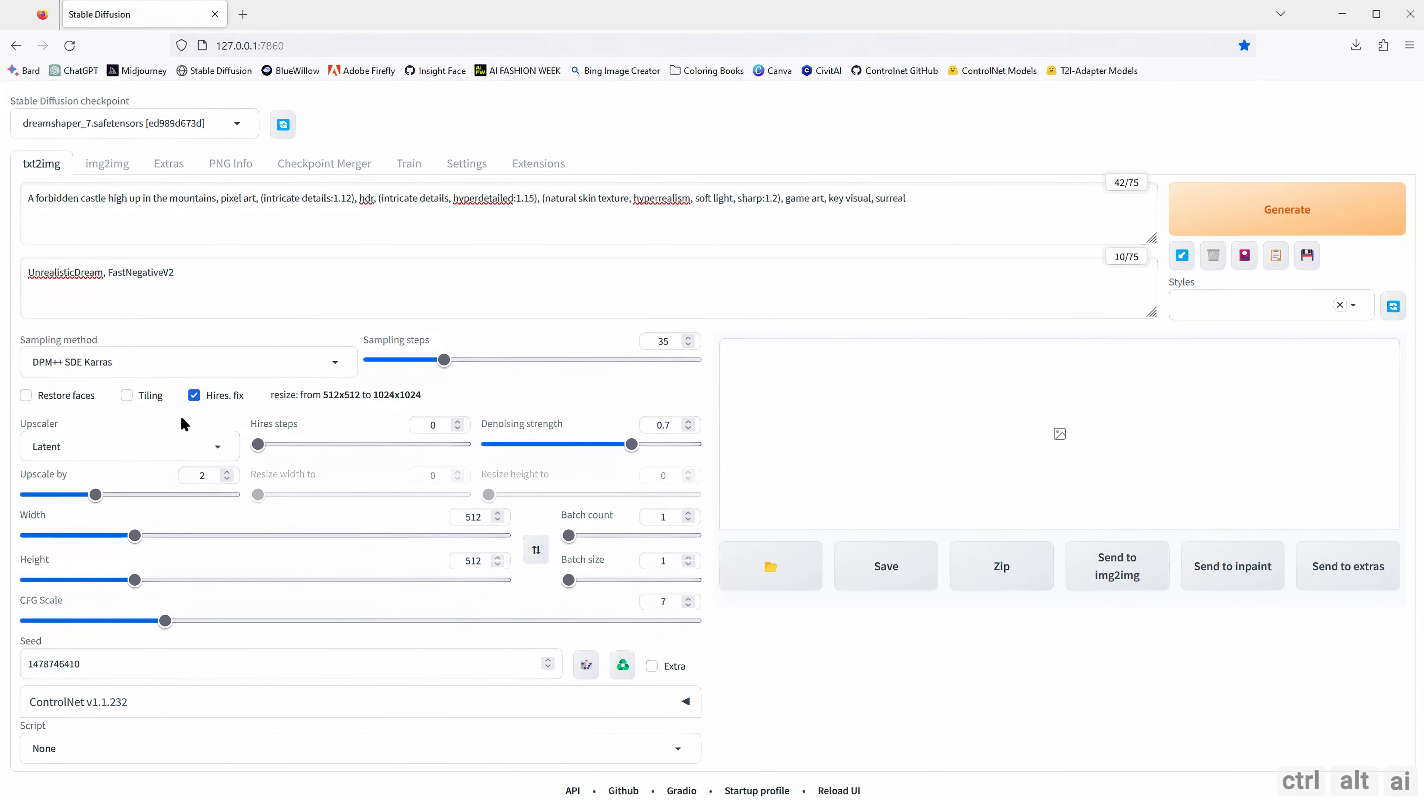
left_click(221, 450)
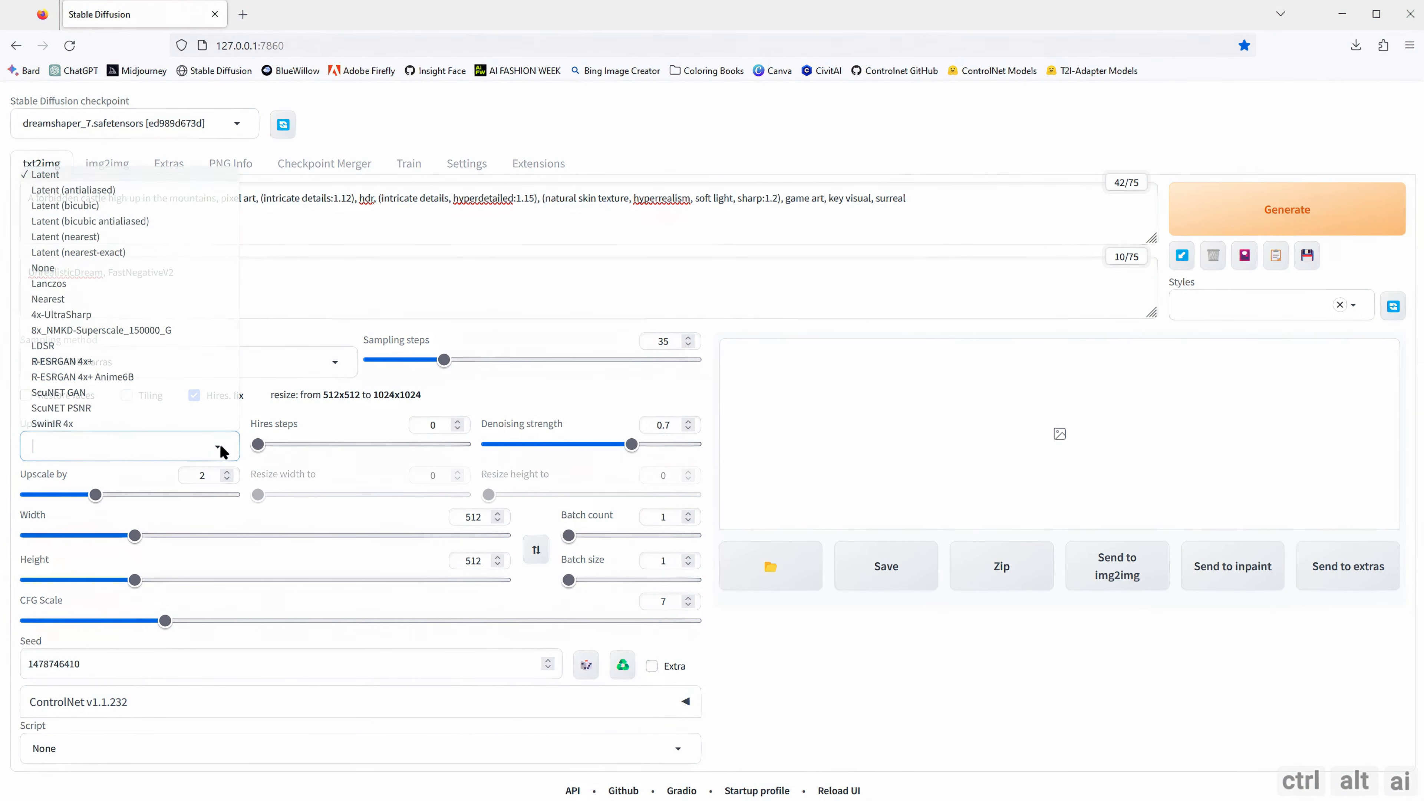
left_click(52, 176)
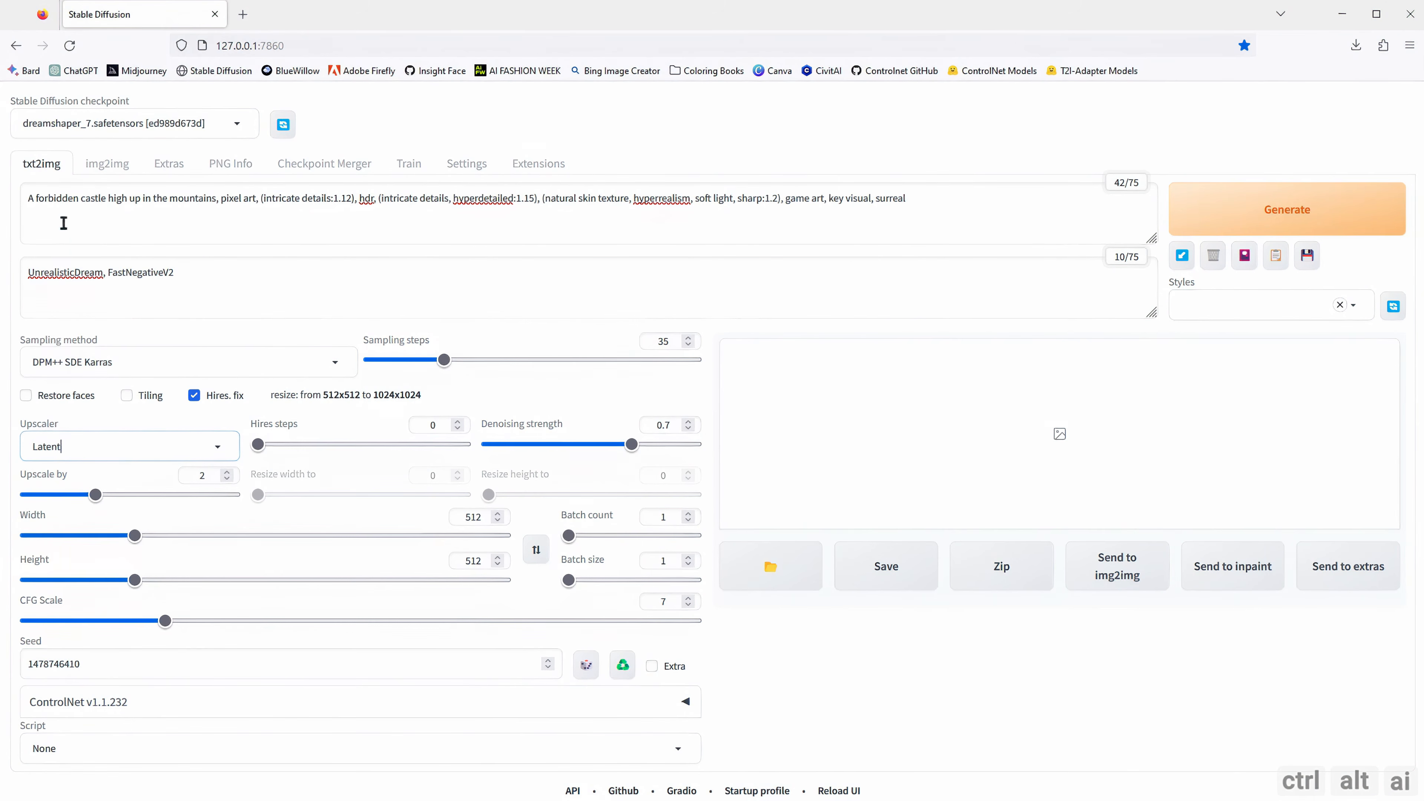
left_click_drag(209, 477, 182, 477)
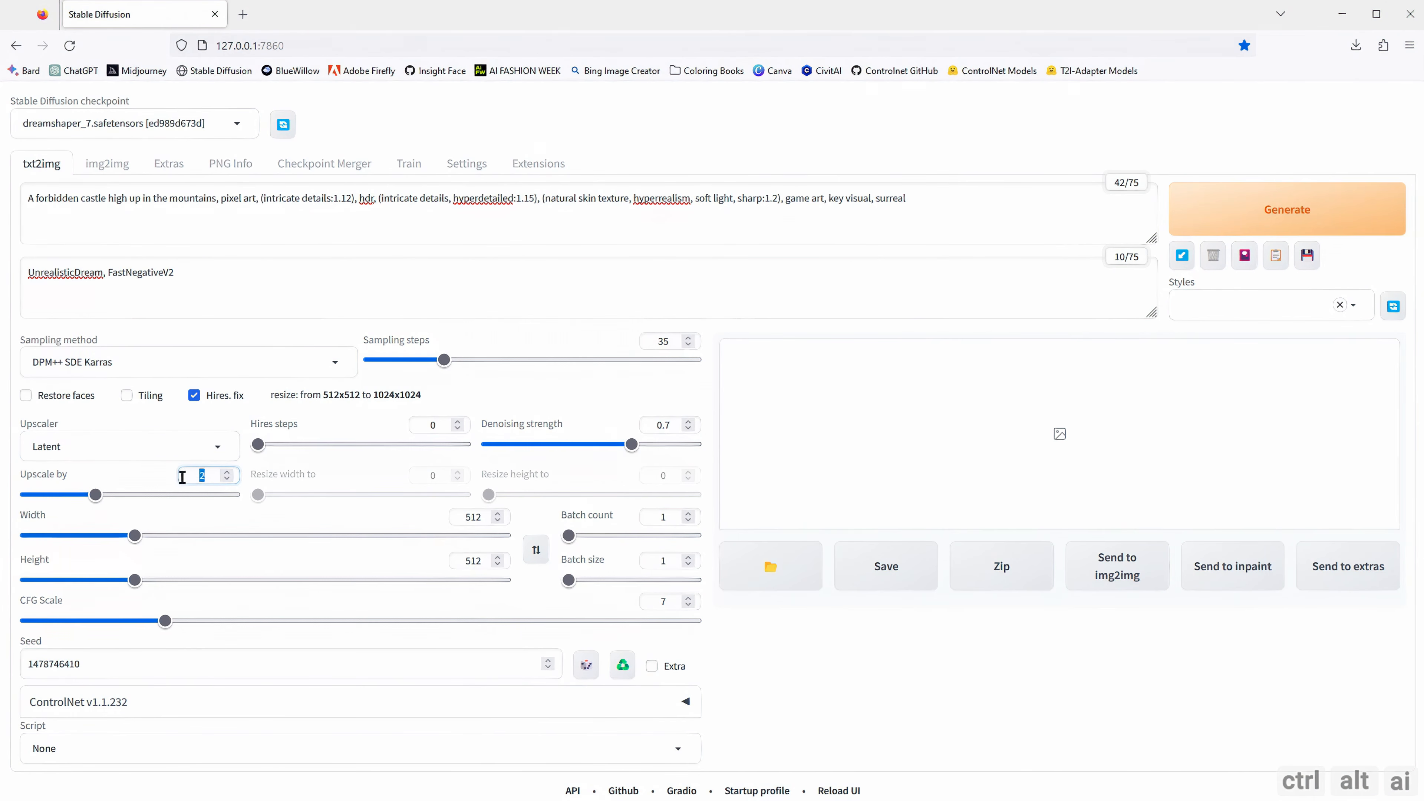
type("1.75")
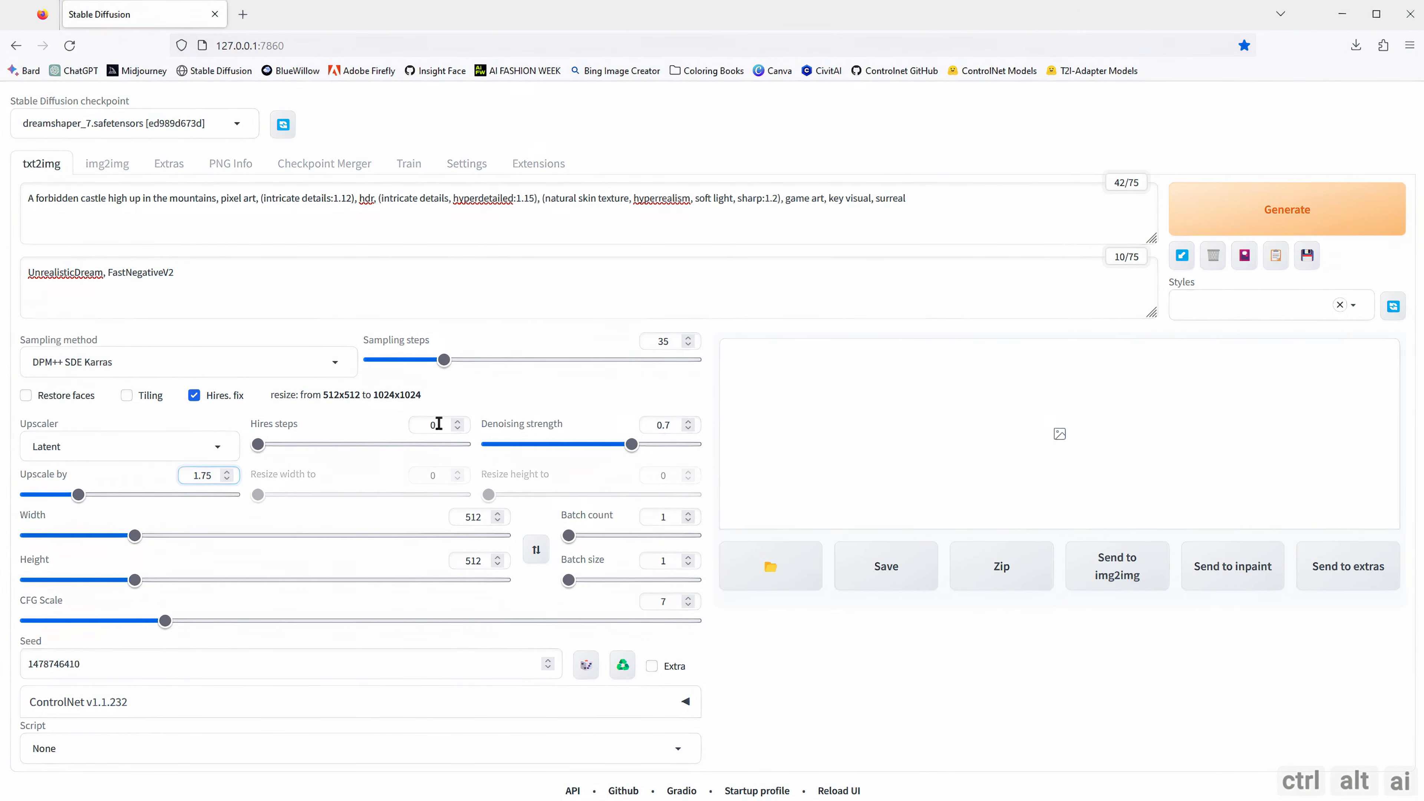
Step: Set the hires steps to 40 and the denoising strength to 0.6
left_click_drag(441, 425, 387, 429)
type("40")
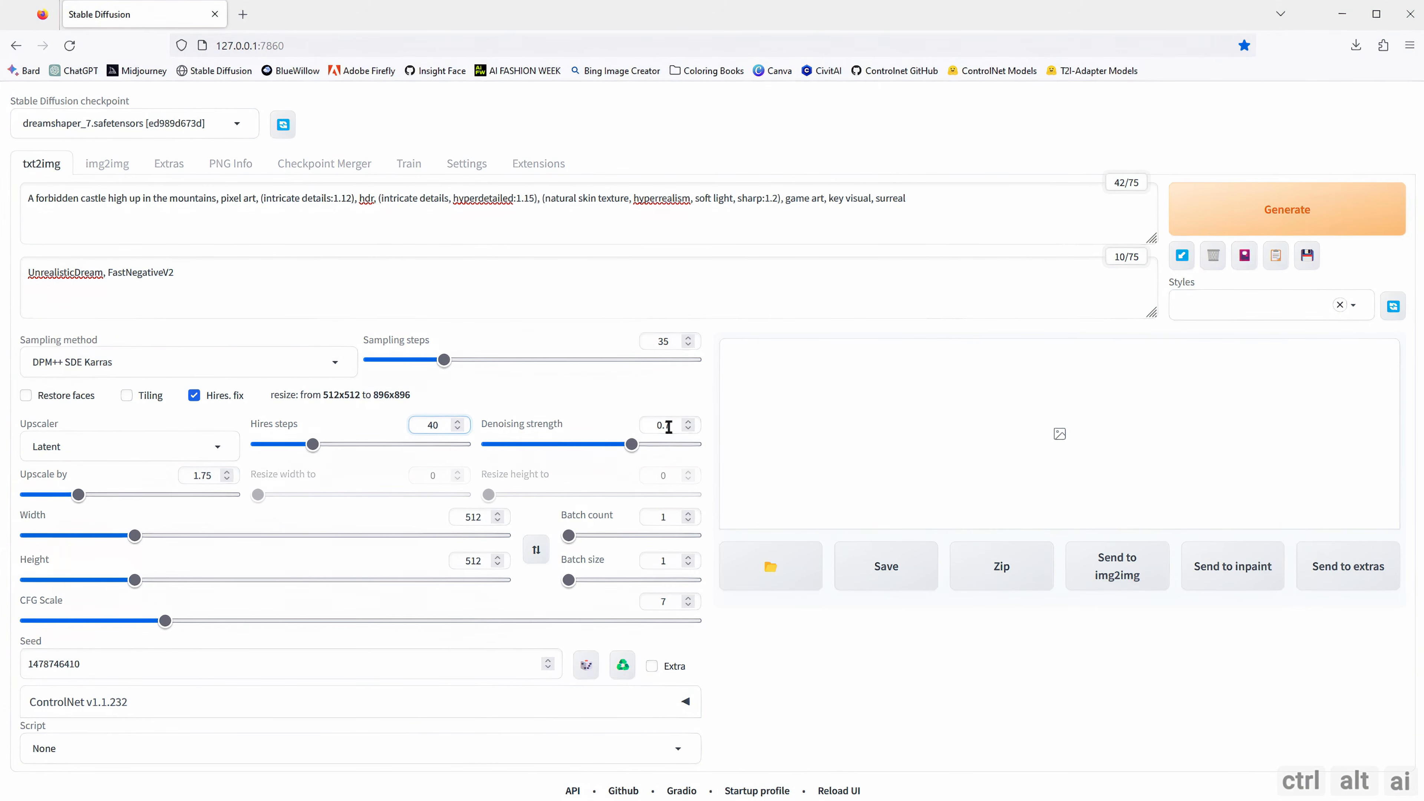
left_click(650, 421)
key("BackSpace")
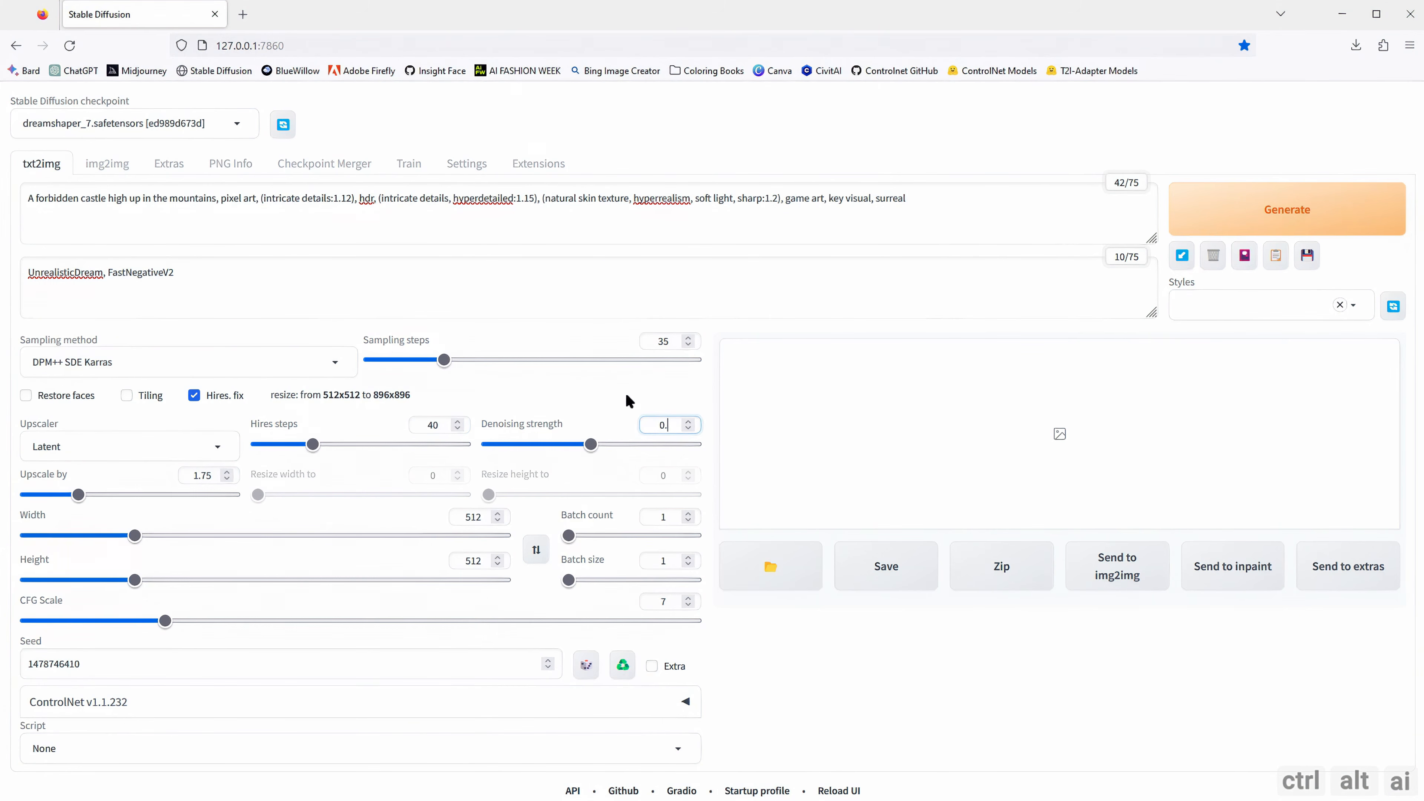
type("6")
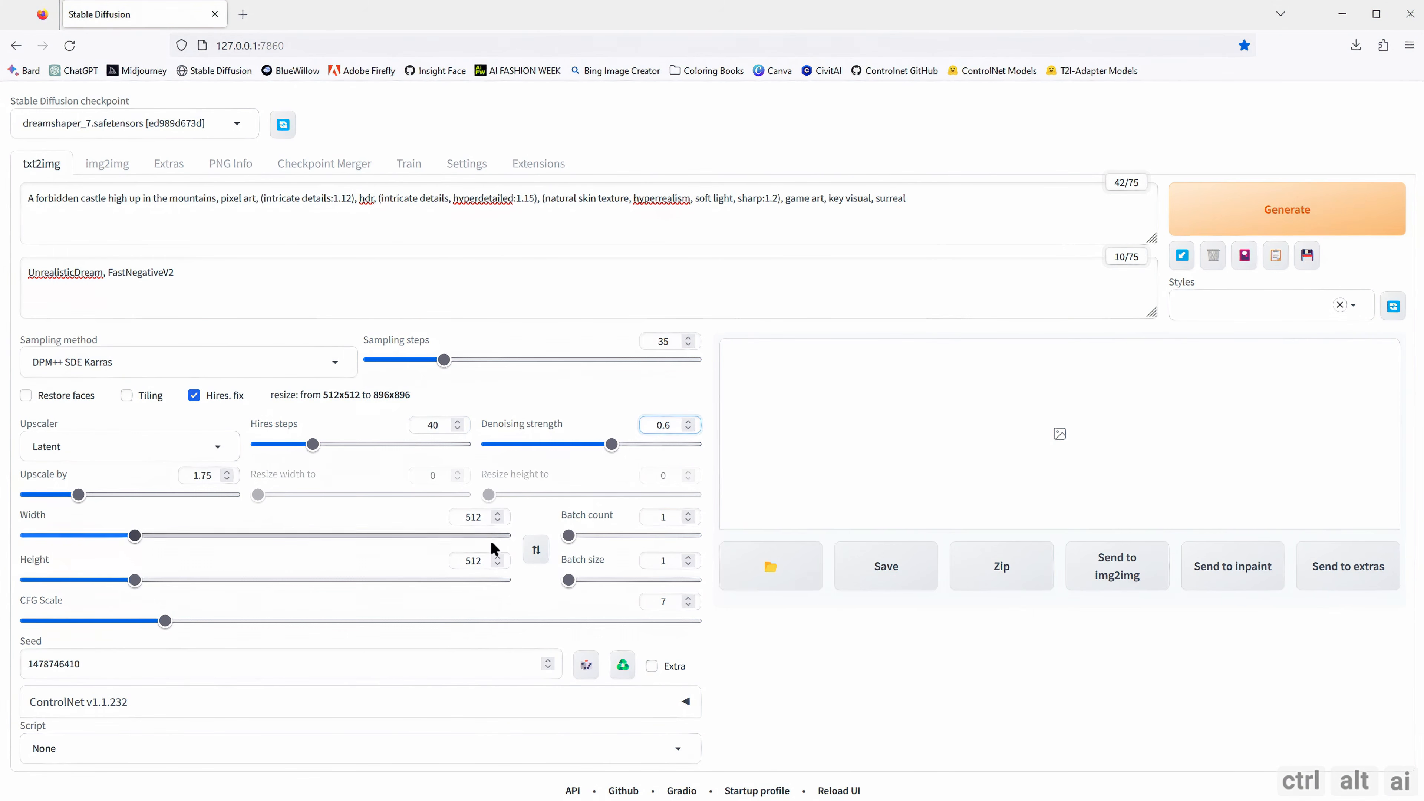
Step: Set the image width to 768
left_click_drag(483, 517, 455, 516)
type("768")
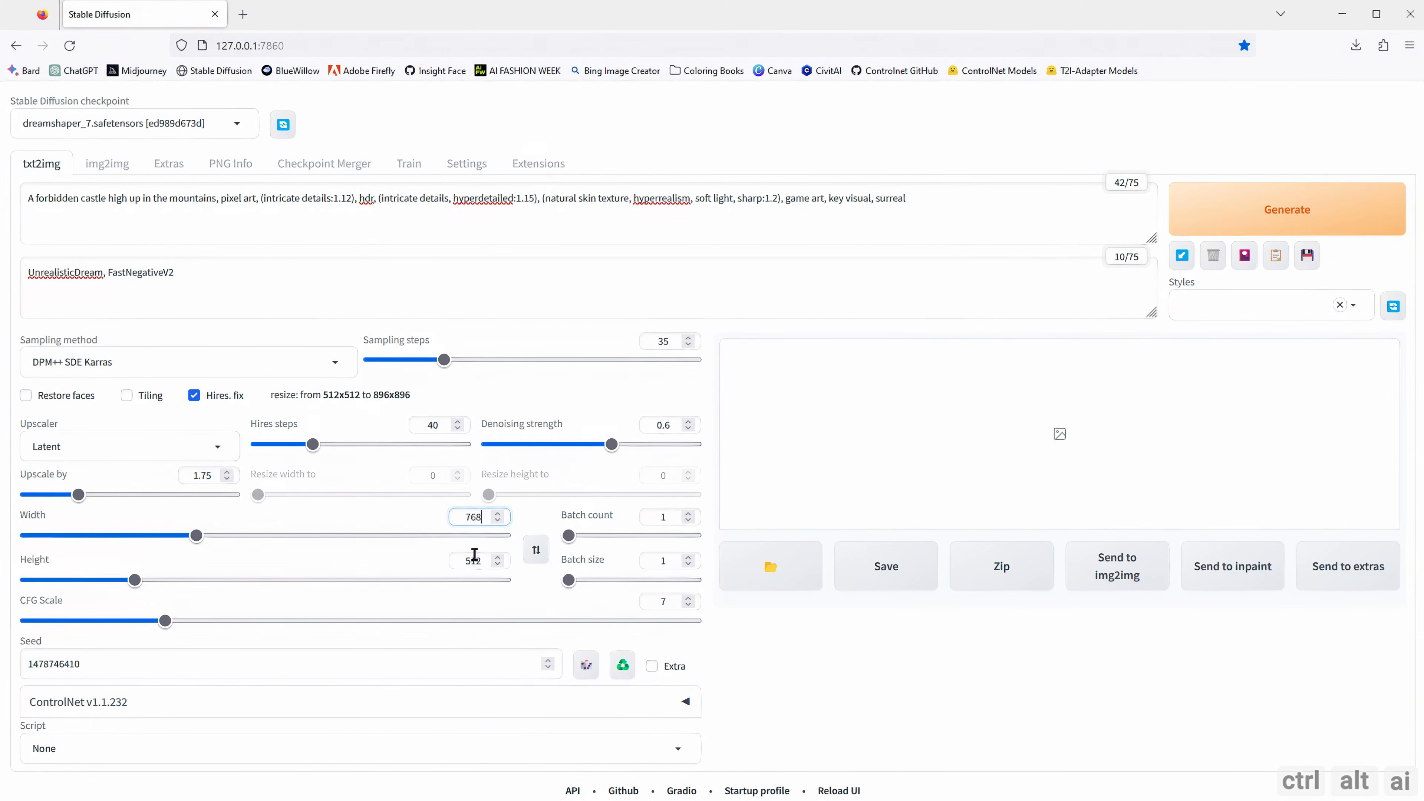
left_click(521, 579)
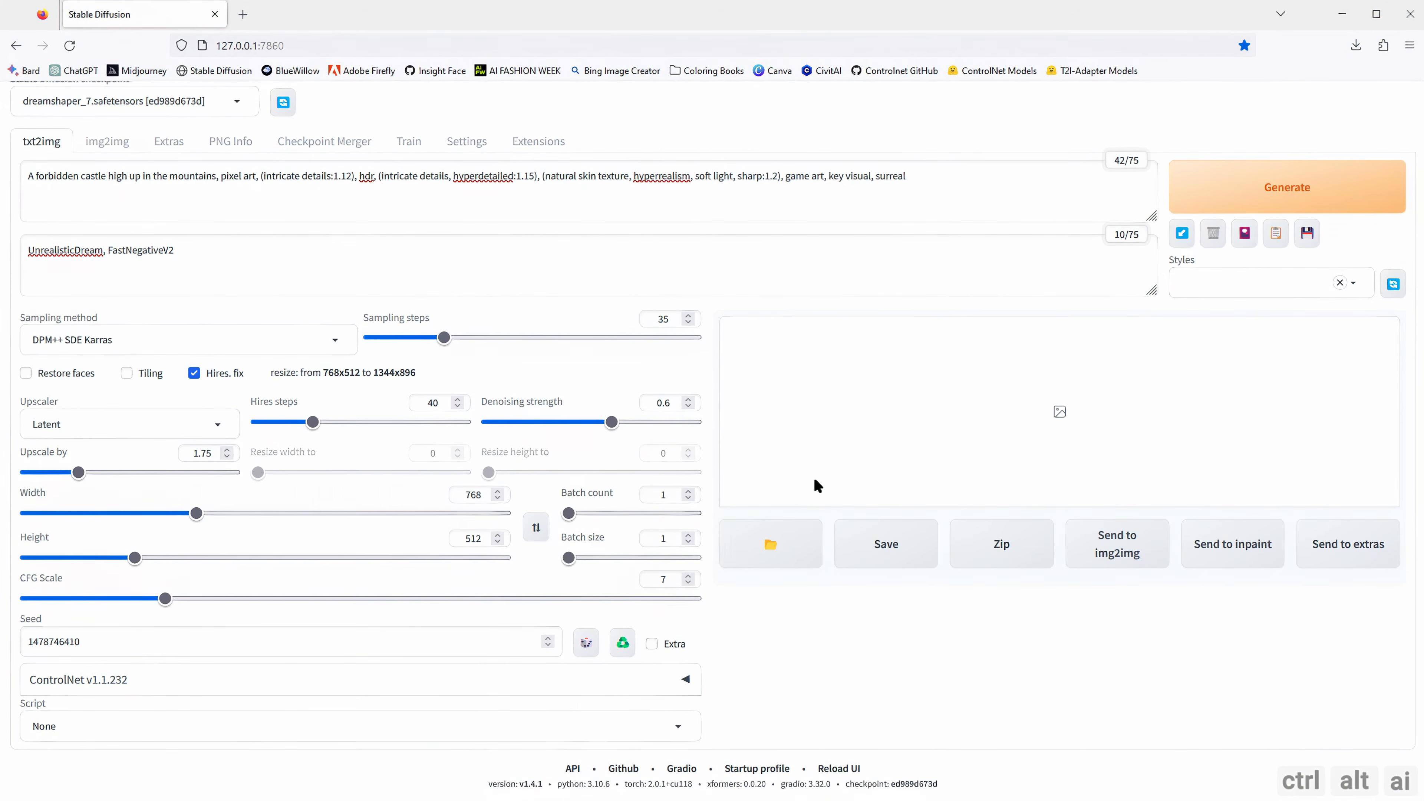
Step: Generate the castle image without ControlNet and view it at full size
left_click(1251, 219)
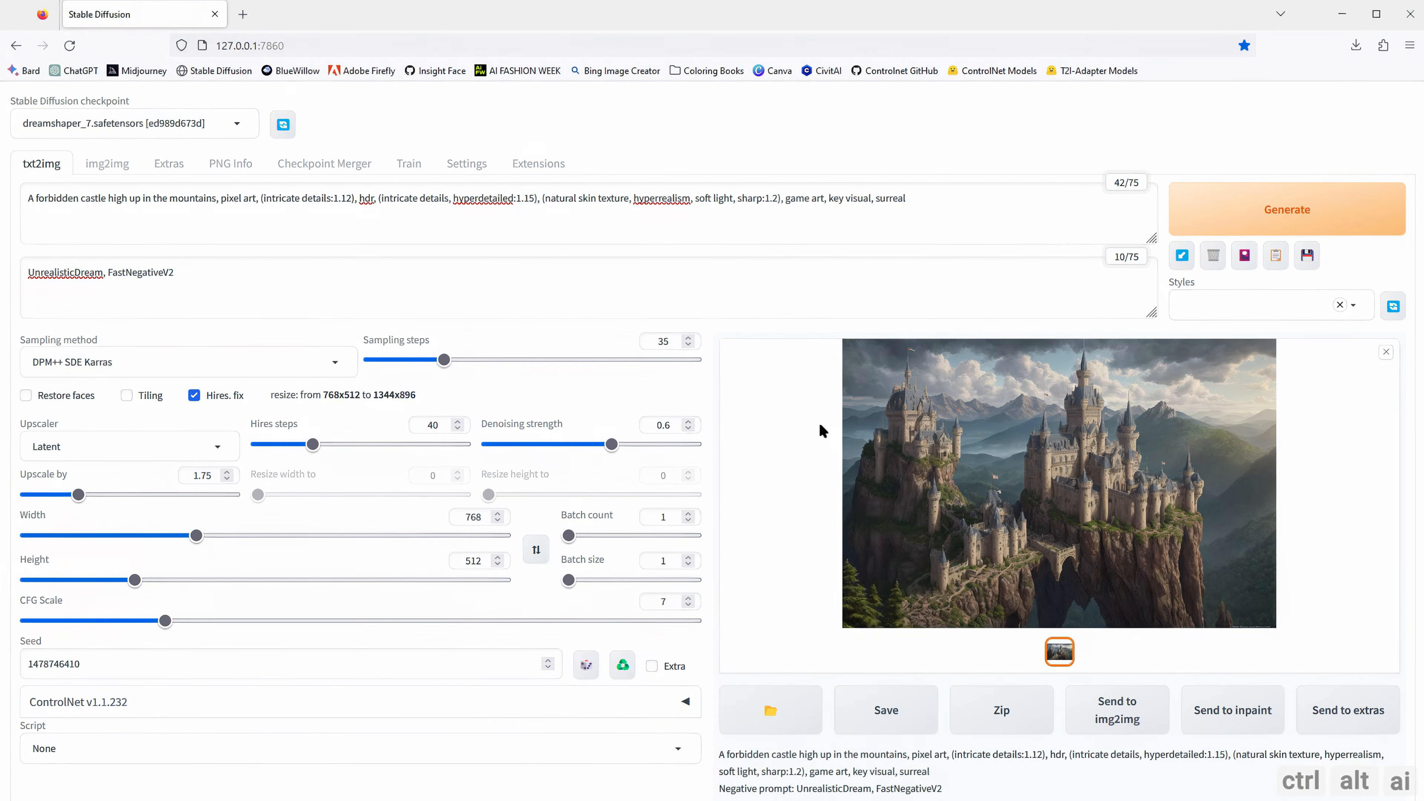
left_click(977, 468)
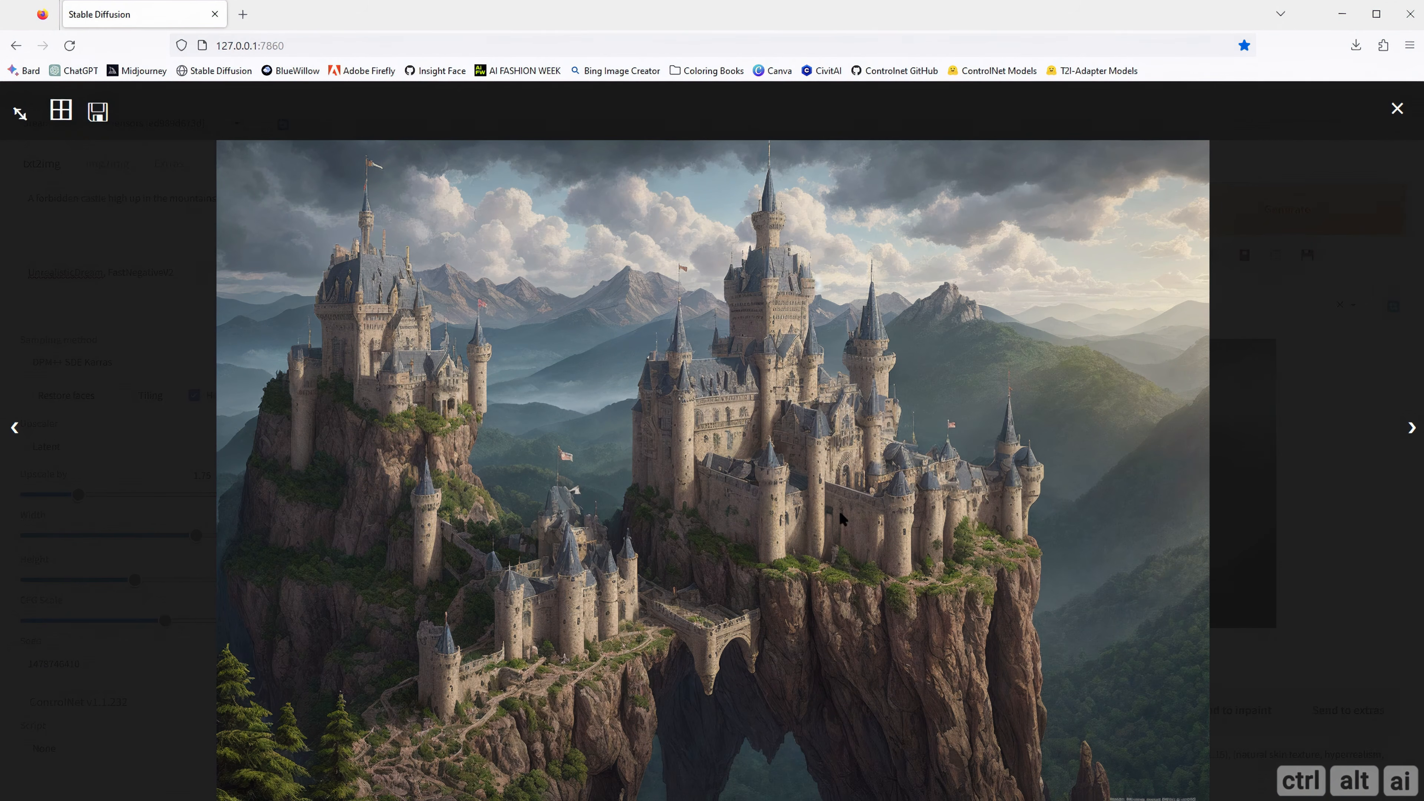
left_click(1301, 434)
Step: Load landscape.png as the reference image in ControlNet Unit 0
scroll(766, 483, "down", 3)
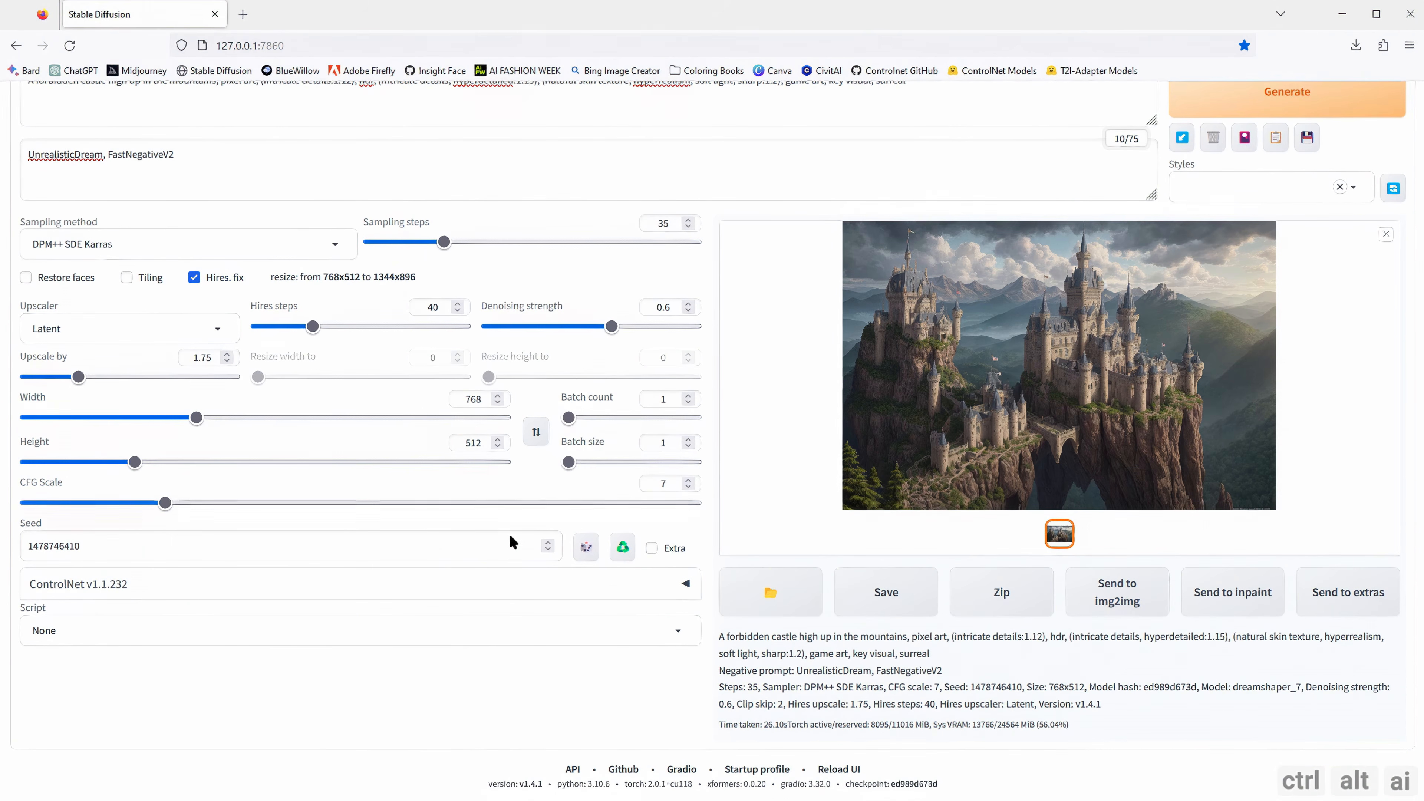
left_click(664, 593)
scroll(318, 600, "down", 5)
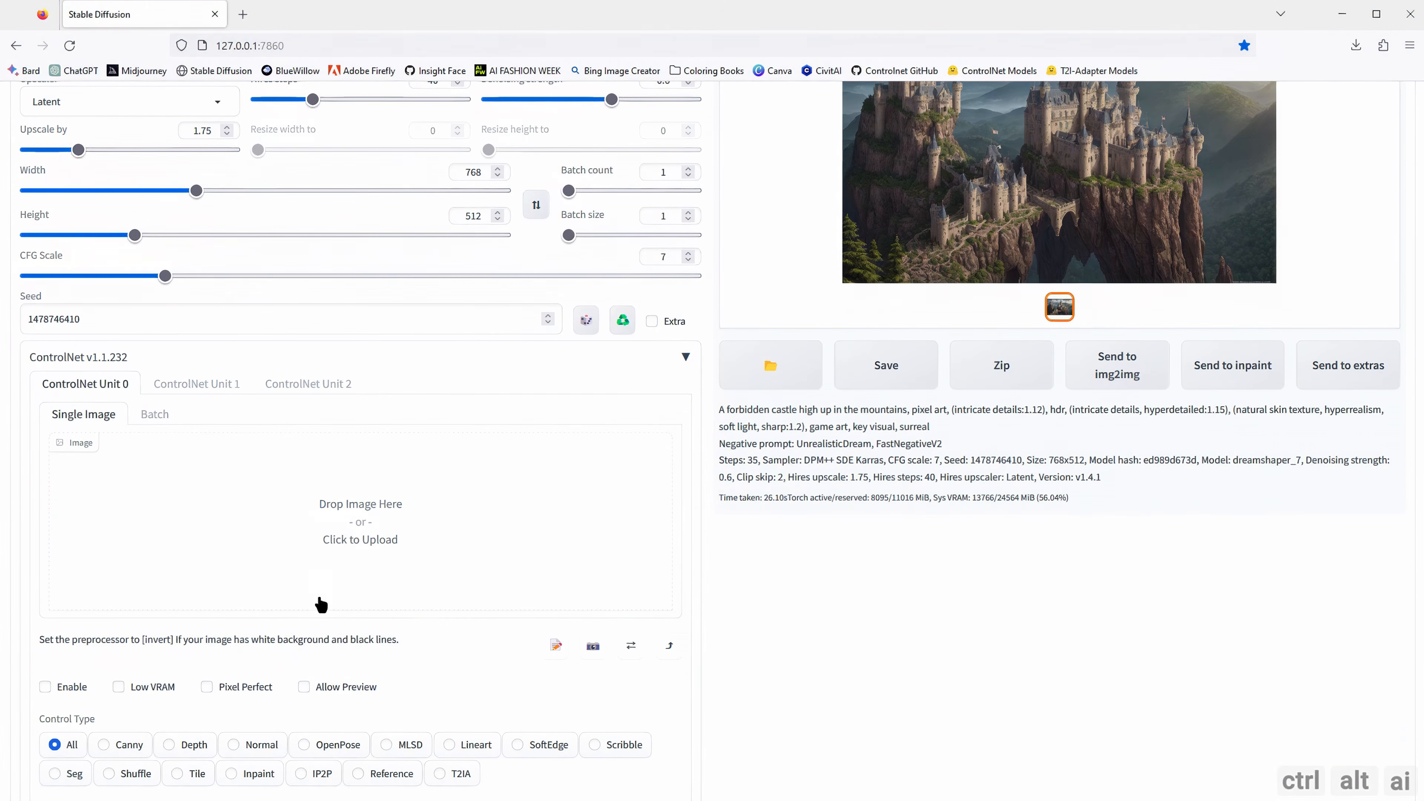
left_click(356, 514)
scroll(820, 375, "down", 3)
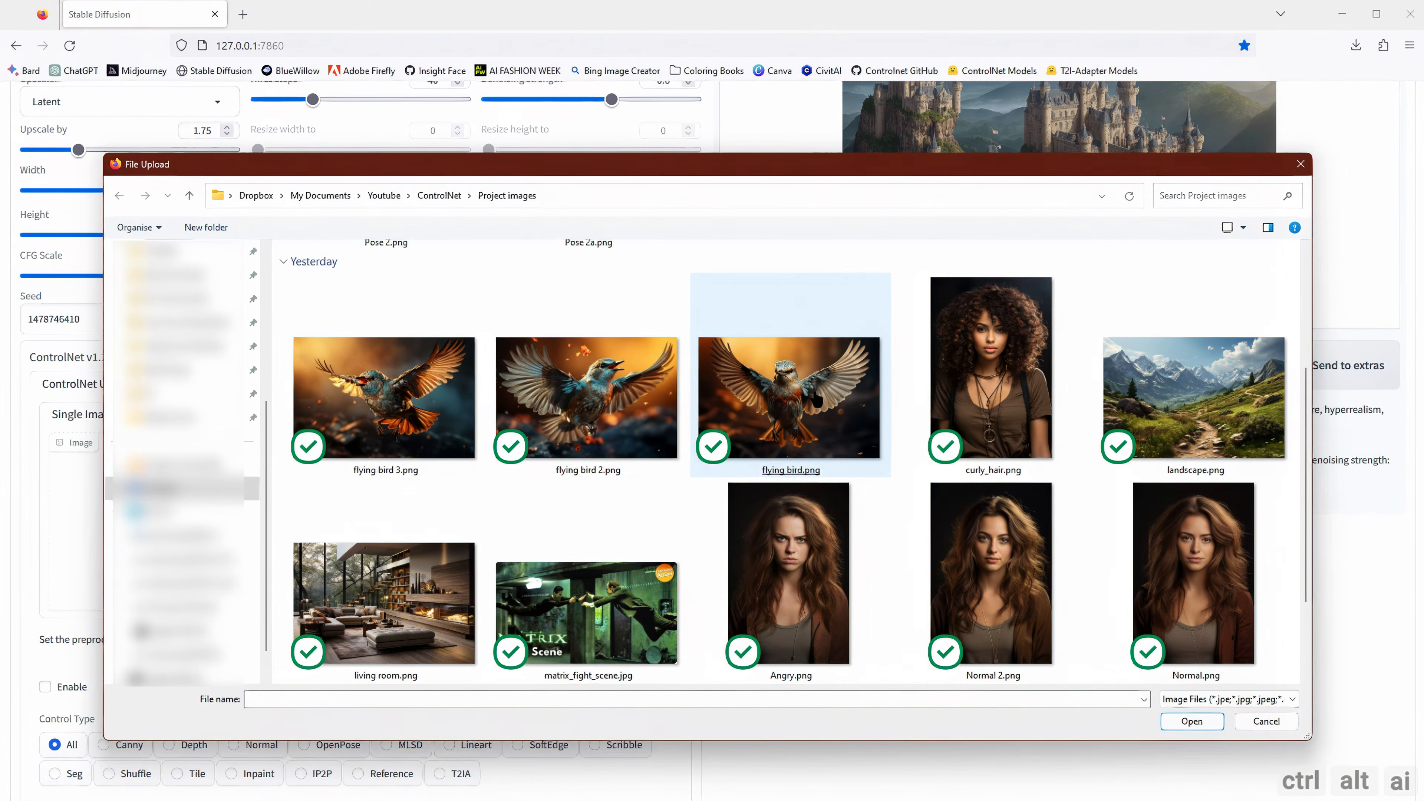
left_click(1206, 400)
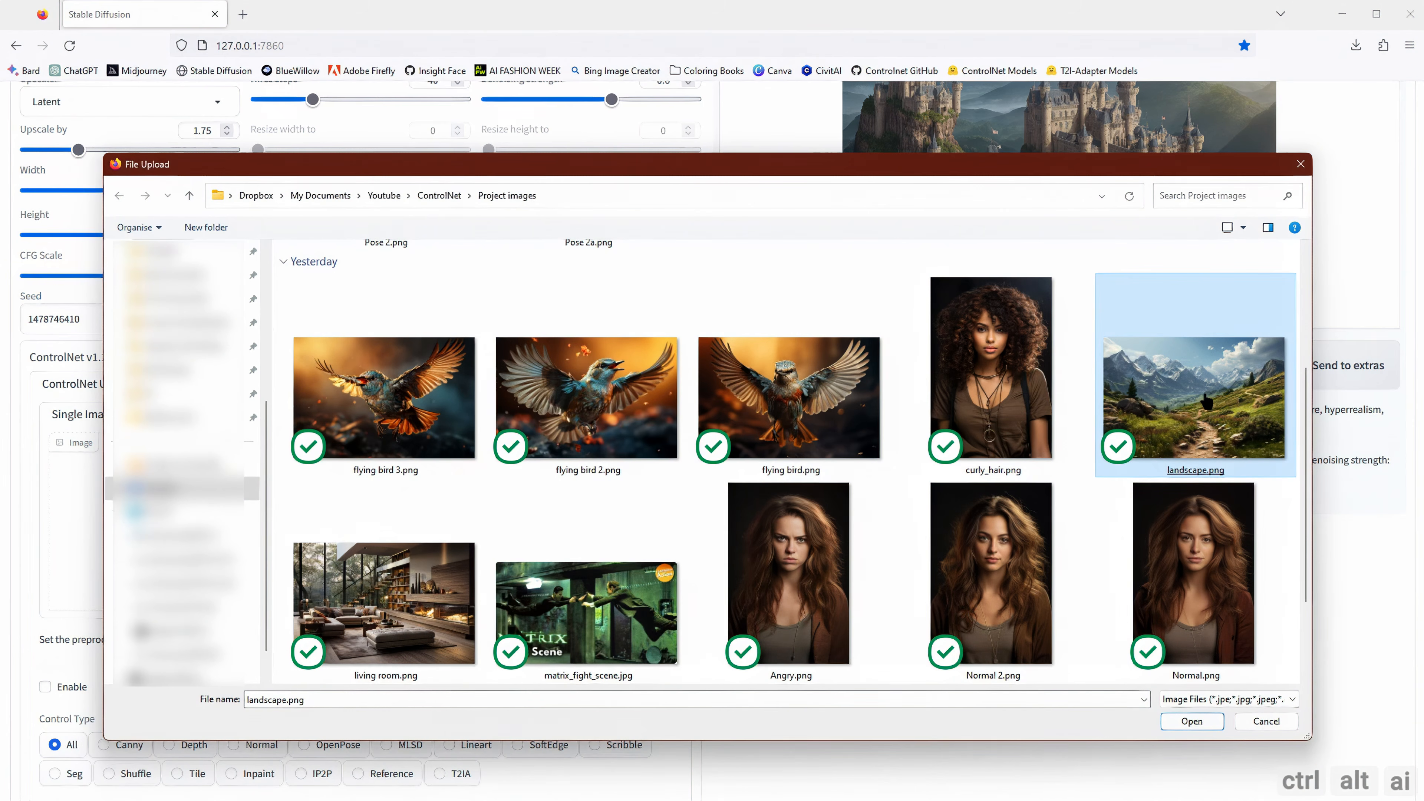
double_click(1154, 395)
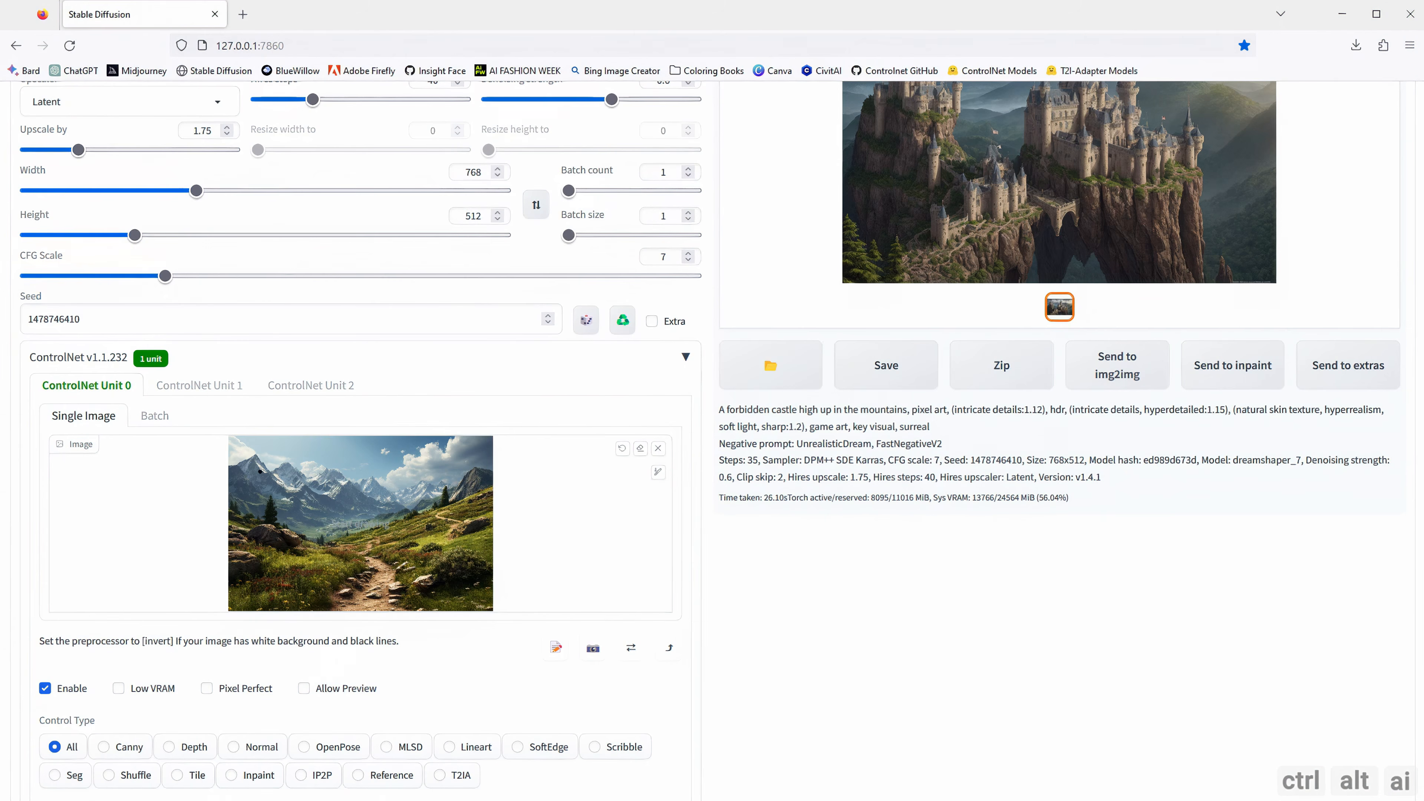
Step: Turn on Pixel Perfect and Allow Preview for ControlNet Unit 0
scroll(359, 437, "down", 3)
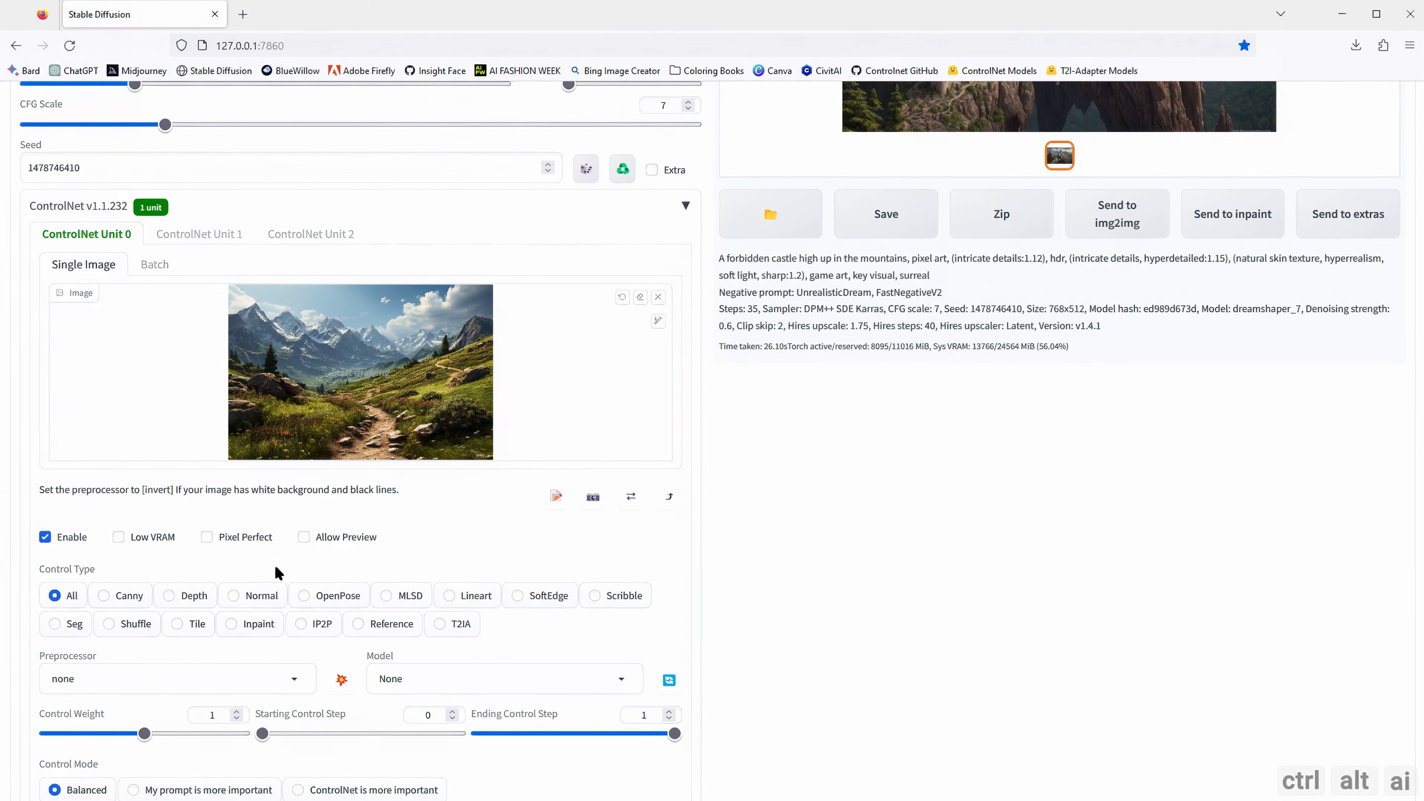
left_click(206, 535)
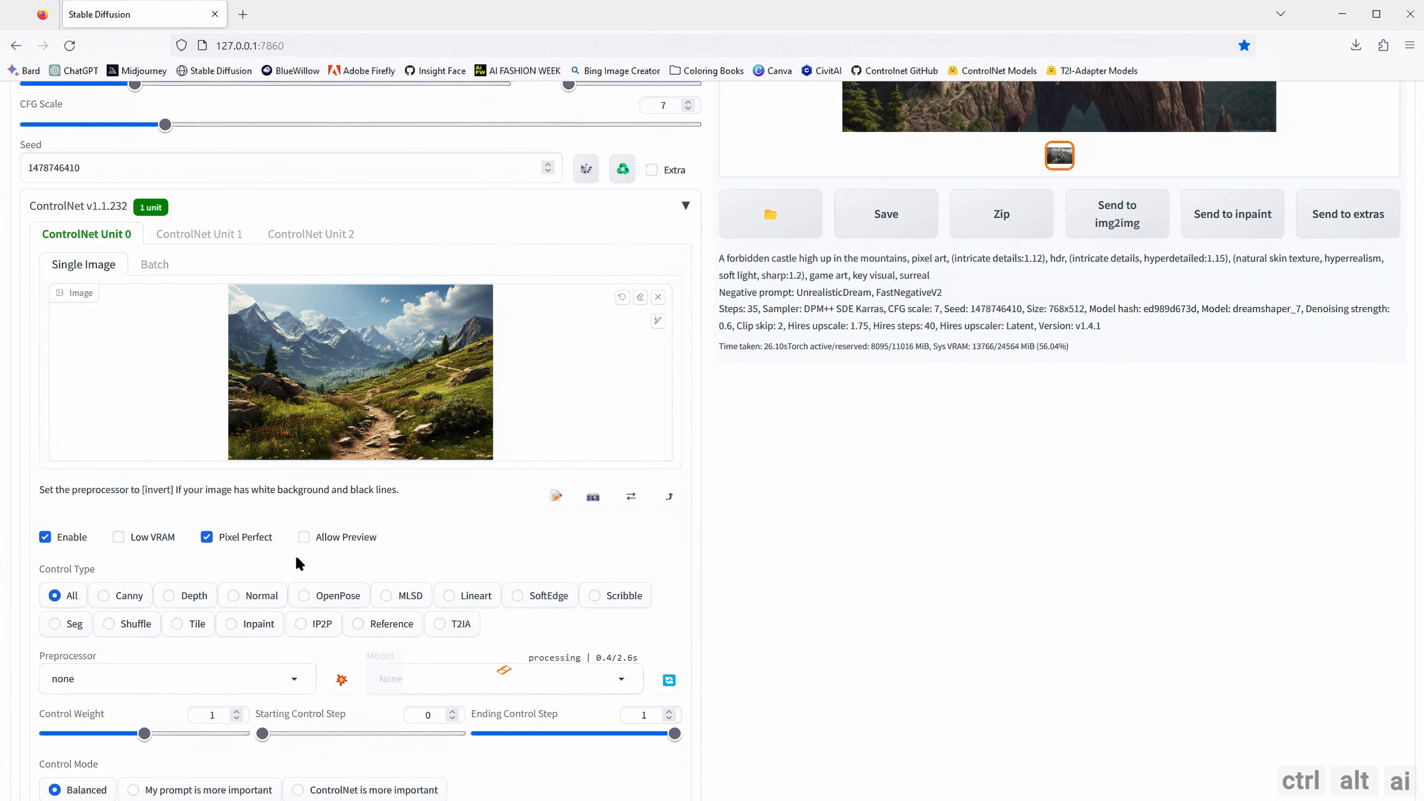
left_click(304, 536)
Step: Choose the Lineart control type and run its preprocessor to preview the landscape's line drawing
scroll(353, 547, "down", 2)
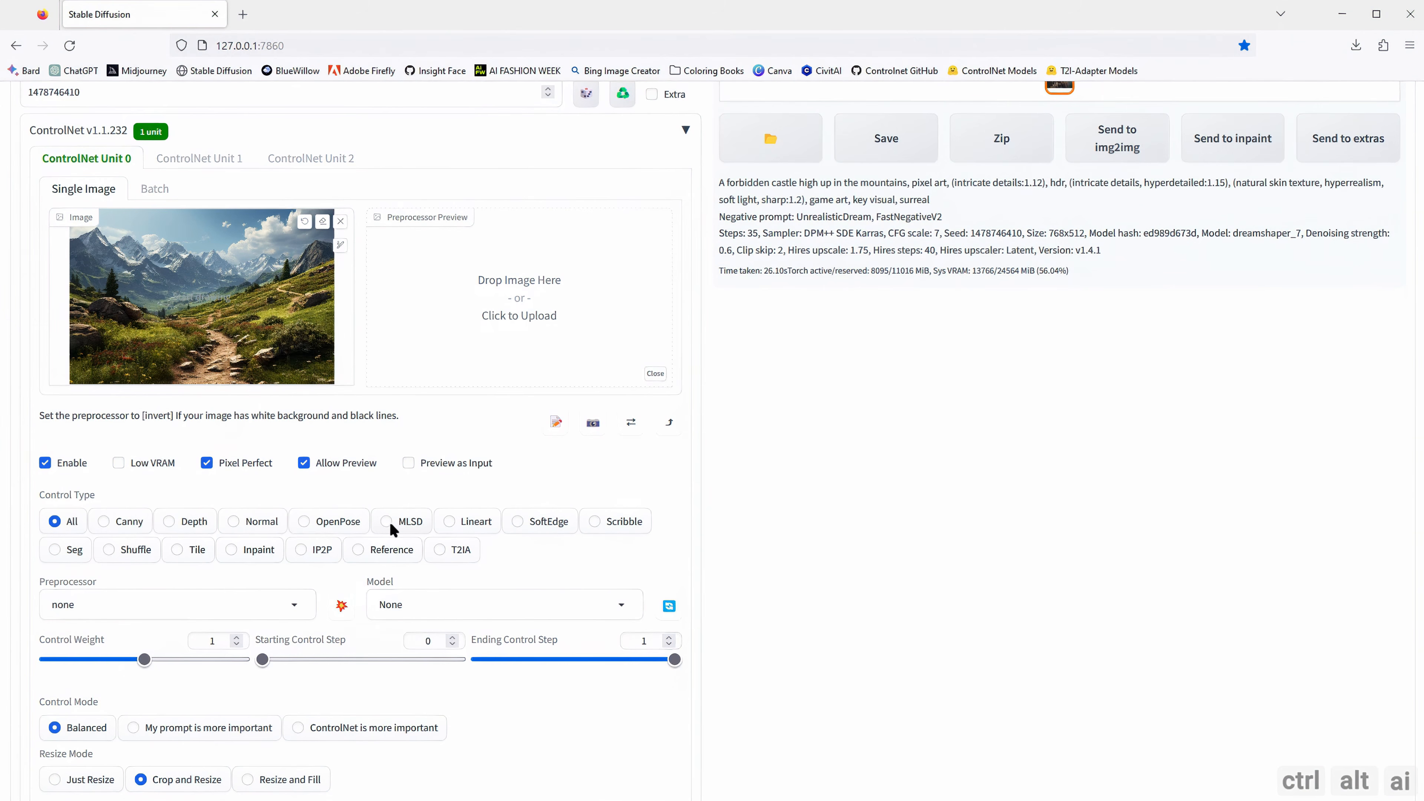
left_click(448, 521)
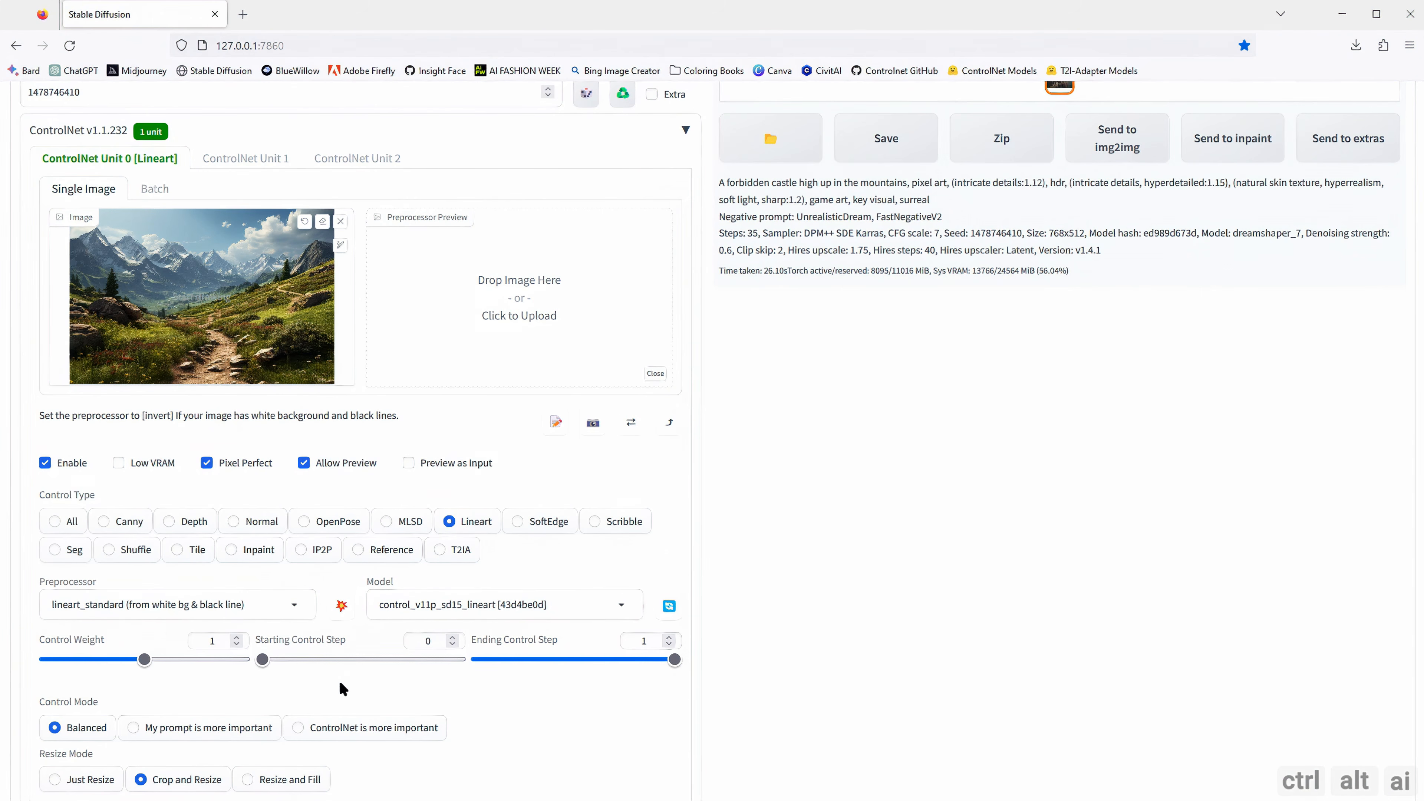
scroll(286, 677, "down", 2)
scroll(391, 651, "up", 4)
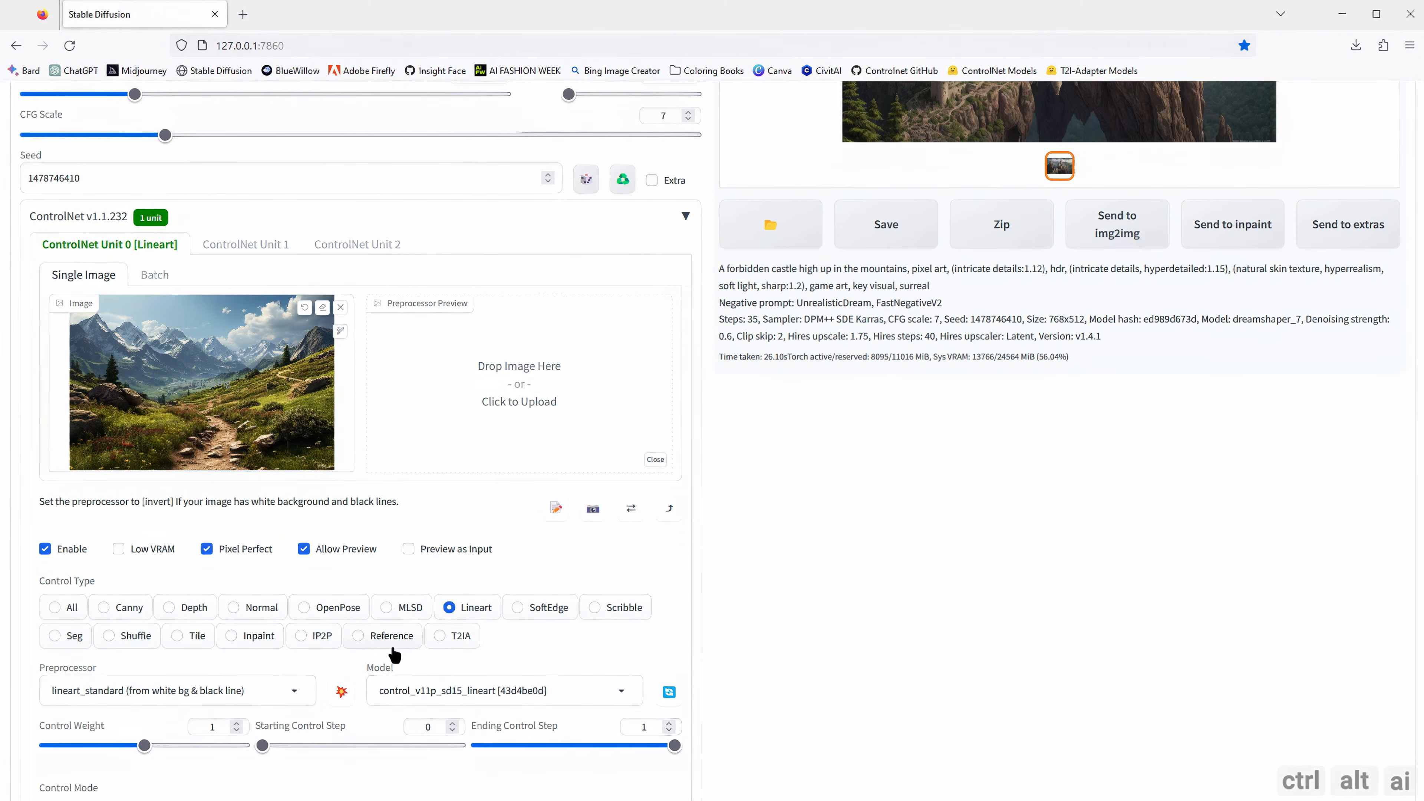
left_click(342, 694)
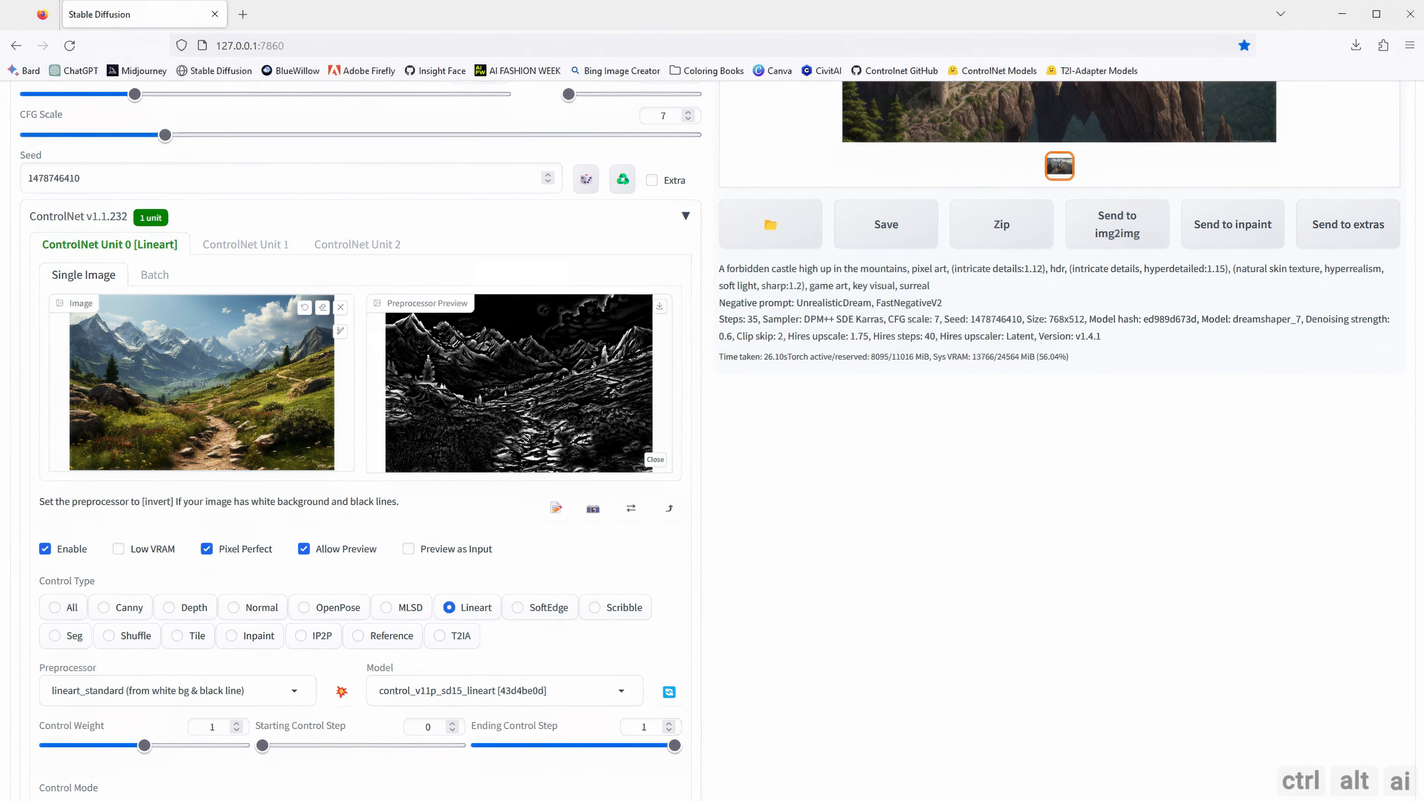
Step: Generate the castle image guided by the Lineart reference, check its line map output, and view the castle picture at full size
scroll(673, 400, "up", 9)
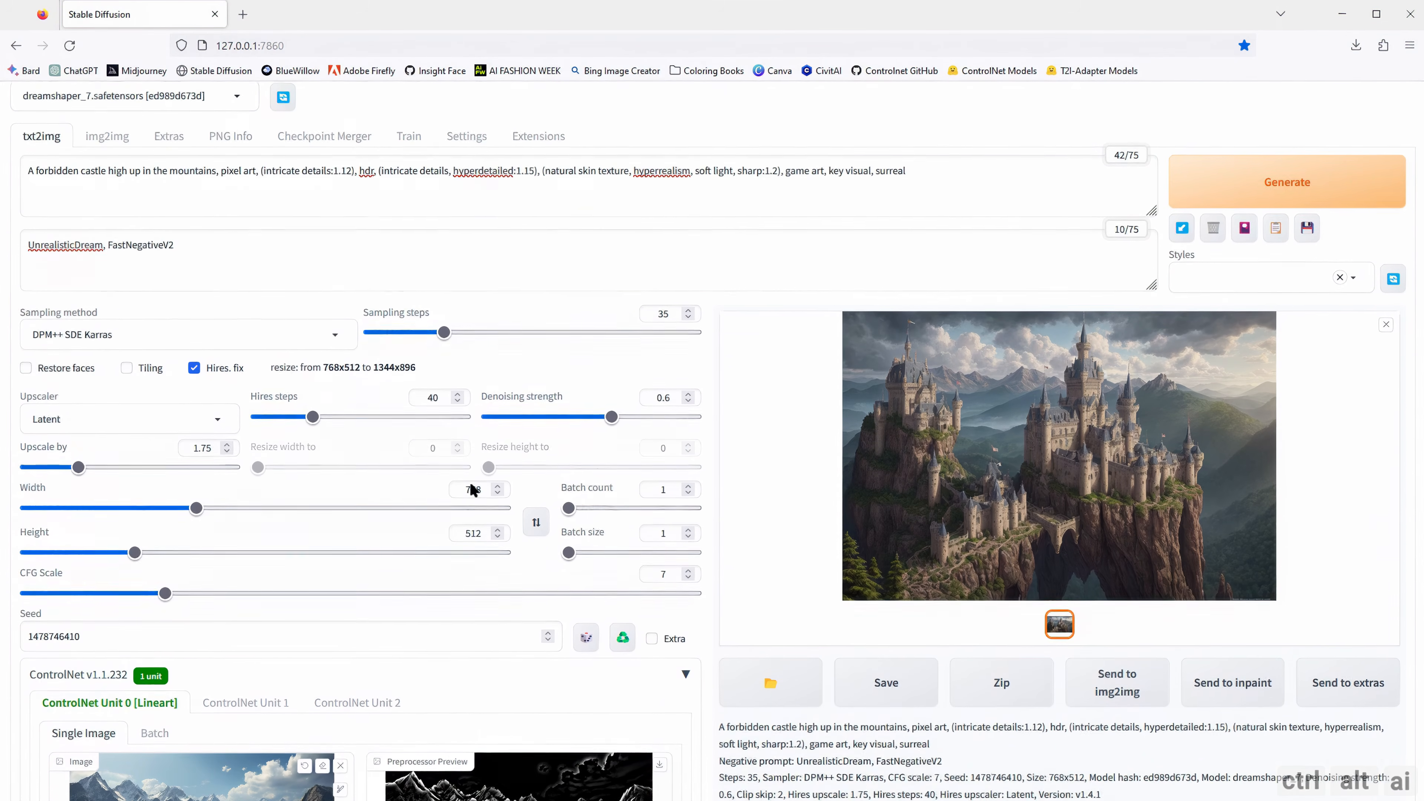
left_click(1289, 231)
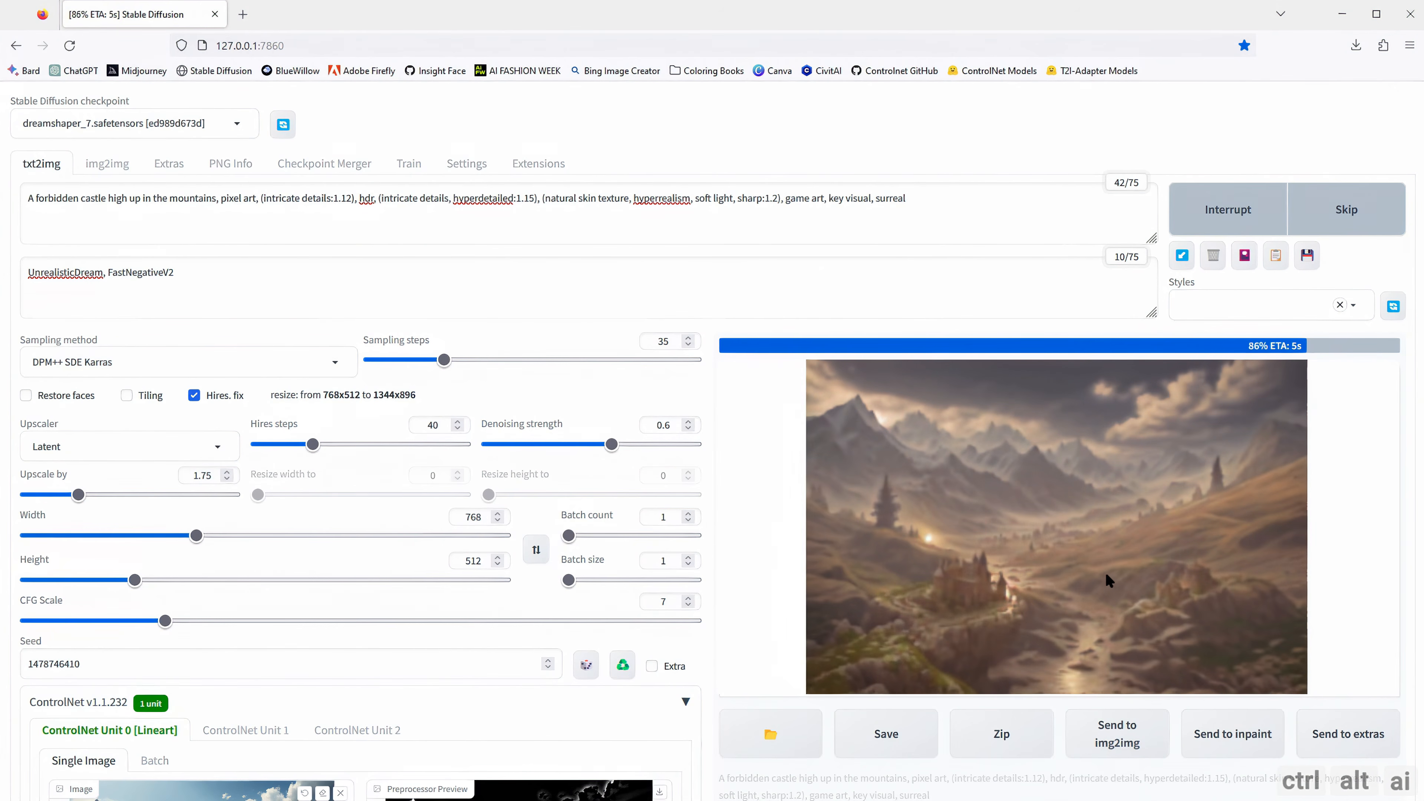
left_click(1059, 652)
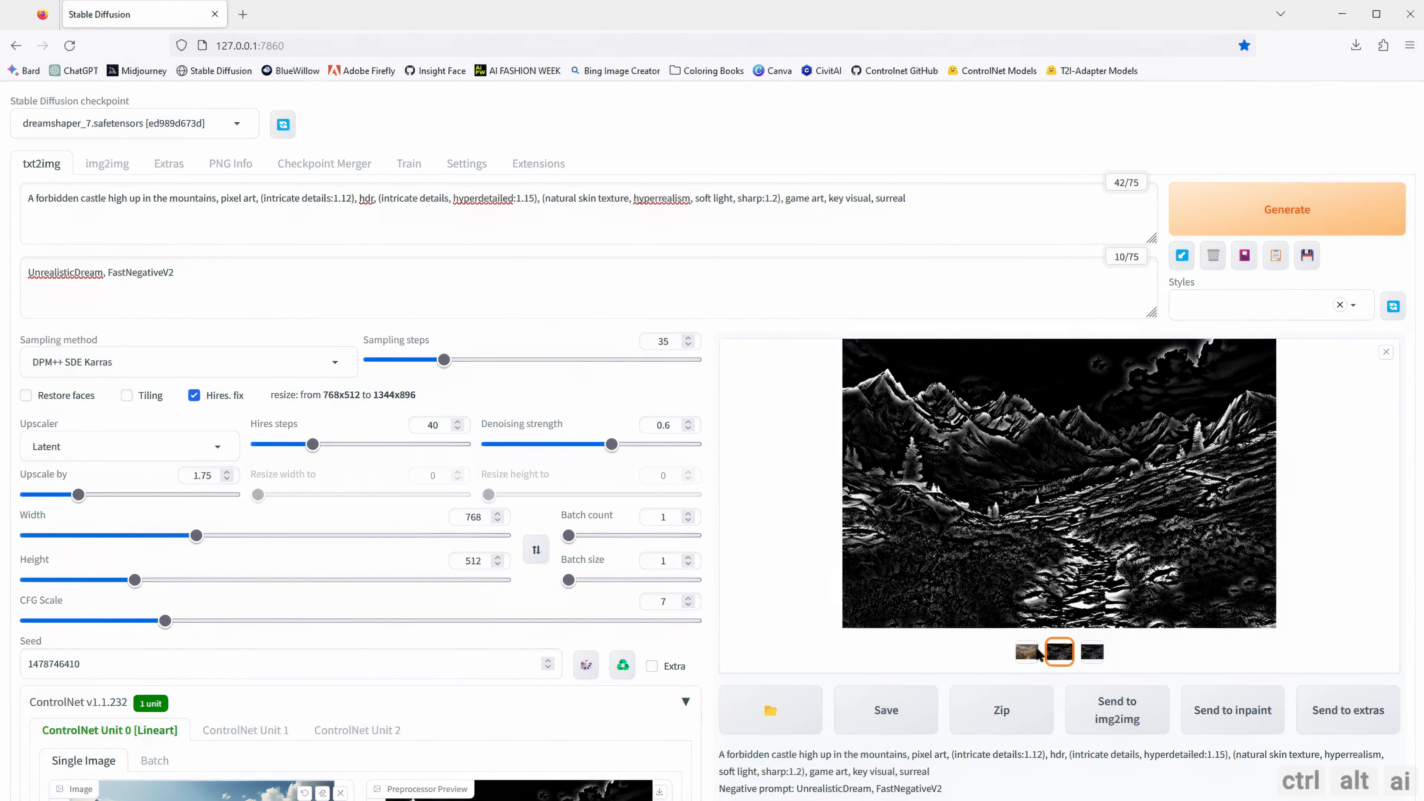
left_click(1026, 652)
left_click(1019, 528)
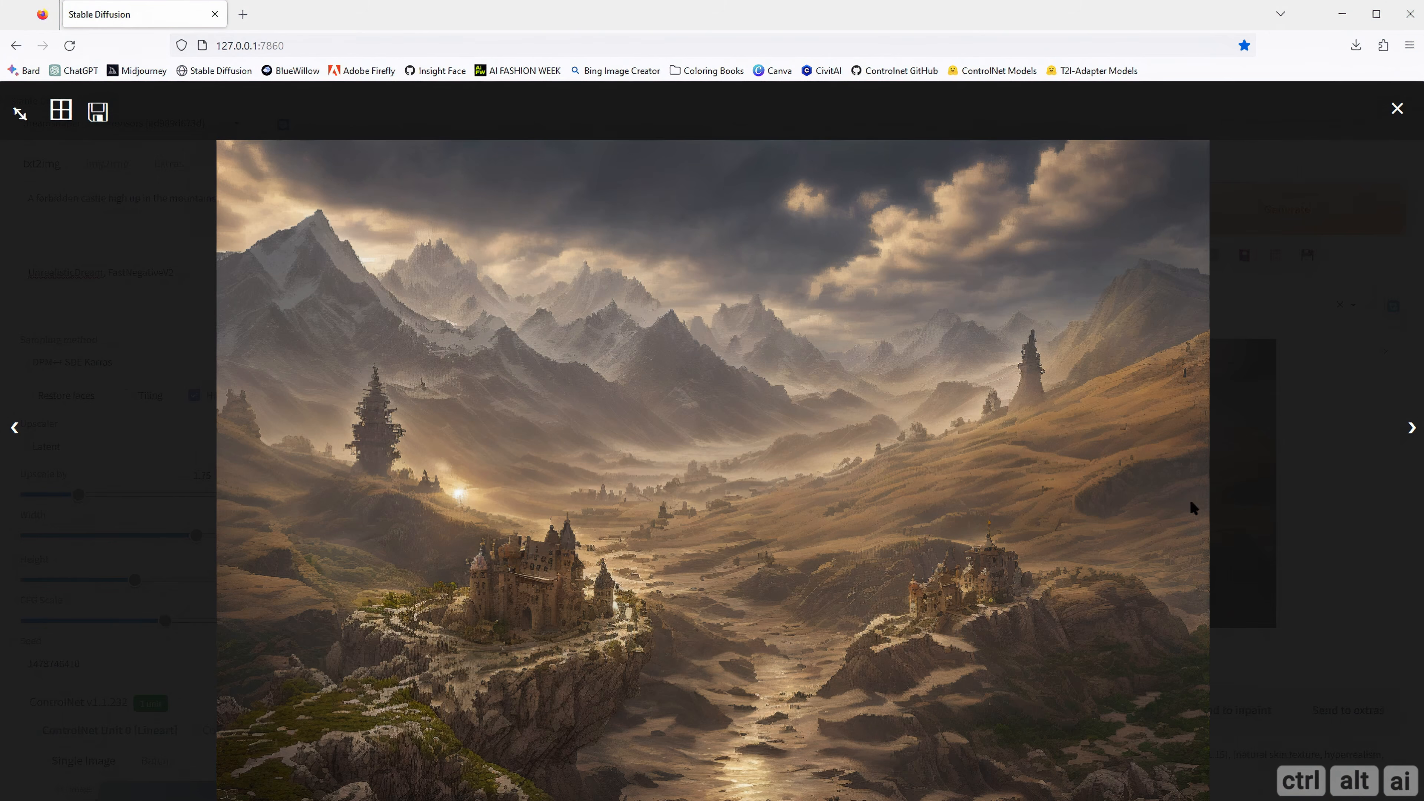
left_click(1337, 513)
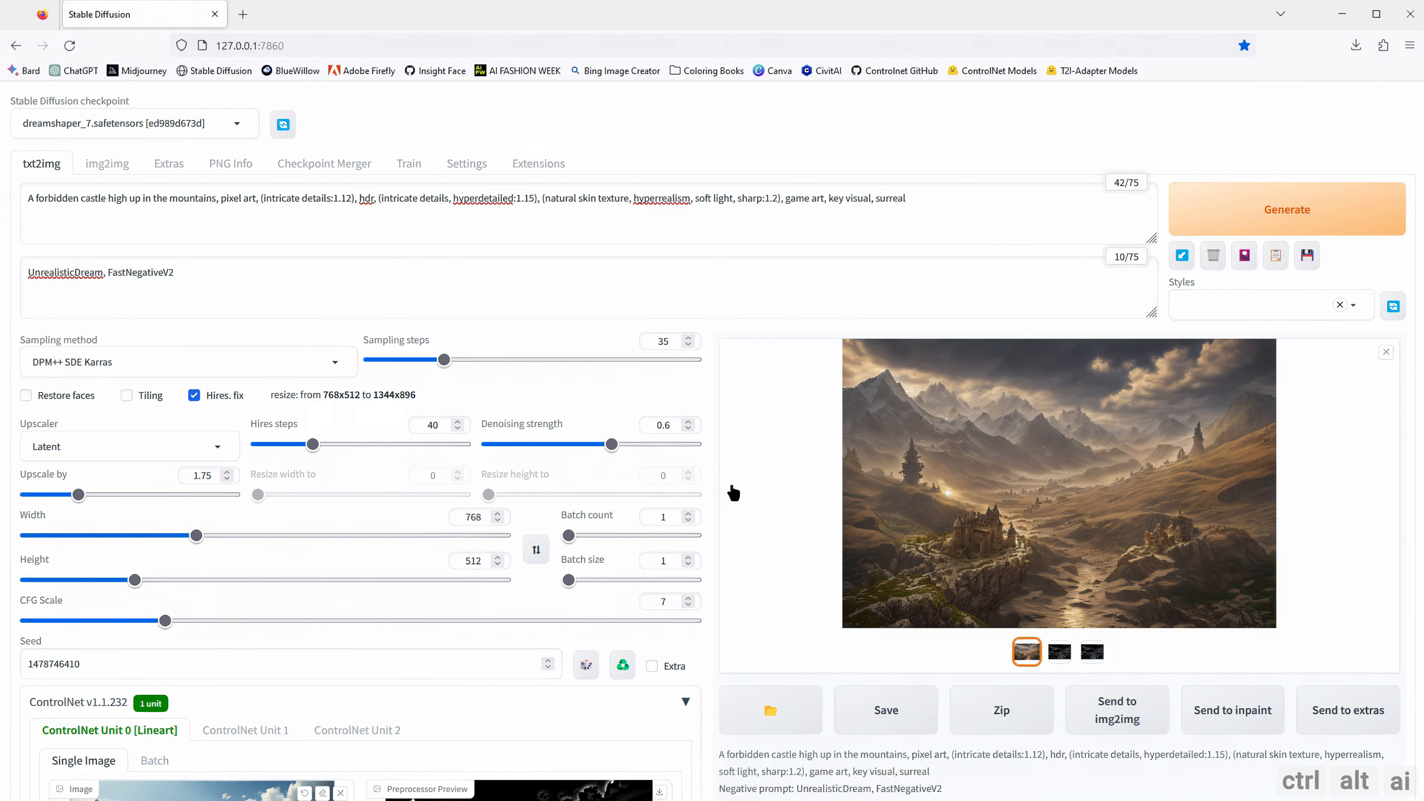
Step: Set ControlNet Unit 0's control mode to "My prompt is more important"
scroll(661, 516, "down", 10)
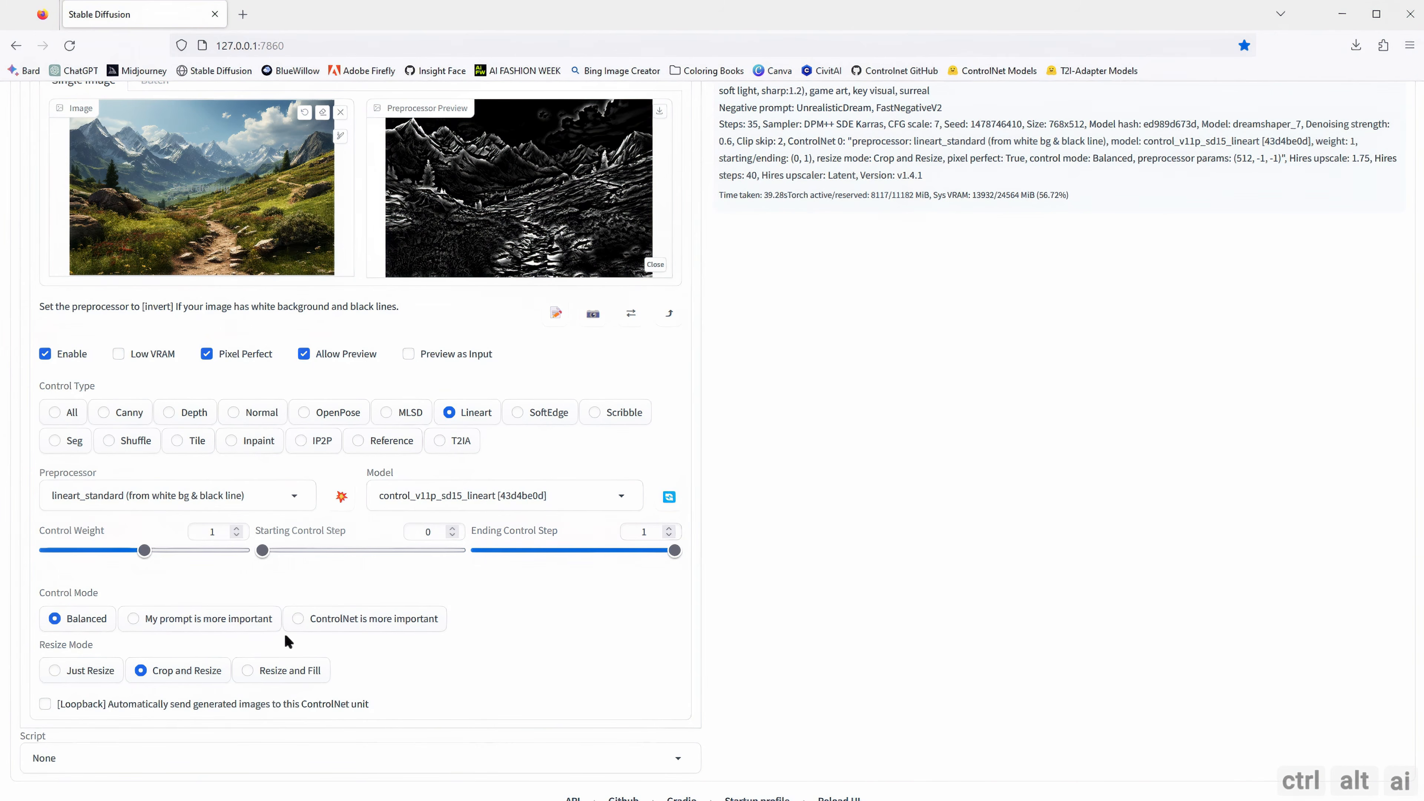
left_click(196, 620)
scroll(197, 602, "up", 8)
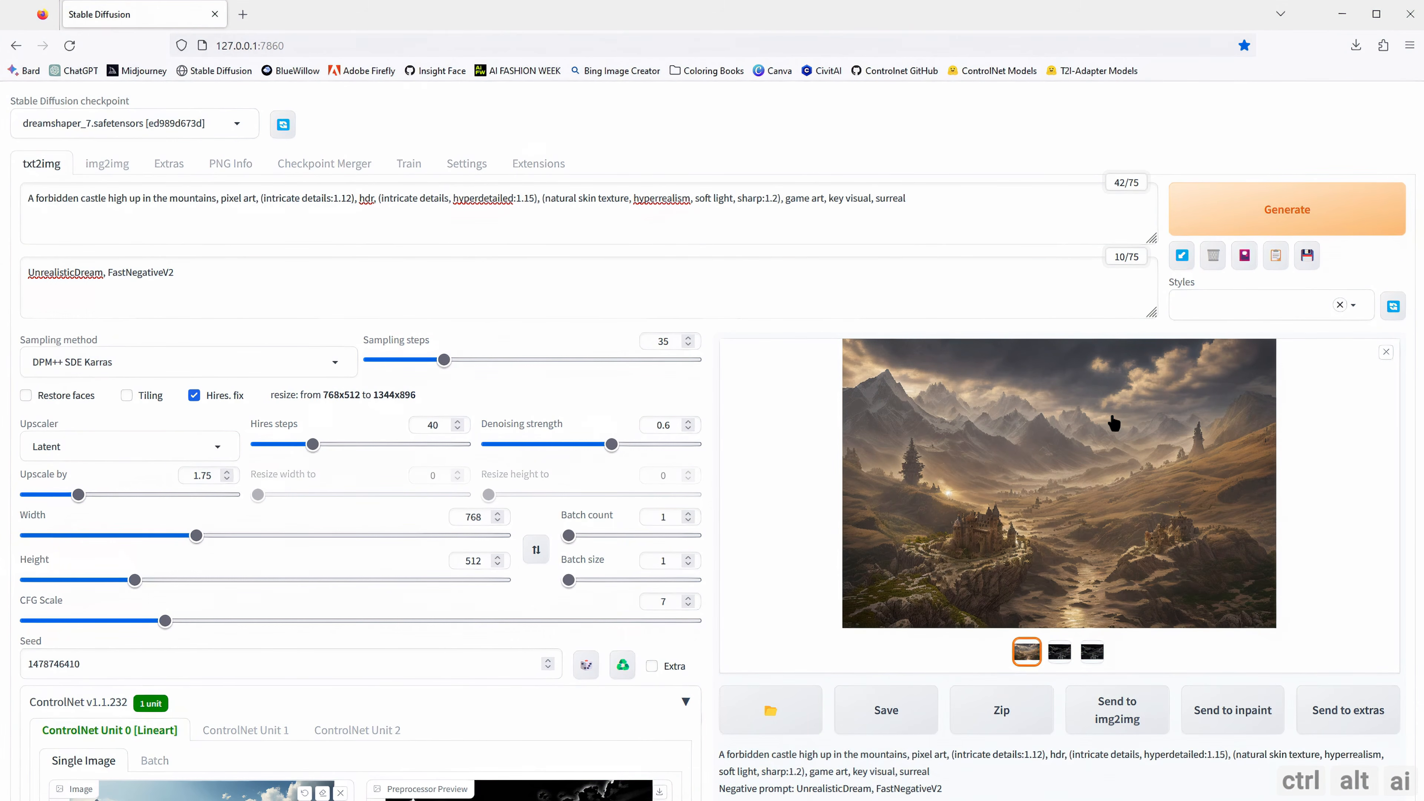
scroll(788, 480, "down", 10)
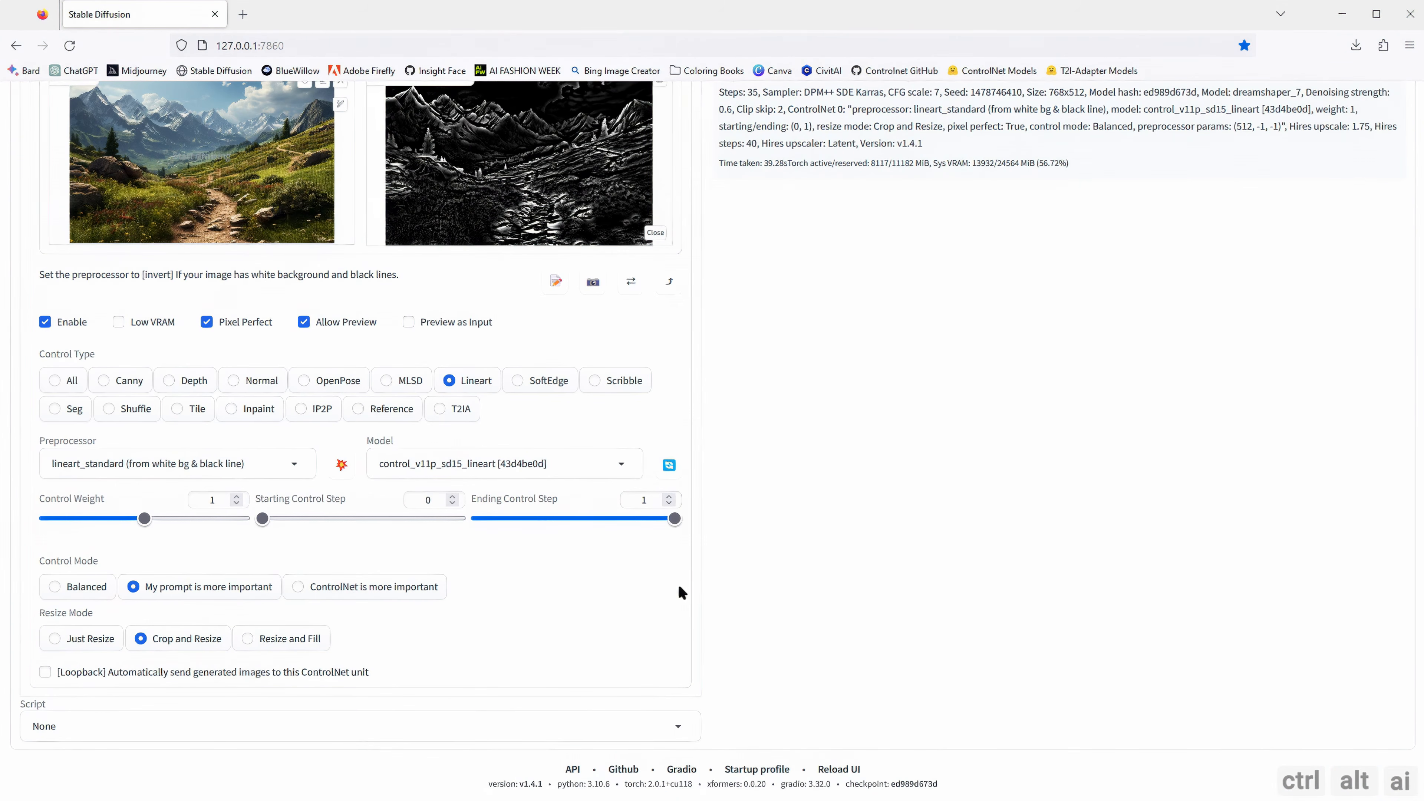
scroll(677, 589, "up", 9)
scroll(872, 523, "up", 1)
Step: Generate the castle image again with the prompt-weighted control mode, view it at full size, and check its line map output
left_click(1273, 213)
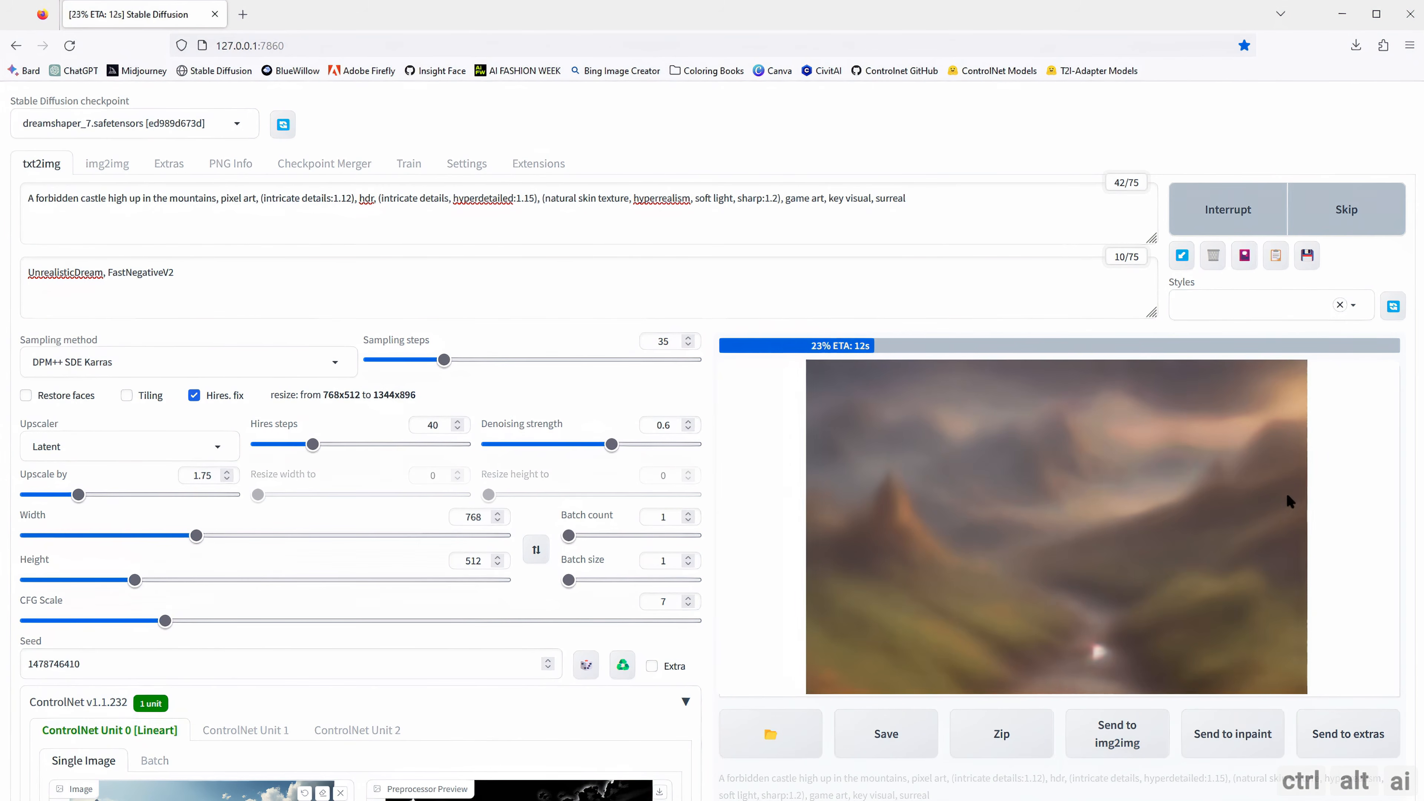
scroll(1175, 600, "down", 4)
scroll(1033, 534, "up", 4)
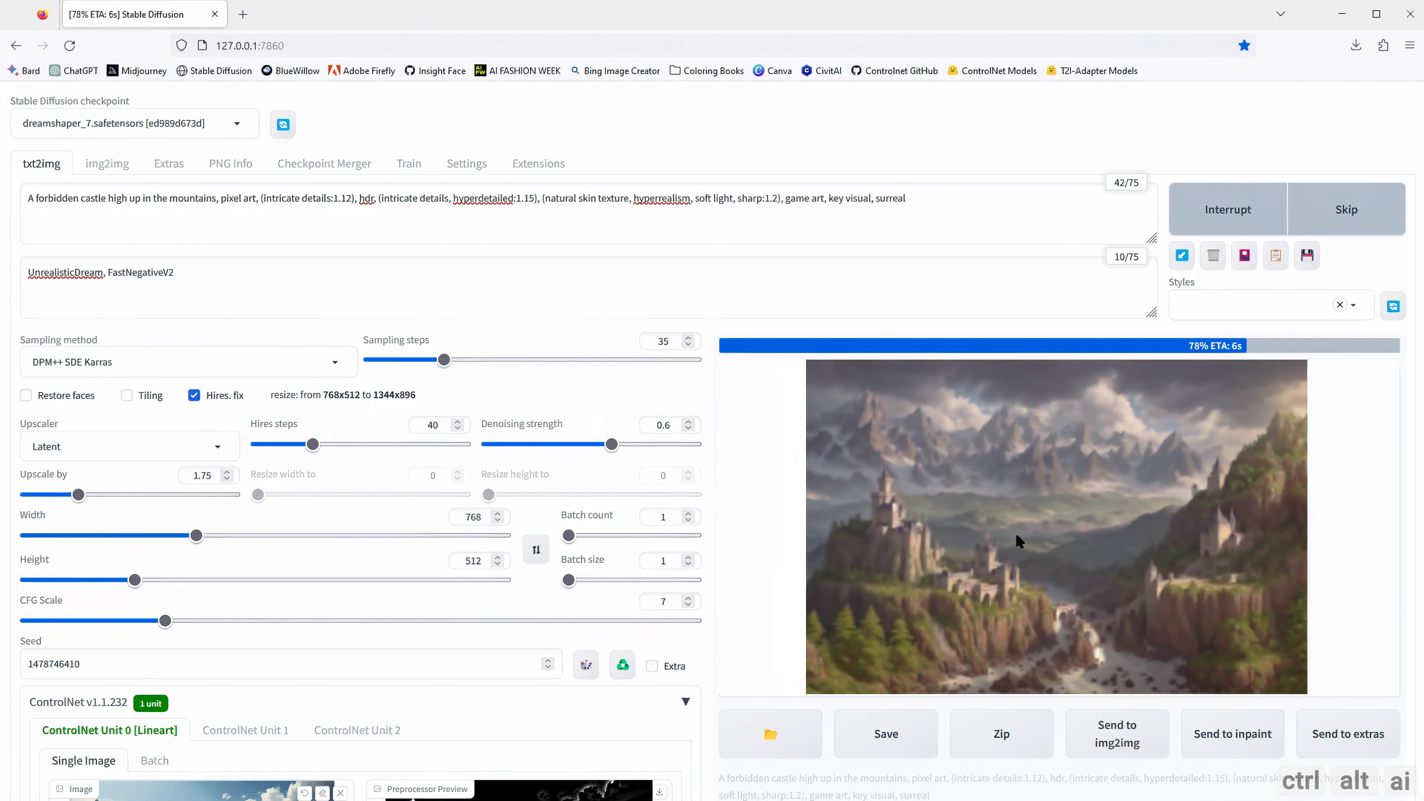
left_click(1018, 497)
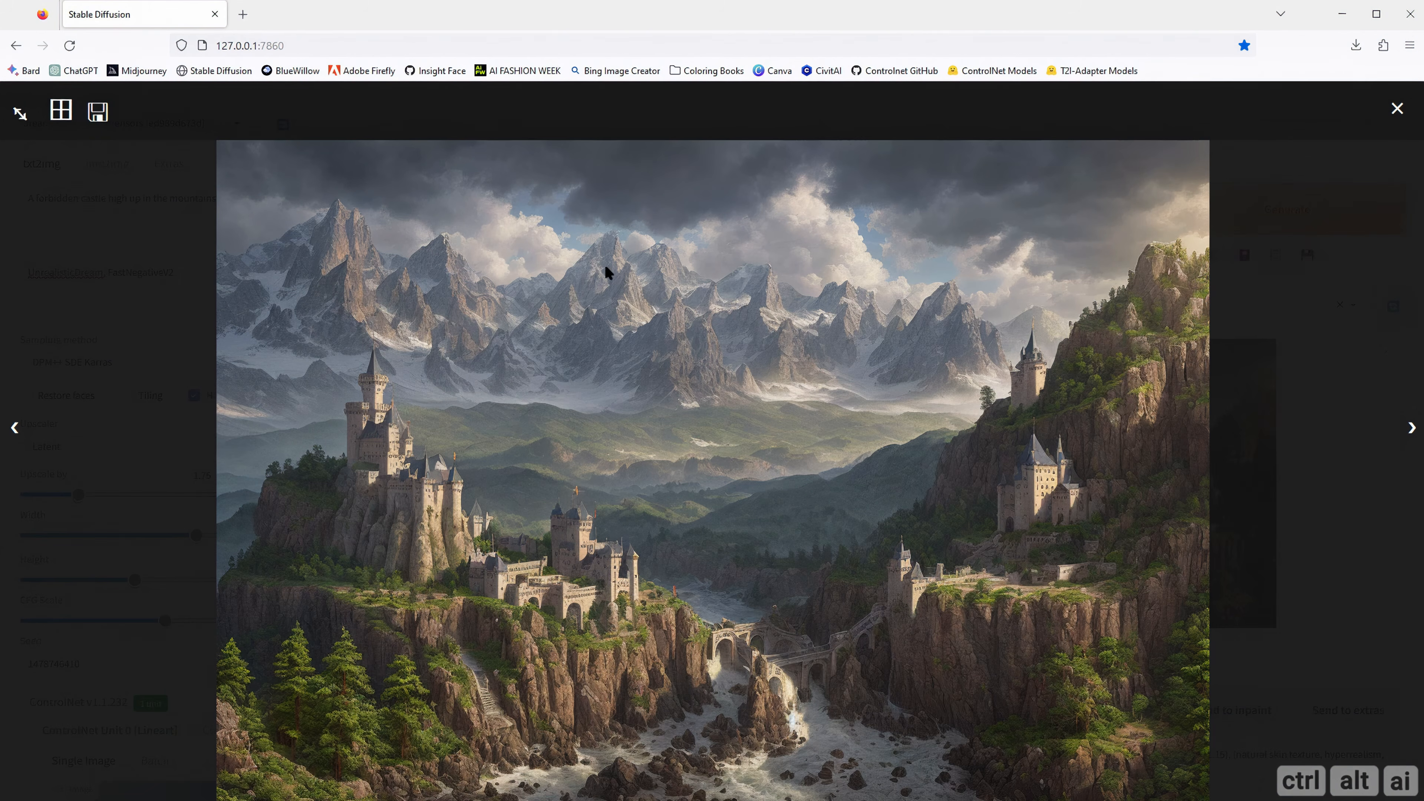
left_click(1321, 437)
left_click(1059, 651)
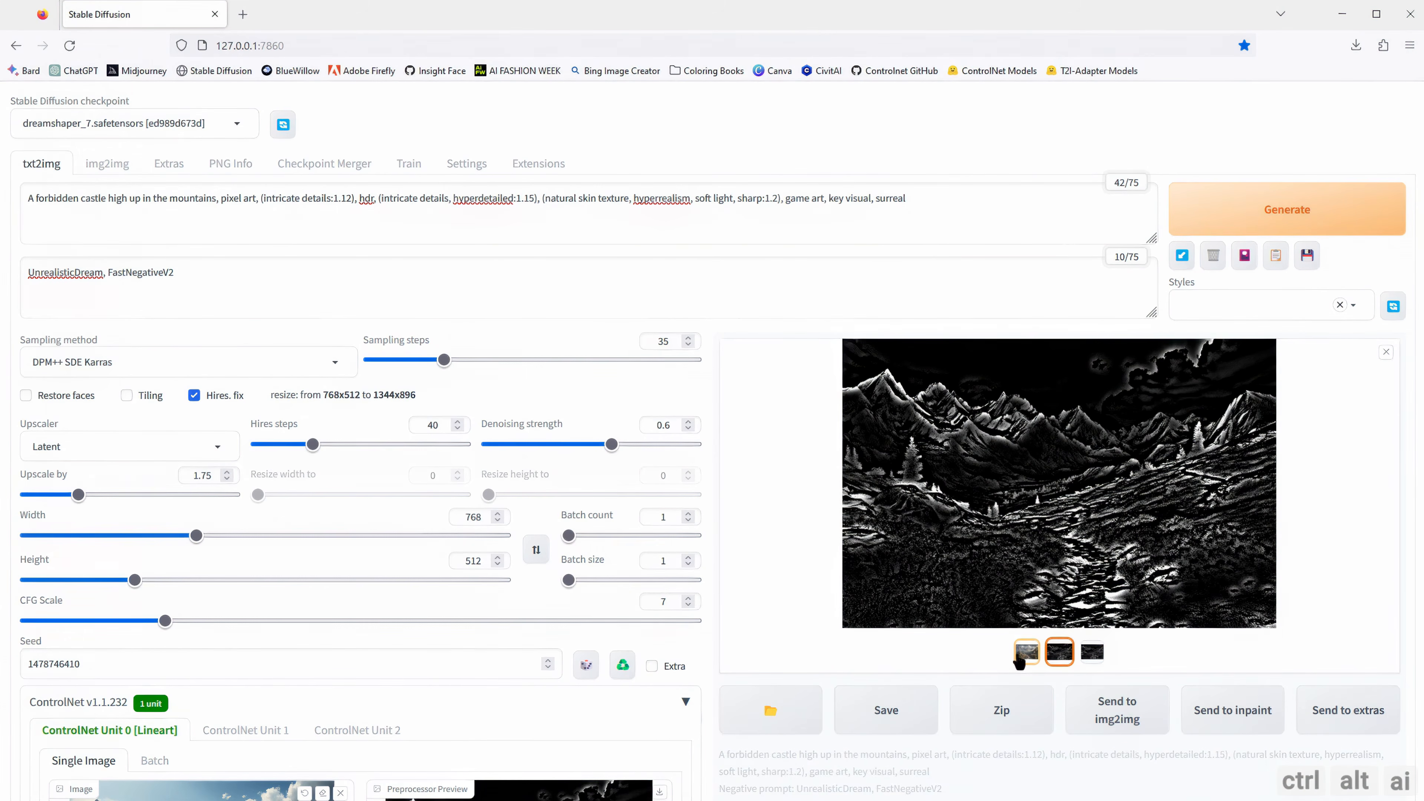
Step: Examine the prompt-weighted Lineart castle picture, its generation parameters and the ControlNet reference images
left_click(1022, 655)
scroll(1261, 493, "down", 1)
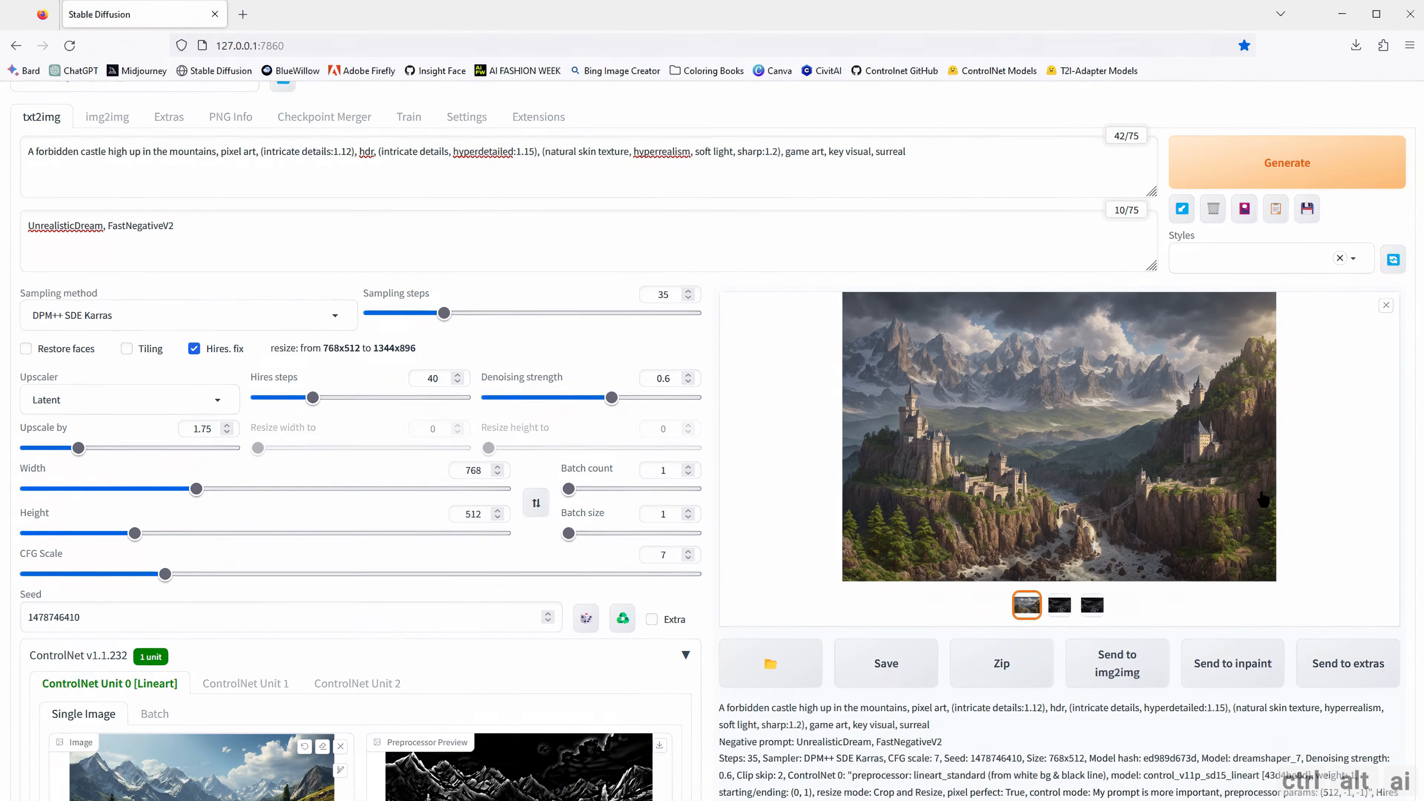
scroll(1262, 498, "down", 5)
scroll(988, 392, "up", 4)
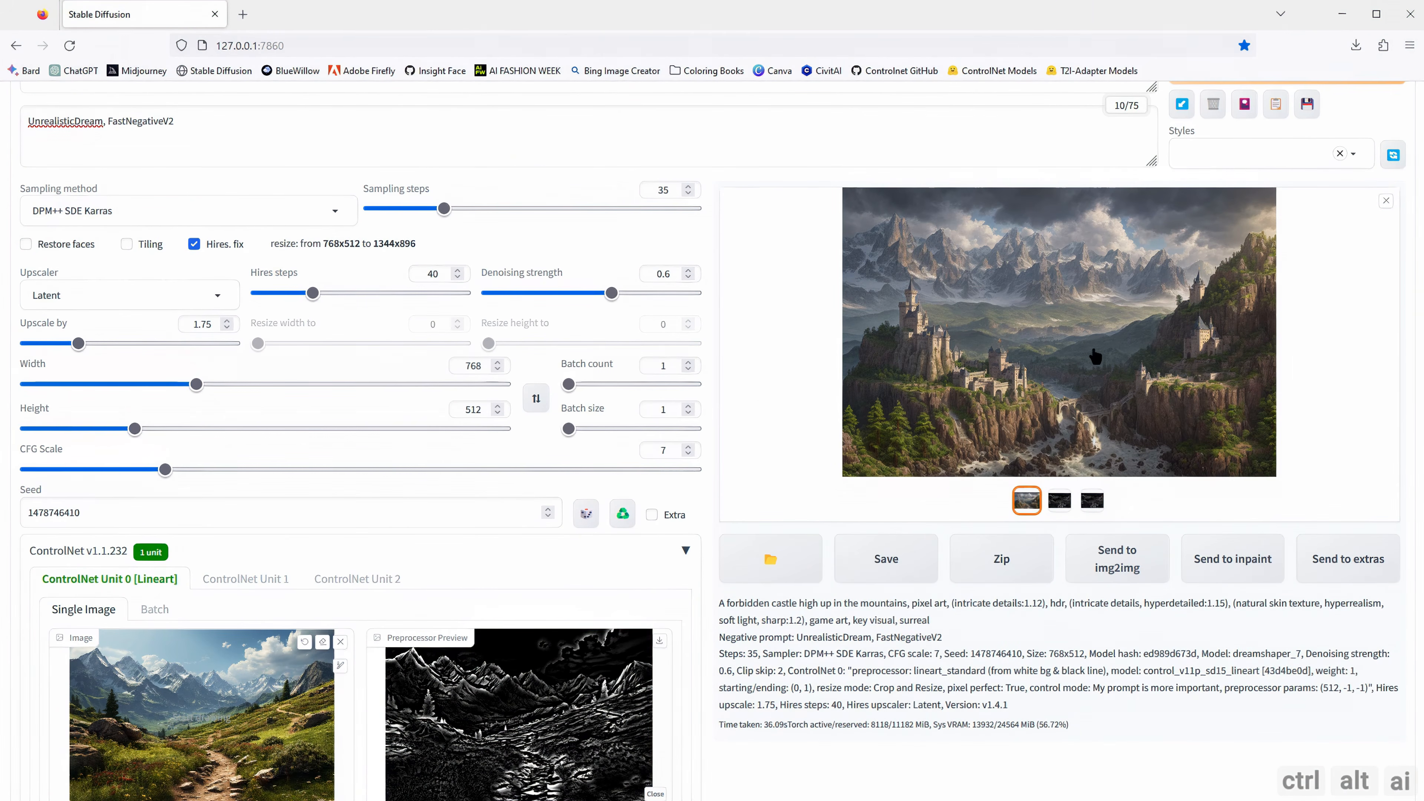
scroll(1090, 359, "down", 3)
scroll(972, 543, "up", 3)
scroll(1016, 404, "up", 3)
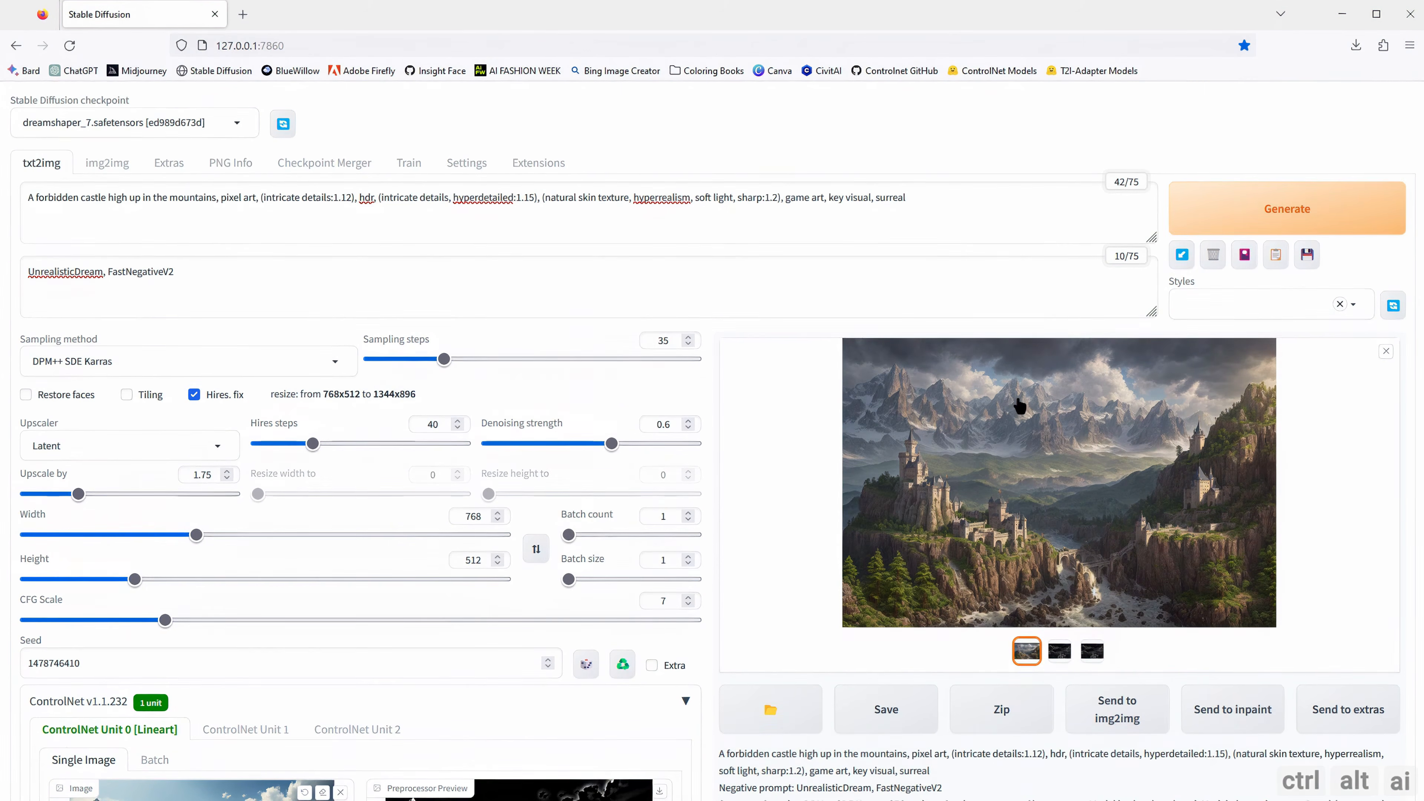
Step: Switch ControlNet Unit 0 to the SoftEdge control type and run the softedge_pidinet preprocessor to preview the landscape's soft edges
scroll(916, 461, "down", 8)
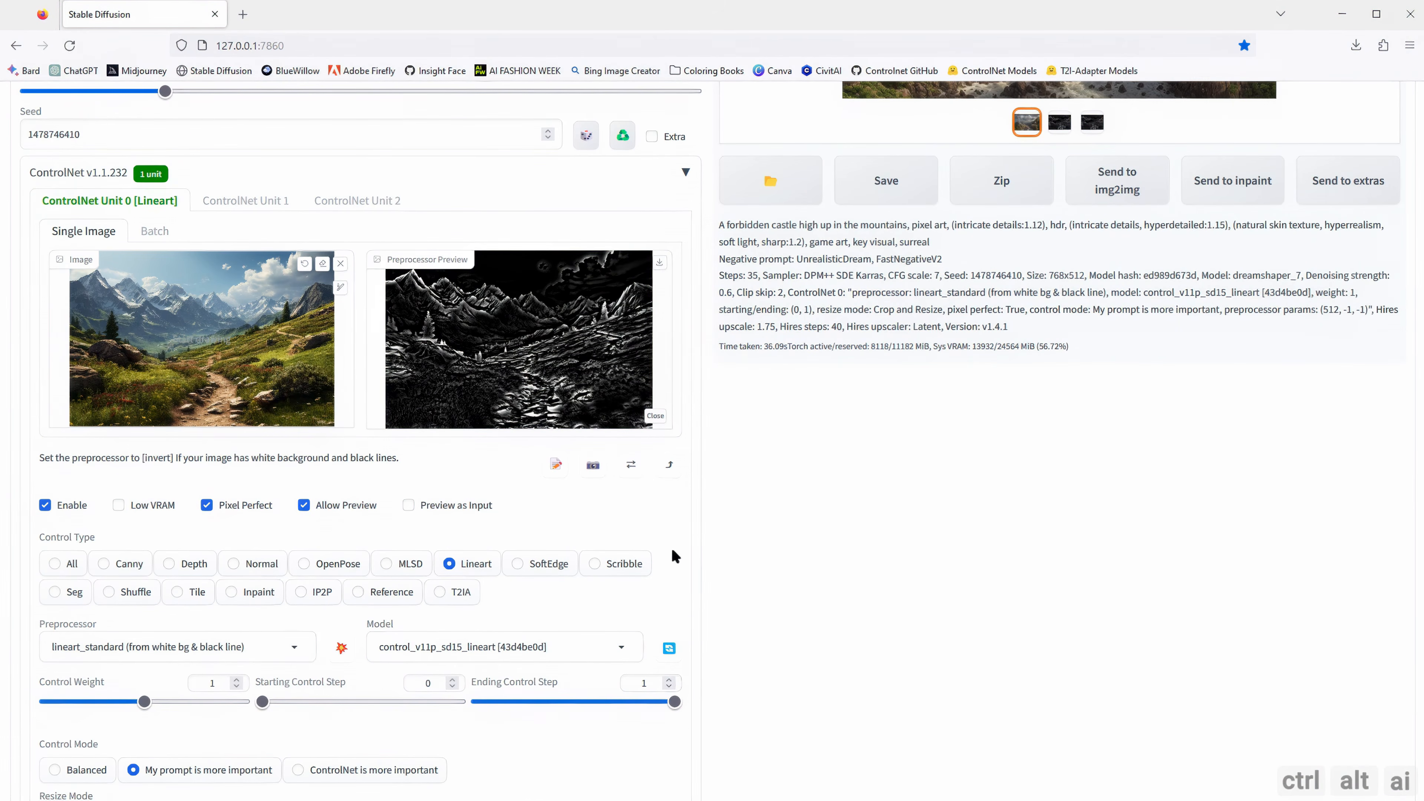
left_click(517, 564)
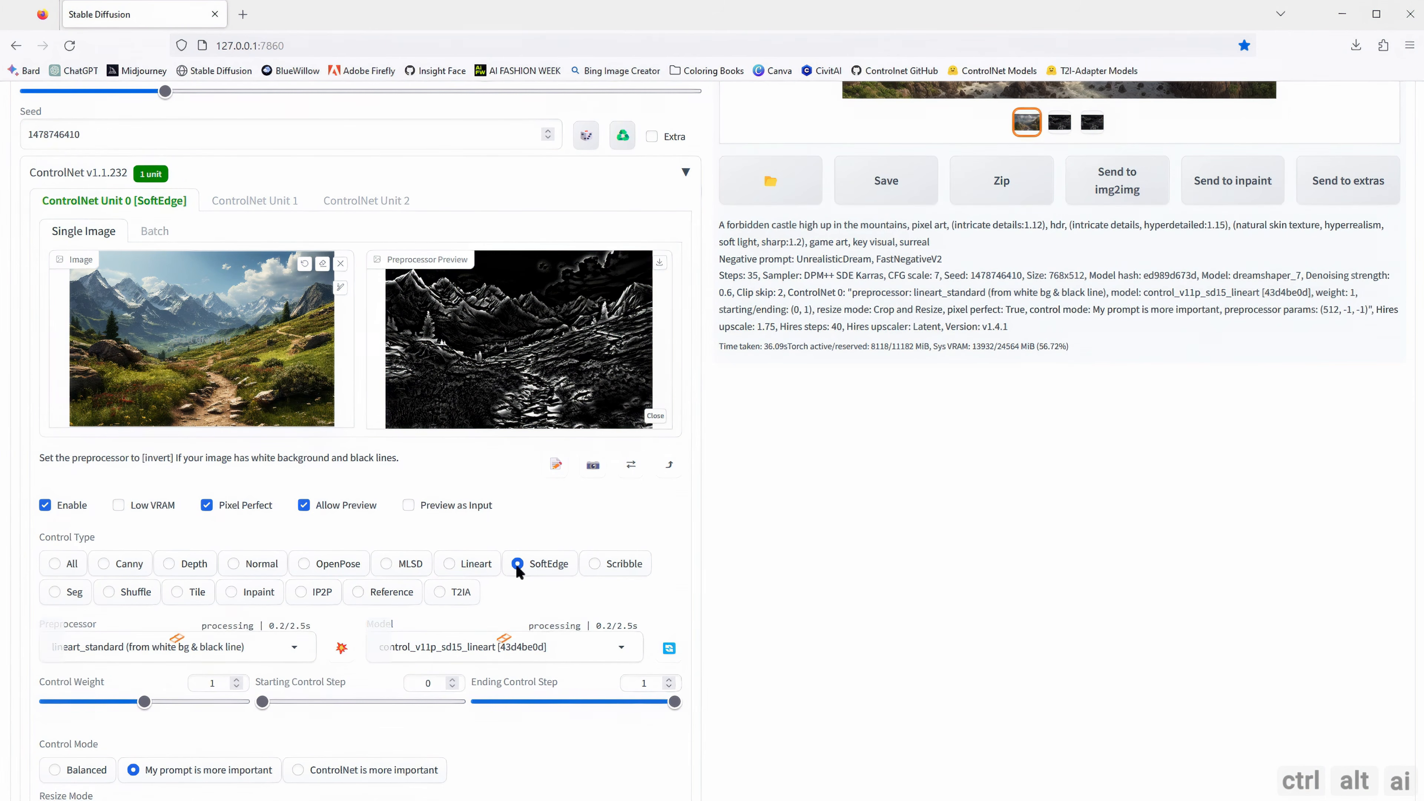
left_click(293, 651)
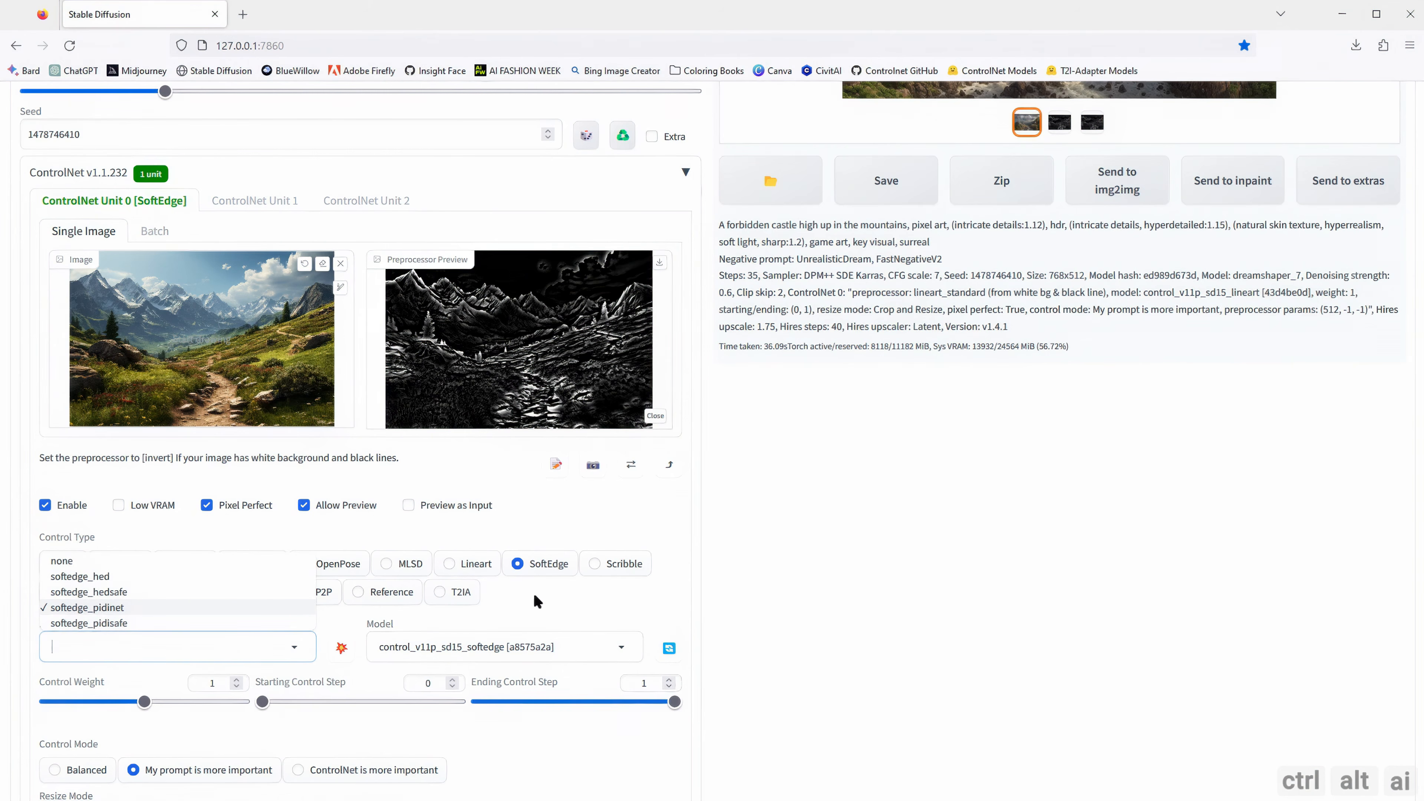
left_click(586, 611)
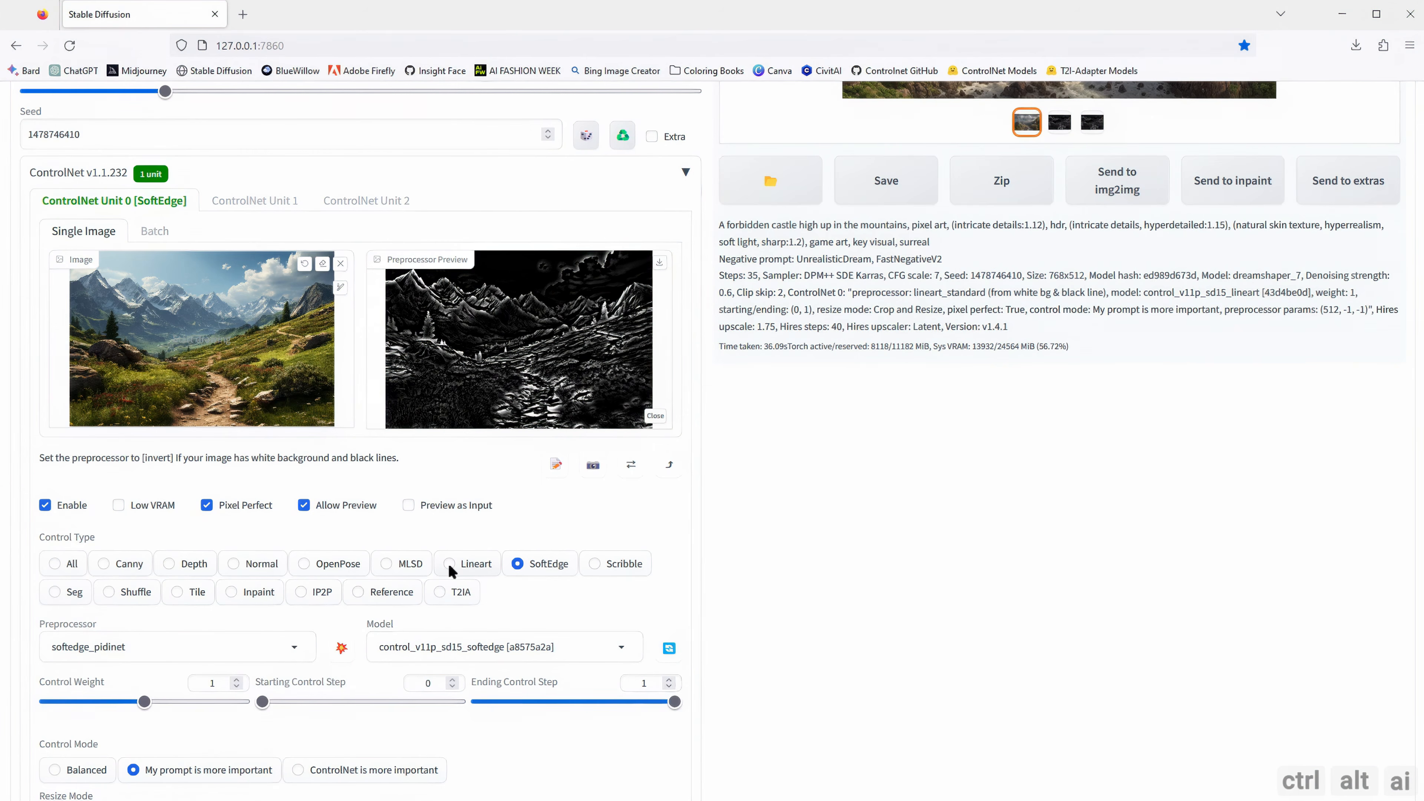
left_click(342, 649)
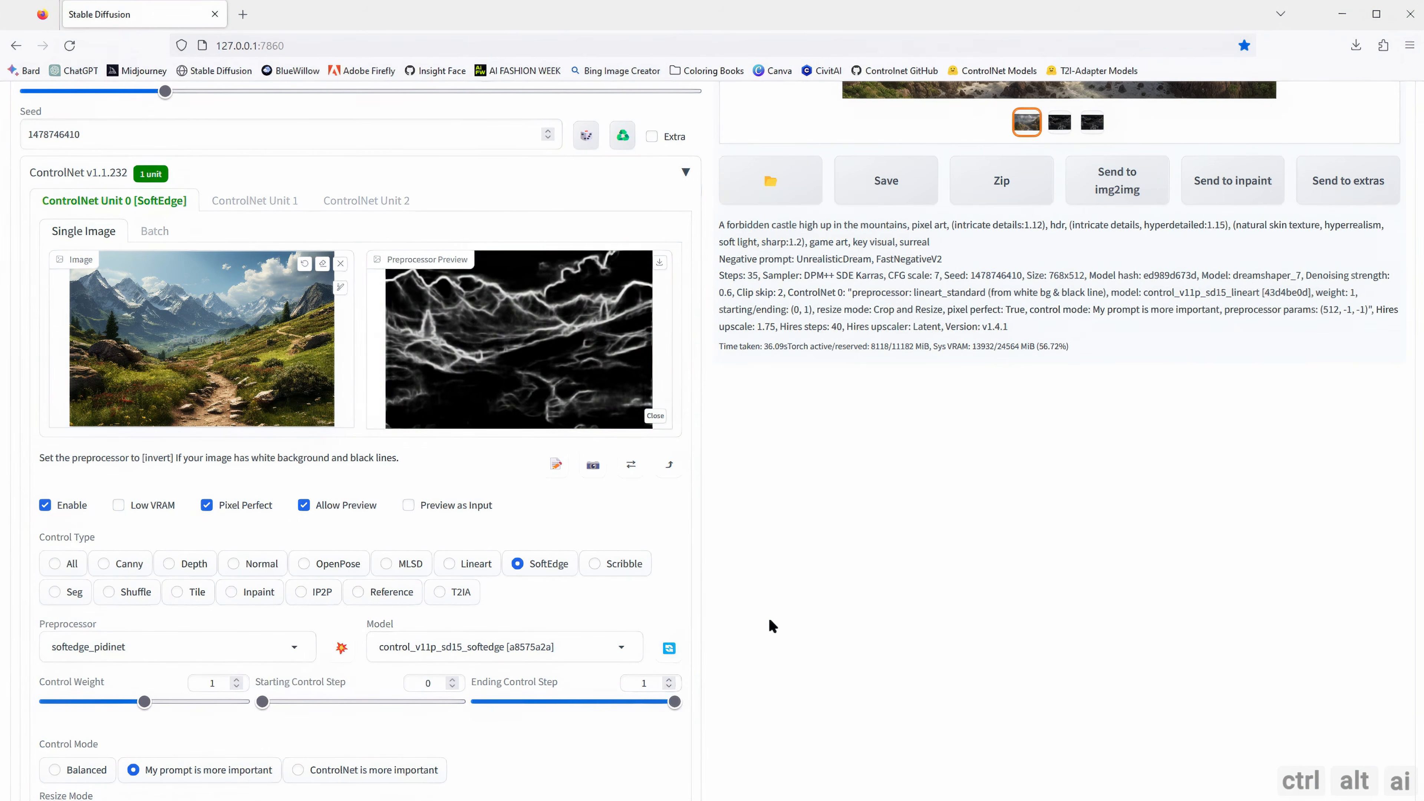
Step: Generate the castle image guided by the SoftEdge reference and view the resulting picture at full size
scroll(764, 613, "up", 3)
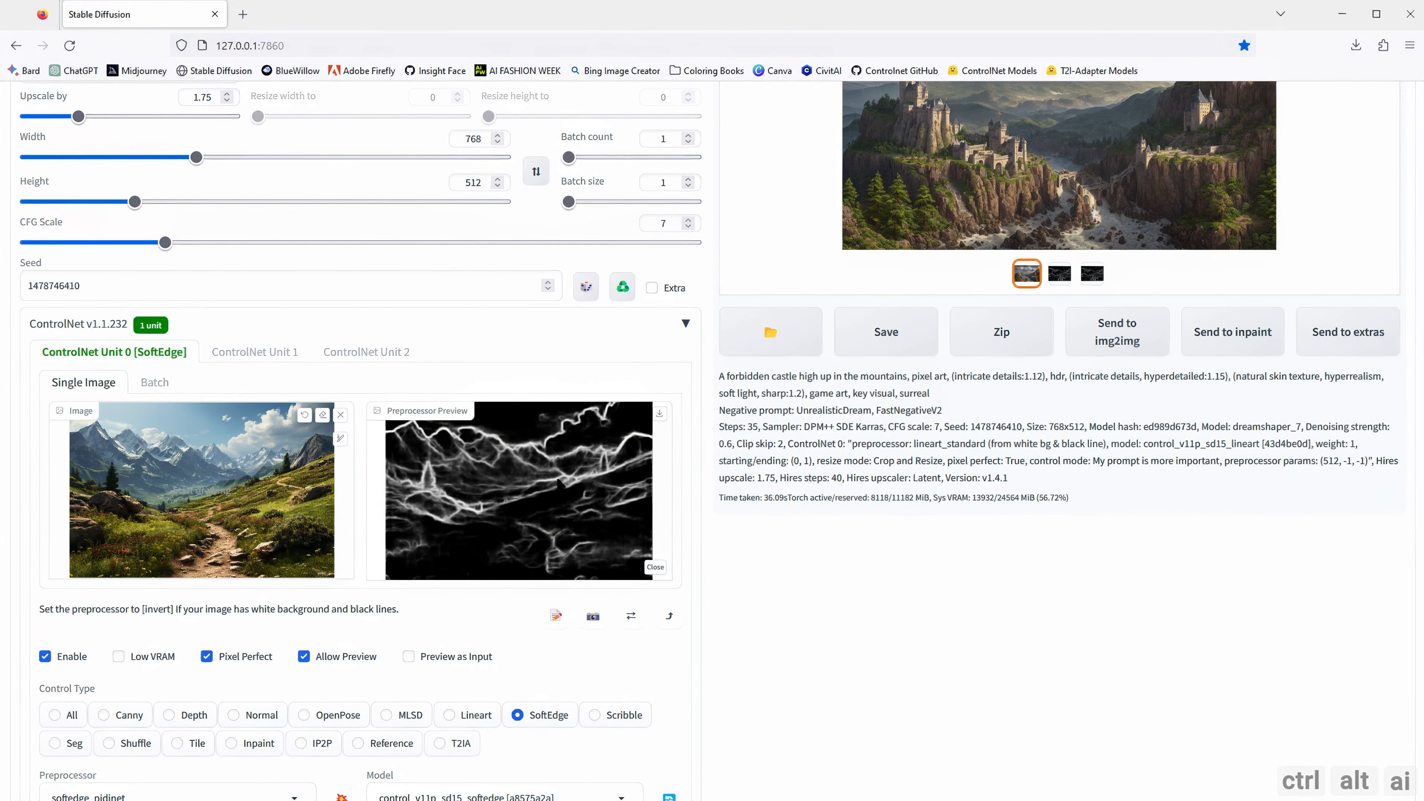
scroll(604, 505, "up", 2)
scroll(439, 599, "down", 8)
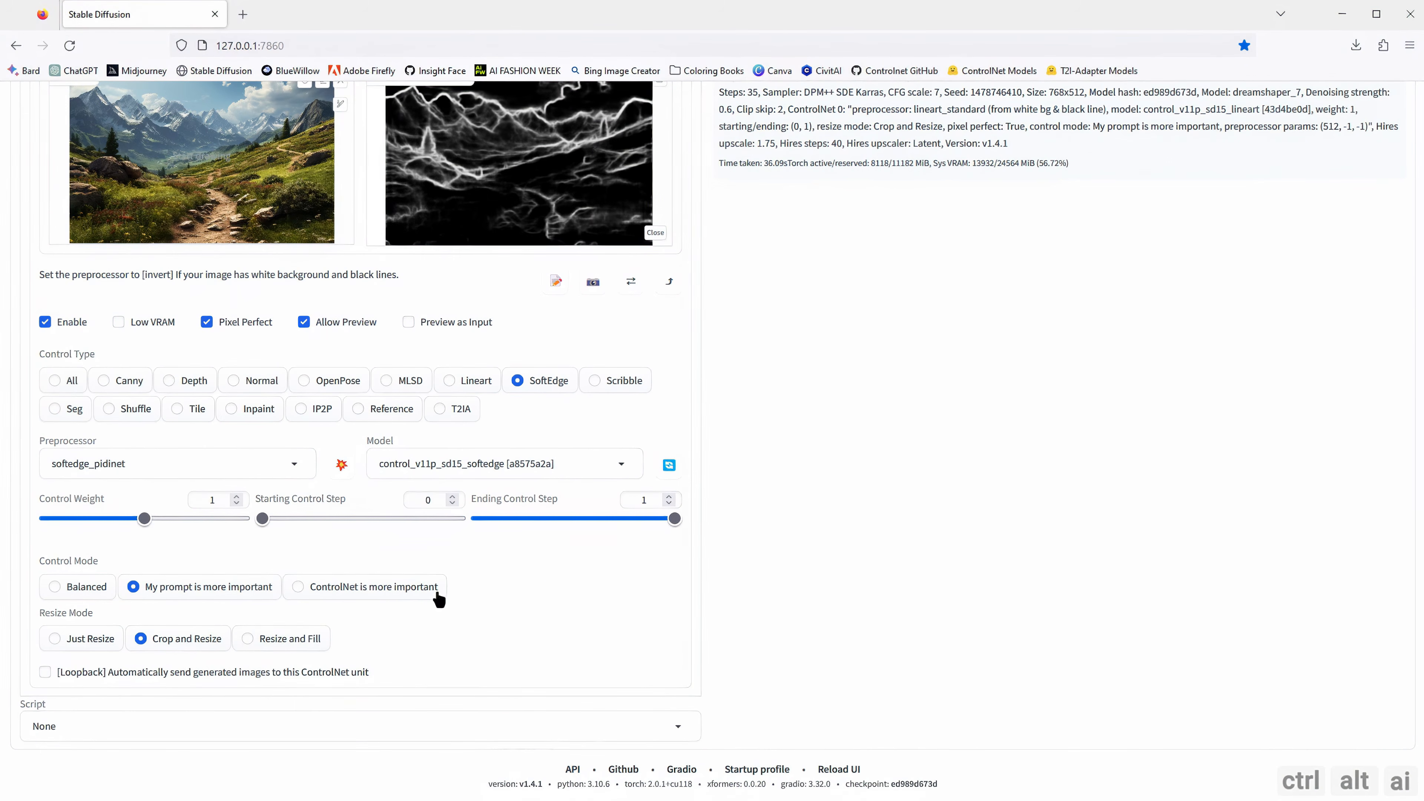
scroll(746, 575, "up", 8)
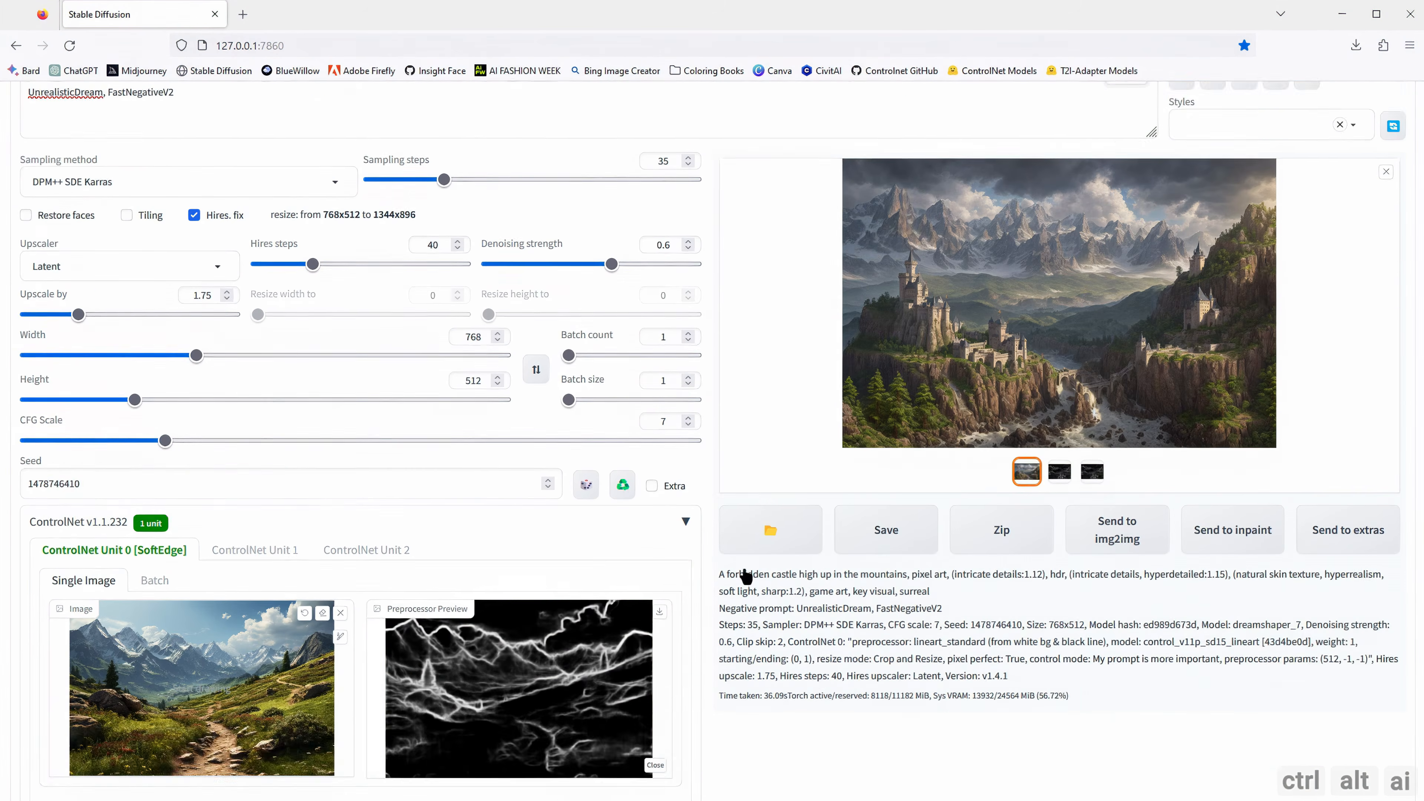
scroll(745, 576, "up", 3)
left_click(1239, 185)
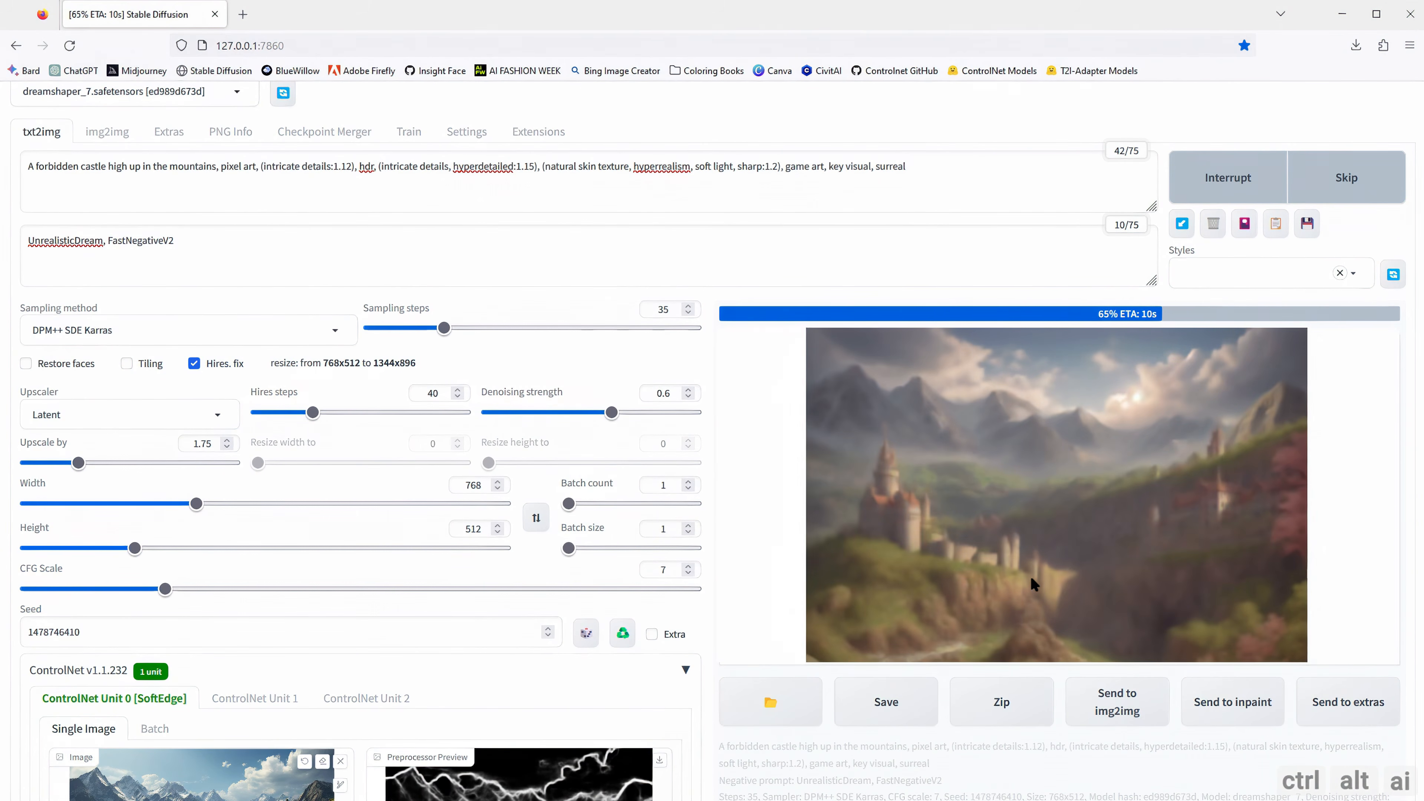
scroll(1009, 544, "down", 2)
scroll(969, 476, "up", 1)
scroll(986, 502, "up", 2)
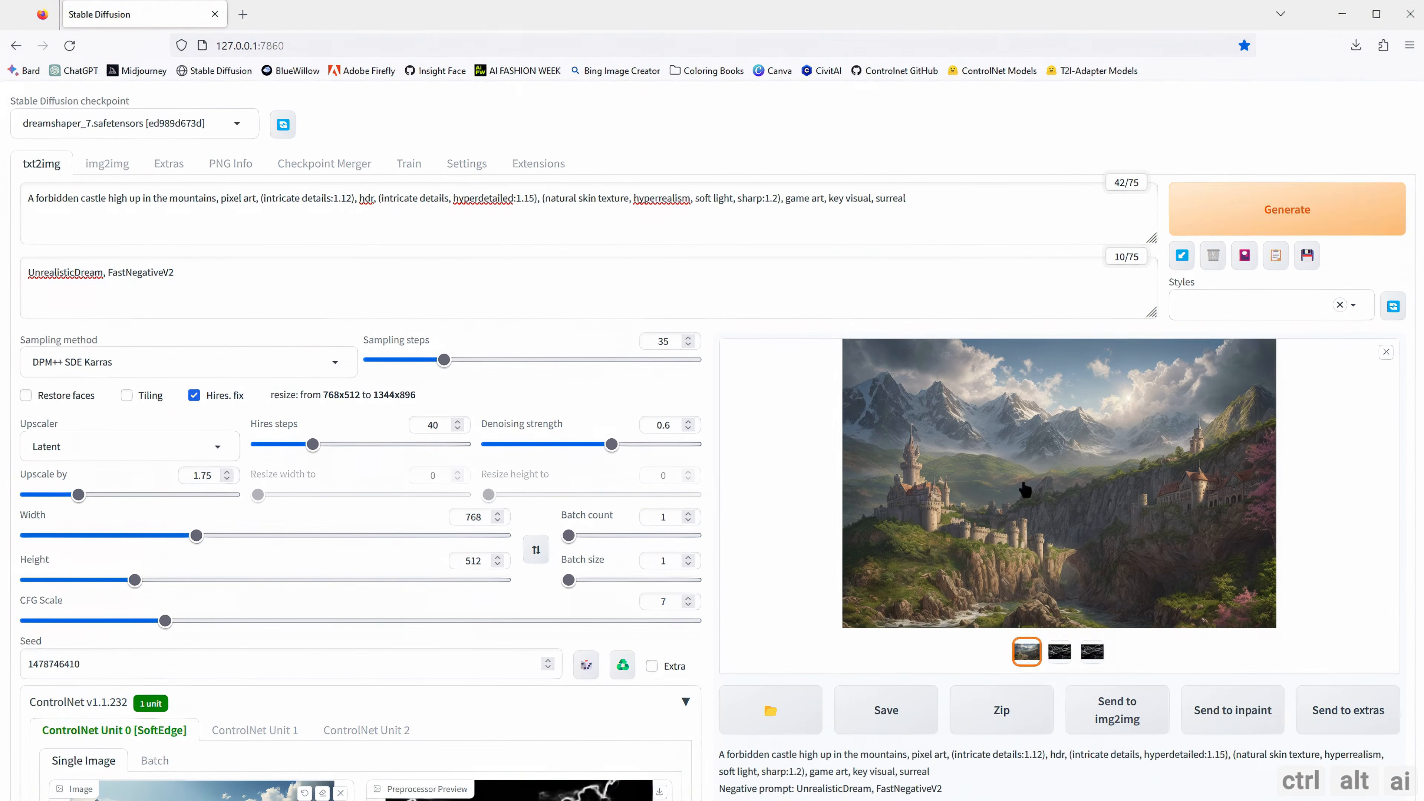
left_click(1025, 489)
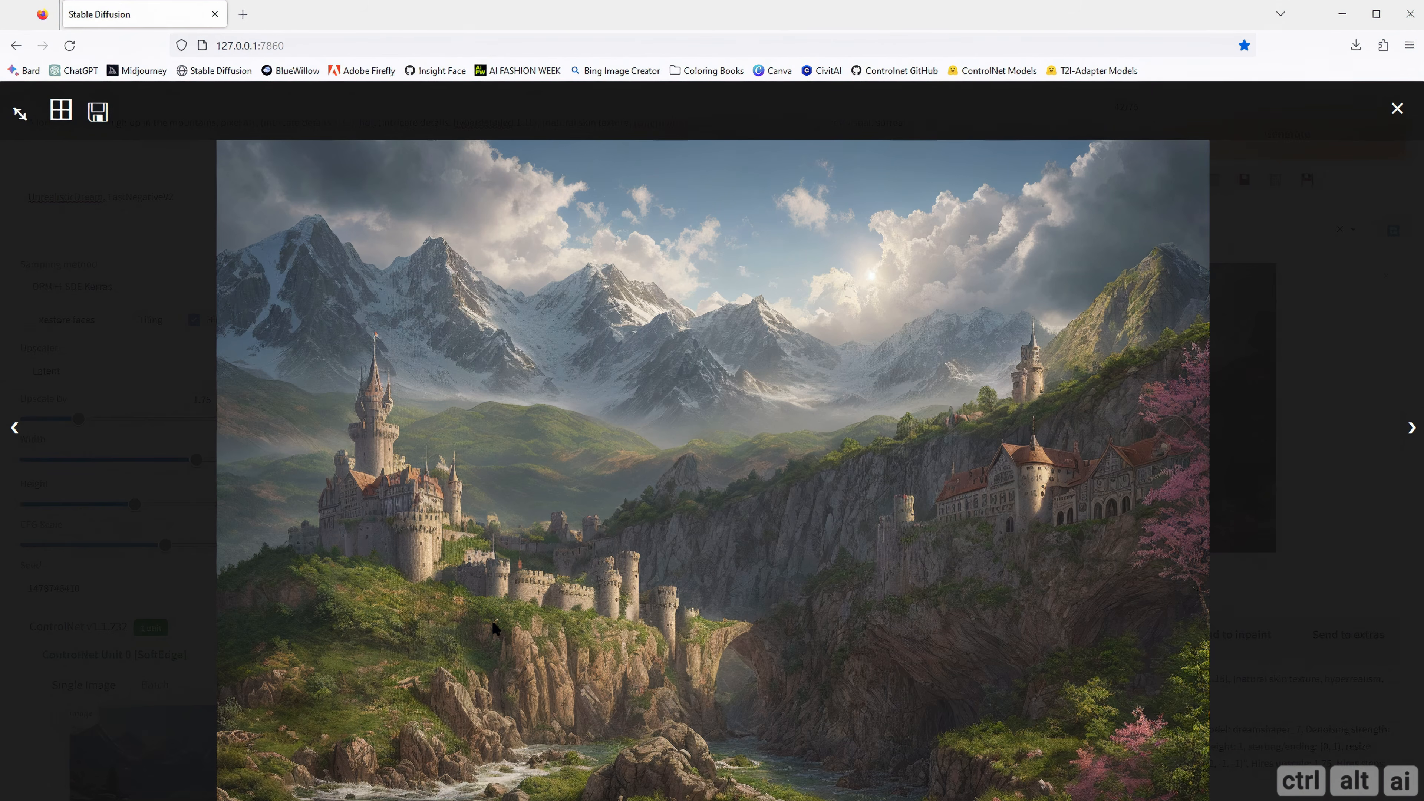
key("Right")
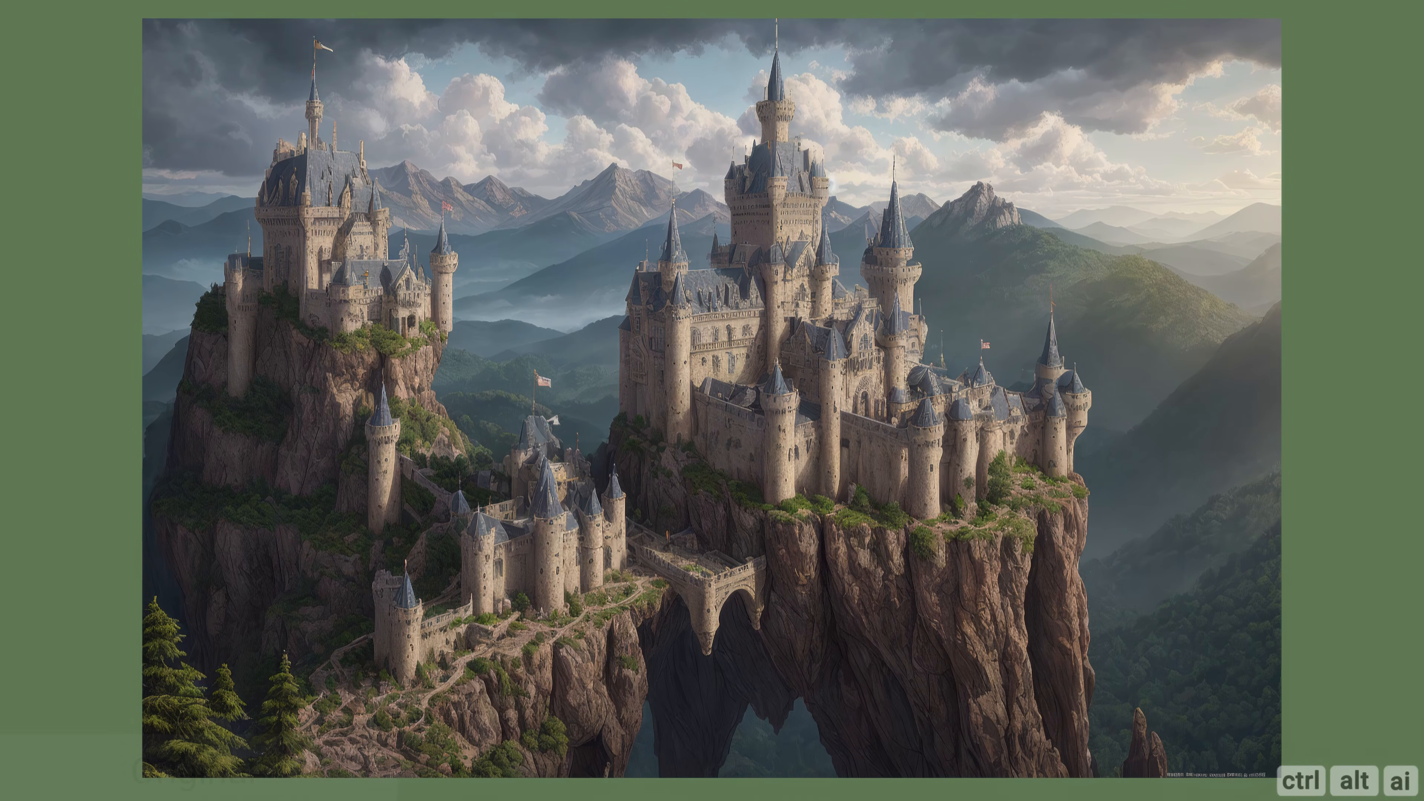
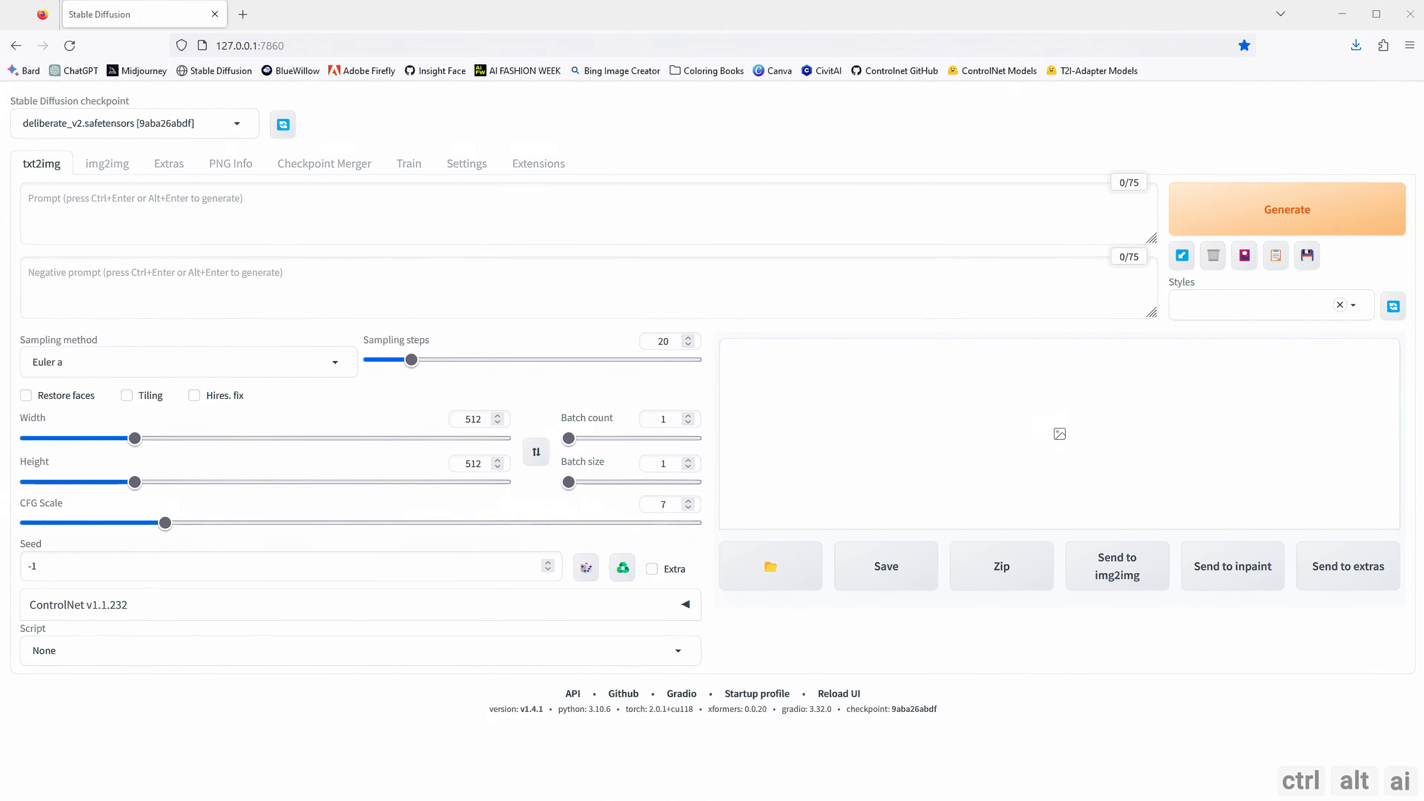
left_click(140, 210)
type("a modern living room, teak wood and leather decor.")
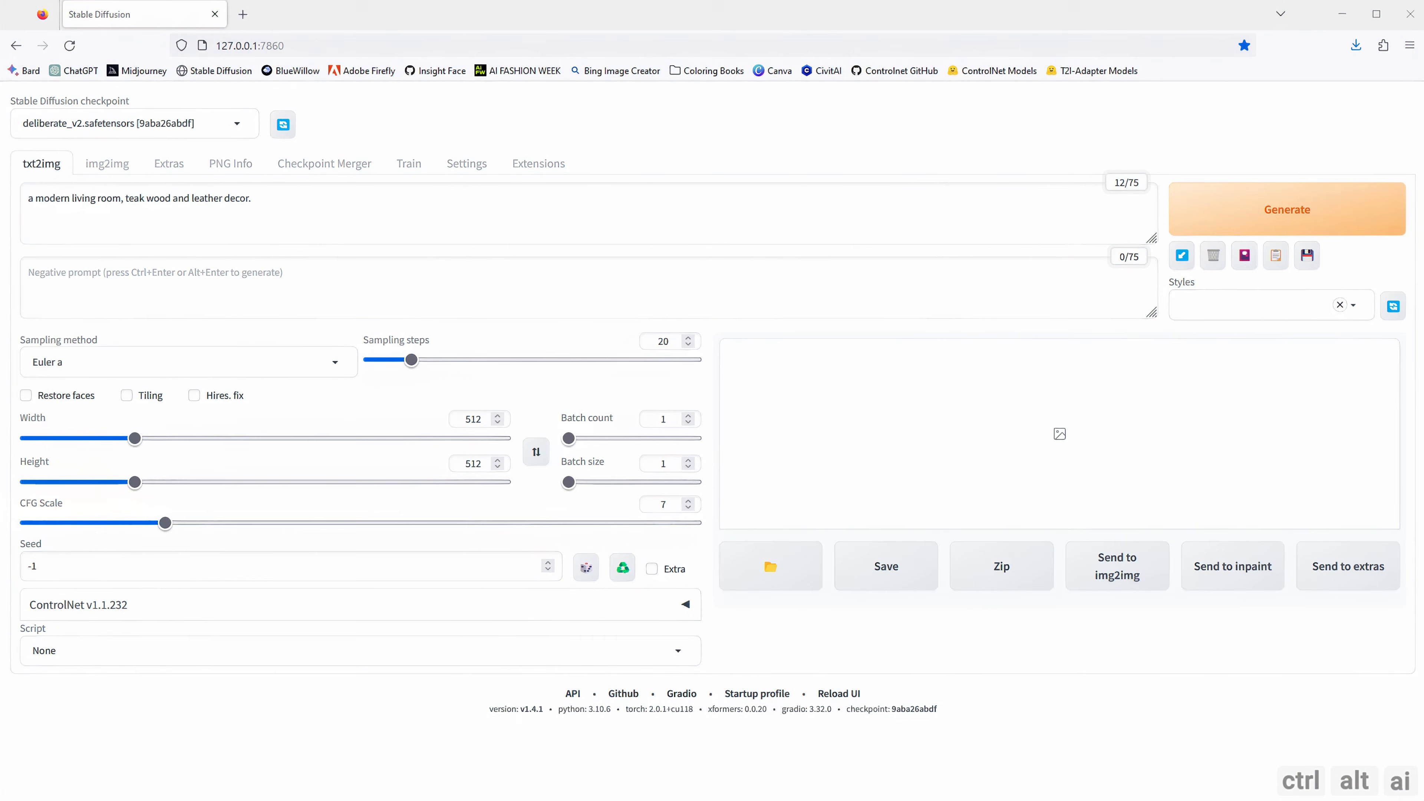
left_click_drag(61, 564, 12, 564)
key("ctrl+v")
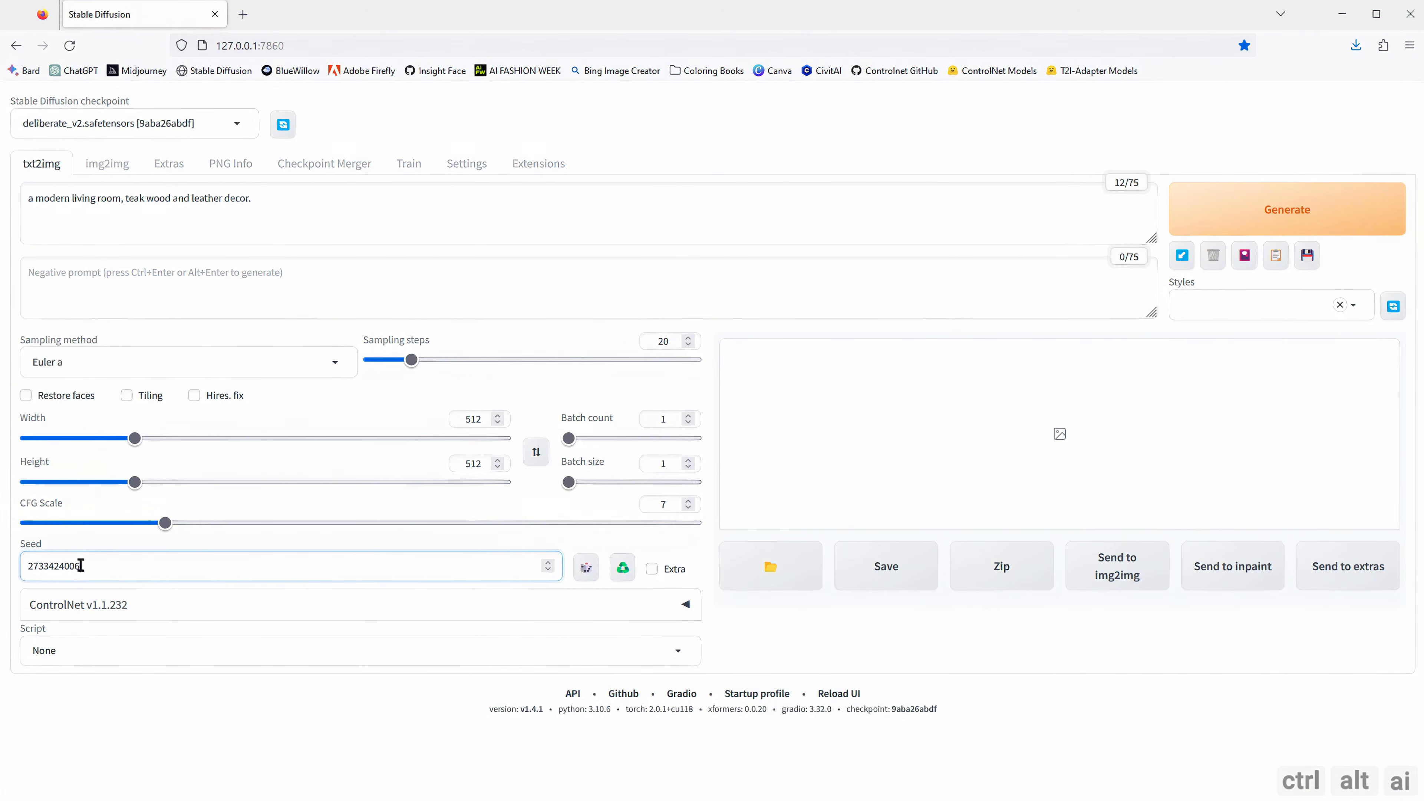
Step: Set the sampling steps to 30 and the image width to 768
left_click_drag(670, 341, 622, 340)
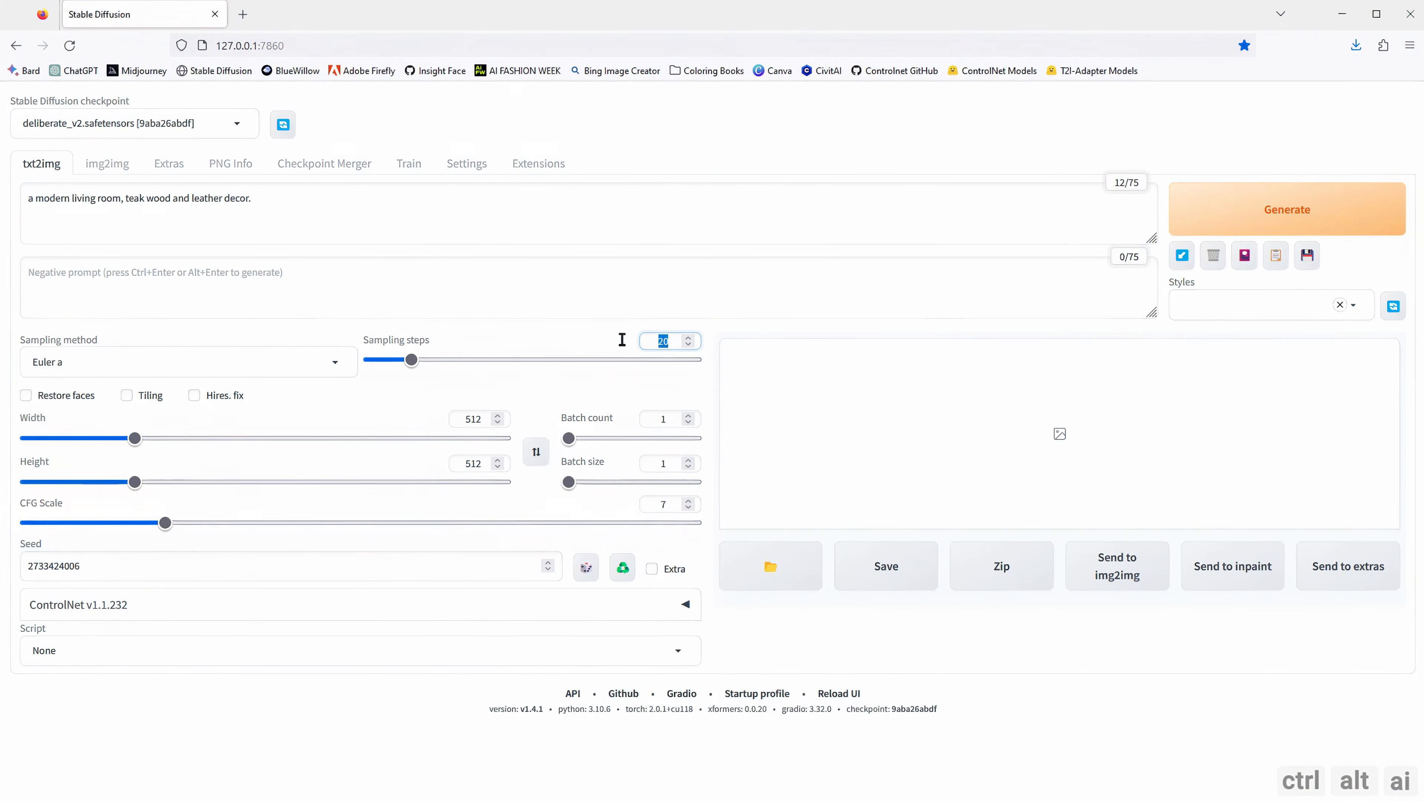
type("30")
left_click_drag(483, 419, 451, 419)
type("768")
Step: Enable Hires. fix with the 4x-UltraSharp upscaler and a denoising strength of 0.3
left_click(194, 394)
left_click(129, 446)
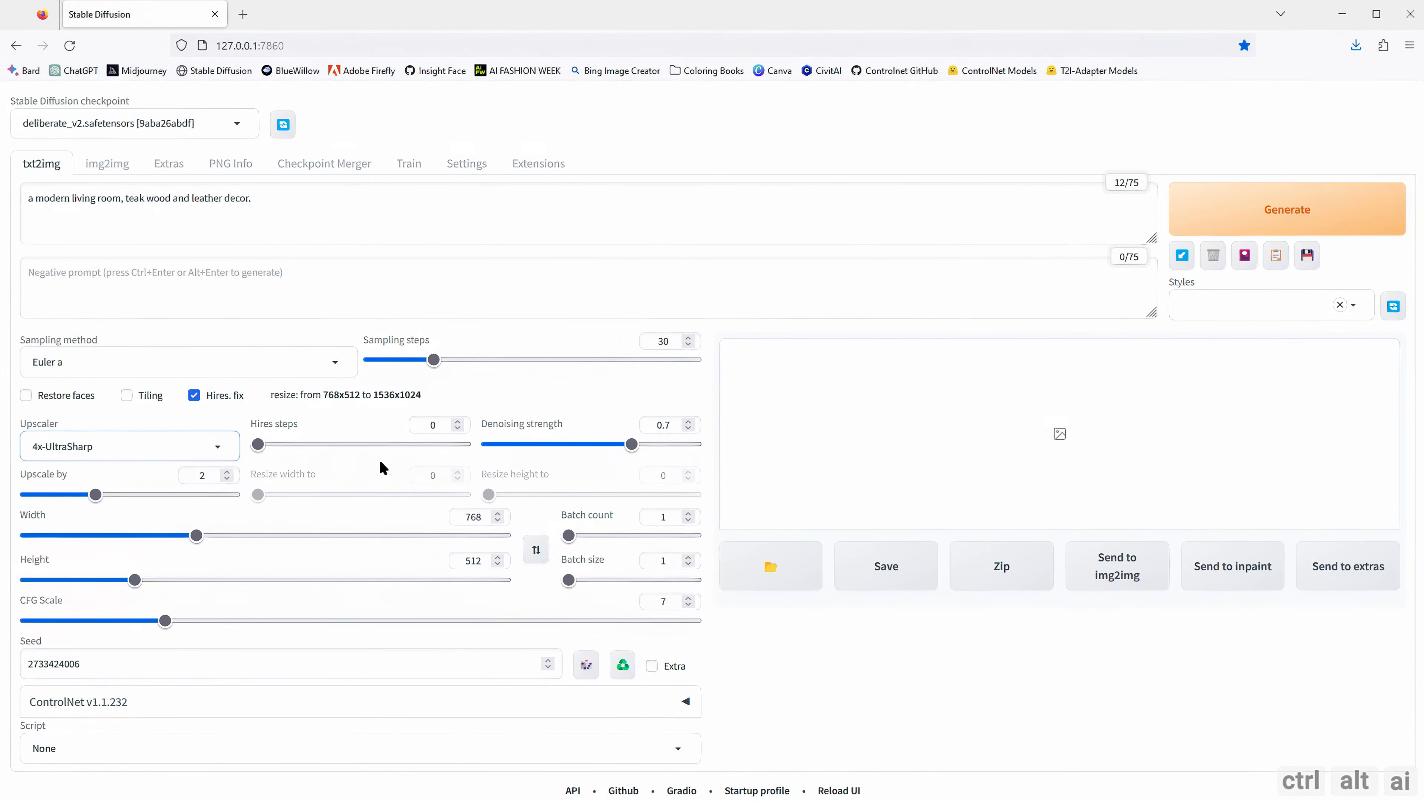
left_click_drag(672, 425, 628, 426)
type("0.3")
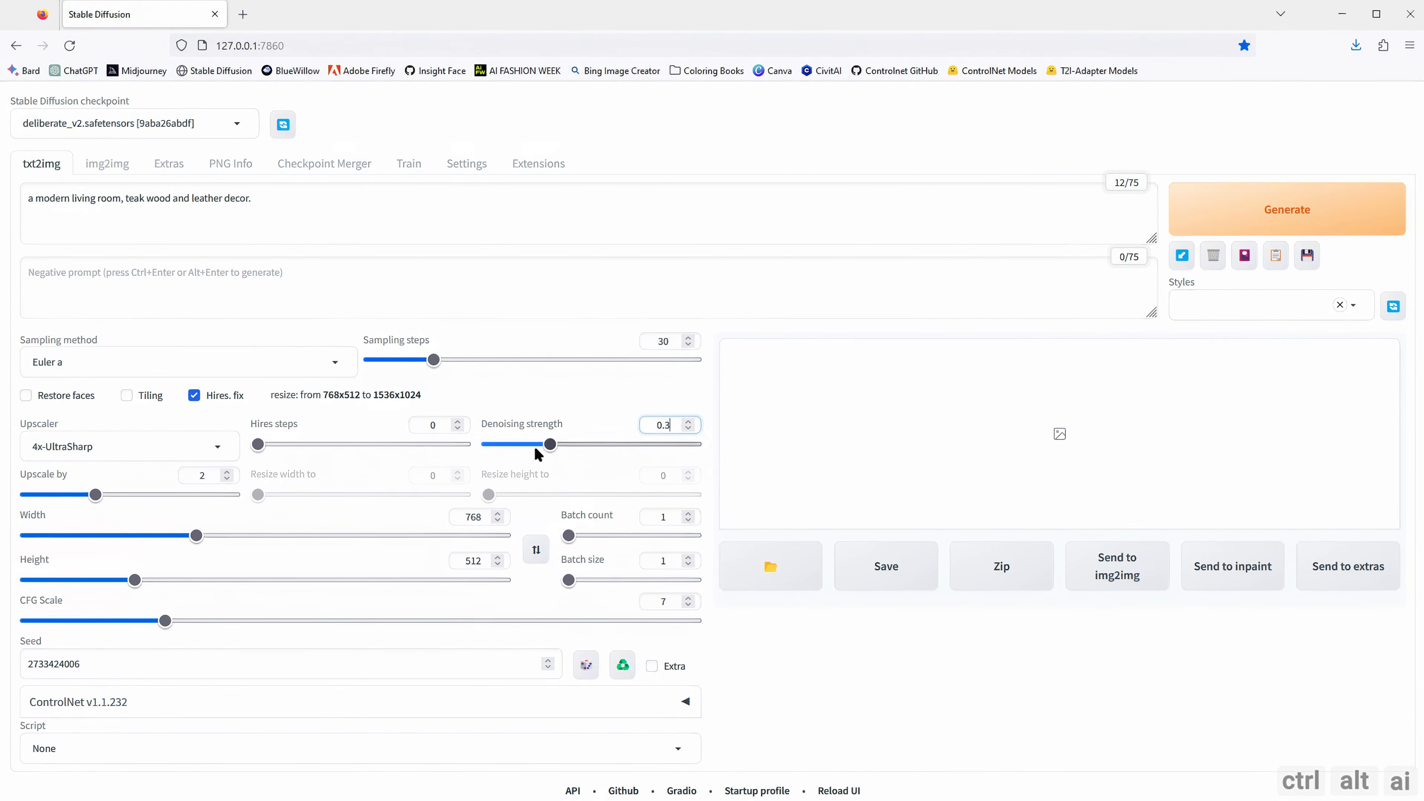
Step: Generate the living room image without ControlNet and view it at full size
key("ctrl+Return")
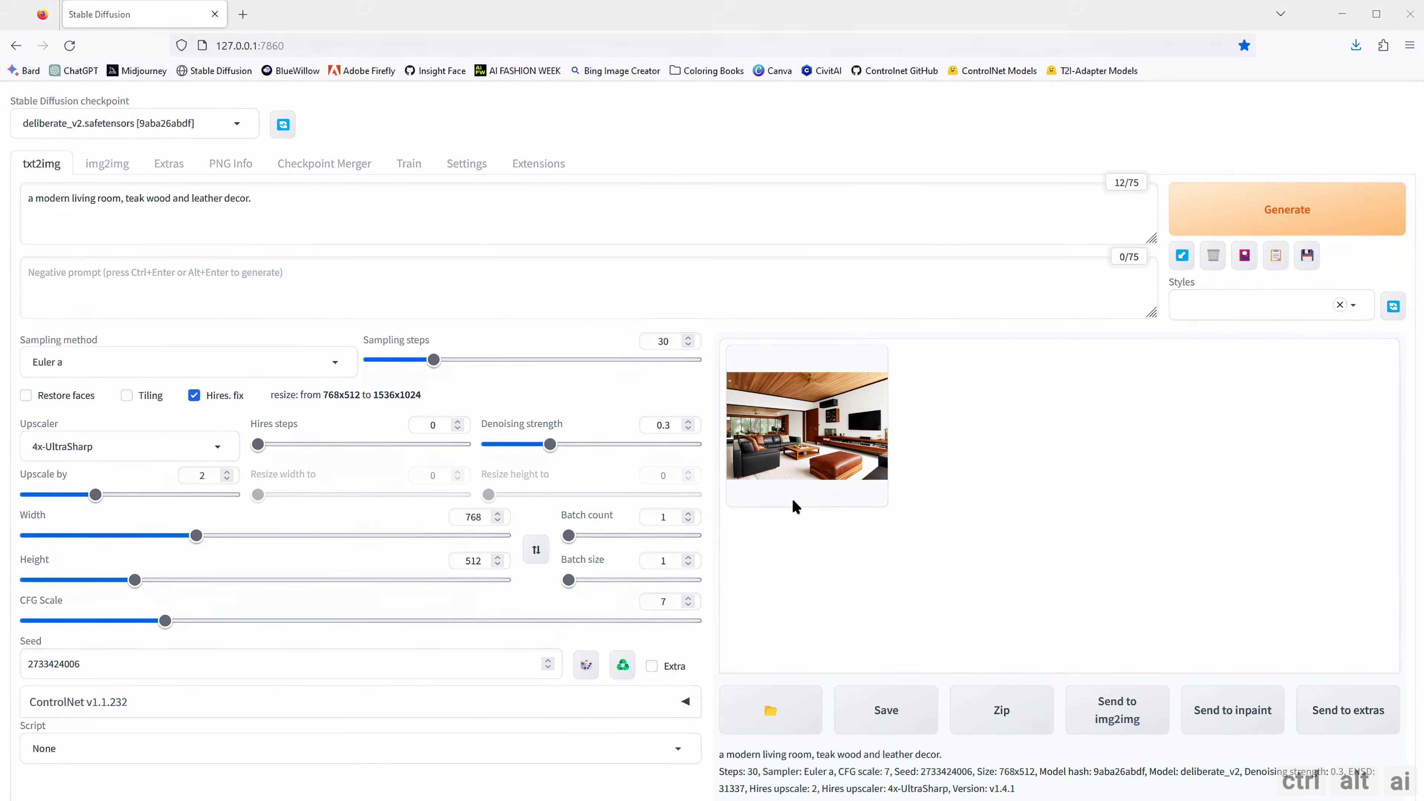
left_click(934, 488)
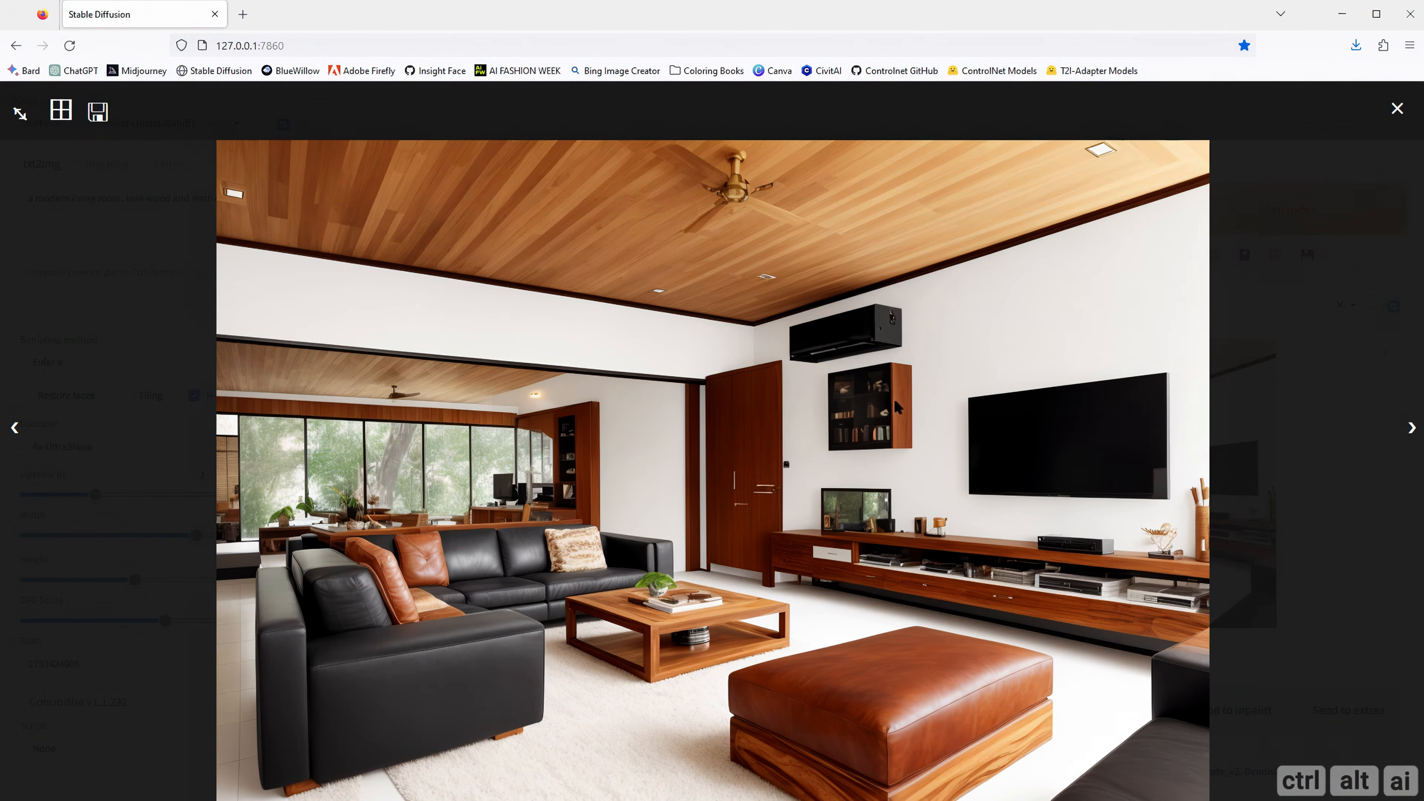
left_click(1305, 455)
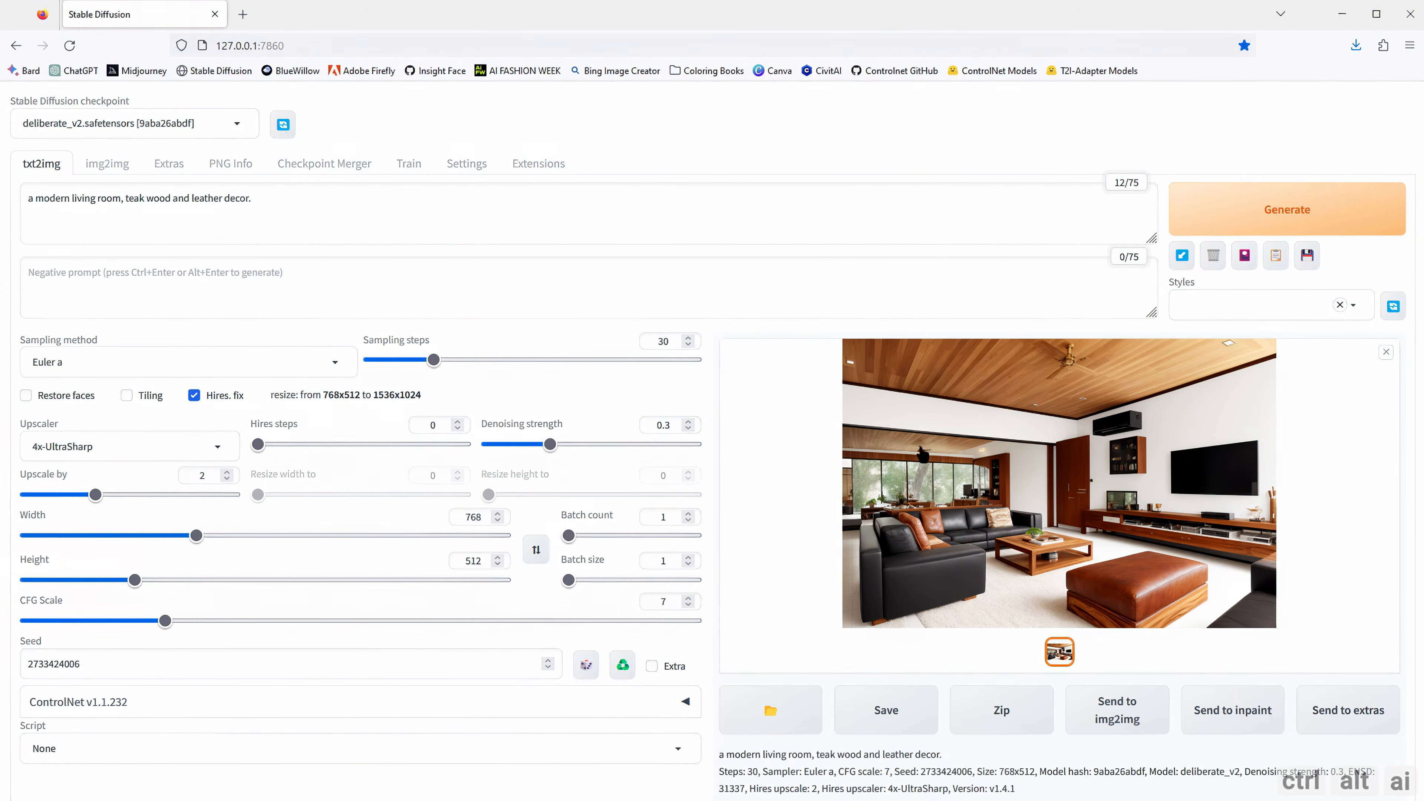
Step: Expand the ControlNet settings and turn on Enable, Pixel Perfect and Allow Preview for Unit 0
scroll(715, 483, "down", 2)
left_click(685, 616)
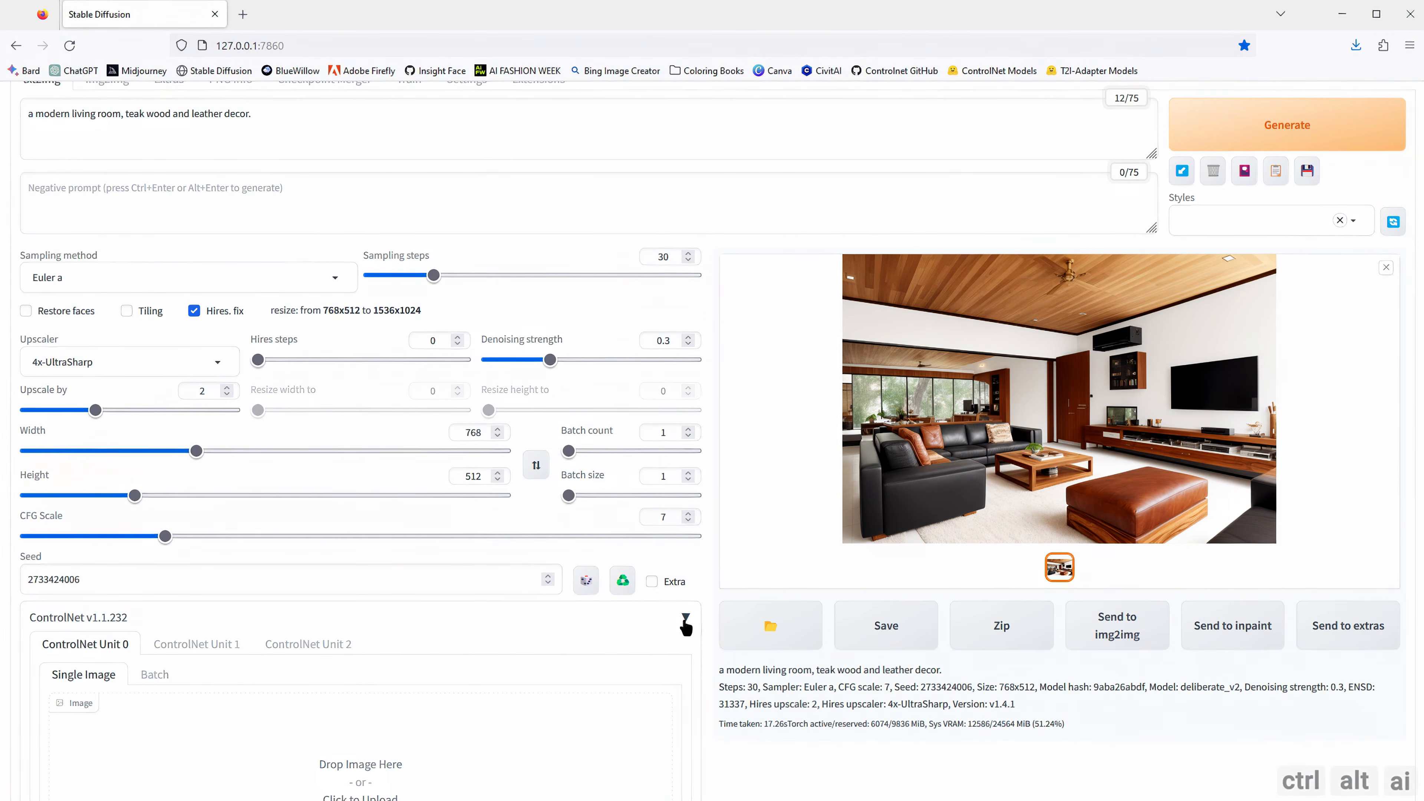
scroll(617, 612, "down", 4)
scroll(327, 572, "down", 4)
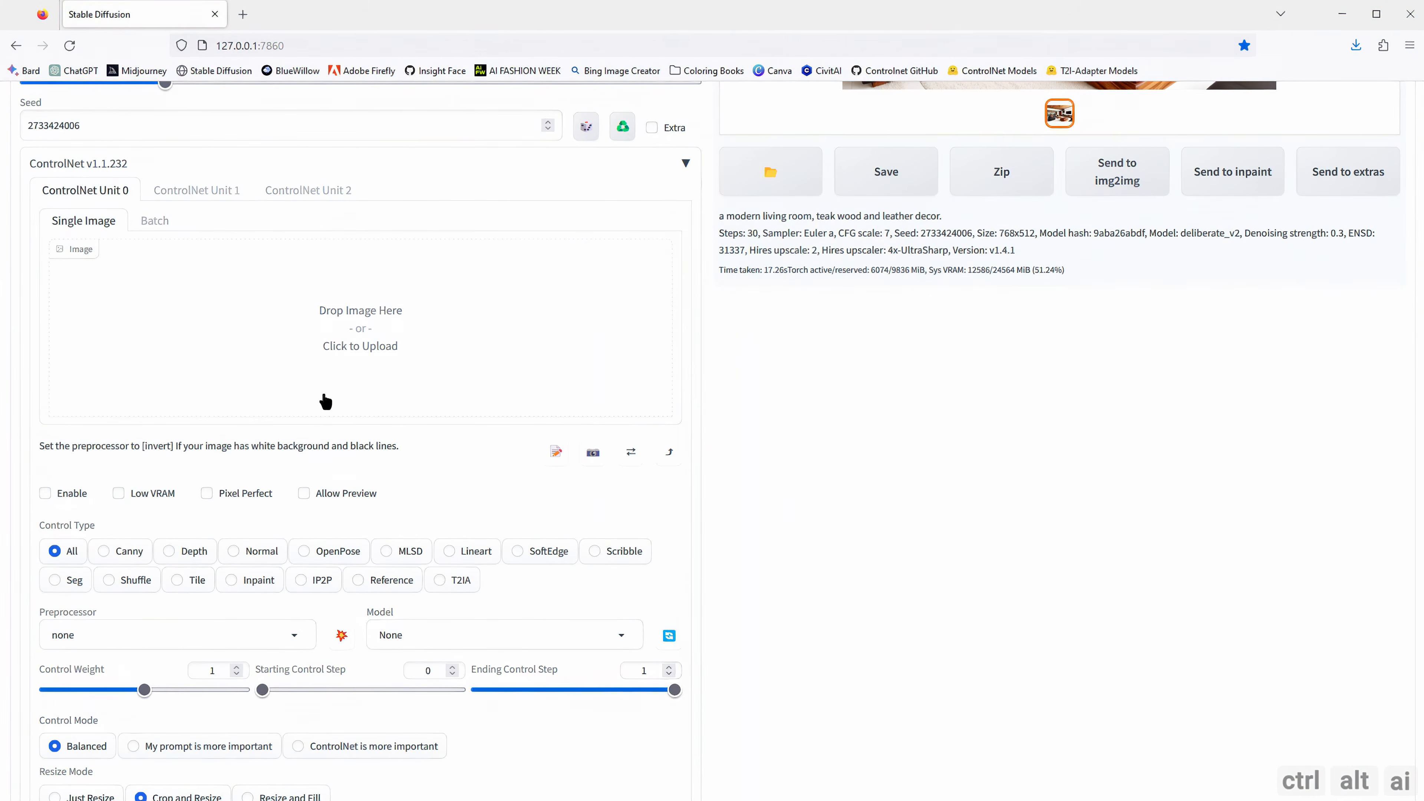
left_click(46, 493)
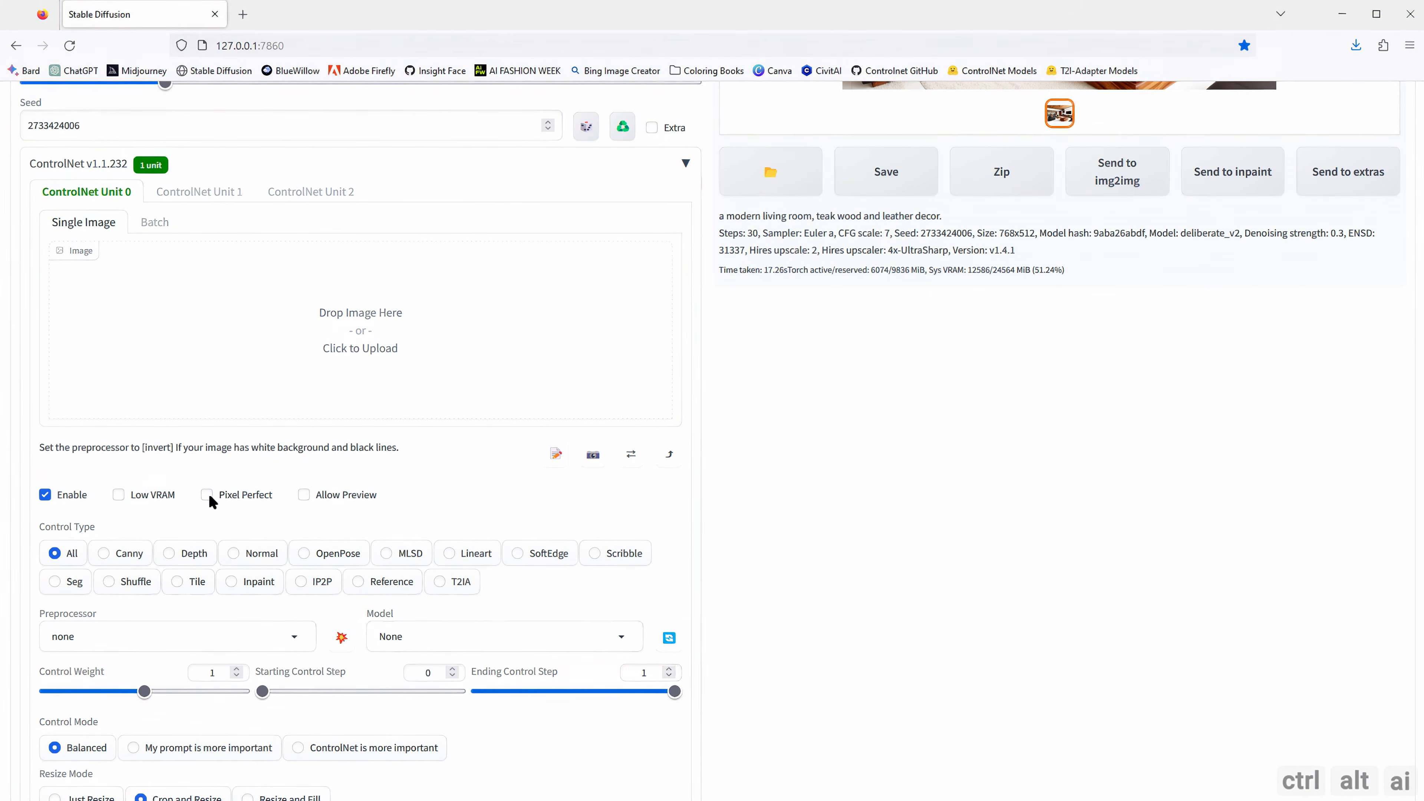
left_click(207, 493)
left_click(304, 493)
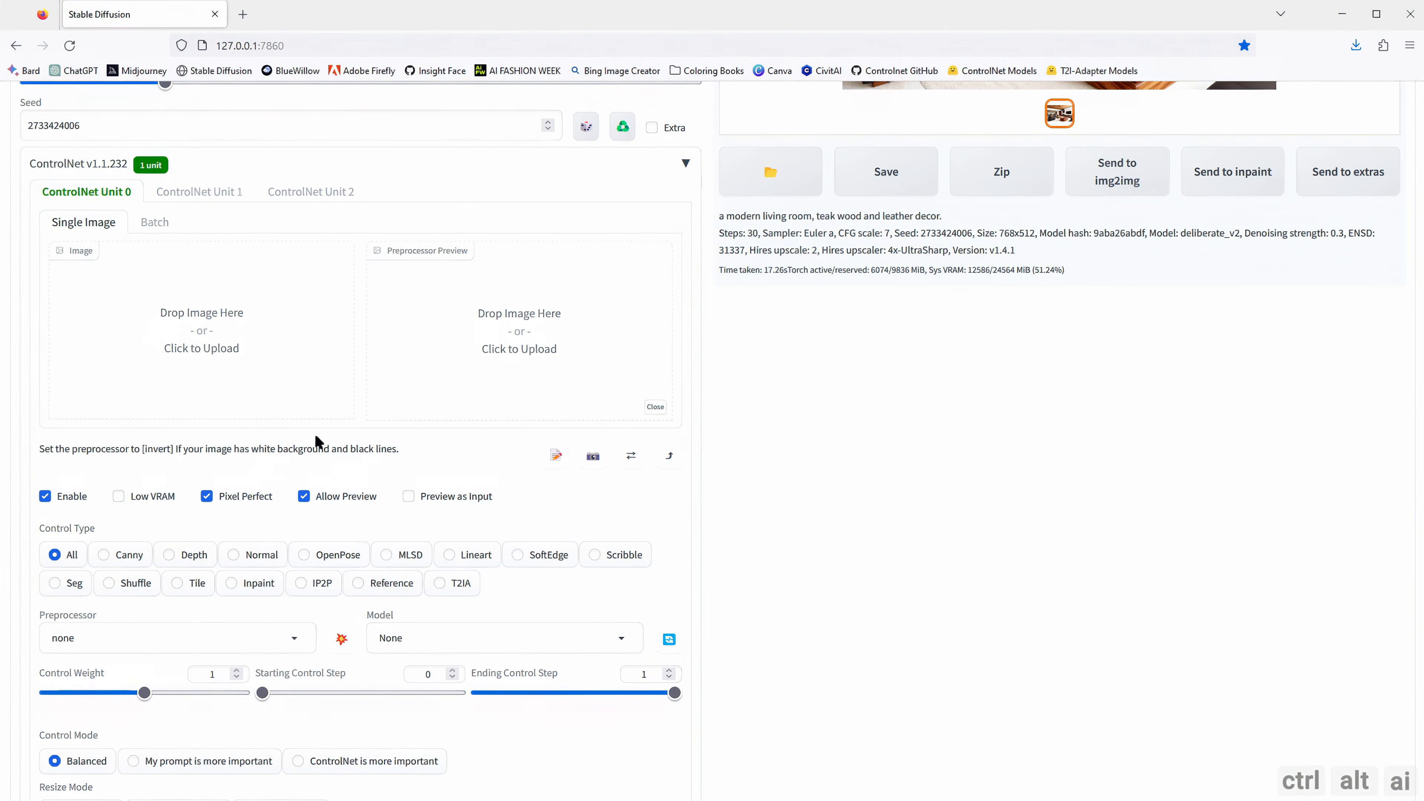
Step: Load living room.png from the Project images folder as ControlNet Unit 0's reference image
left_click(237, 353)
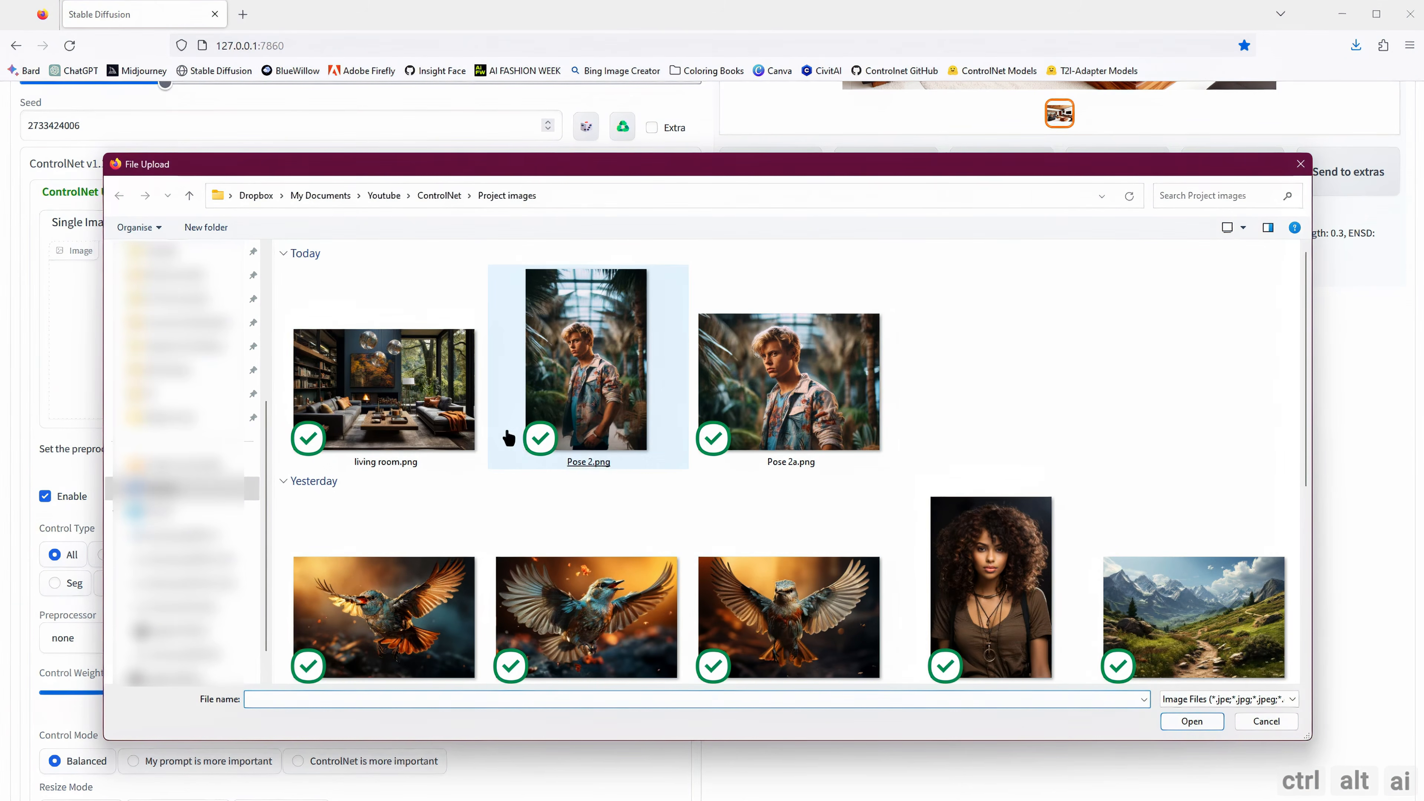
scroll(992, 395, "down", 3)
scroll(645, 391, "up", 3)
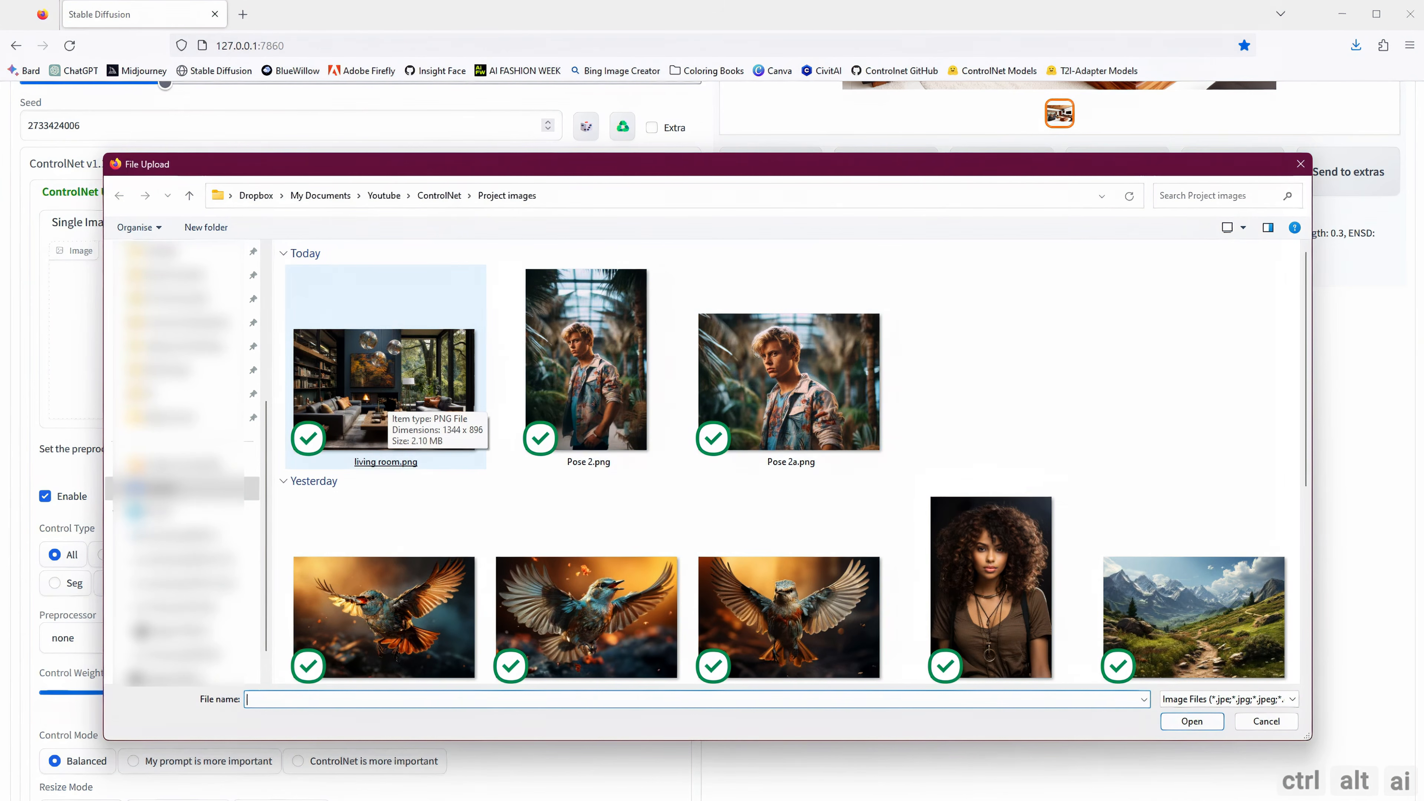
double_click(385, 399)
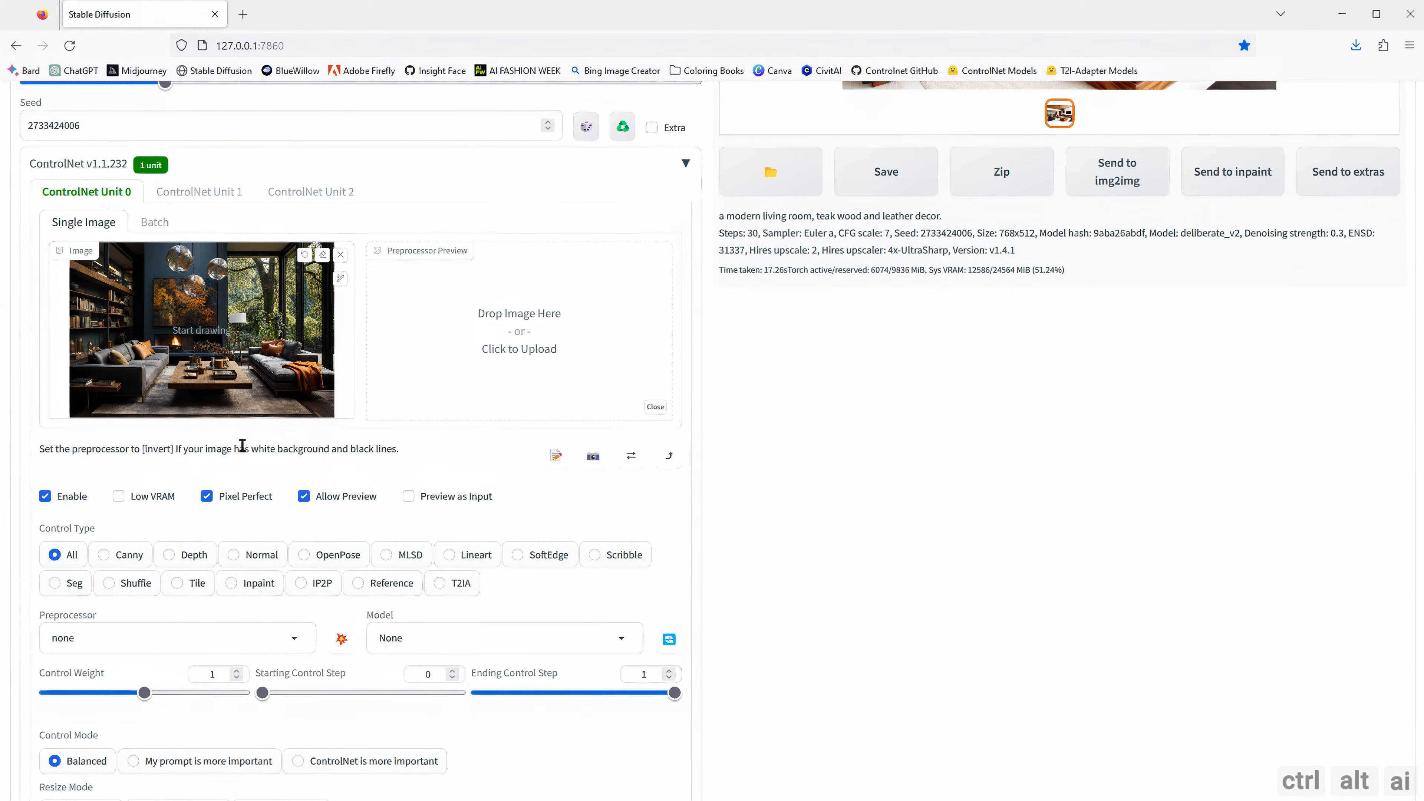
Step: Choose the MLSD control type, set its distance threshold to 20 and run the preprocessor to preview the room's straight lines
scroll(322, 488, "down", 3)
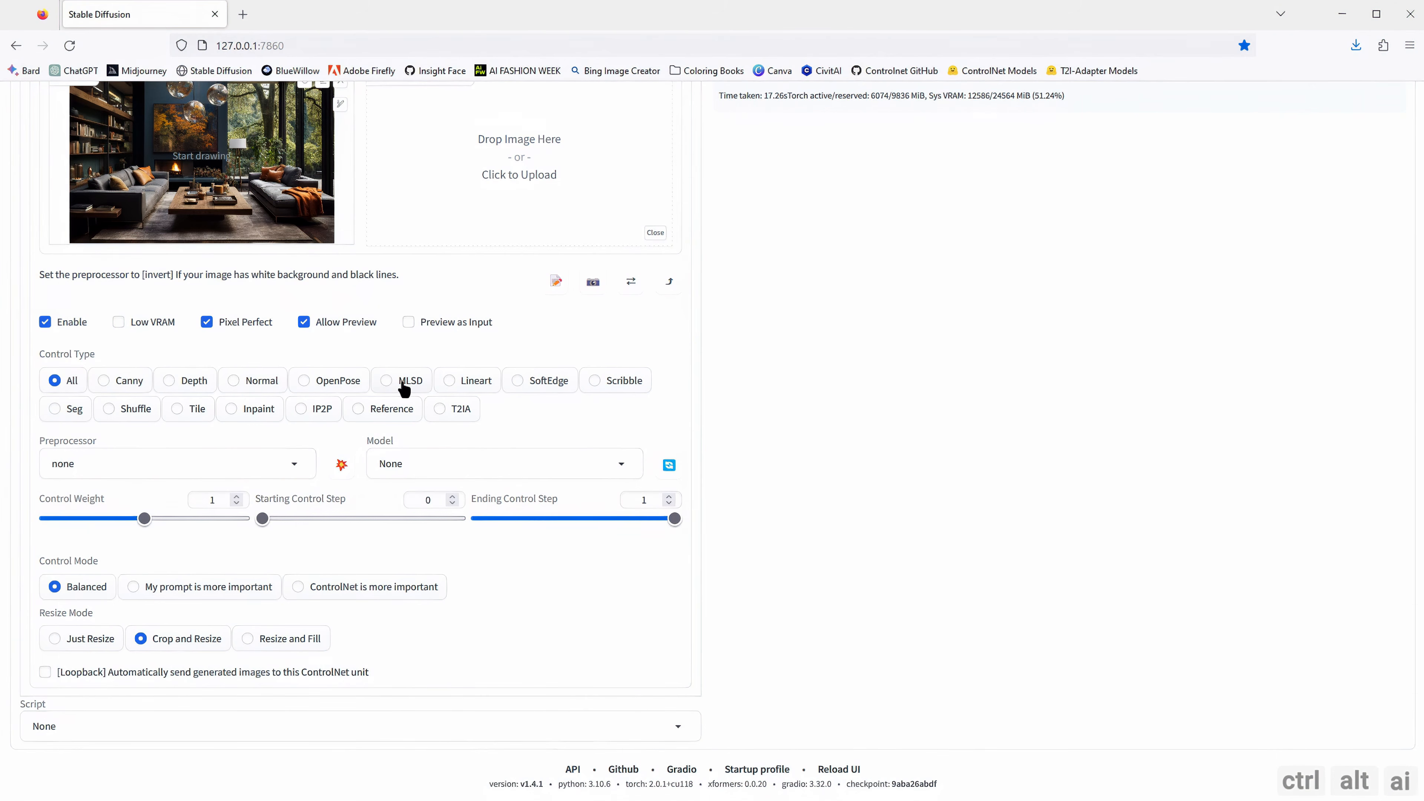
left_click(403, 386)
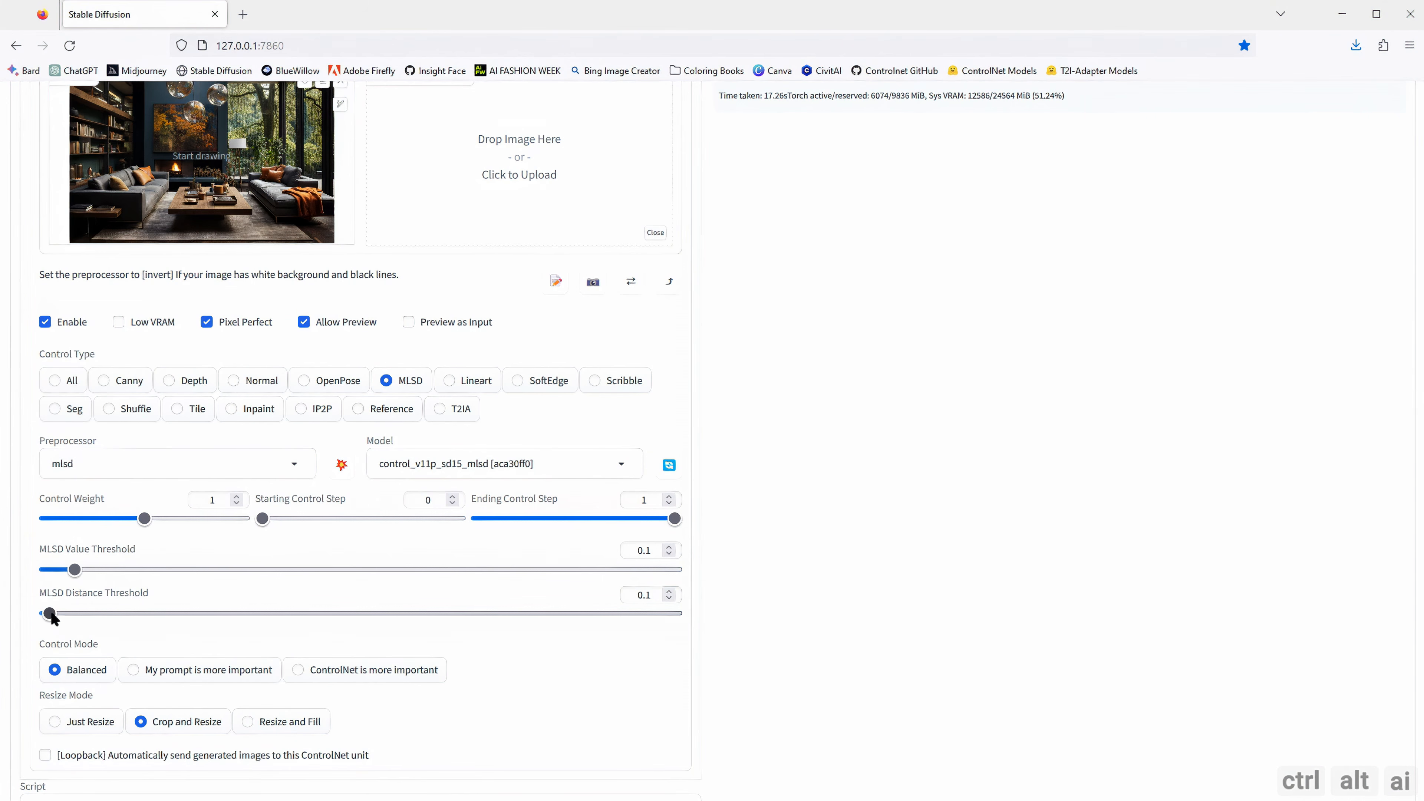
left_click_drag(51, 617, 677, 617)
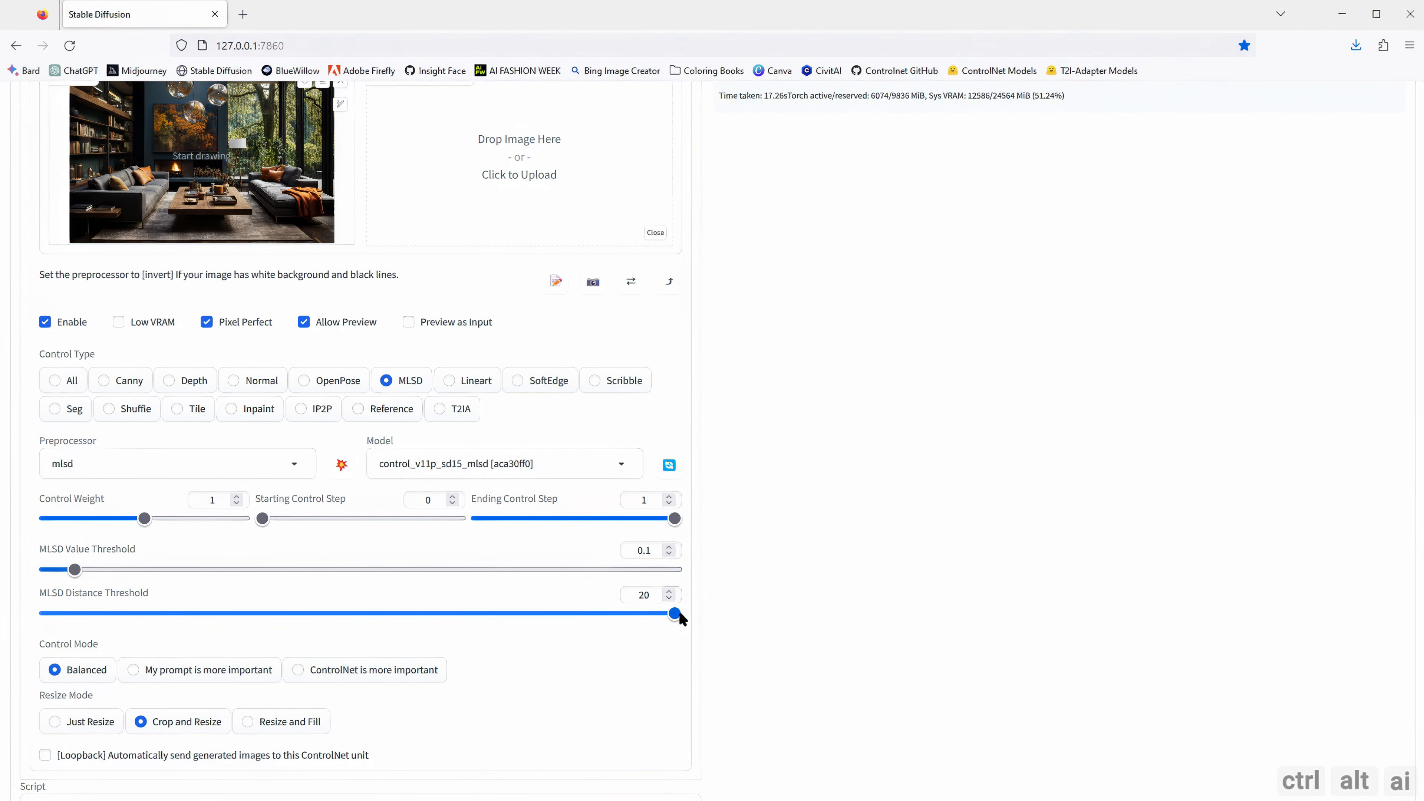
left_click(341, 466)
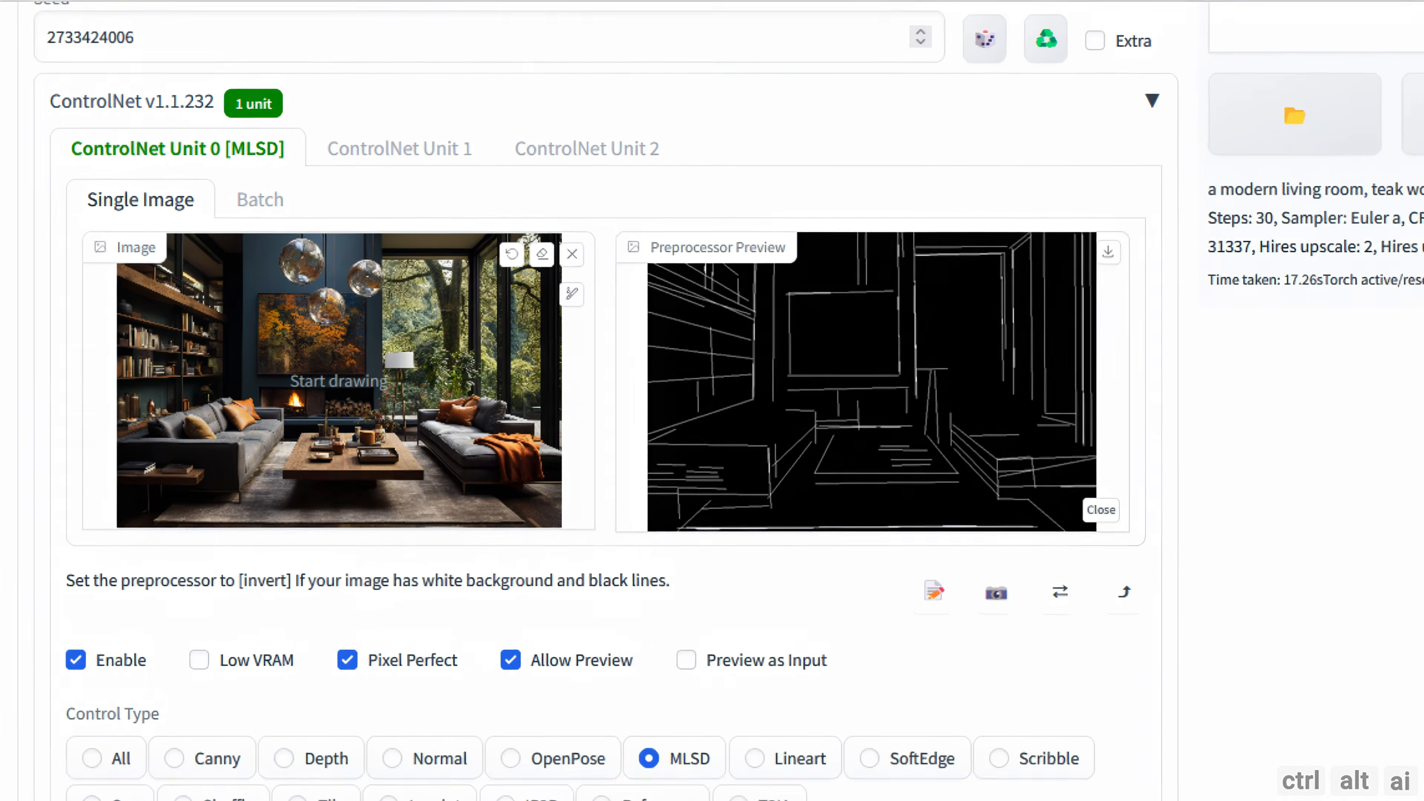
Step: Set ControlNet Unit 0's MLSD distance threshold to 0.01
scroll(705, 632, "down", 1)
scroll(696, 602, "up", 1)
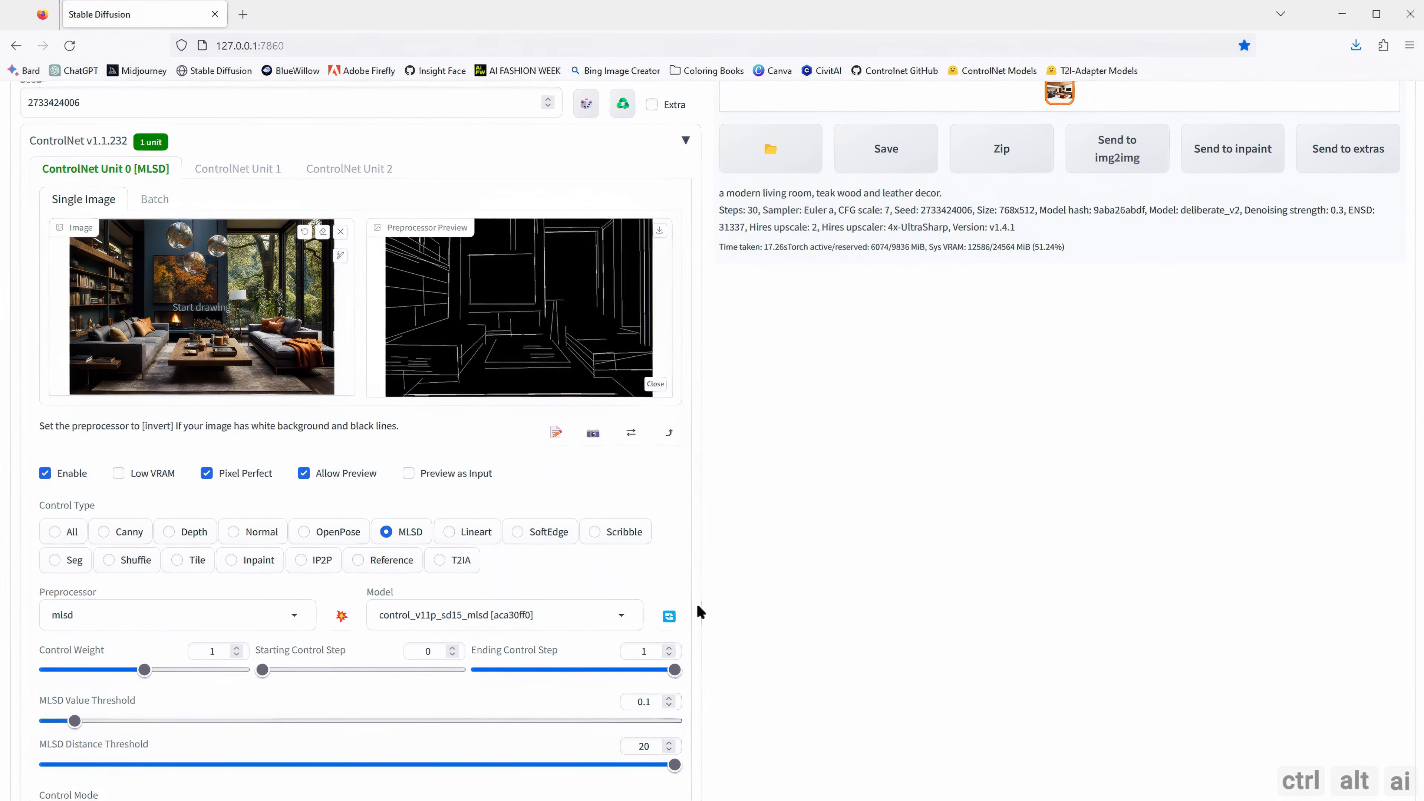
left_click_drag(675, 764, 35, 763)
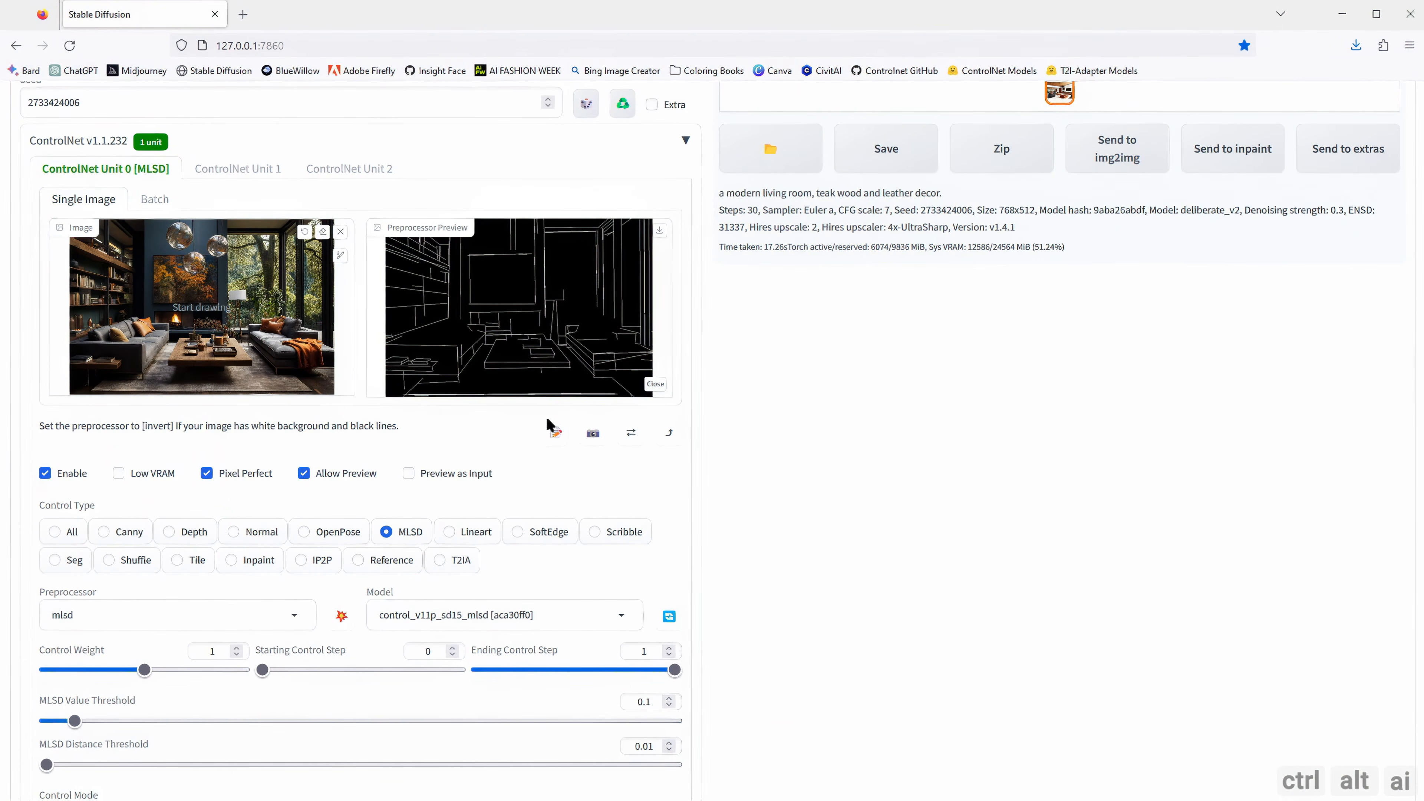
Step: Generate the living room image with the MLSD reference guiding it and view the result at full size
scroll(596, 452, "up", 2)
scroll(588, 483, "up", 8)
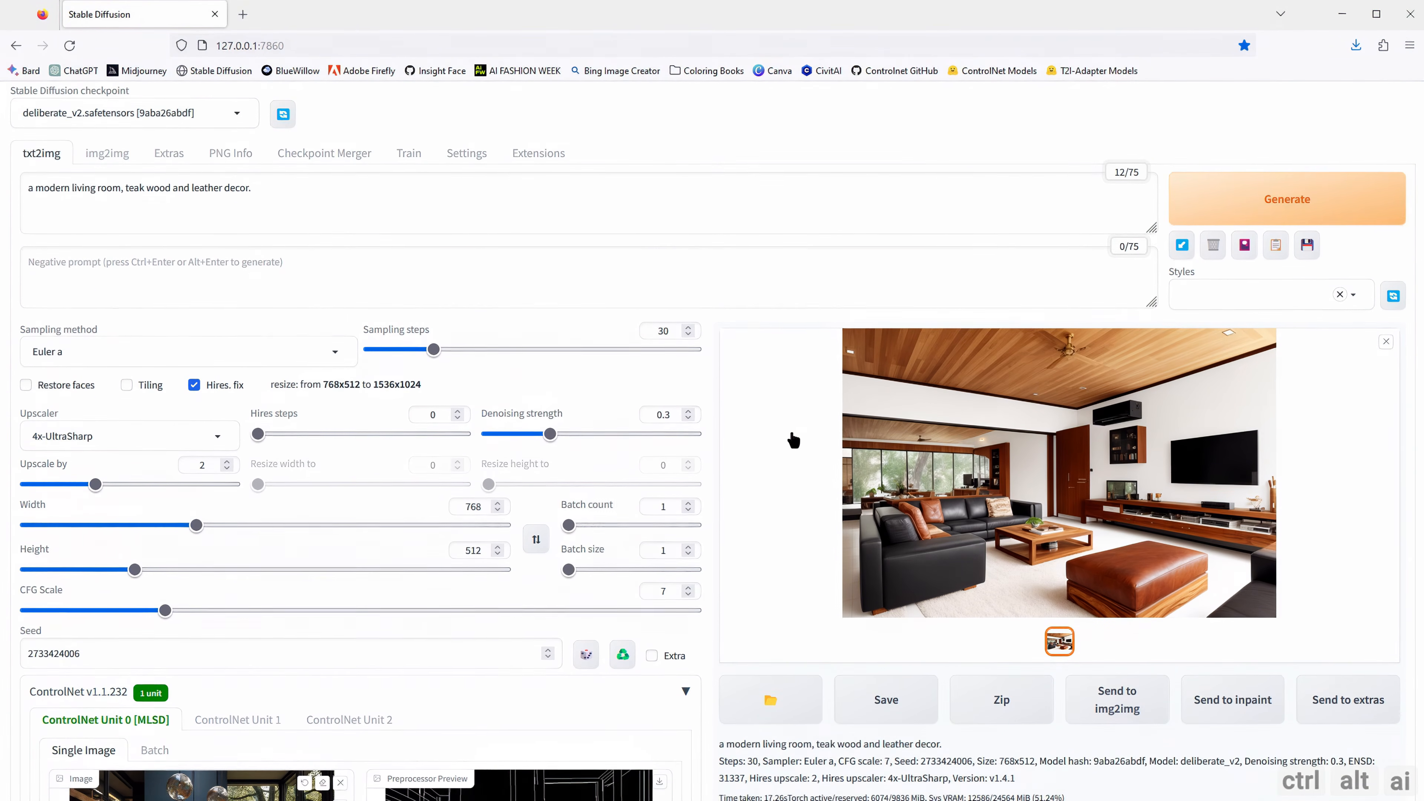
scroll(588, 483, "down", 6)
scroll(693, 531, "up", 7)
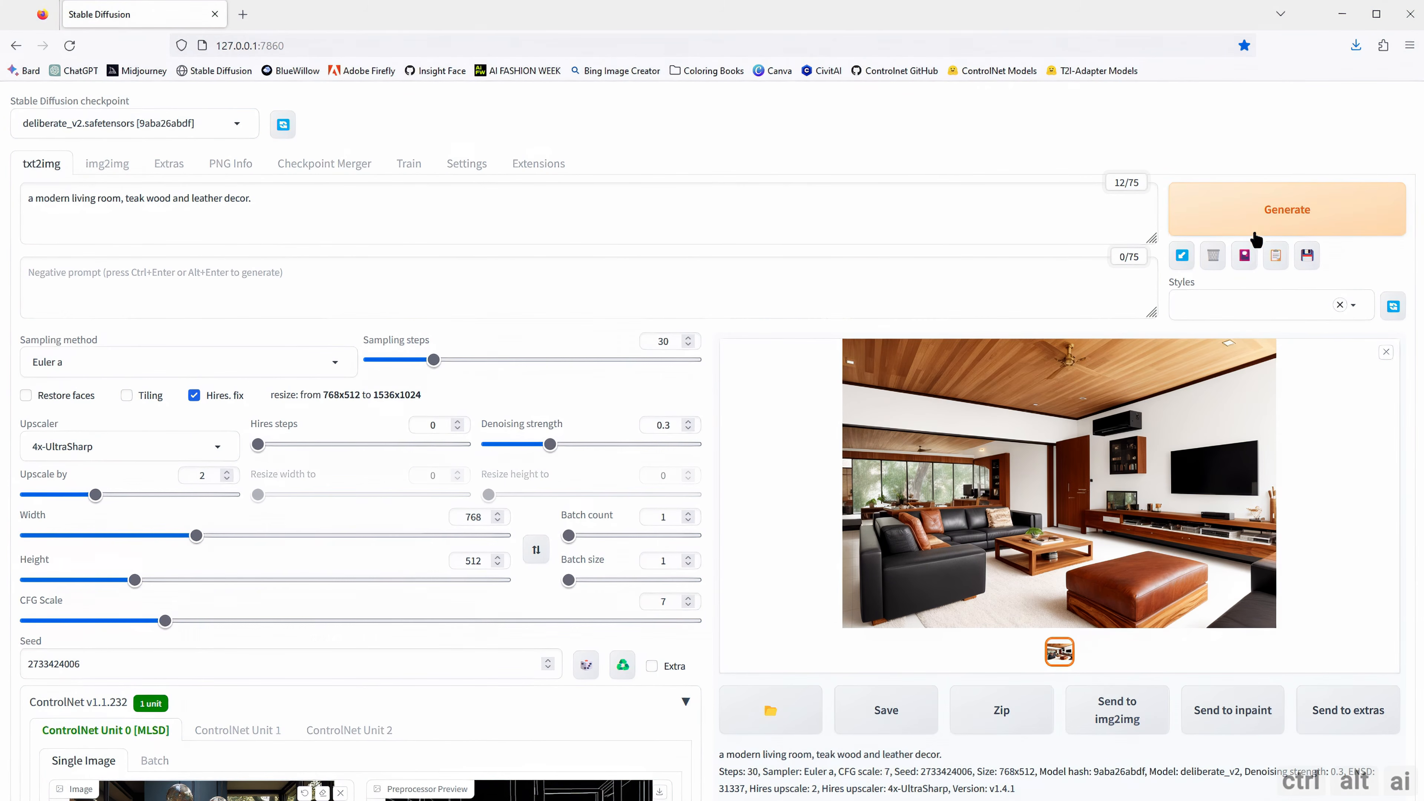
left_click(1258, 218)
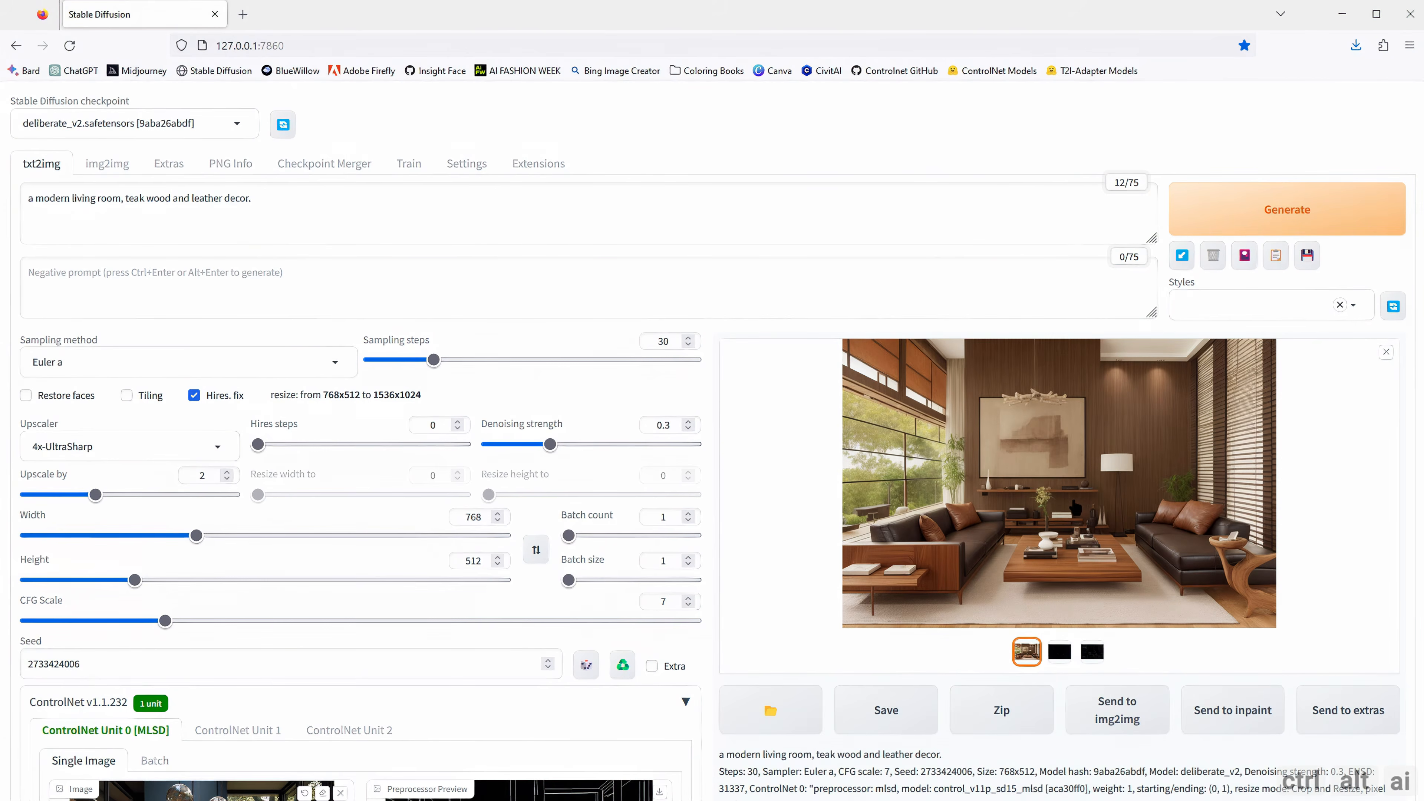
left_click(1069, 499)
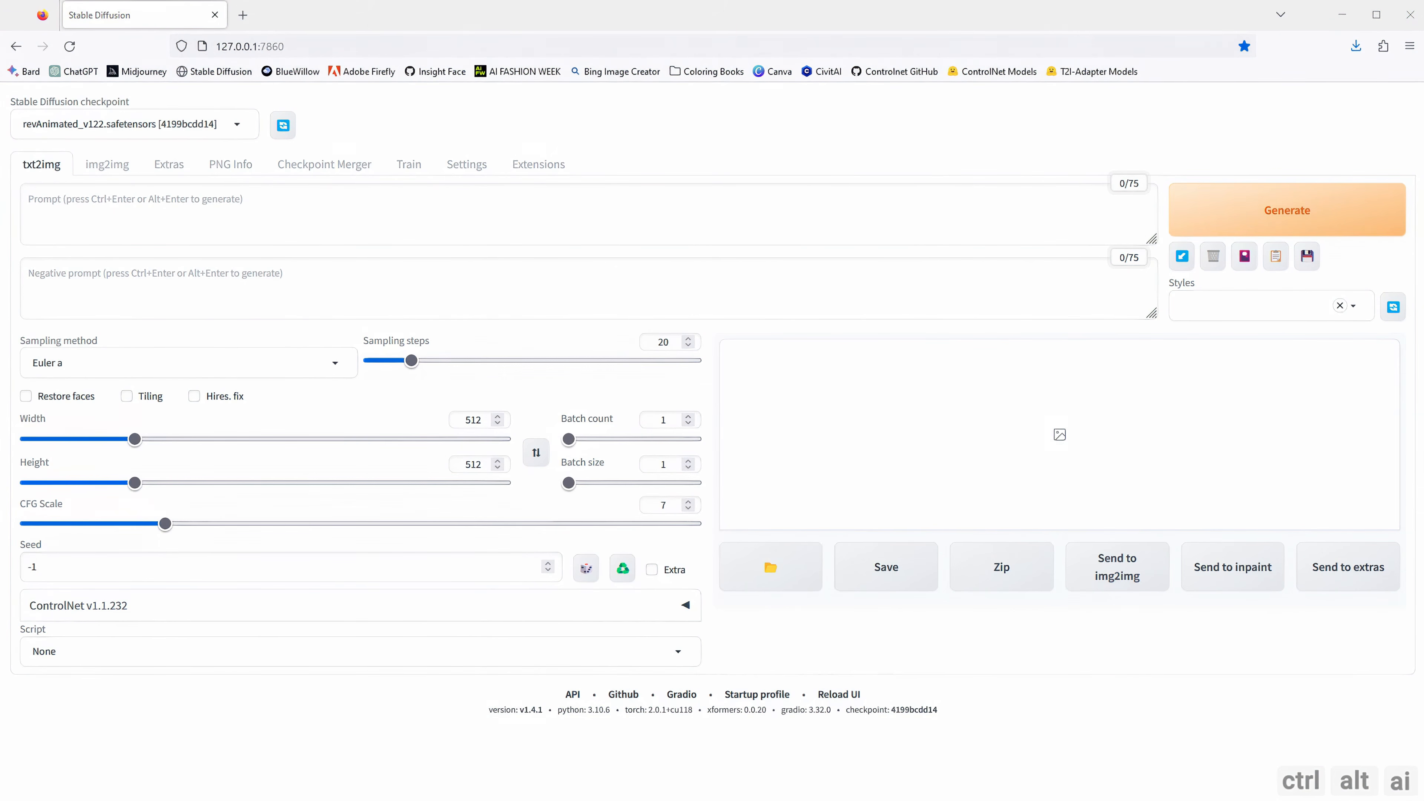
Step: Enter the prompt "(digital painting),(best quality), bird flying, mount fiji." and a negative prompt starting "(worst quality:1.2), (low quality:1.2), (lowres:1.1), (monochrome:1.1)"
left_click(90, 217)
type("(digital painting),(best quality), bird flying, mount fiji.")
left_click(90, 286)
type("(worst quality:1.2), (low quality:1.2), (lowres:1.1), (monochrome:1.1), (greyscale), multiple views, comic, sketch, (((bad anatomy))), (((deformed))), (((disfigured))), watermark, multiple_views, mutation hands, mutation fingers, extra fingers, missing fingers, watermark")
left_click(333, 365)
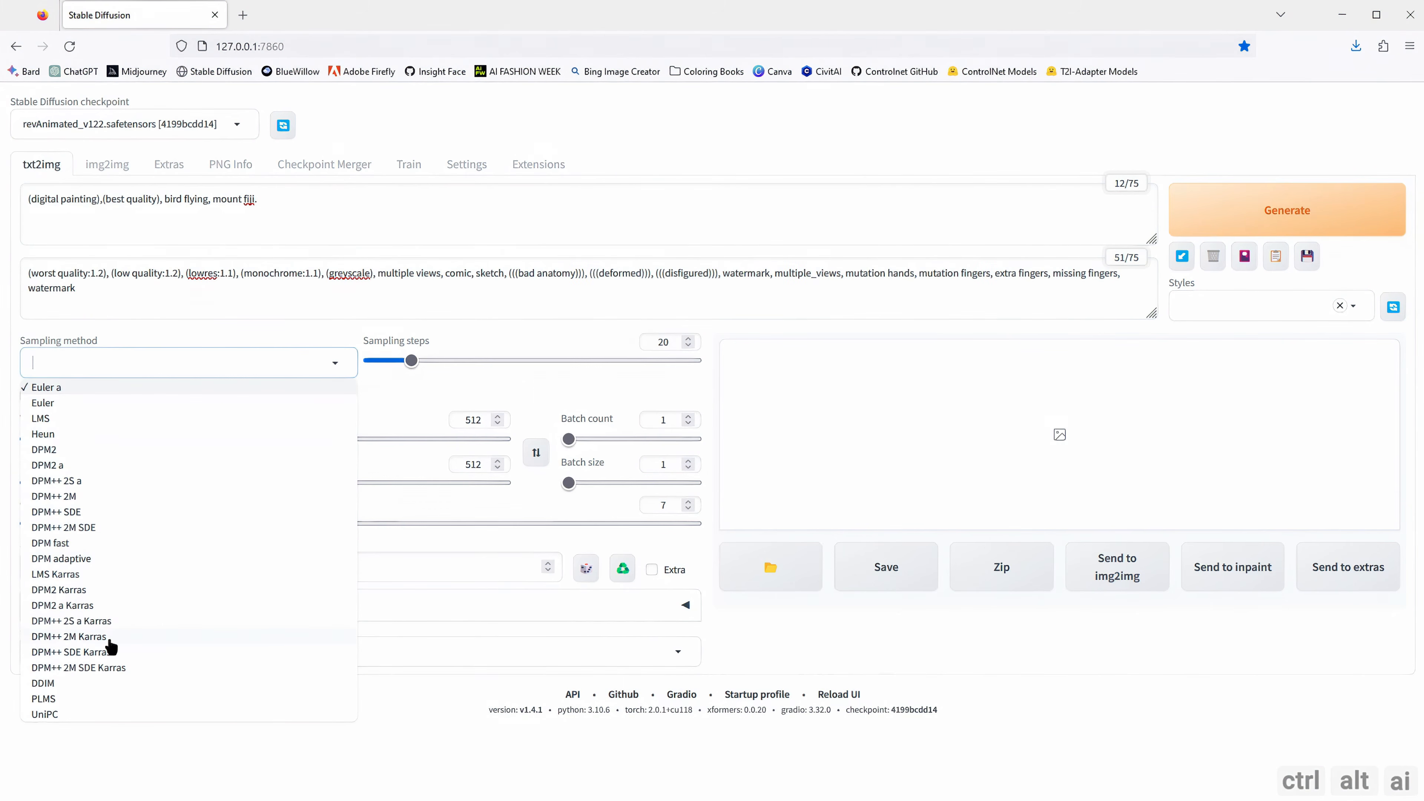
left_click(106, 639)
left_click_drag(673, 341, 627, 347)
type("30")
left_click_drag(673, 505, 610, 509)
type("8.5")
left_click_drag(48, 566, 22, 566)
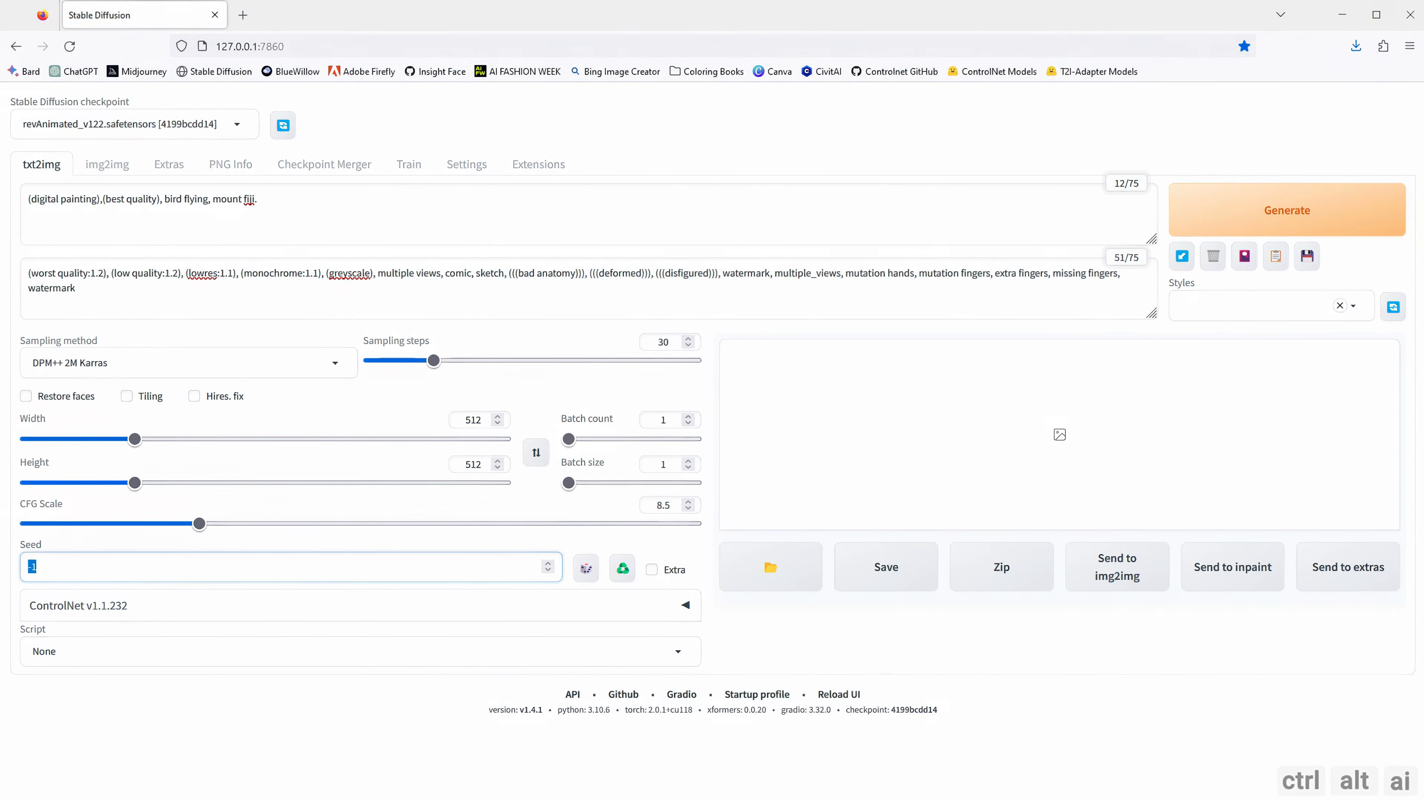
key("ctrl+v")
Step: Set the width to 768 and turn on Hires. fix with the 4x_foolhardy_Remacri upscaler, 36 hires steps and 0.55 denoising strength
left_click(196, 439)
left_click(194, 396)
left_click(216, 447)
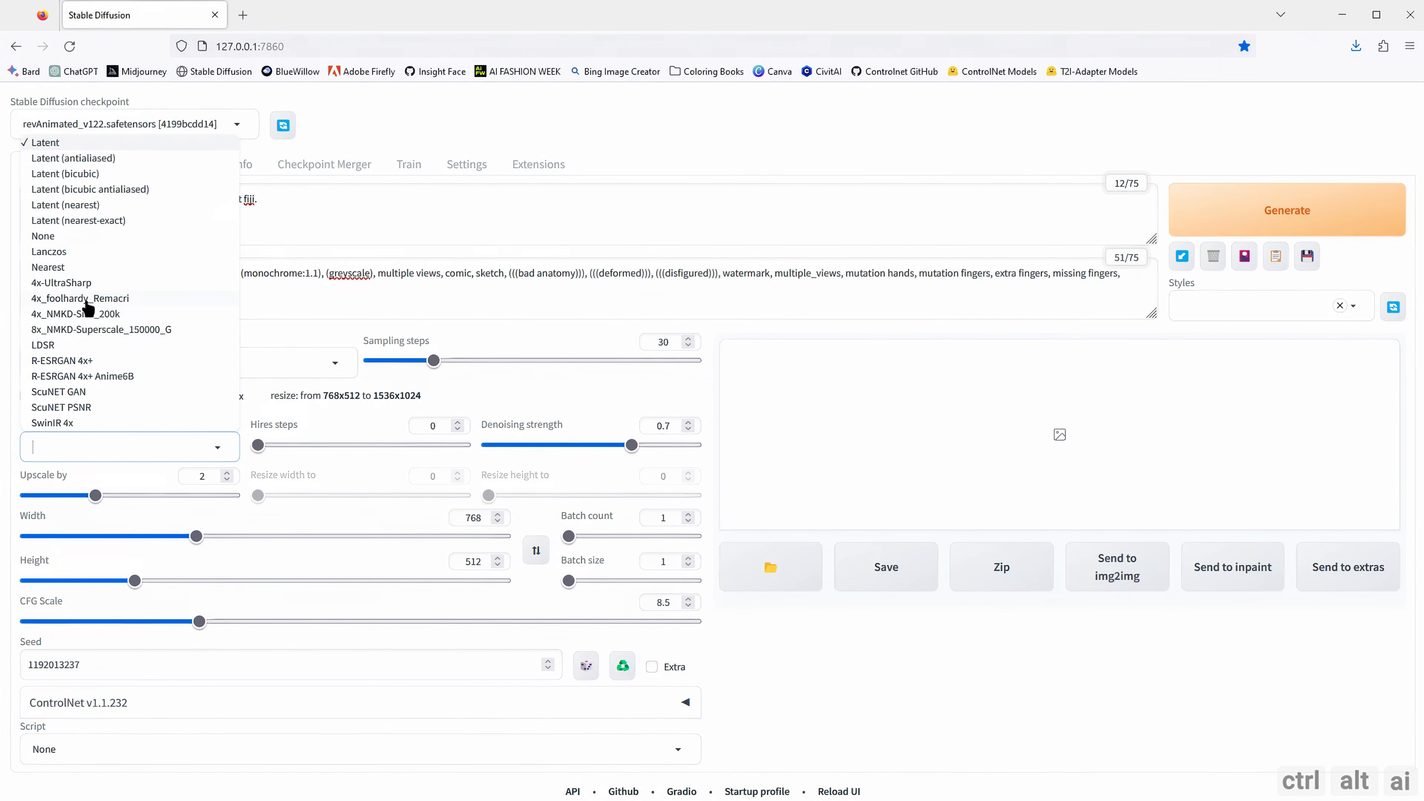
left_click(107, 308)
double_click(432, 426)
type("36")
double_click(663, 426)
type("0.55")
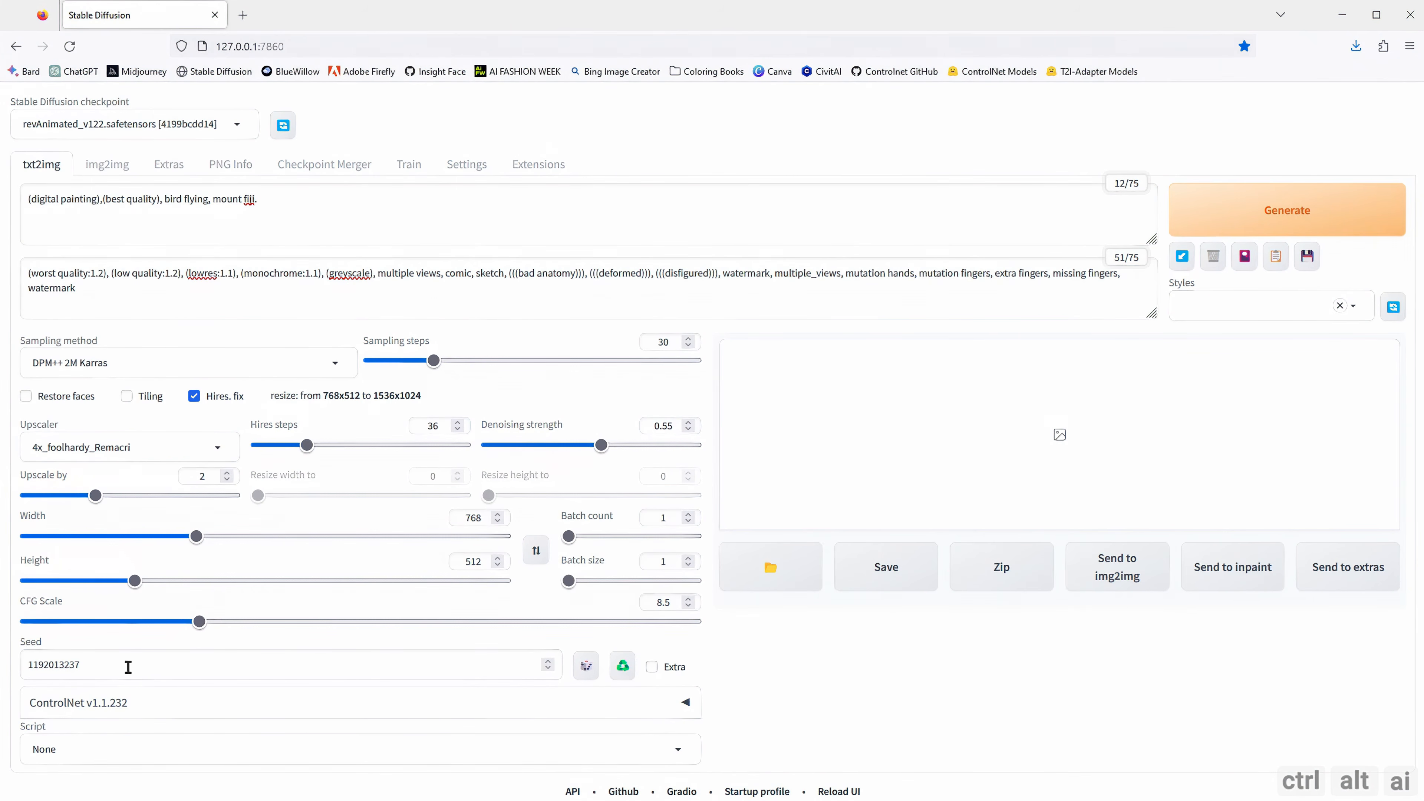
Step: Generate the flying bird image without ControlNet, view it at full size and close the viewer
left_click(1287, 210)
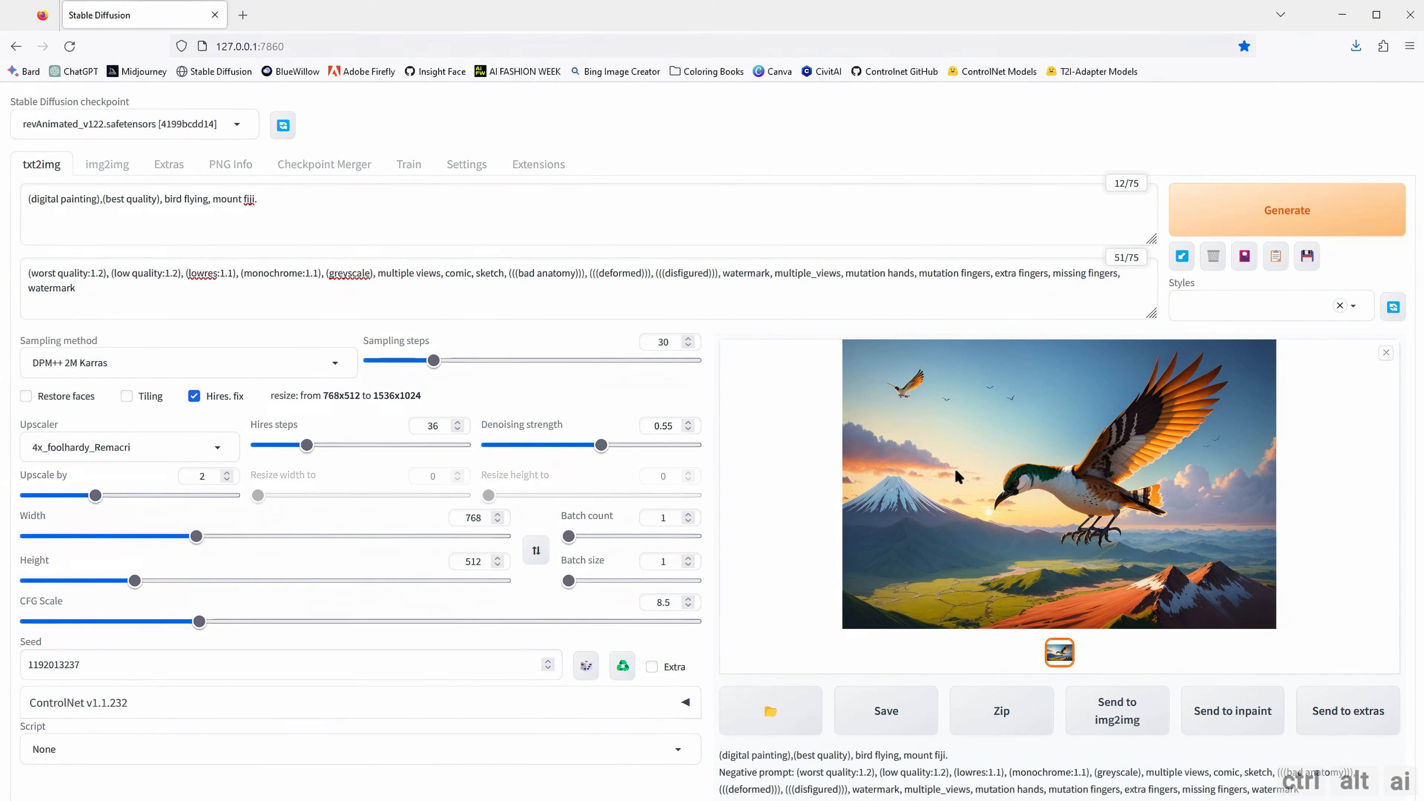
left_click(957, 473)
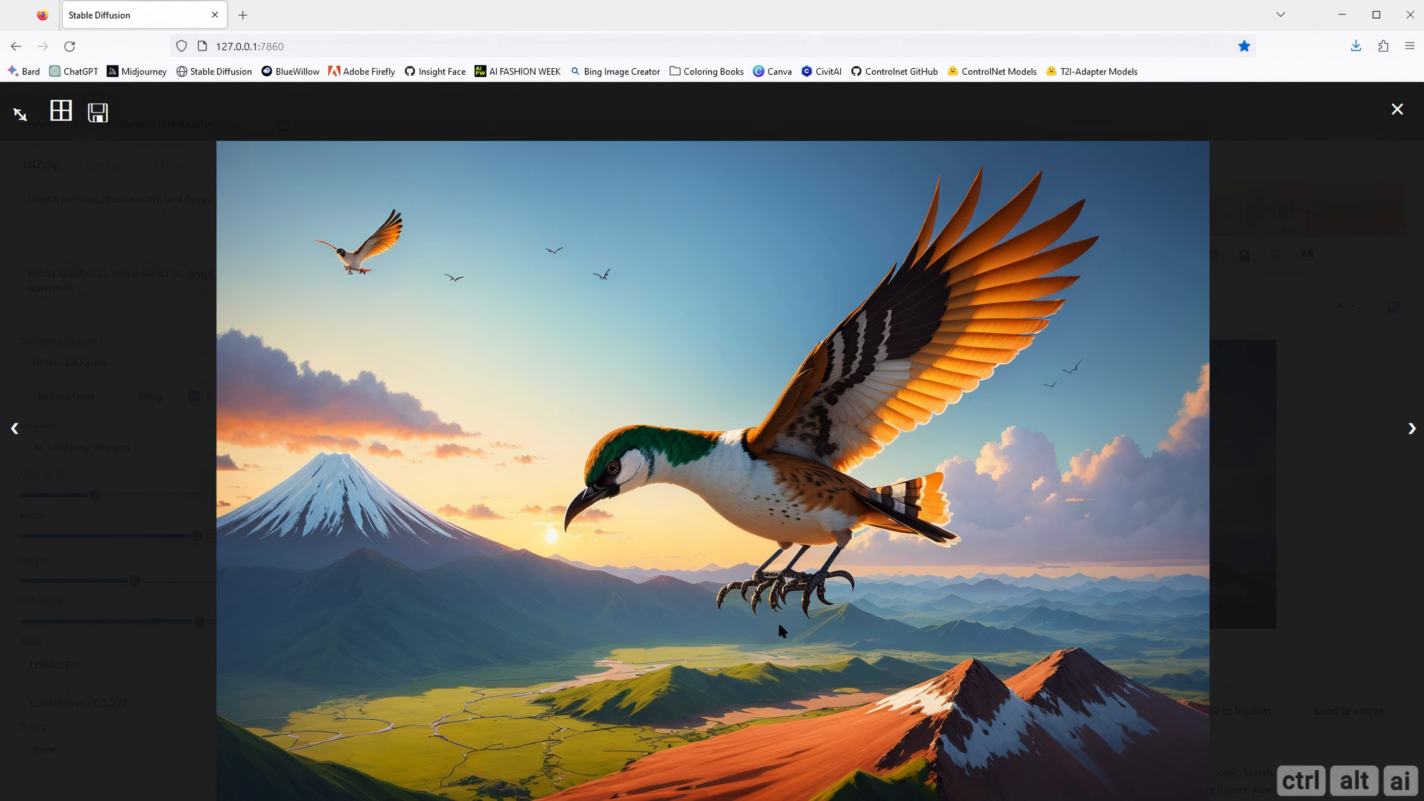
left_click(1324, 529)
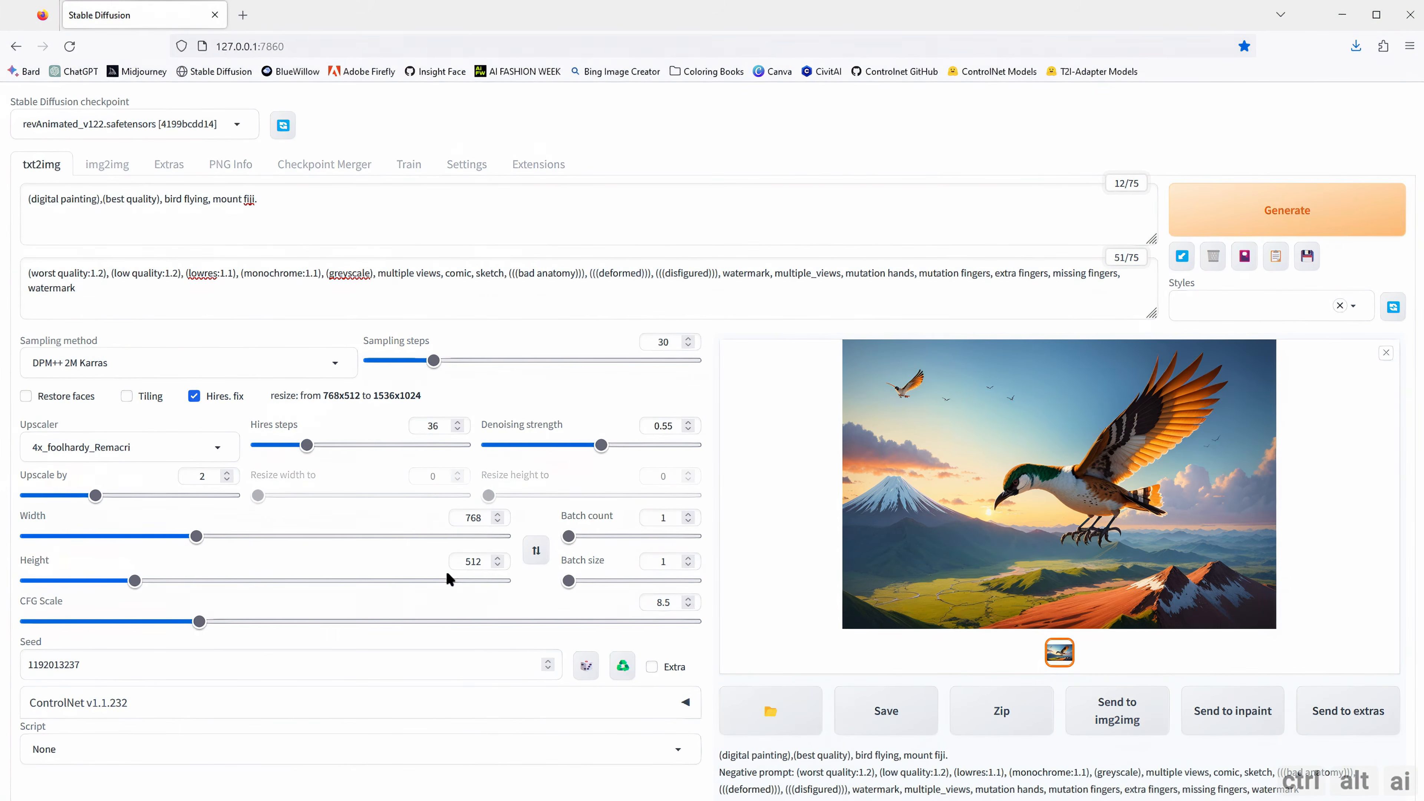
Step: Expand the ControlNet settings and turn on Enable, Pixel Perfect and Allow Preview for Unit 0
scroll(446, 570, "down", 1)
left_click(684, 627)
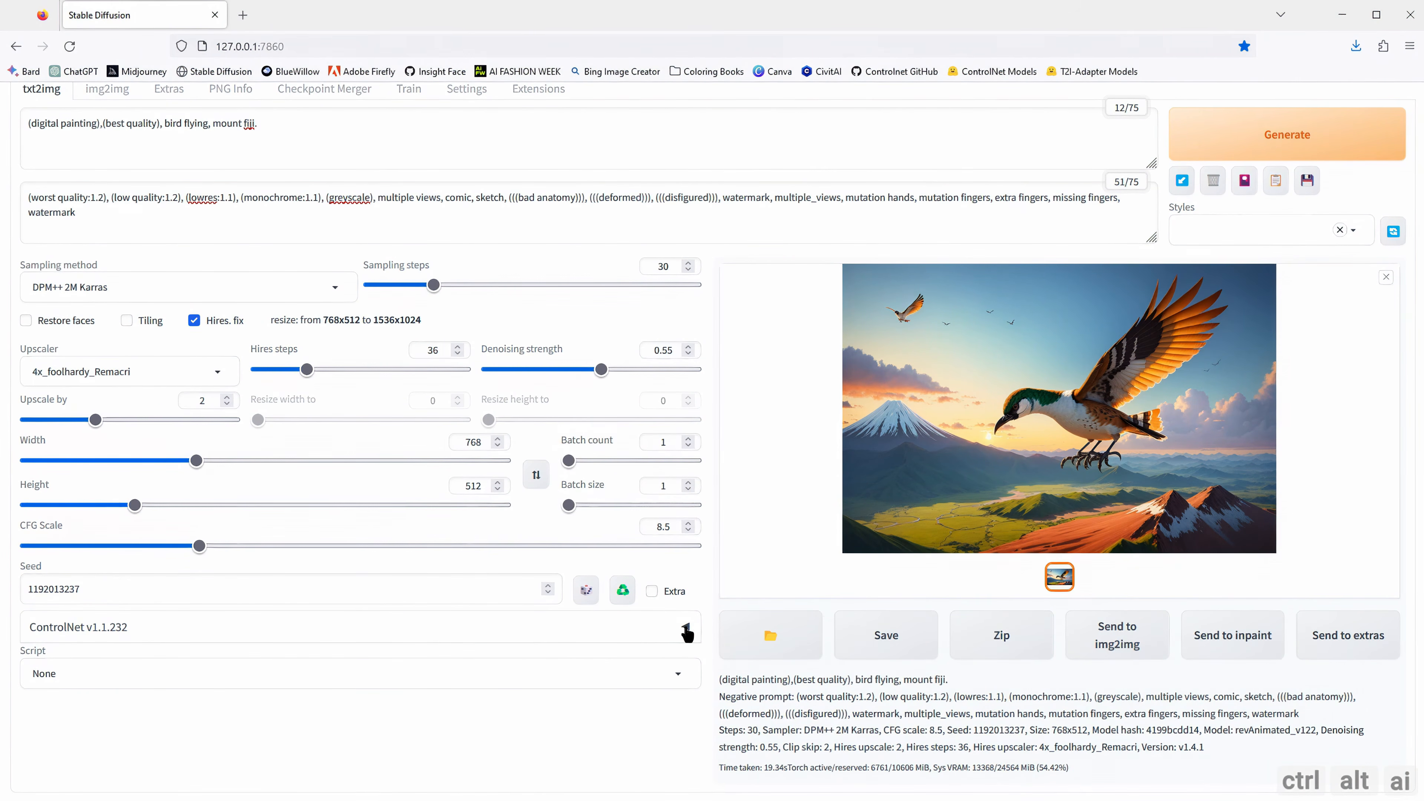
scroll(666, 632, "down", 3)
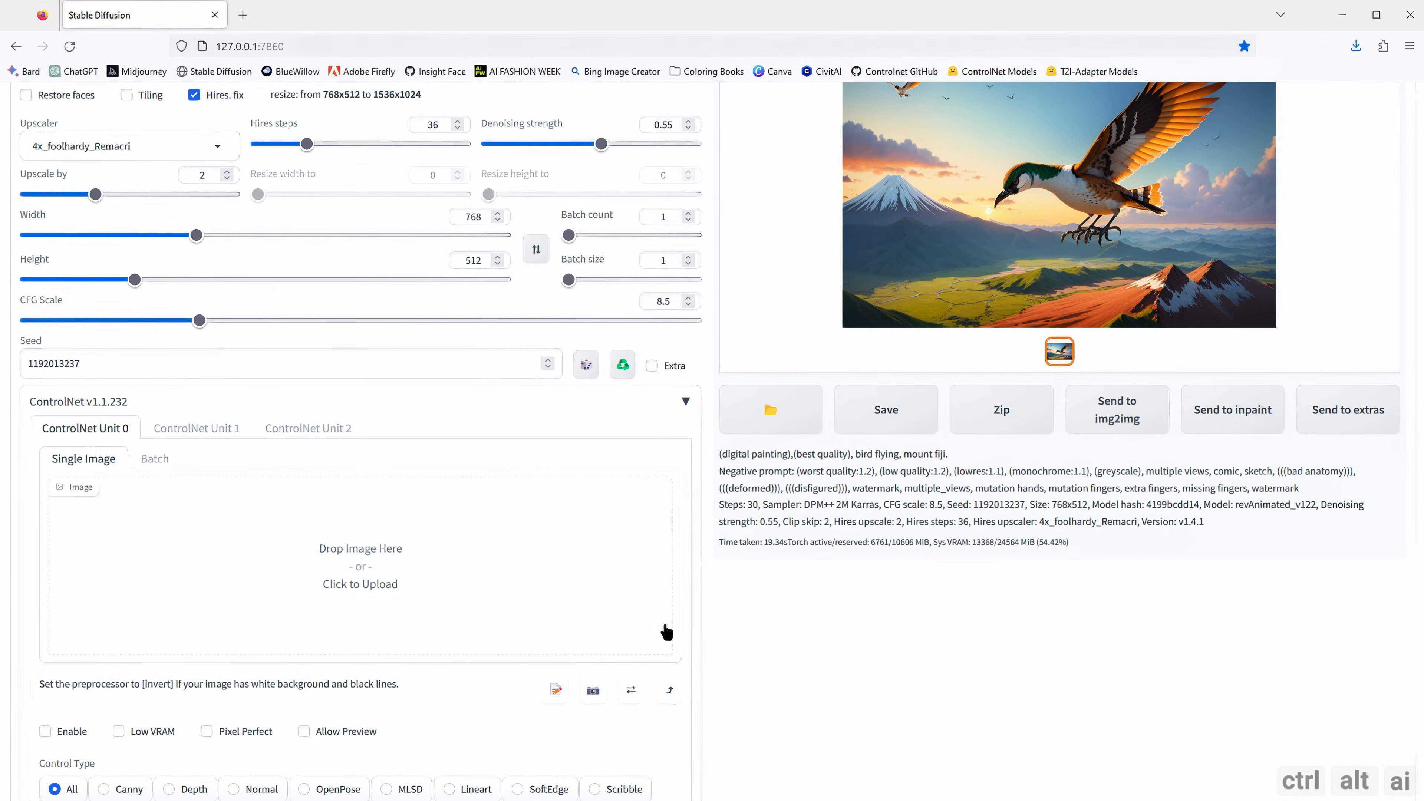
scroll(666, 632, "down", 3)
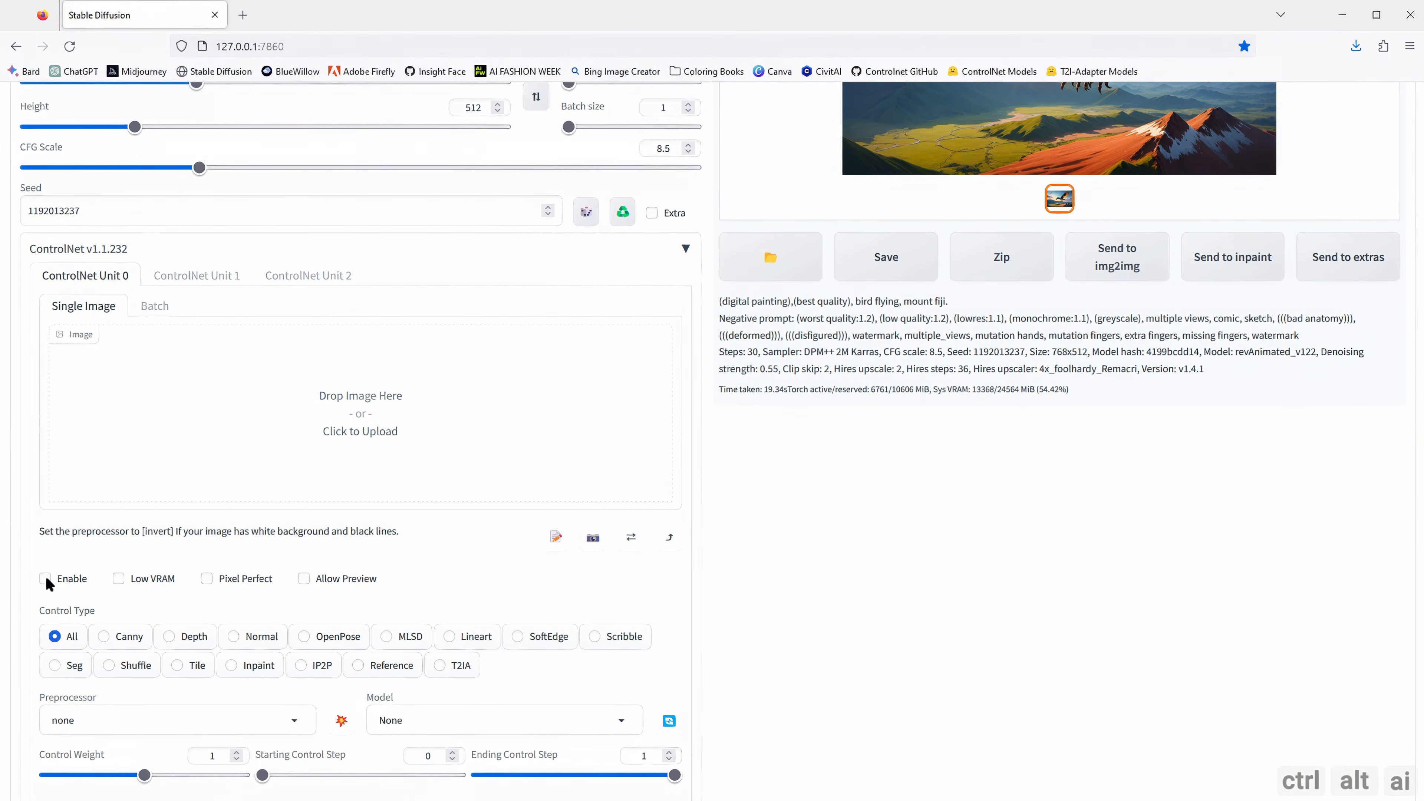
left_click(45, 578)
left_click(244, 580)
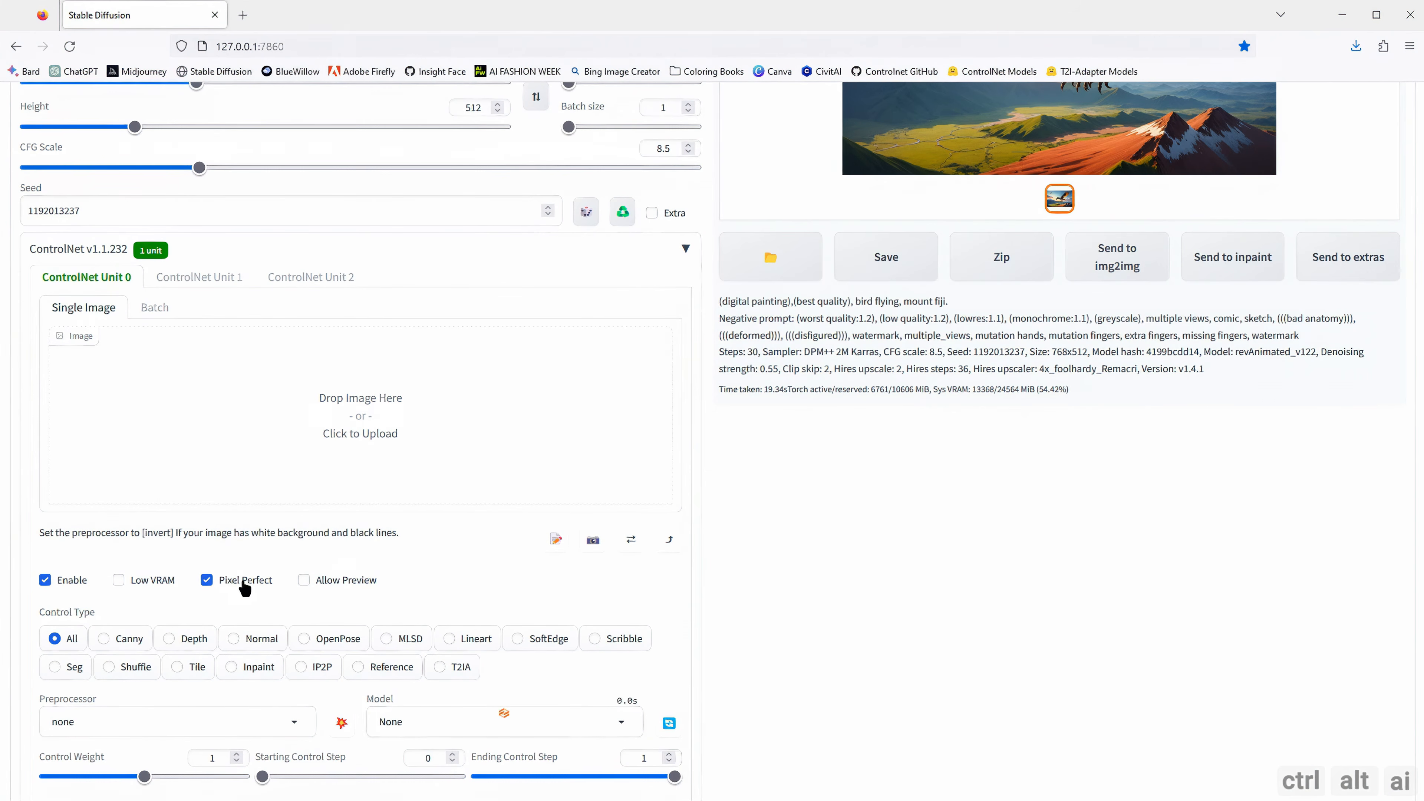
left_click(305, 579)
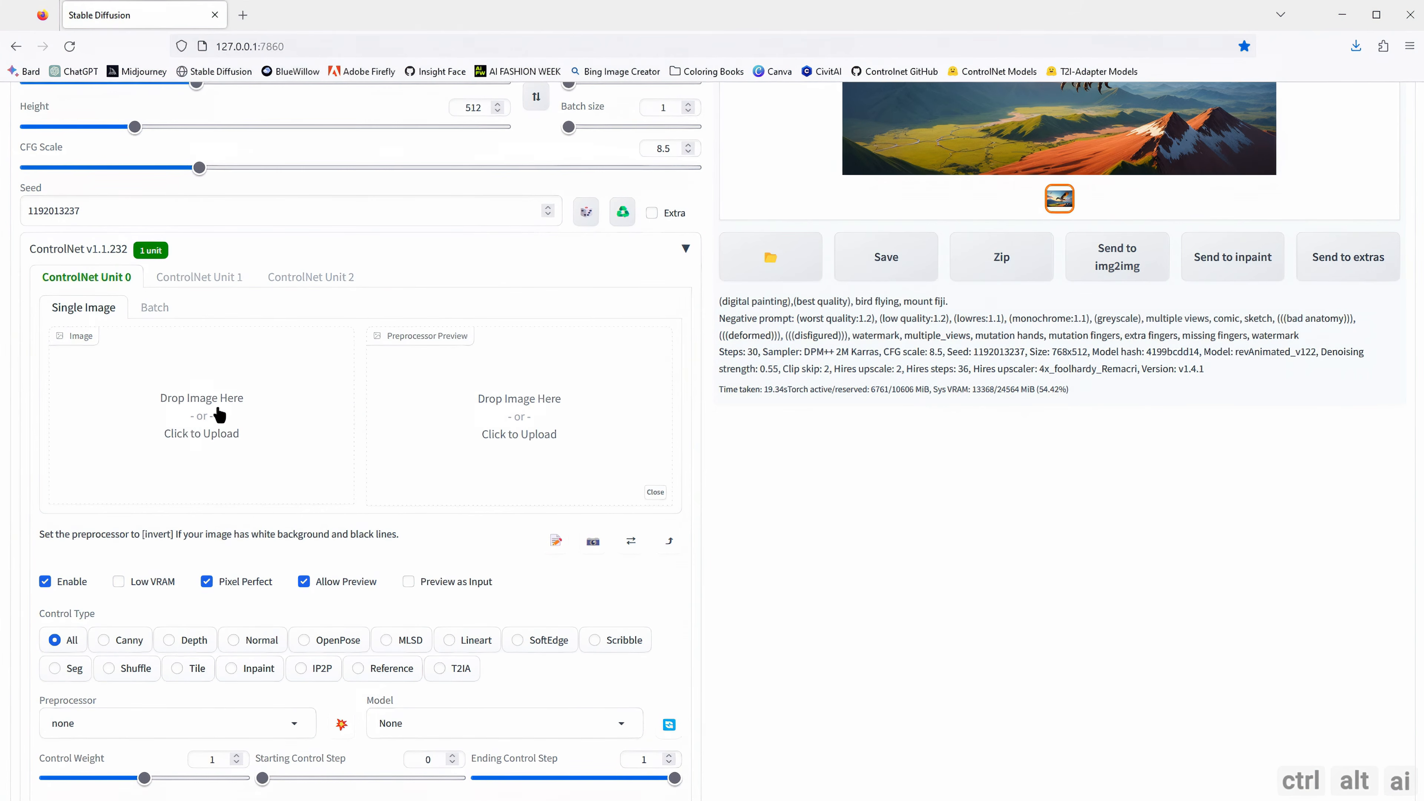
Step: Load flying bird.png from the Project images folder into ControlNet Unit 0 and preview it with the Lineart control type's preprocessor
left_click(219, 413)
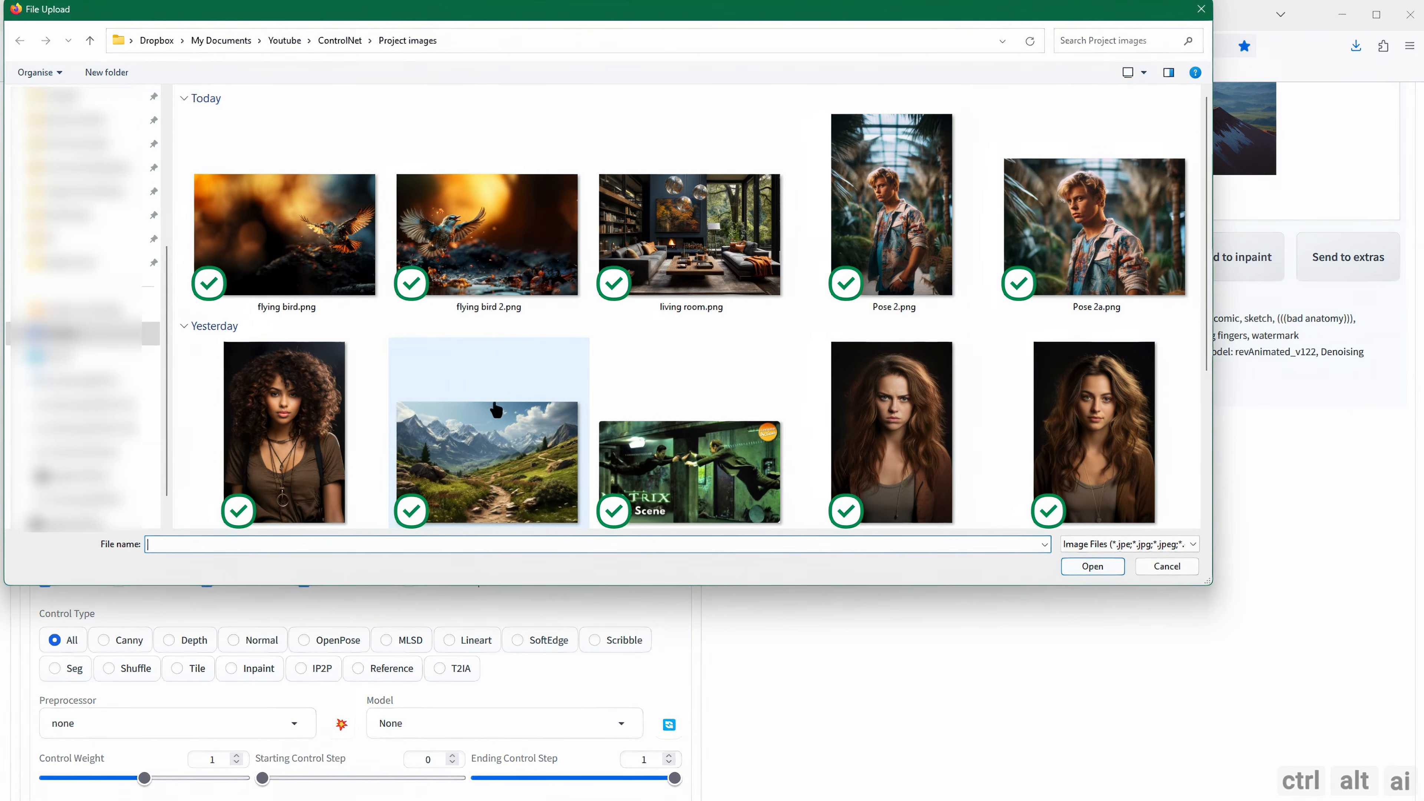
double_click(297, 252)
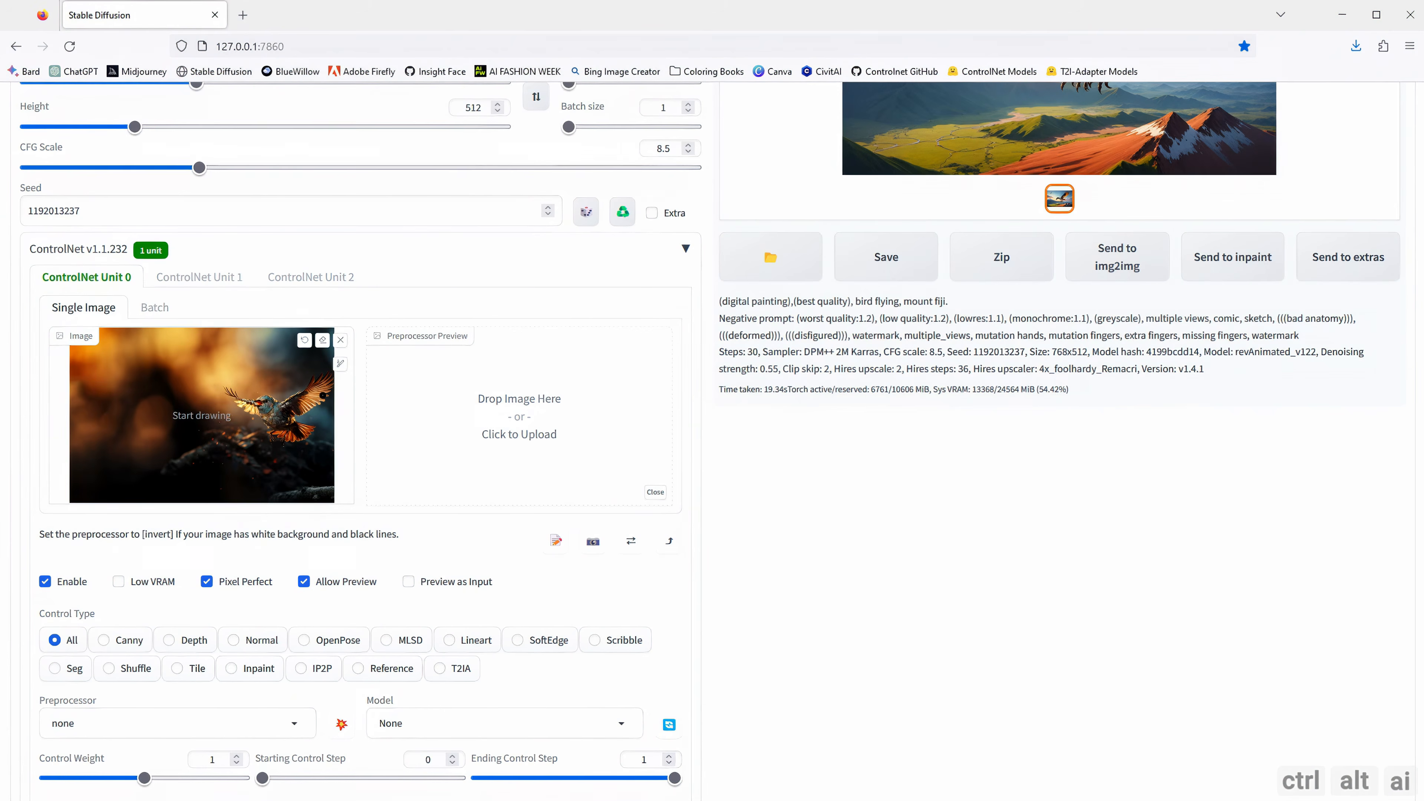
left_click(449, 565)
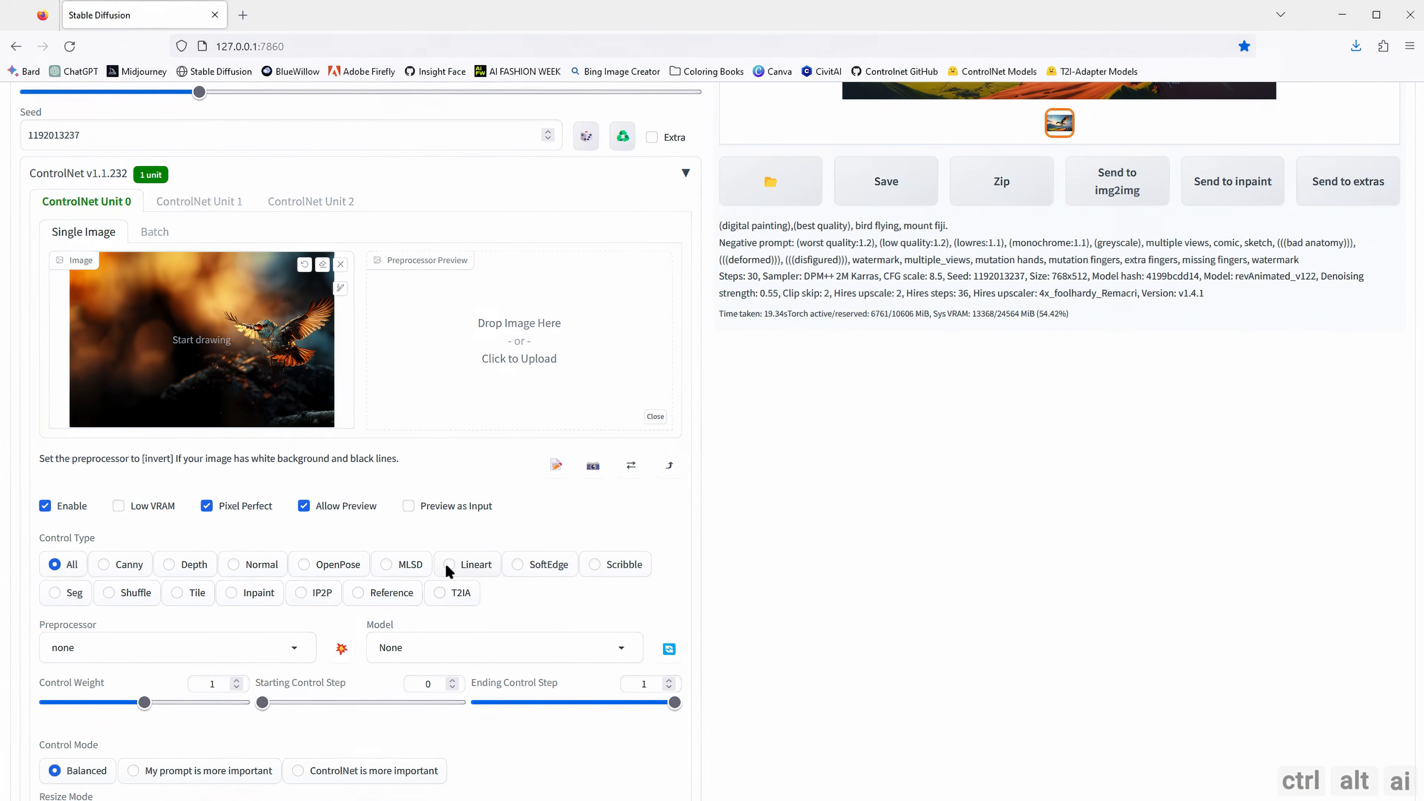
scroll(393, 569, "down", 3)
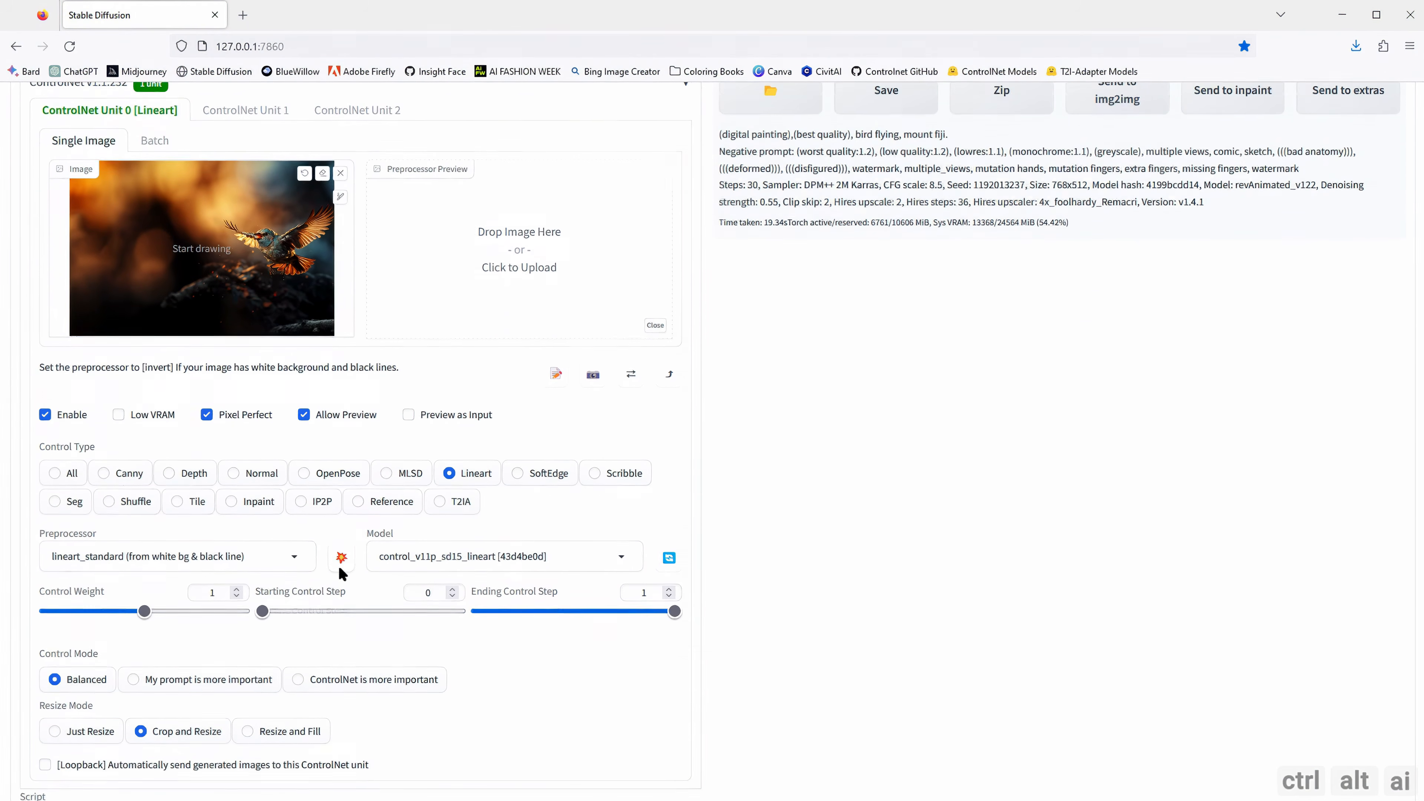
left_click(340, 469)
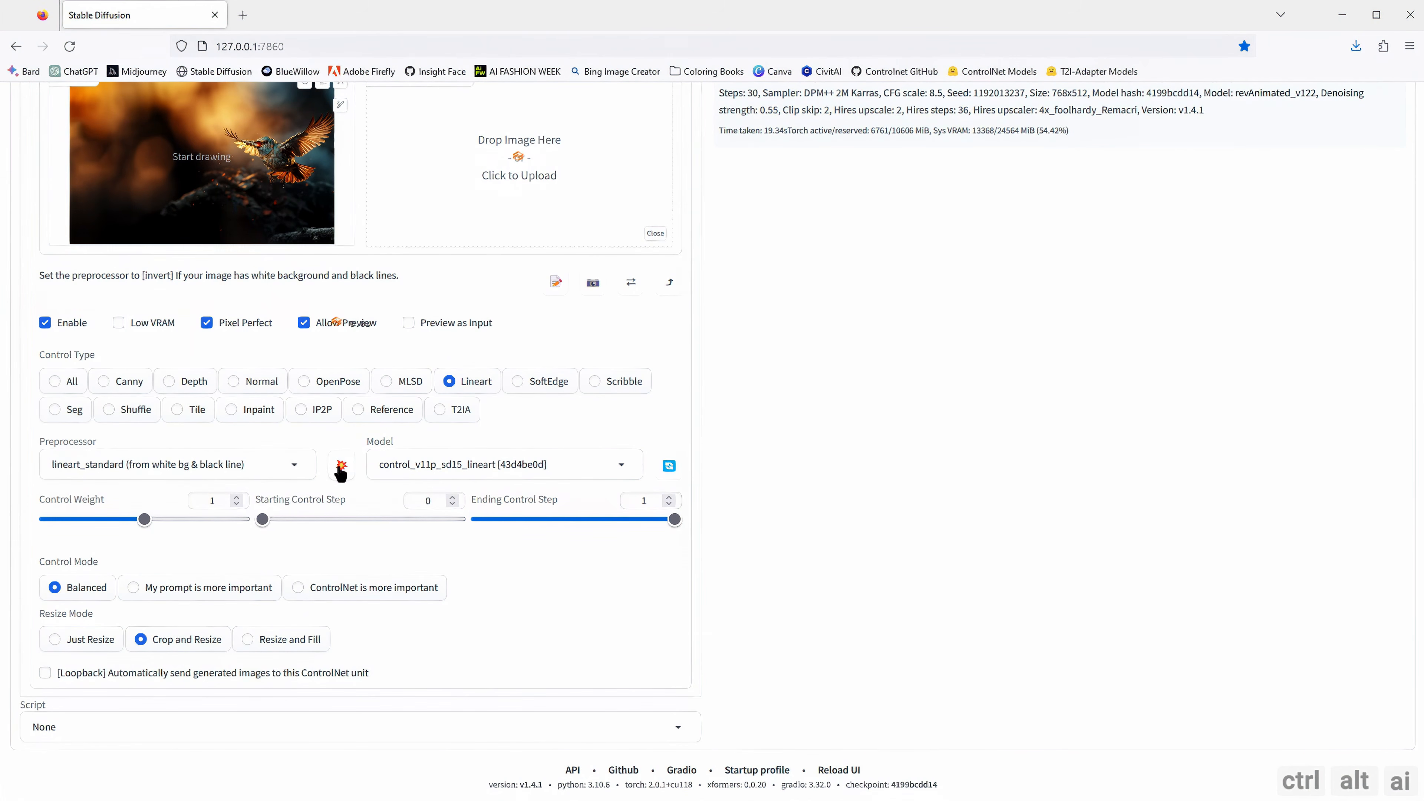
scroll(342, 470, "up", 3)
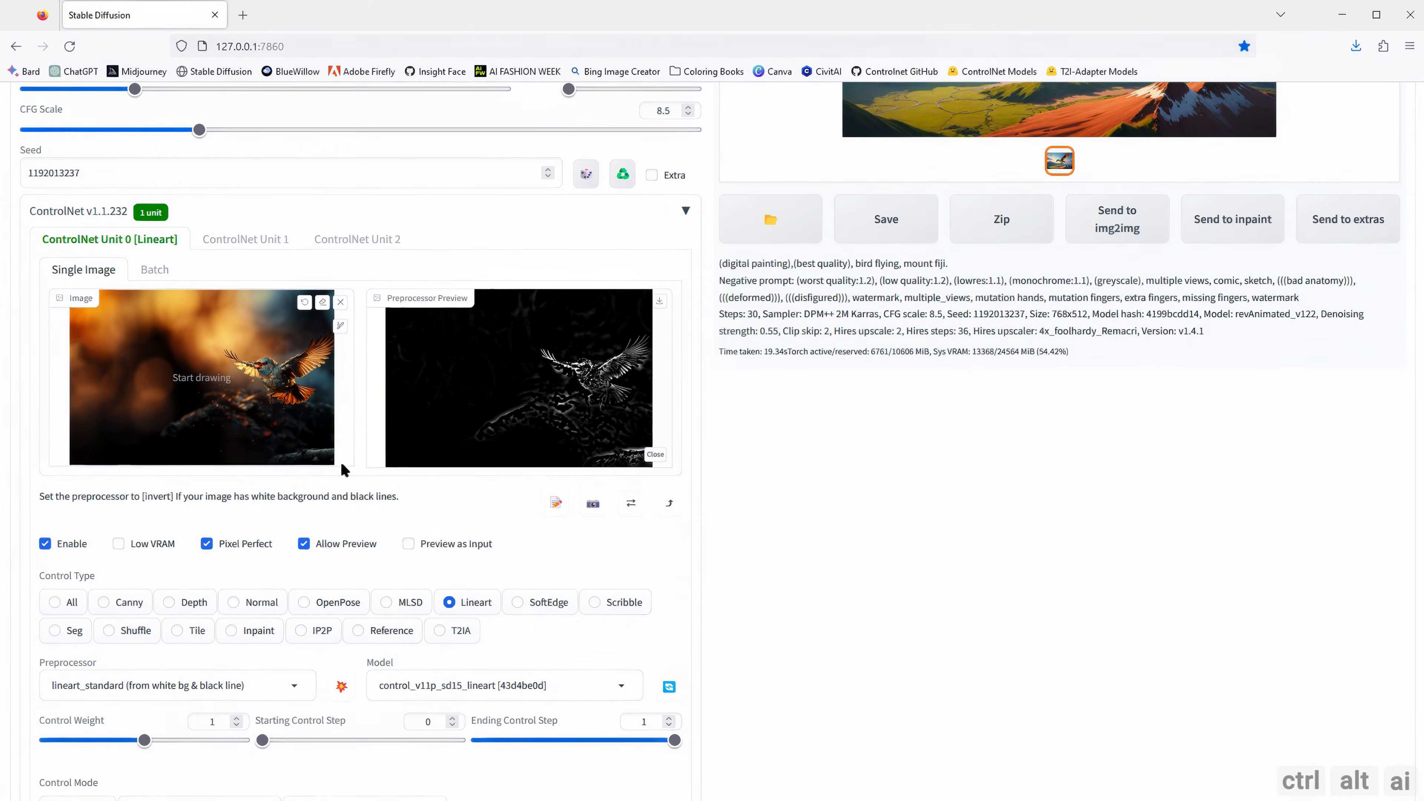
Step: Set ControlNet Unit 0's resize mode to Resize and Fill
scroll(341, 473, "down", 3)
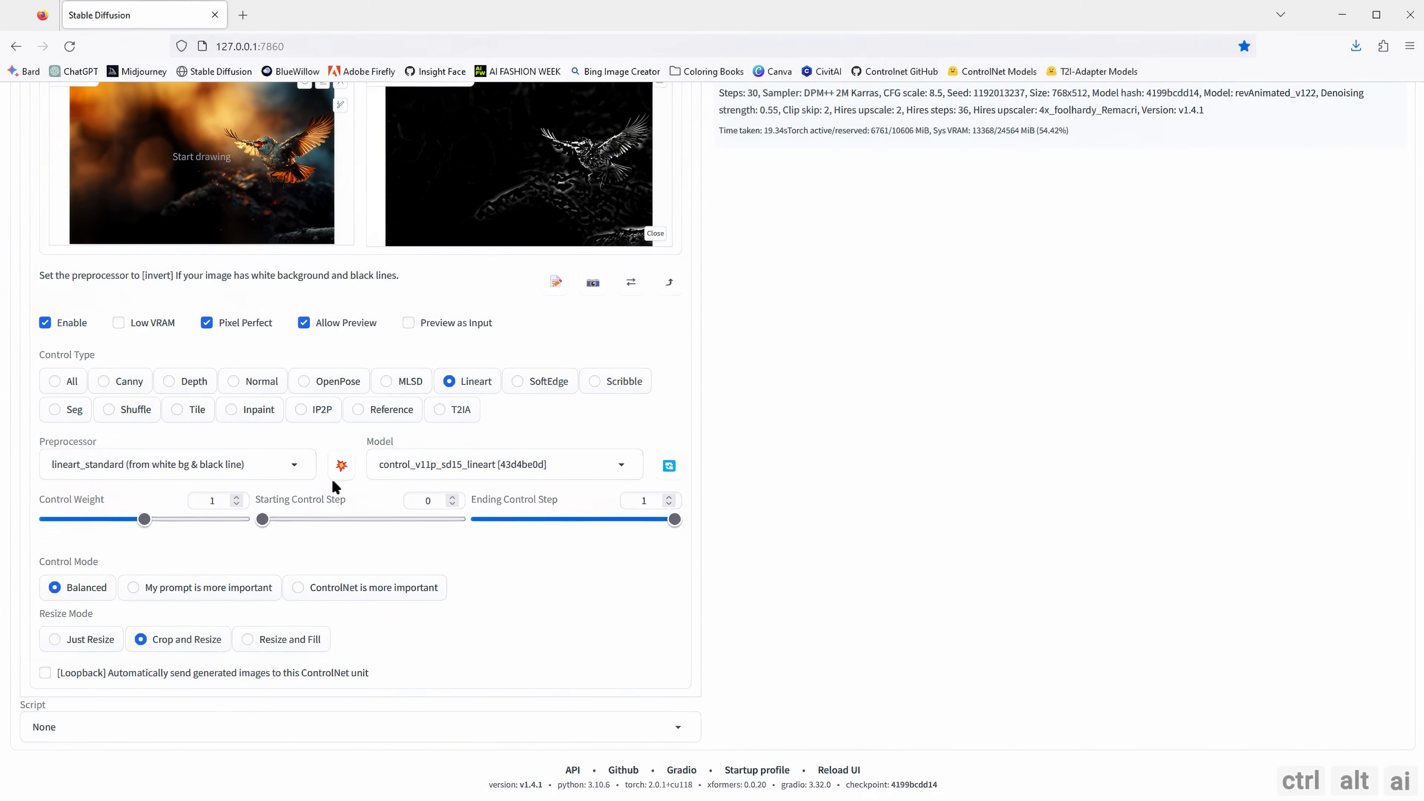
left_click(268, 643)
Step: Switch to ControlNet Unit 1 and turn on its Enable, Pixel Perfect and Allow Preview options
scroll(390, 635, "up", 5)
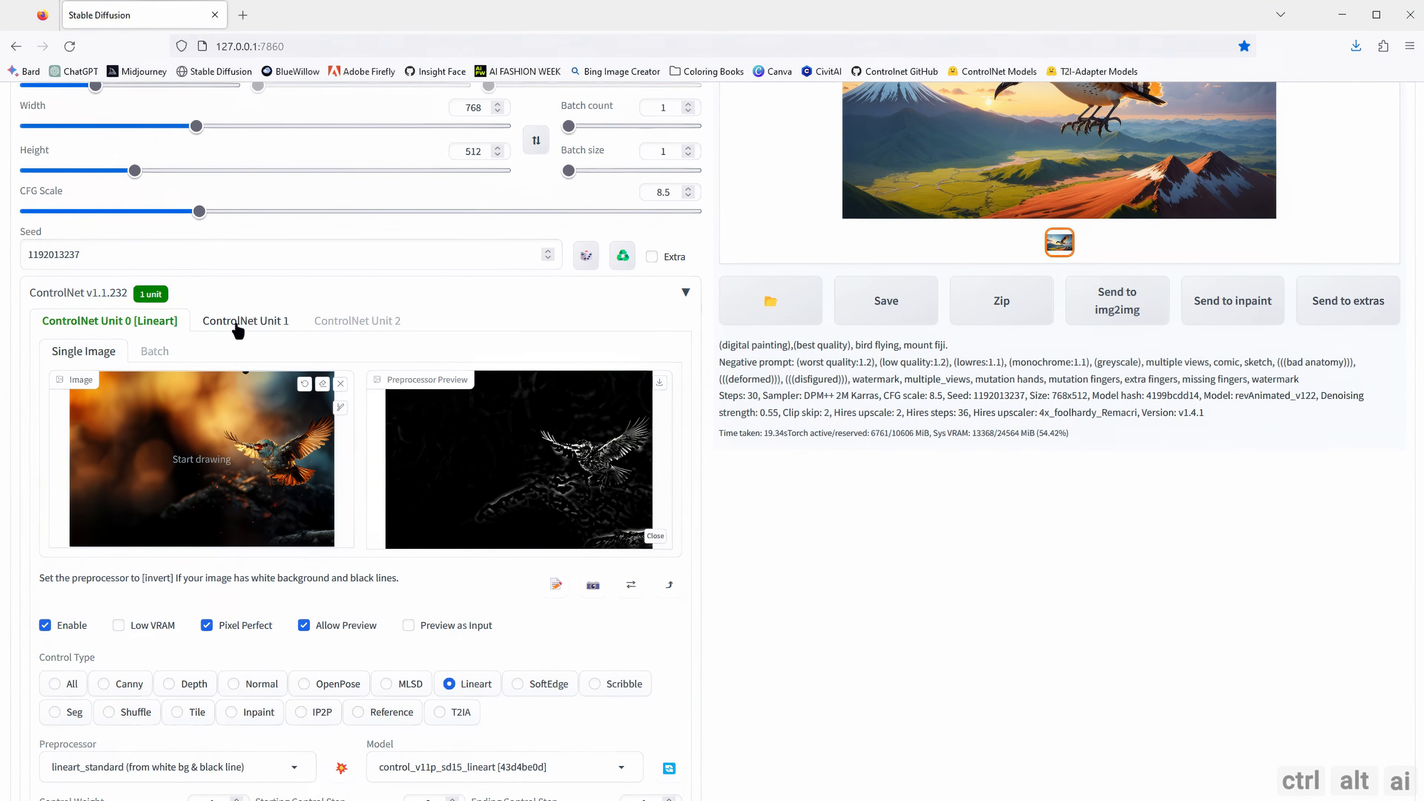
left_click(239, 328)
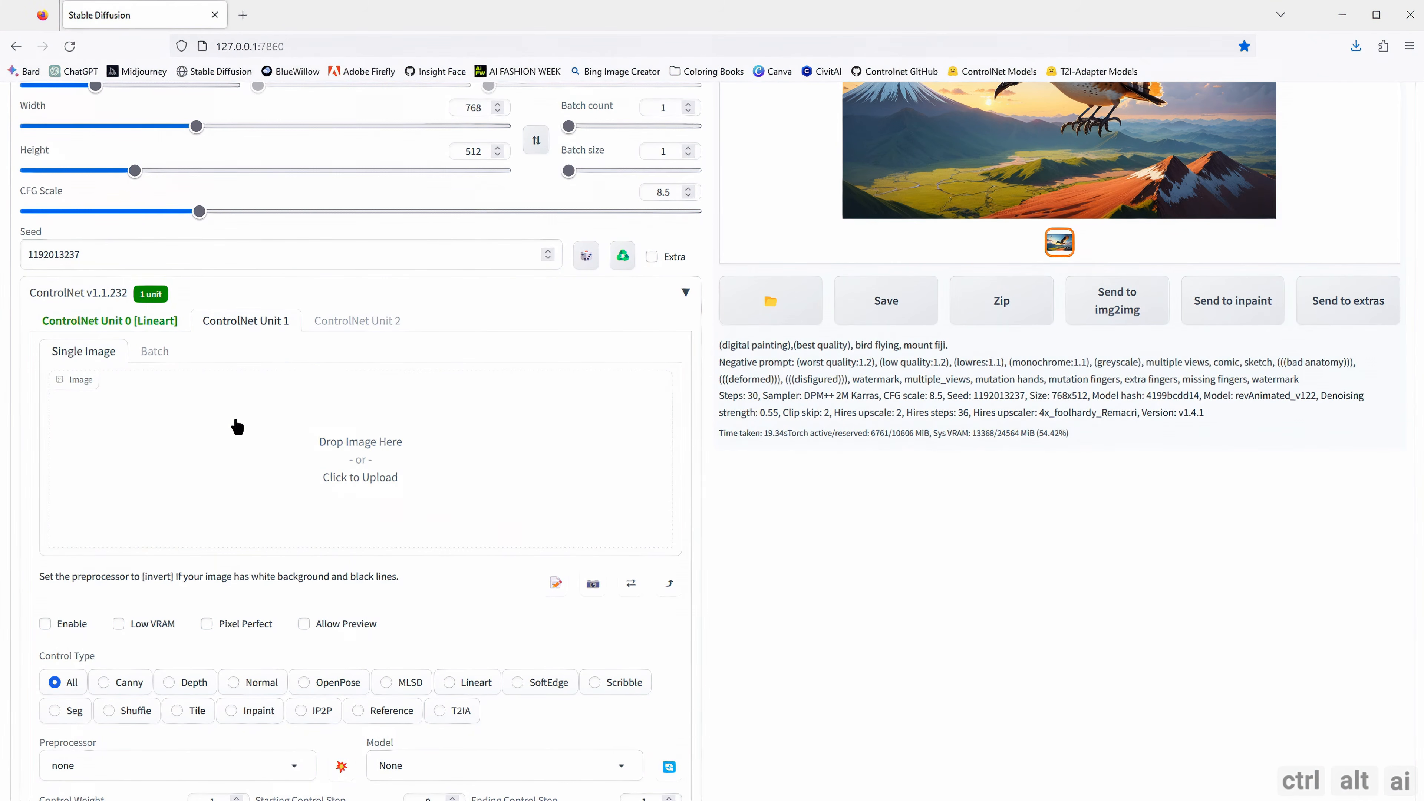
left_click(45, 626)
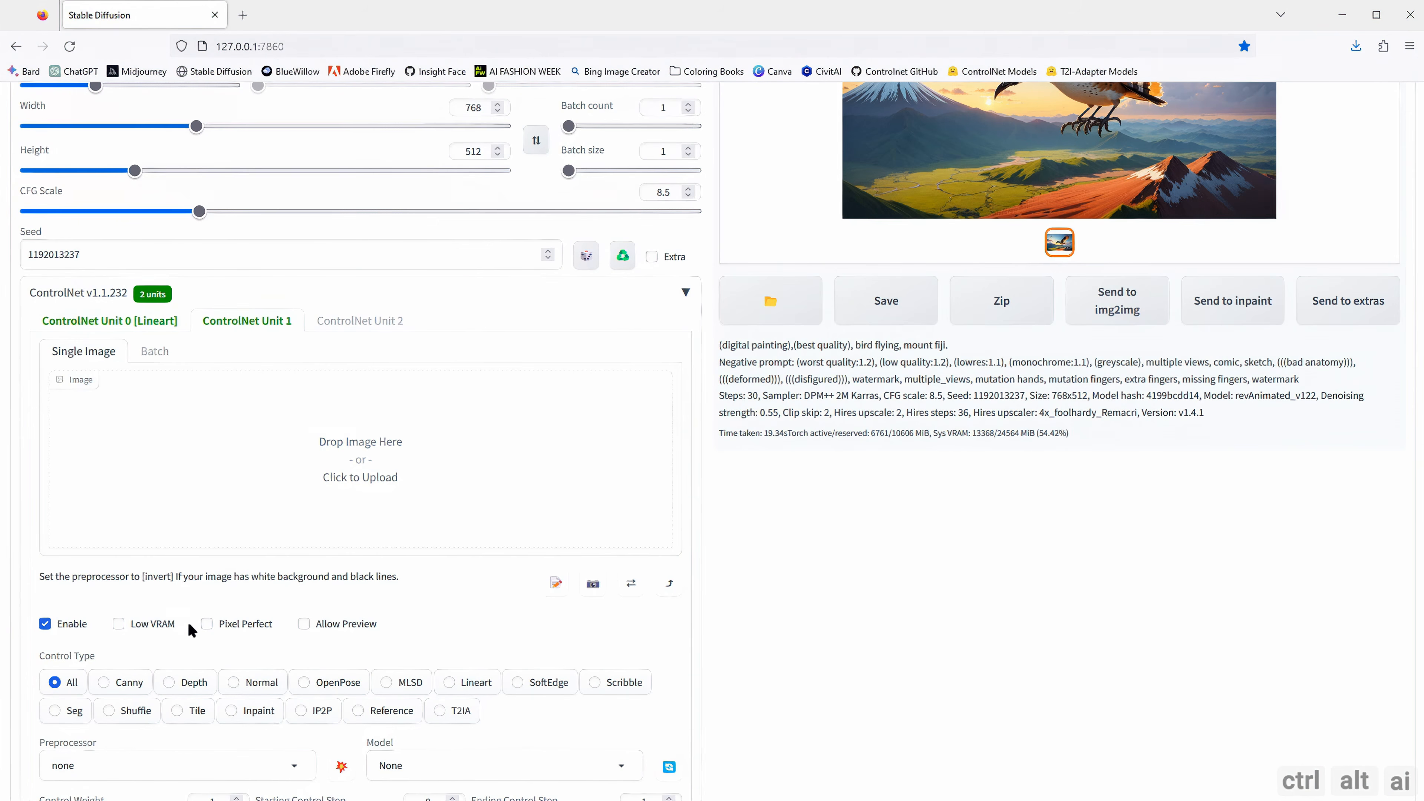
left_click(207, 625)
left_click(304, 625)
Step: Load flying bird 2.png into ControlNet Unit 1 and preview it with the Lineart control type's preprocessor
left_click(229, 477)
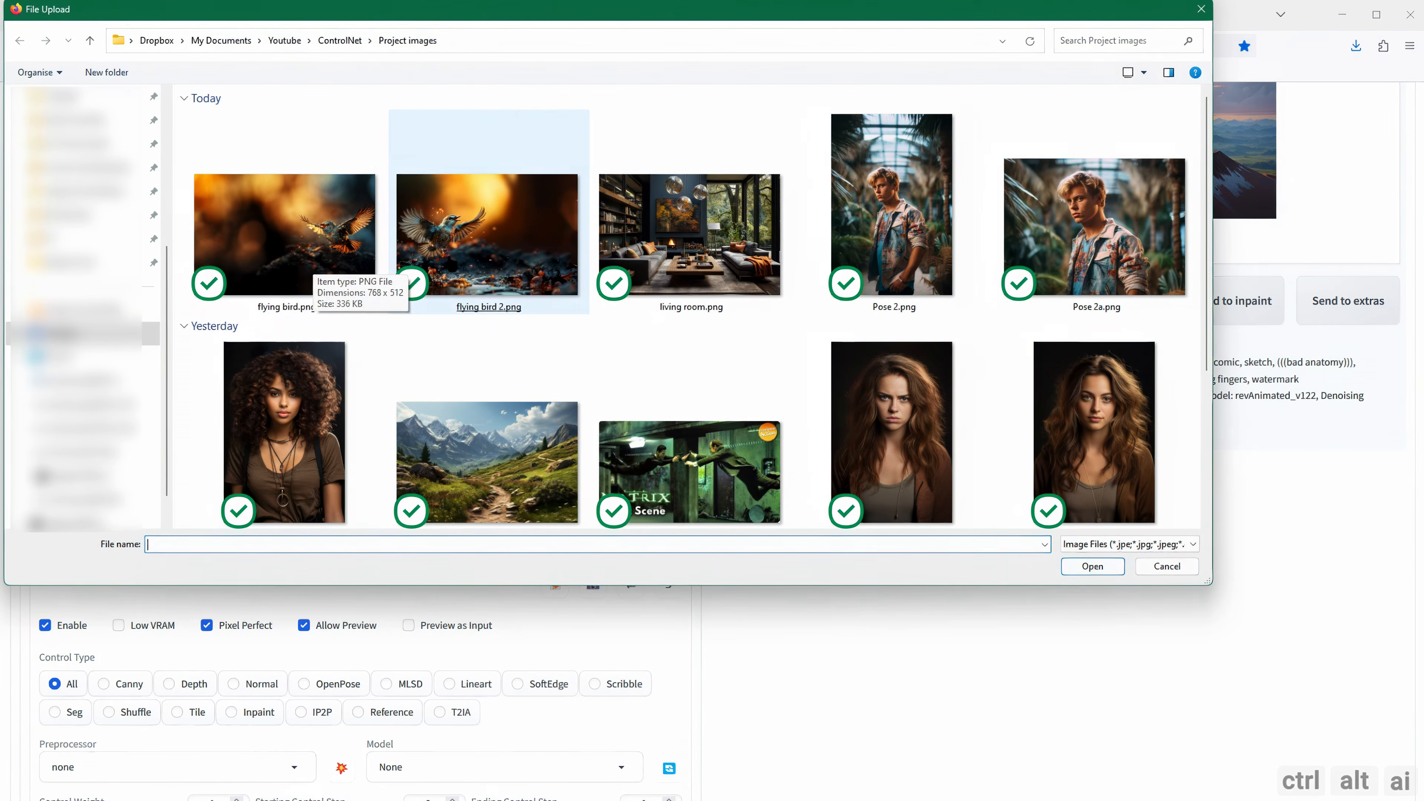
double_click(442, 185)
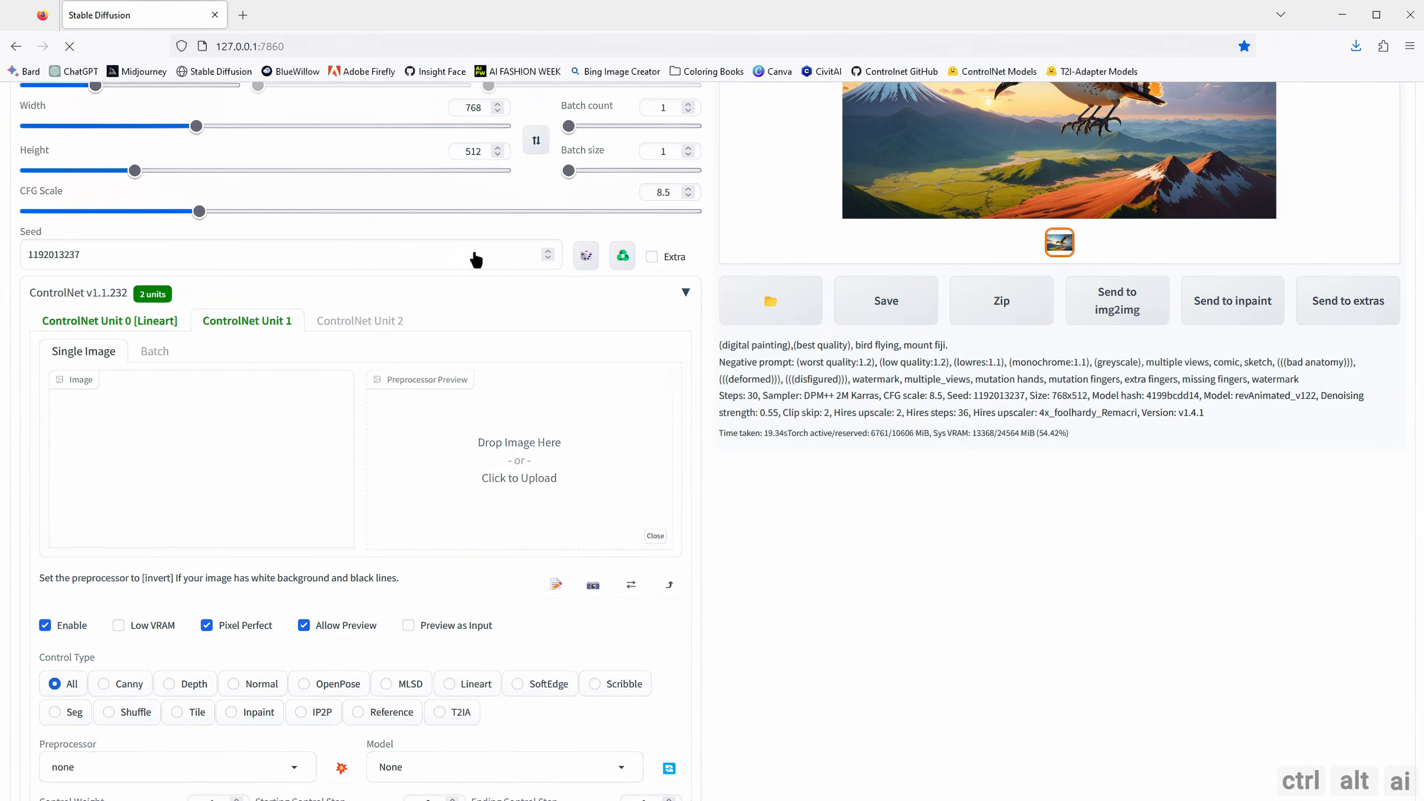
scroll(380, 577, "down", 3)
left_click(448, 533)
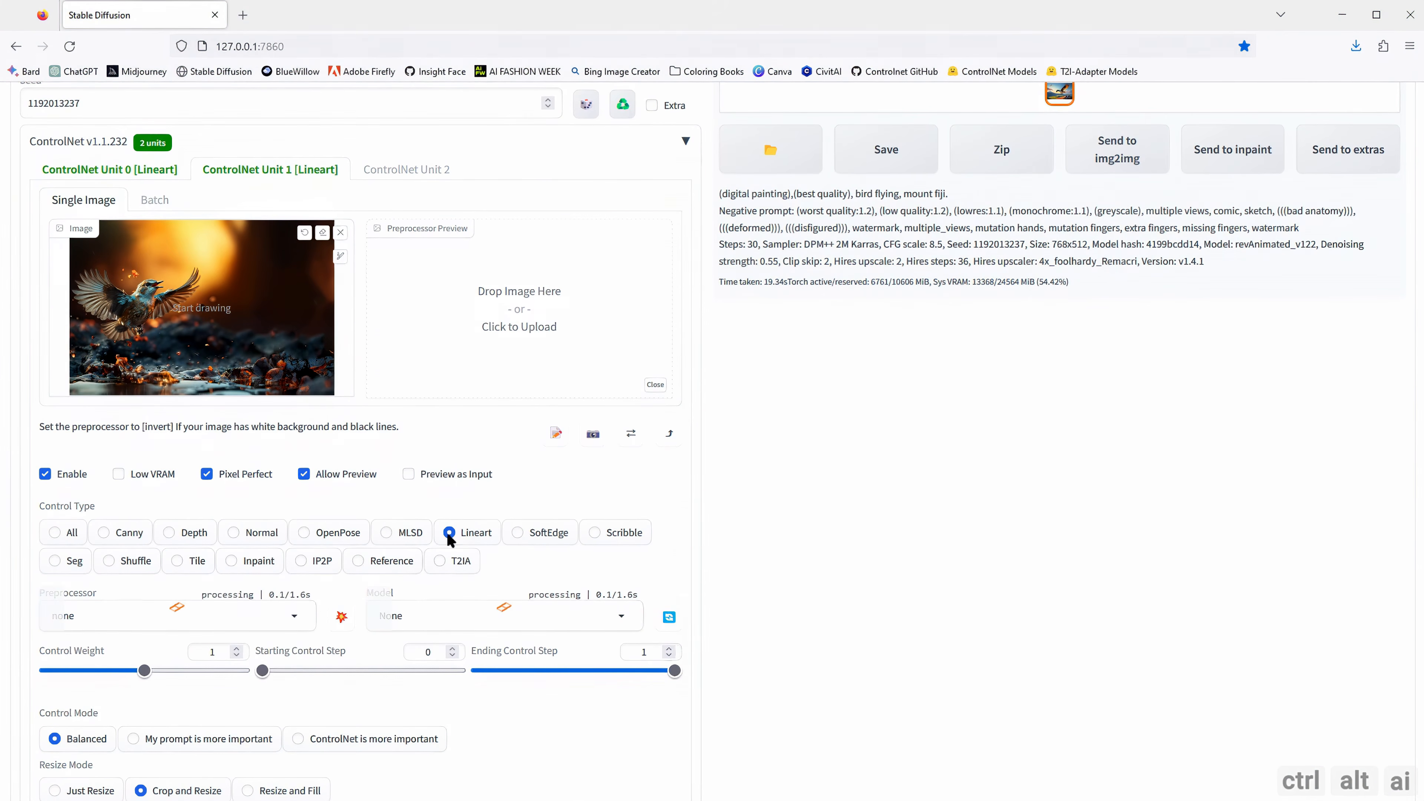
left_click(342, 616)
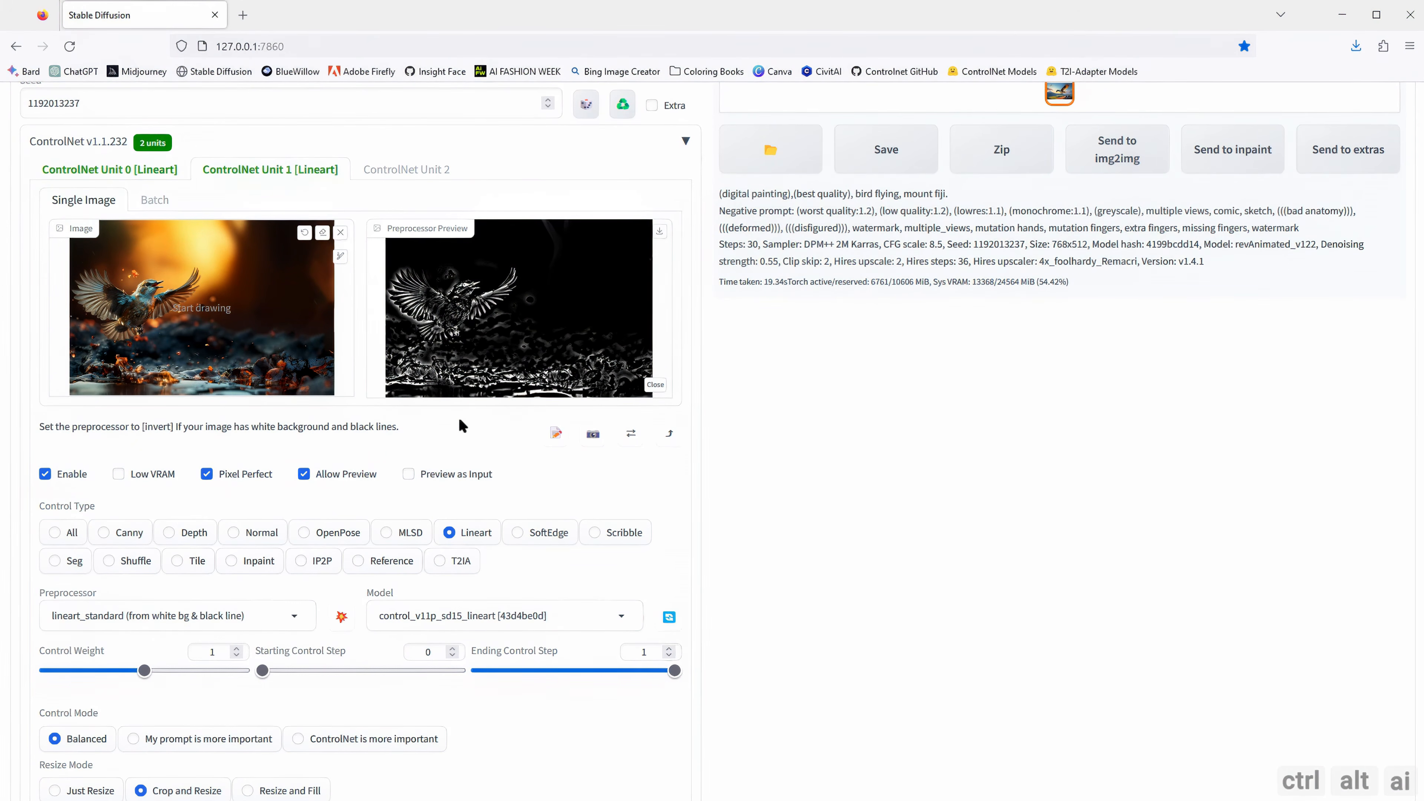
Step: Set ControlNet Unit 1's resize mode to Resize and Fill and return to Unit 0
scroll(458, 420, "down", 3)
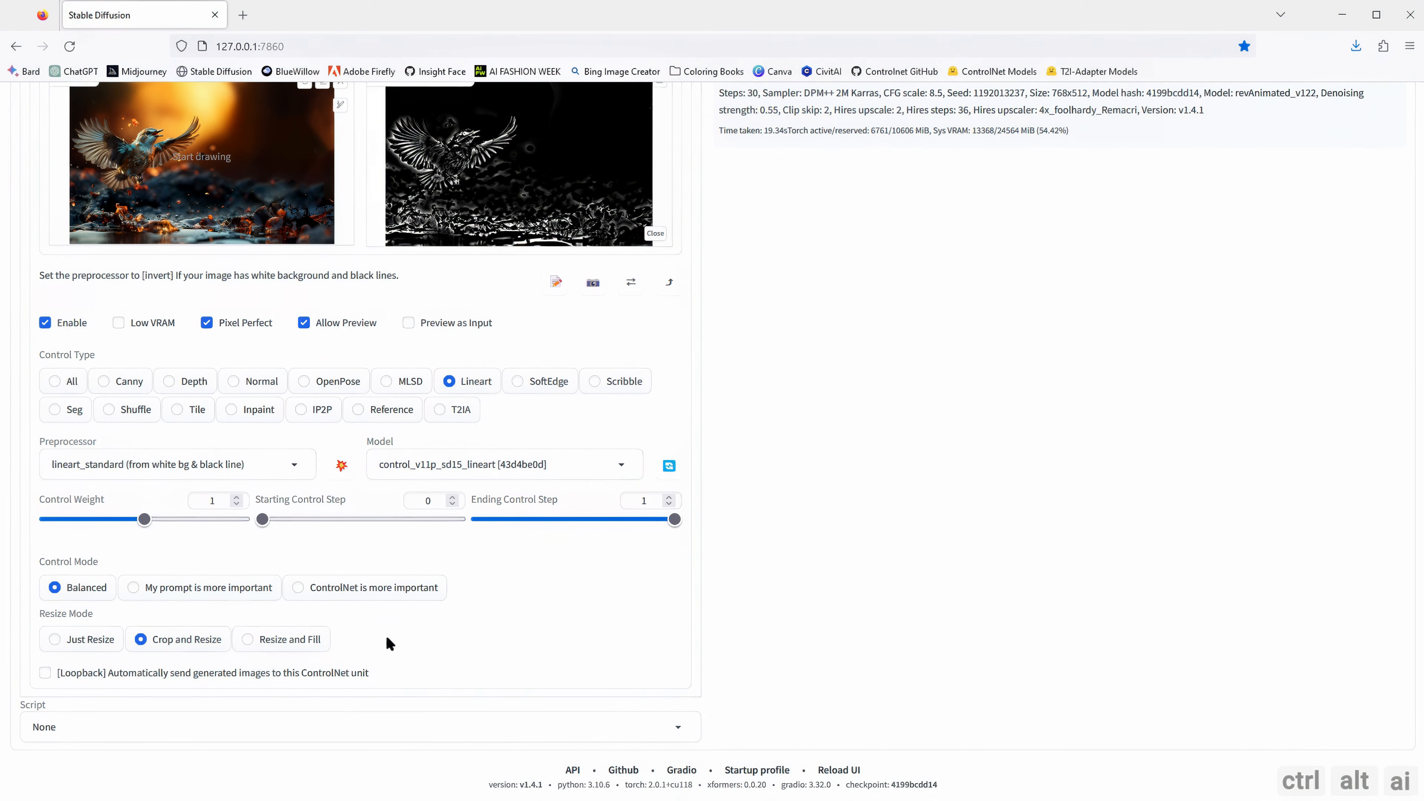
left_click(275, 643)
scroll(223, 610, "up", 5)
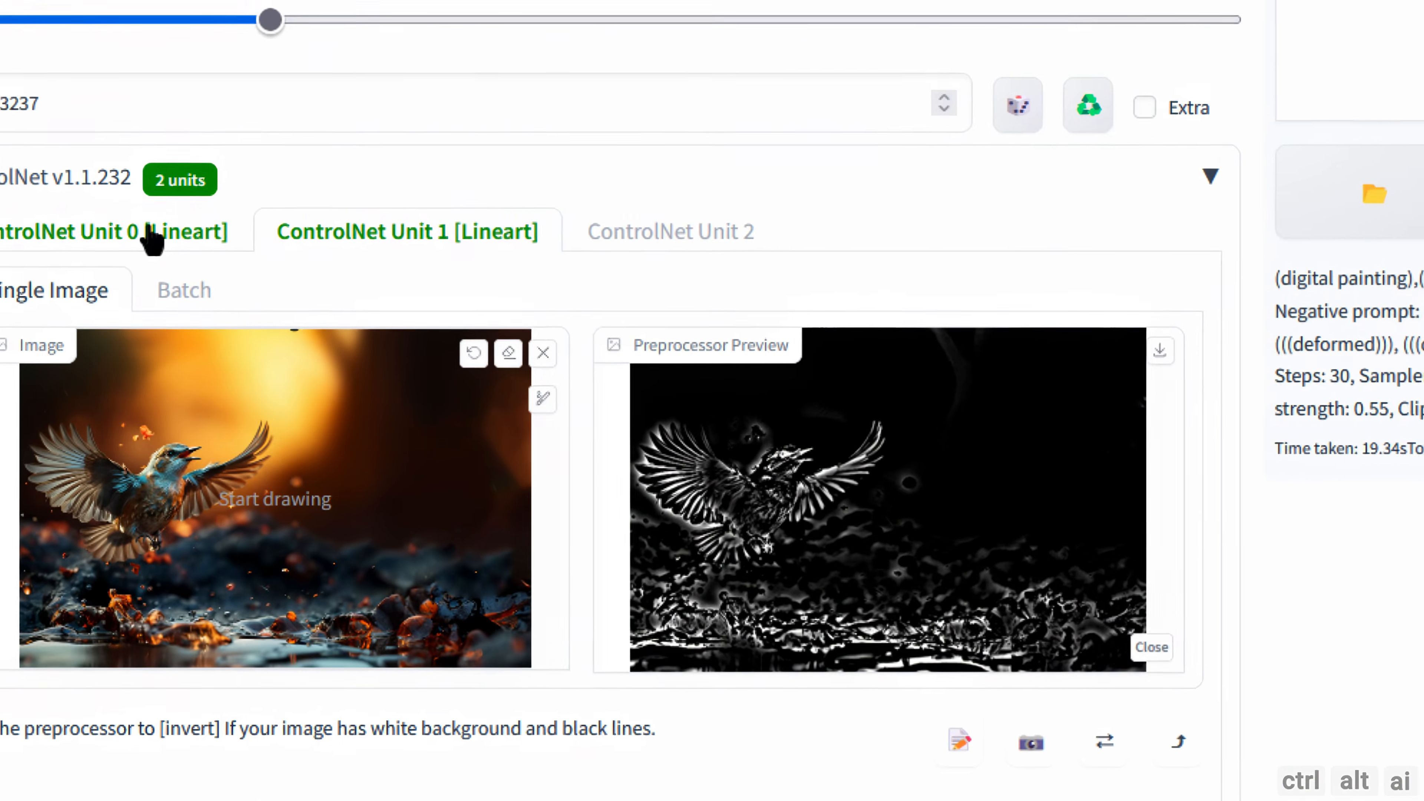
left_click(147, 303)
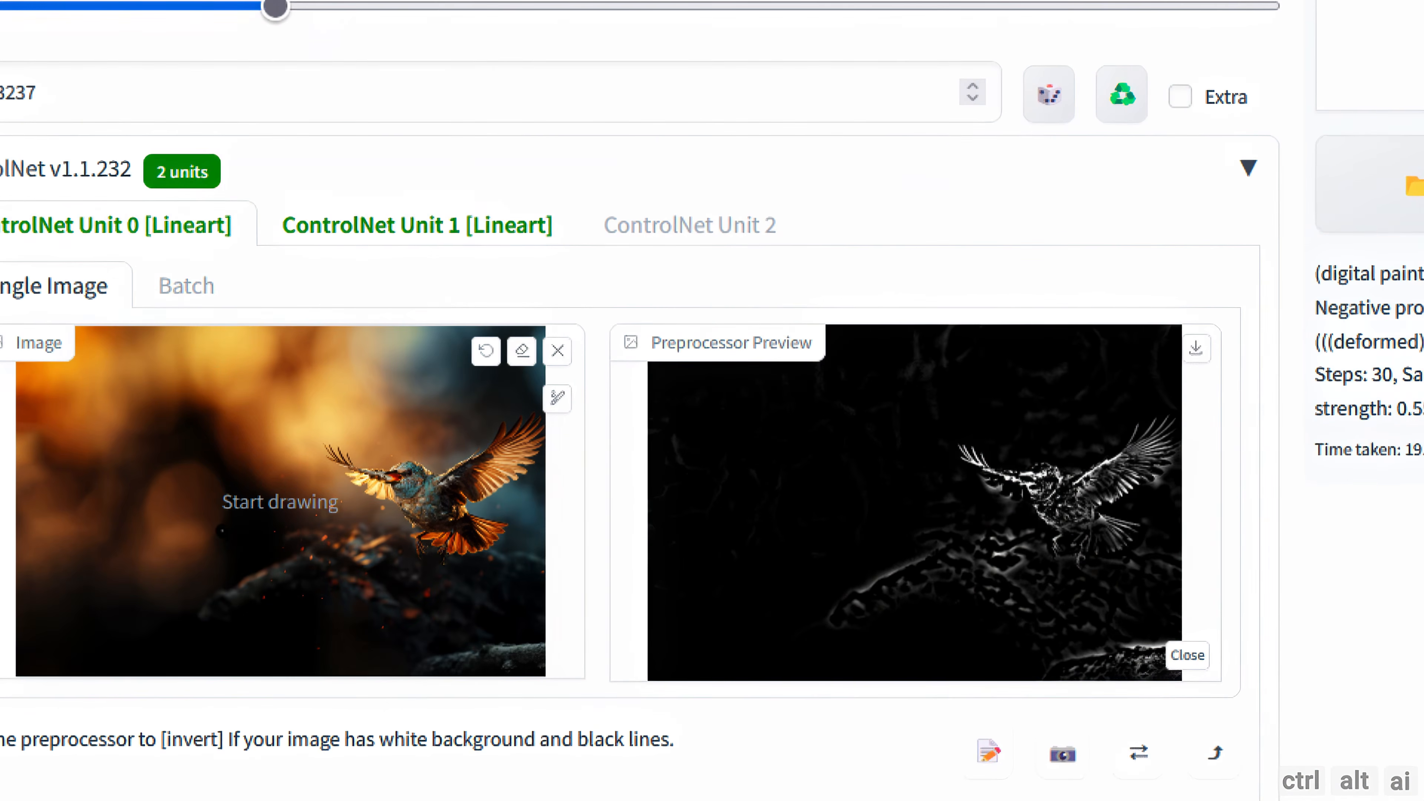
Step: Generate the two-bird image with both Lineart units in Balanced mode and inspect the result enlarged
left_click(350, 221)
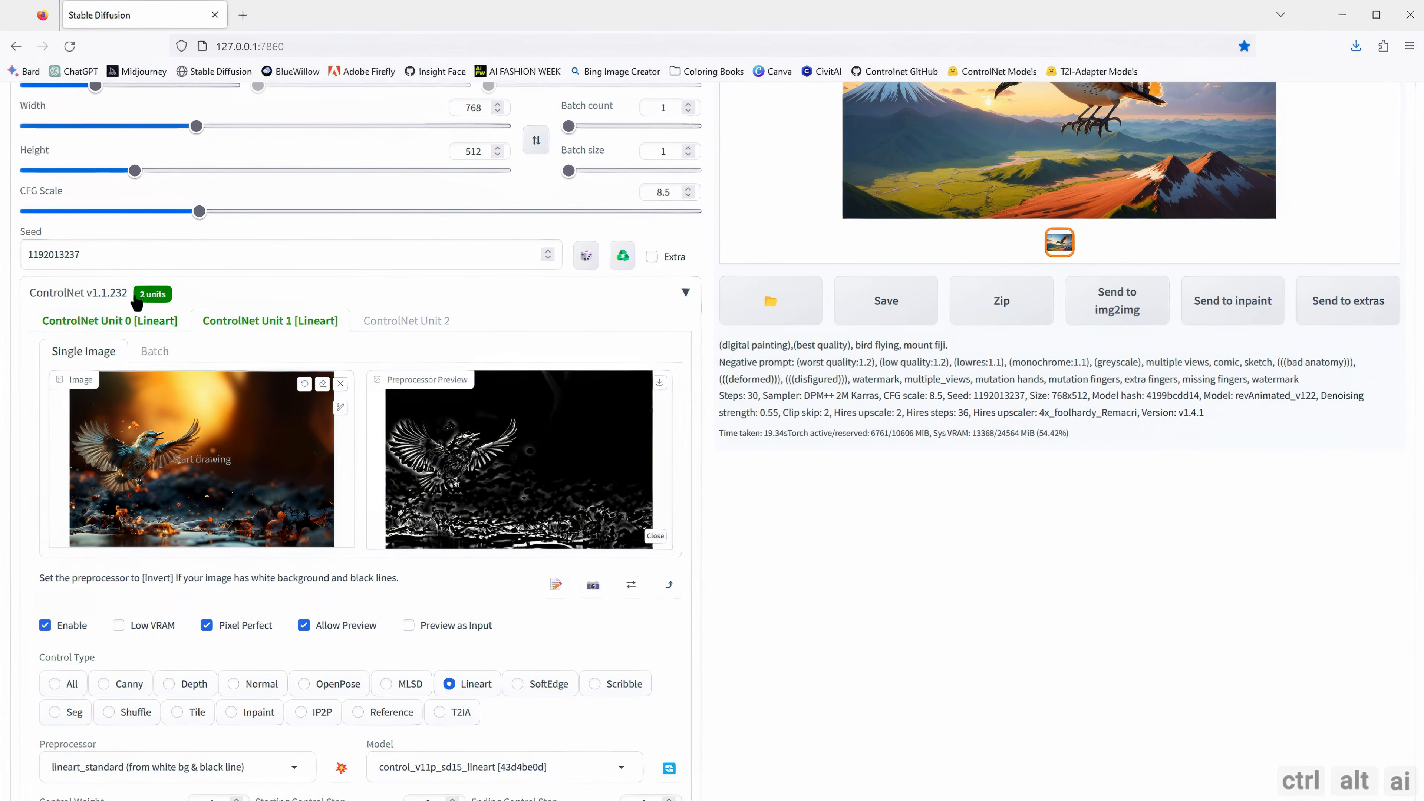
left_click(121, 321)
scroll(624, 460, "up", 7)
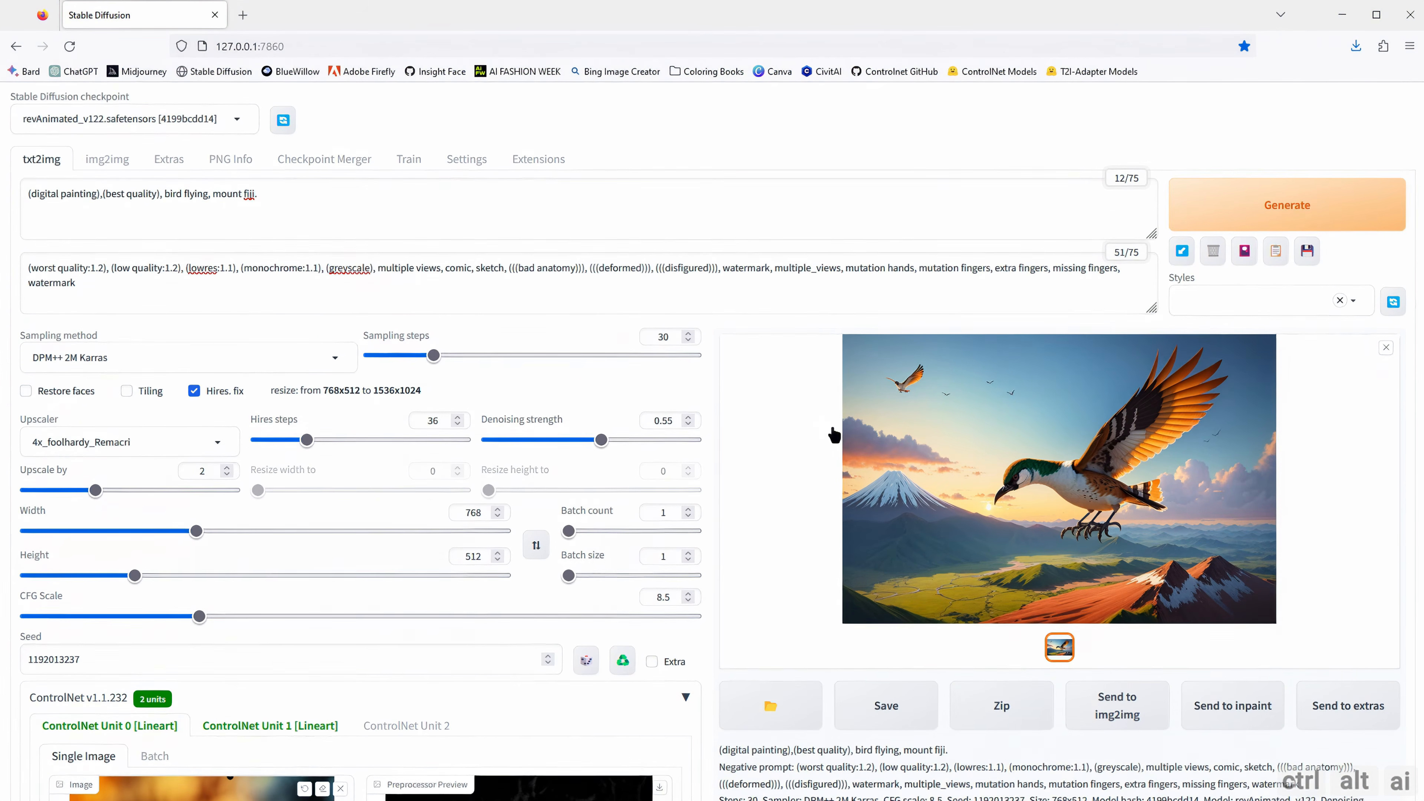
left_click(1243, 224)
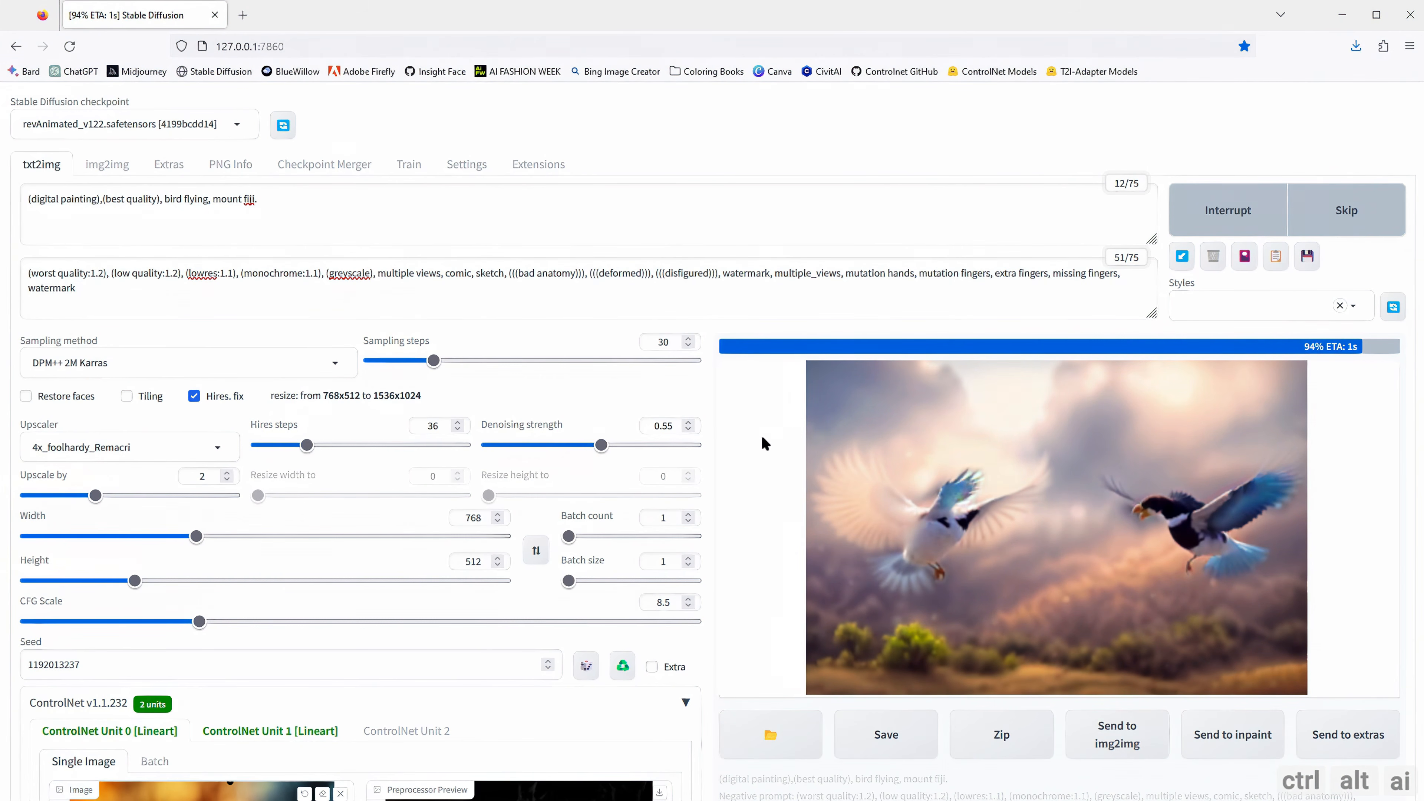
left_click(1031, 497)
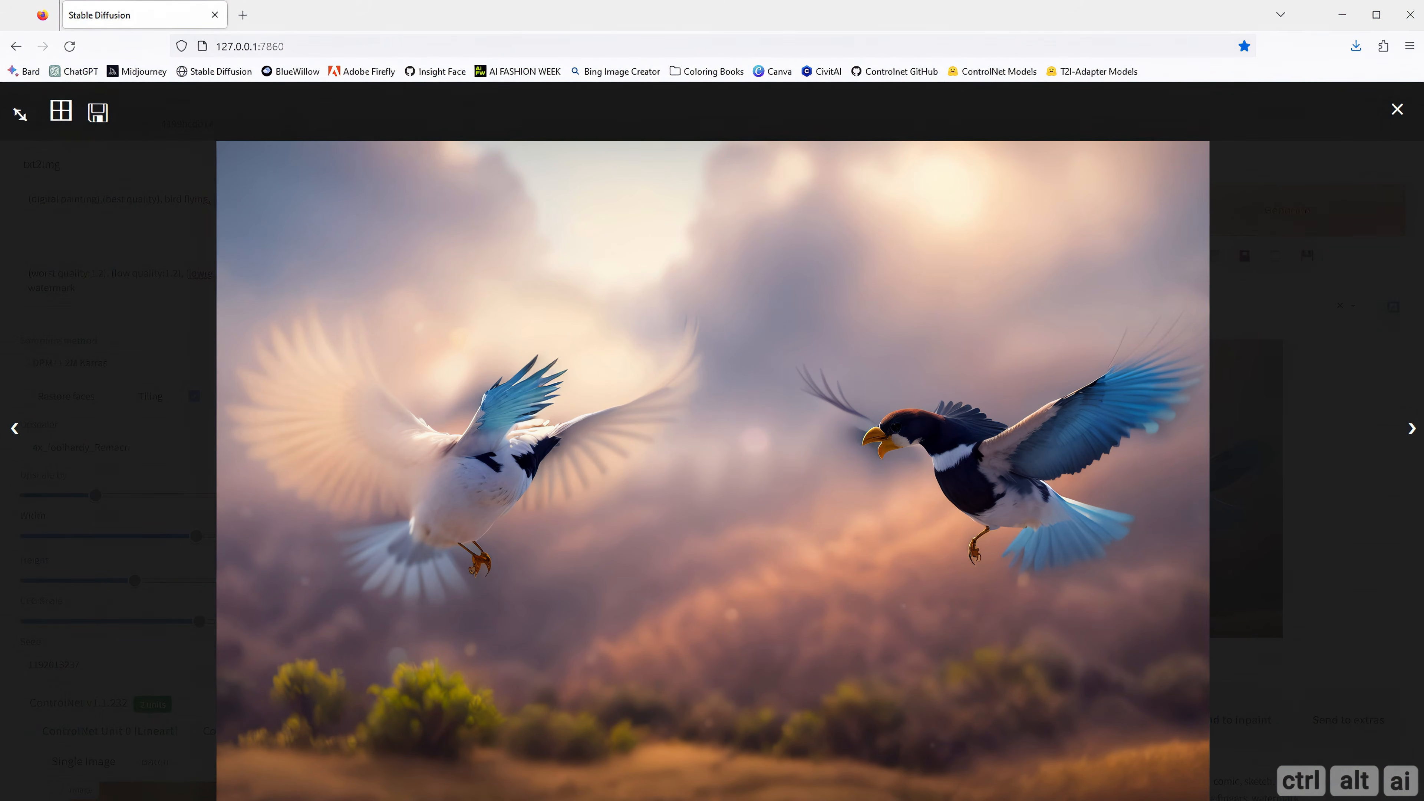
left_click(1295, 578)
Step: Set the control mode of ControlNet Units 0 and 1 to ControlNet is more important
scroll(752, 499, "down", 6)
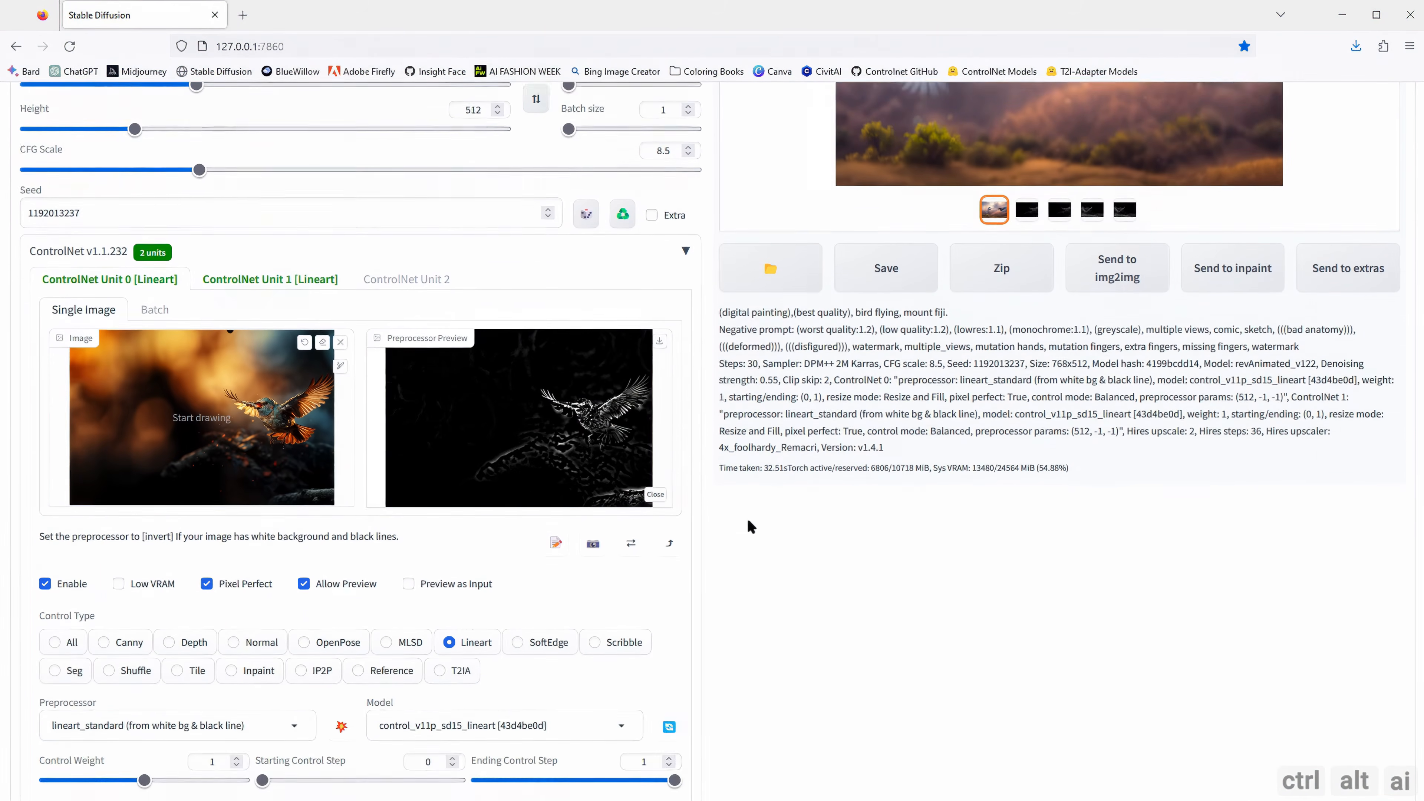
scroll(751, 526, "down", 4)
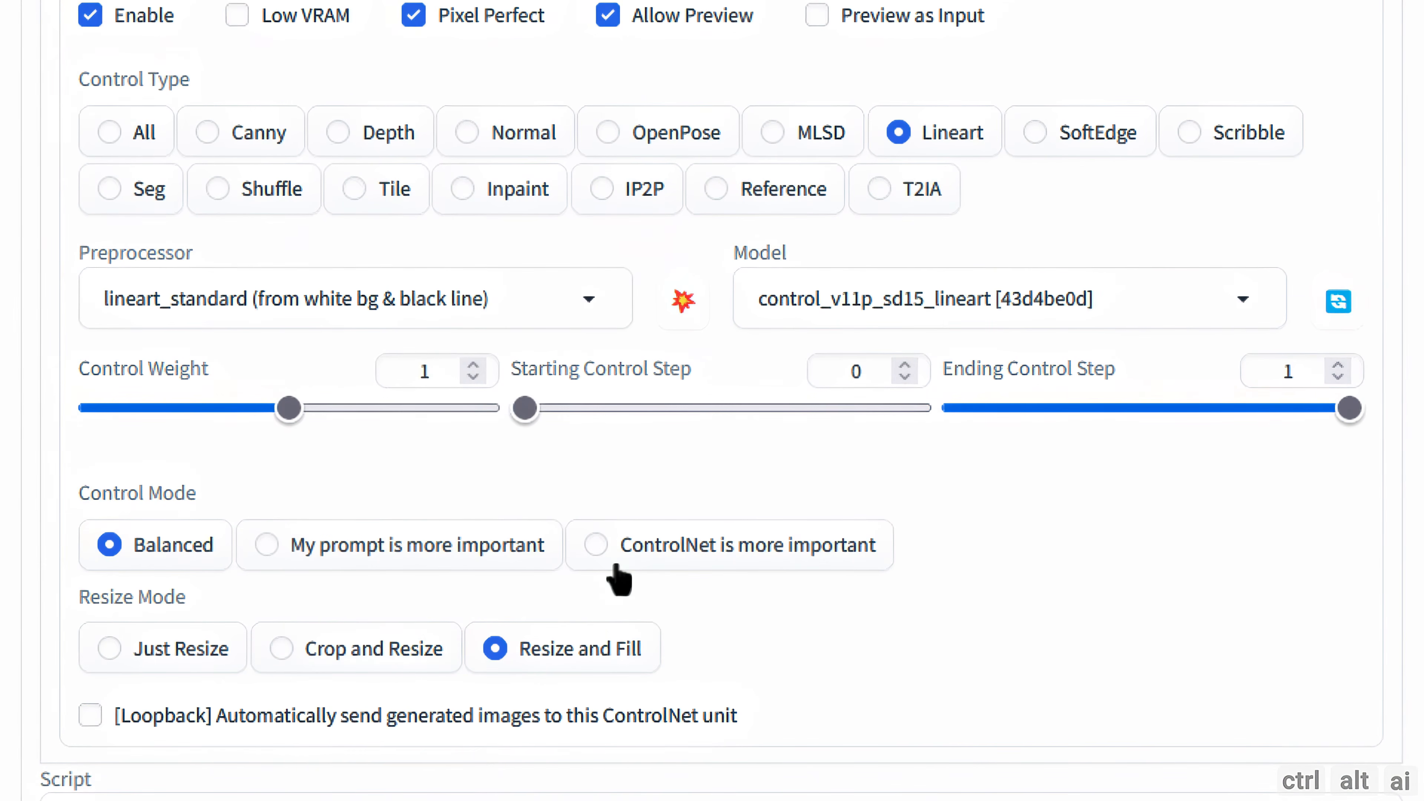
left_click(659, 555)
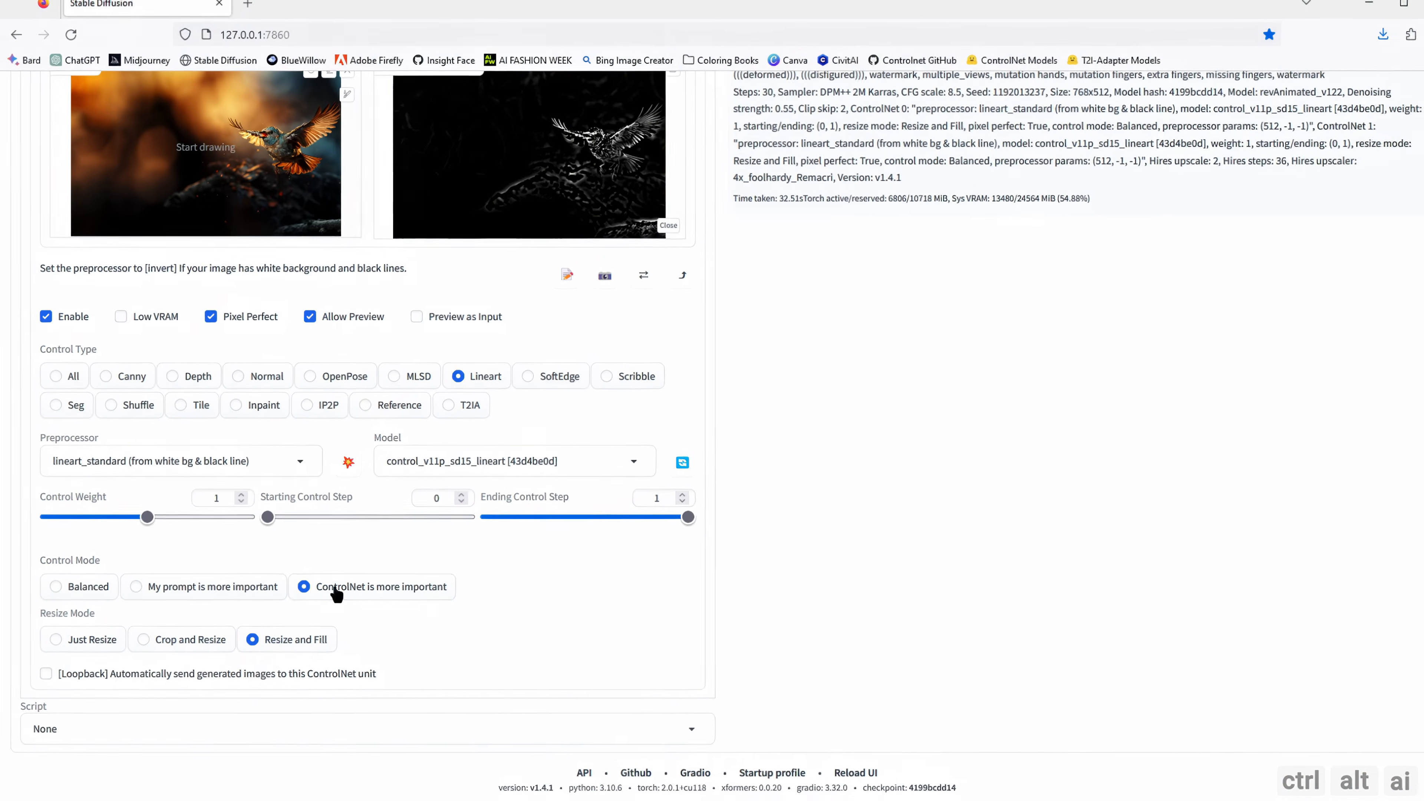
scroll(331, 599, "up", 4)
left_click(242, 250)
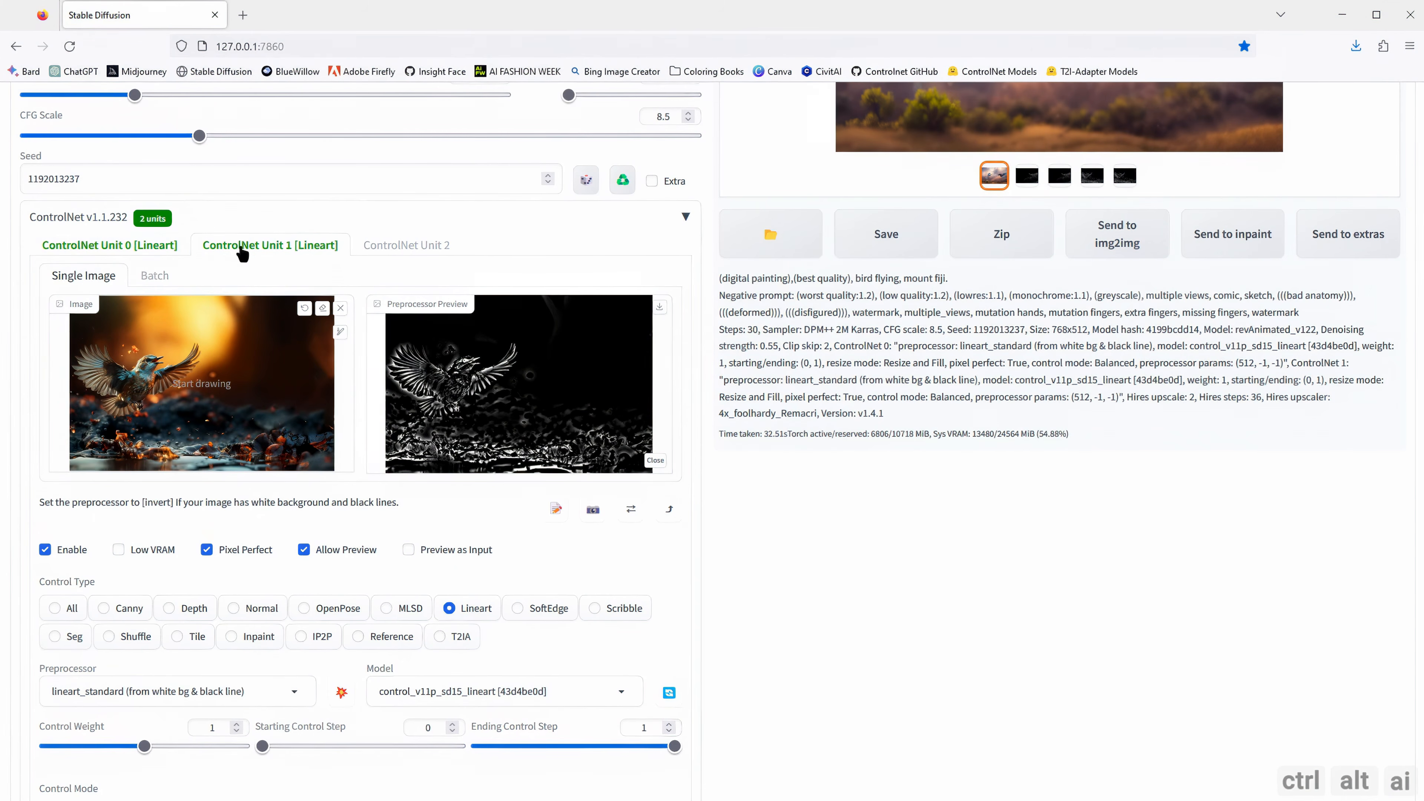
scroll(270, 393, "down", 4)
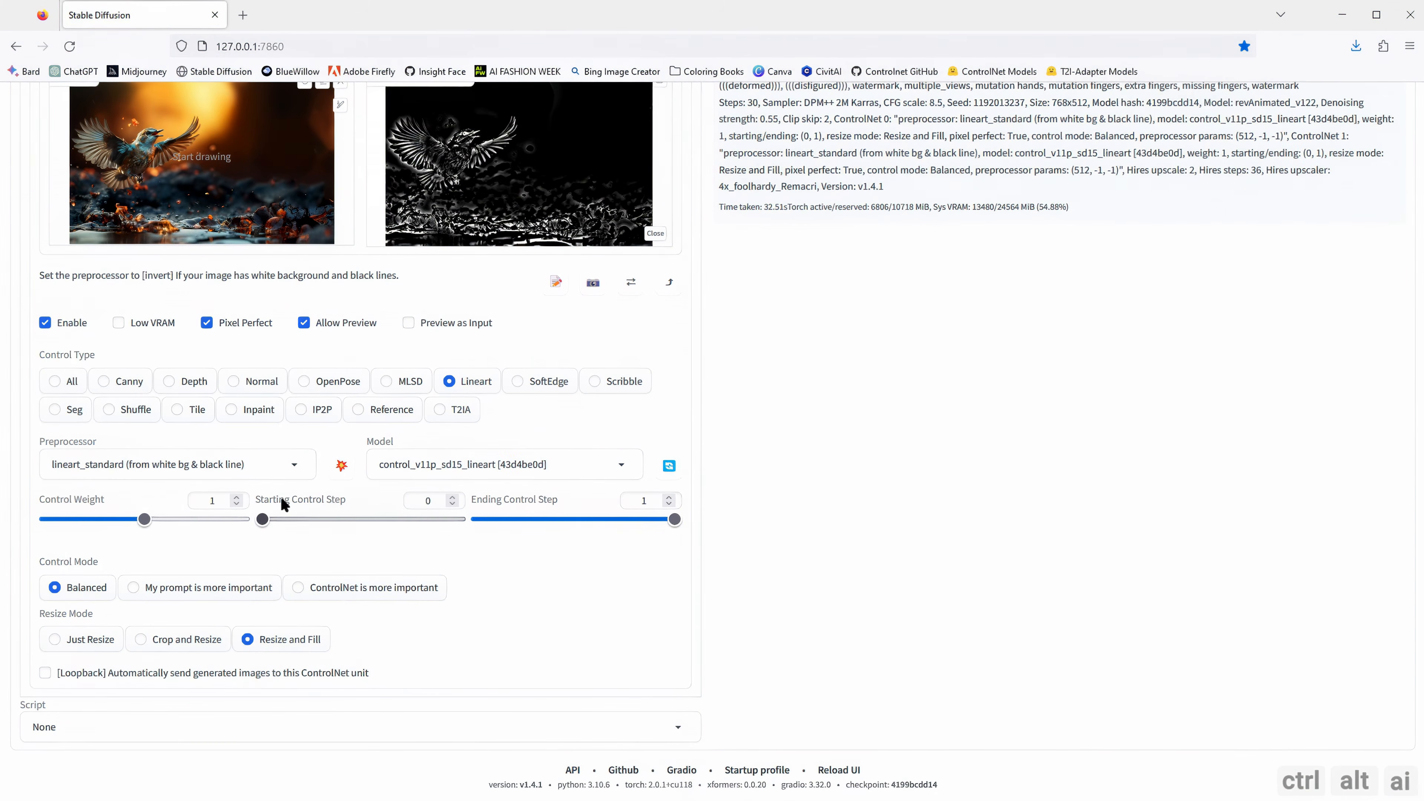
left_click(330, 596)
Step: Generate the image with ControlNet given priority in both units and view the result enlarged
scroll(326, 600, "up", 12)
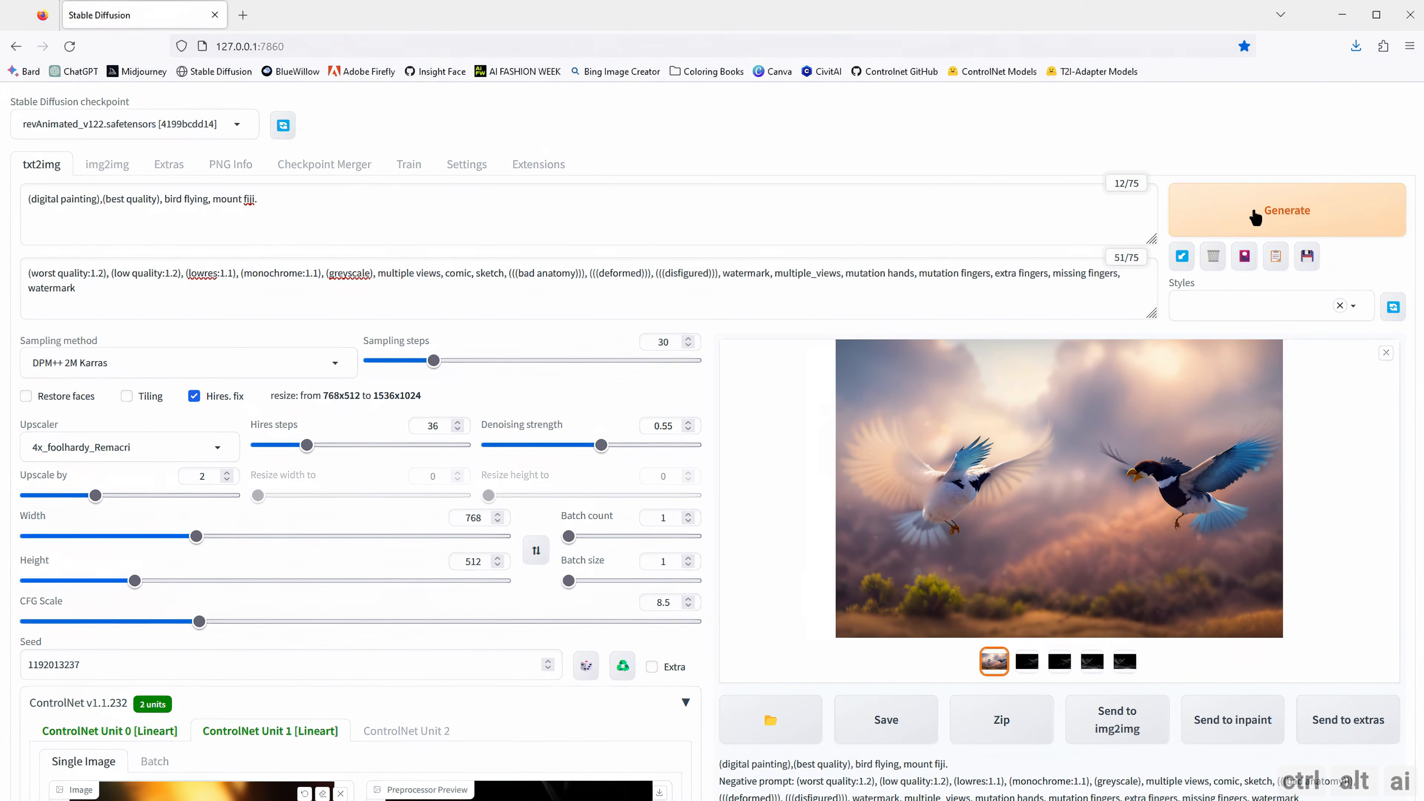
left_click(1254, 217)
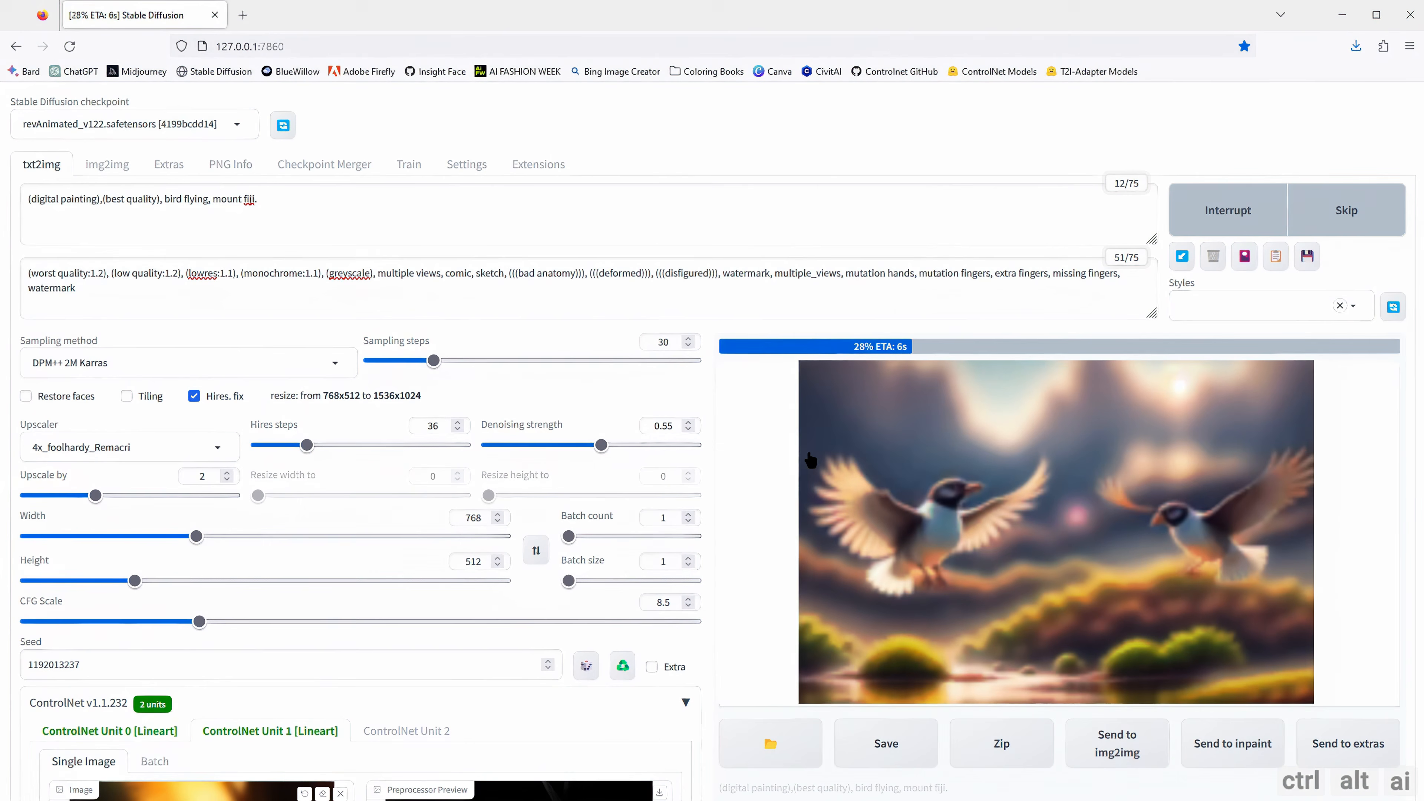
scroll(1351, 505, "down", 2)
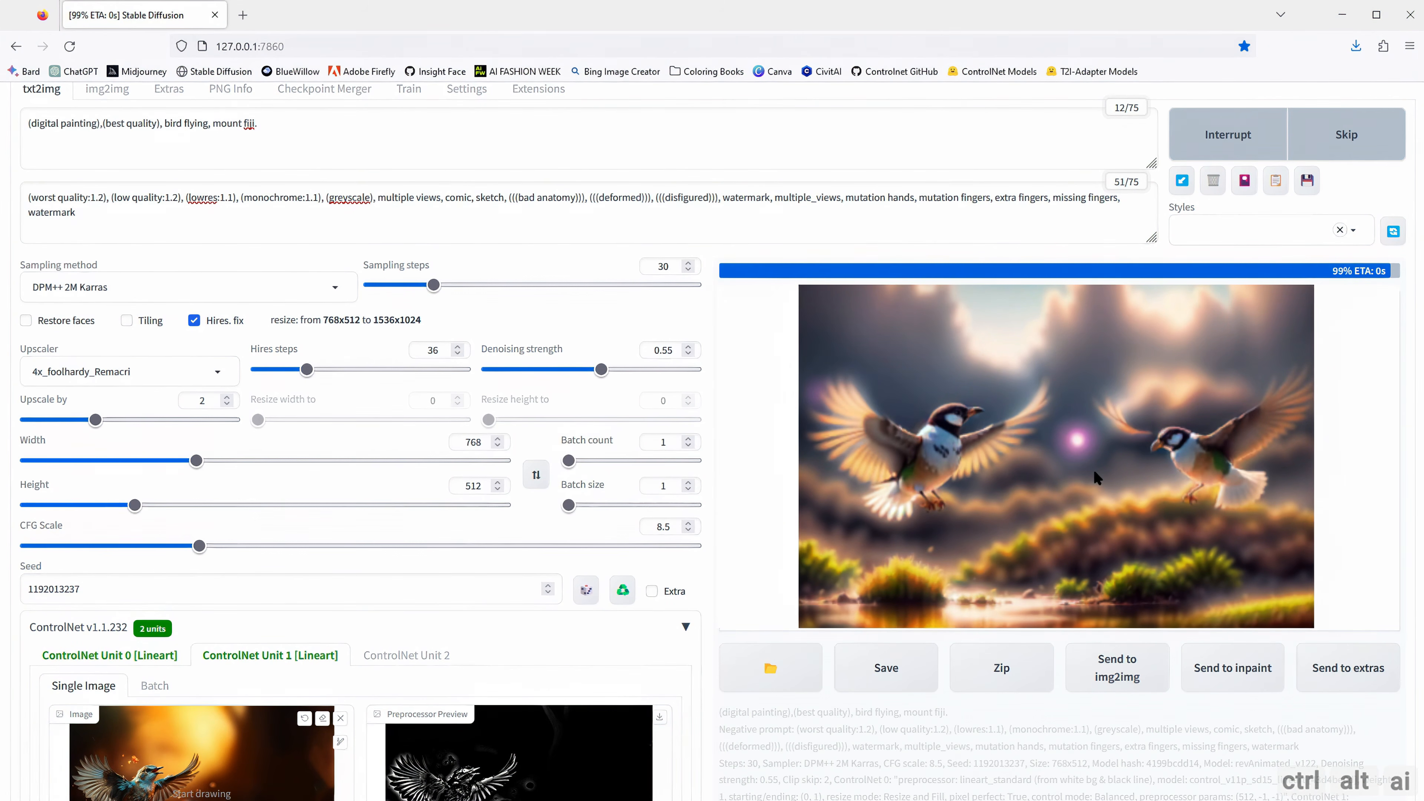
left_click(1053, 446)
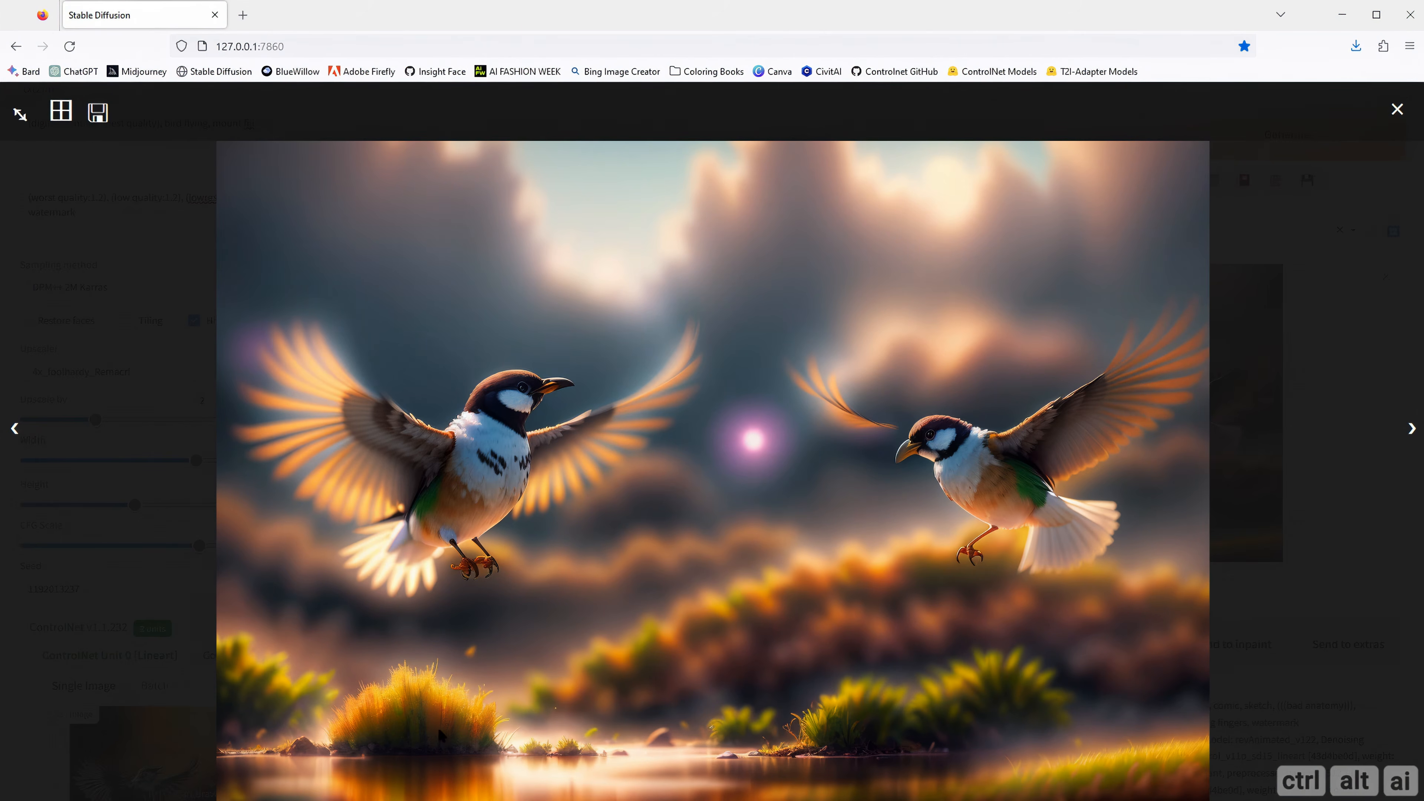
left_click(1320, 264)
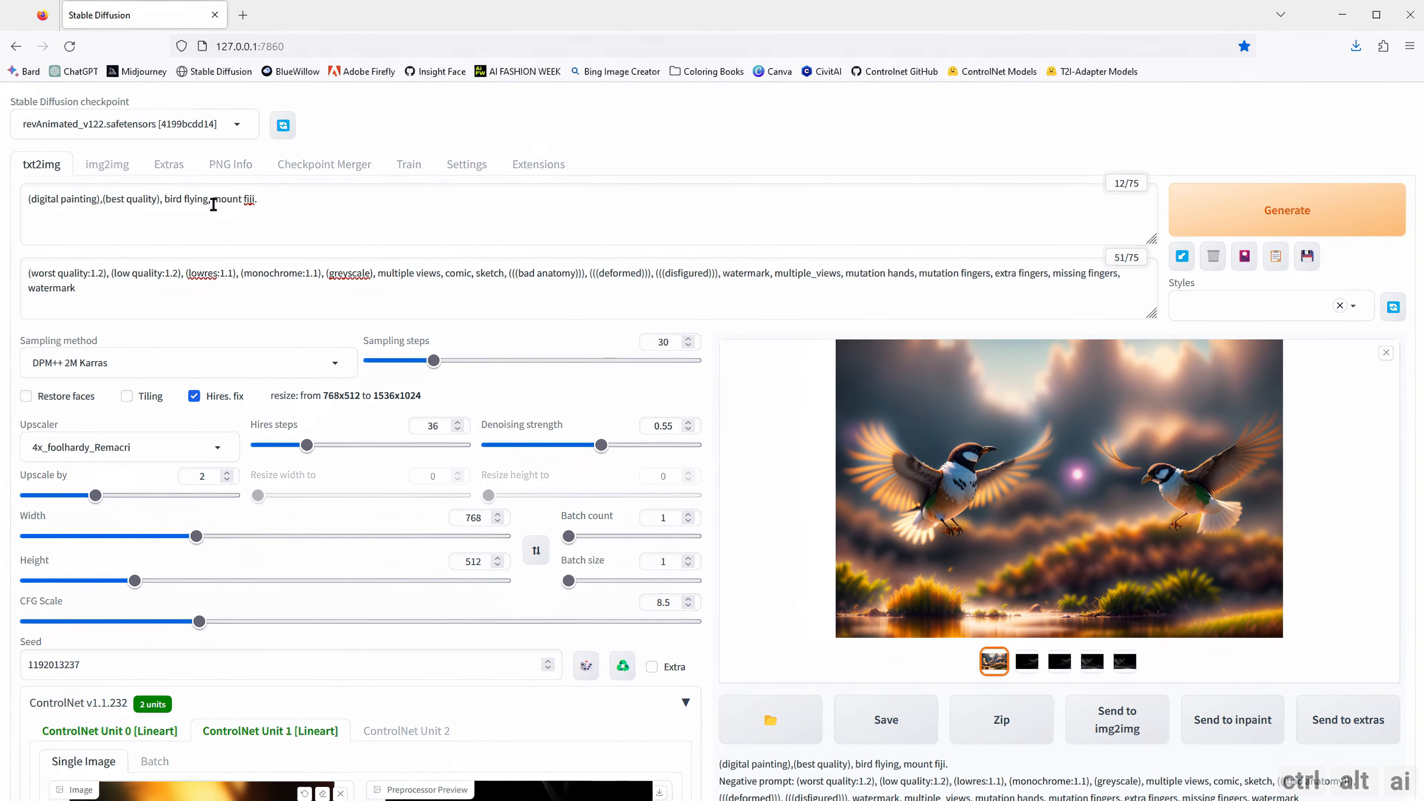
left_click_drag(212, 199, 296, 199)
left_click(296, 199)
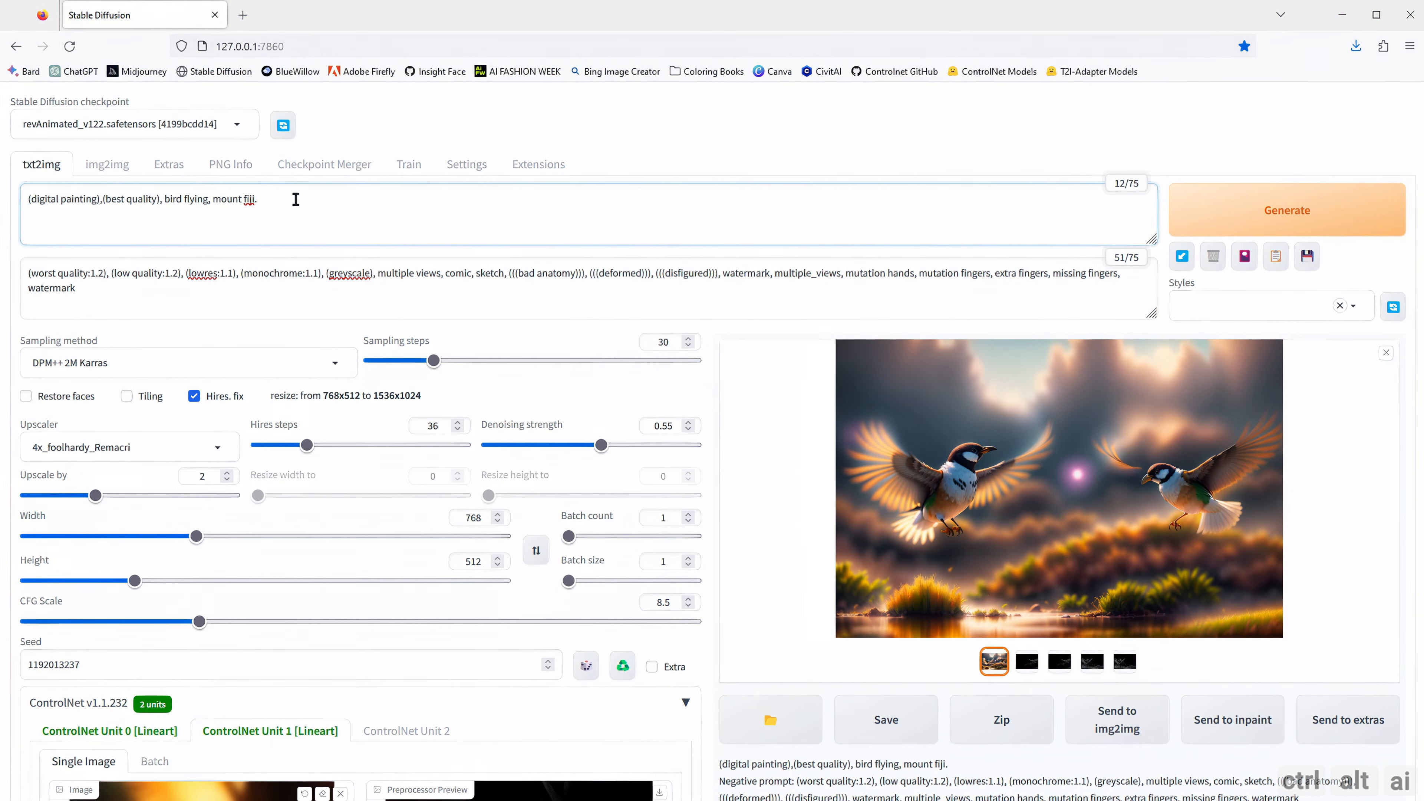
Step: Set the control mode of ControlNet Units 0 and 1 to My prompt is more important
scroll(833, 520, "down", 8)
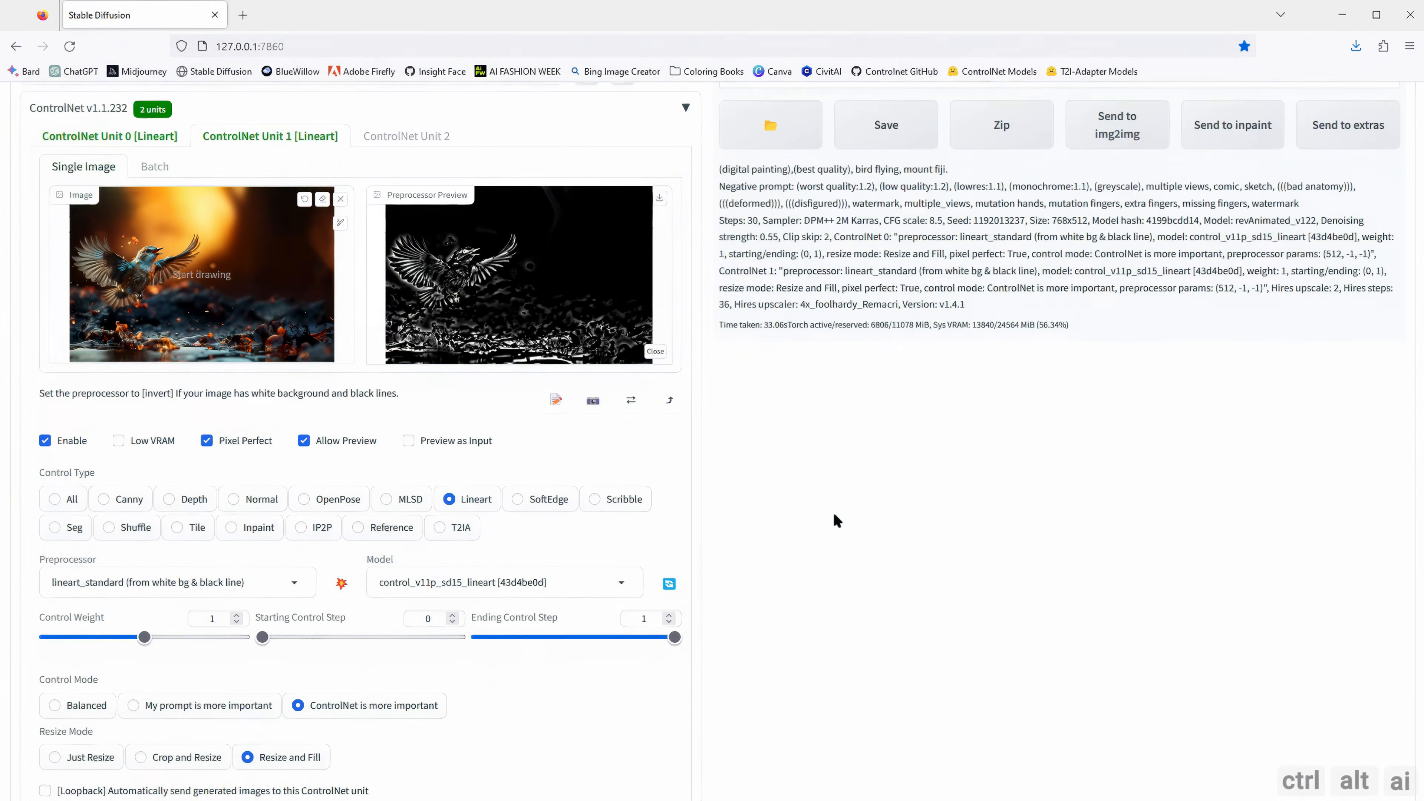
scroll(784, 538, "down", 2)
scroll(184, 347, "up", 4)
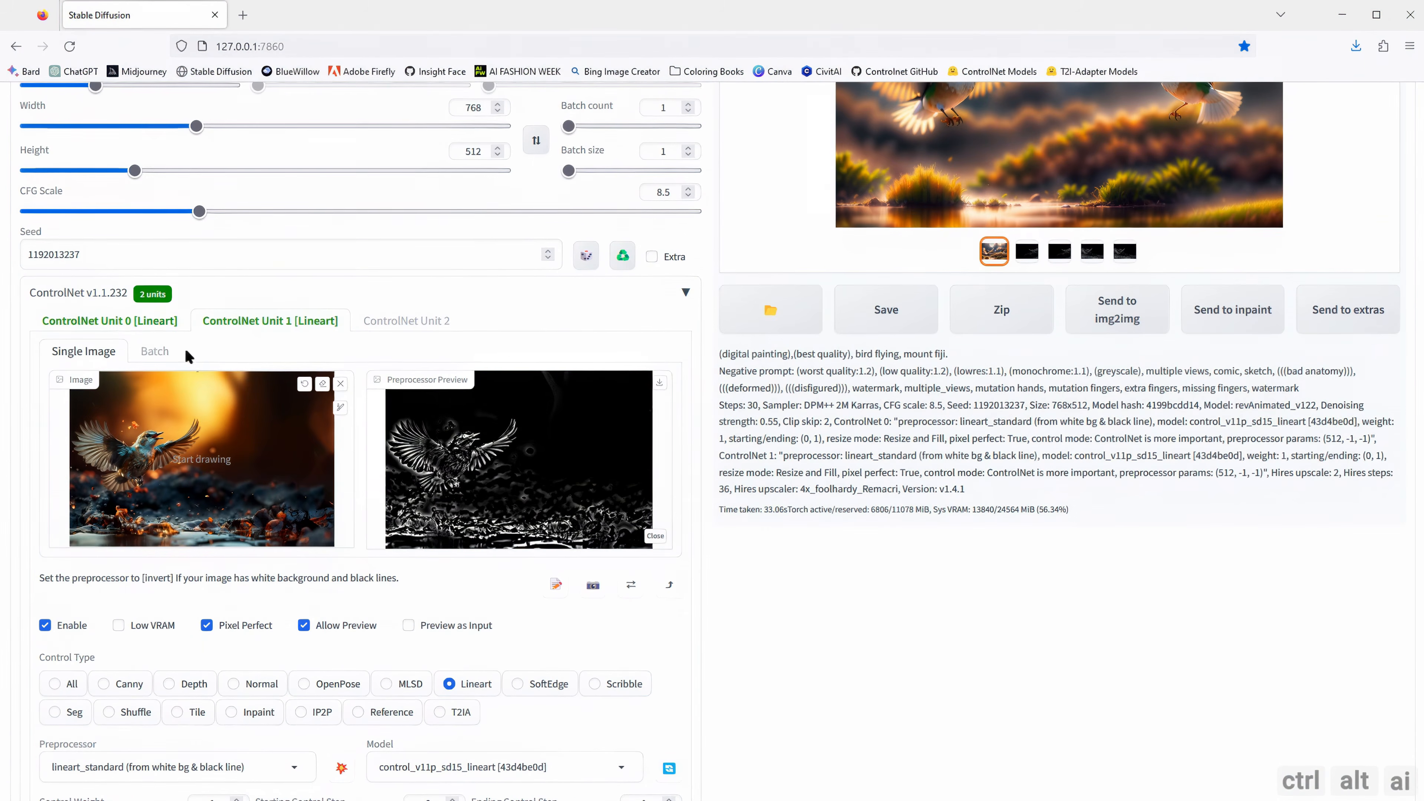
left_click(117, 324)
scroll(146, 392, "down", 4)
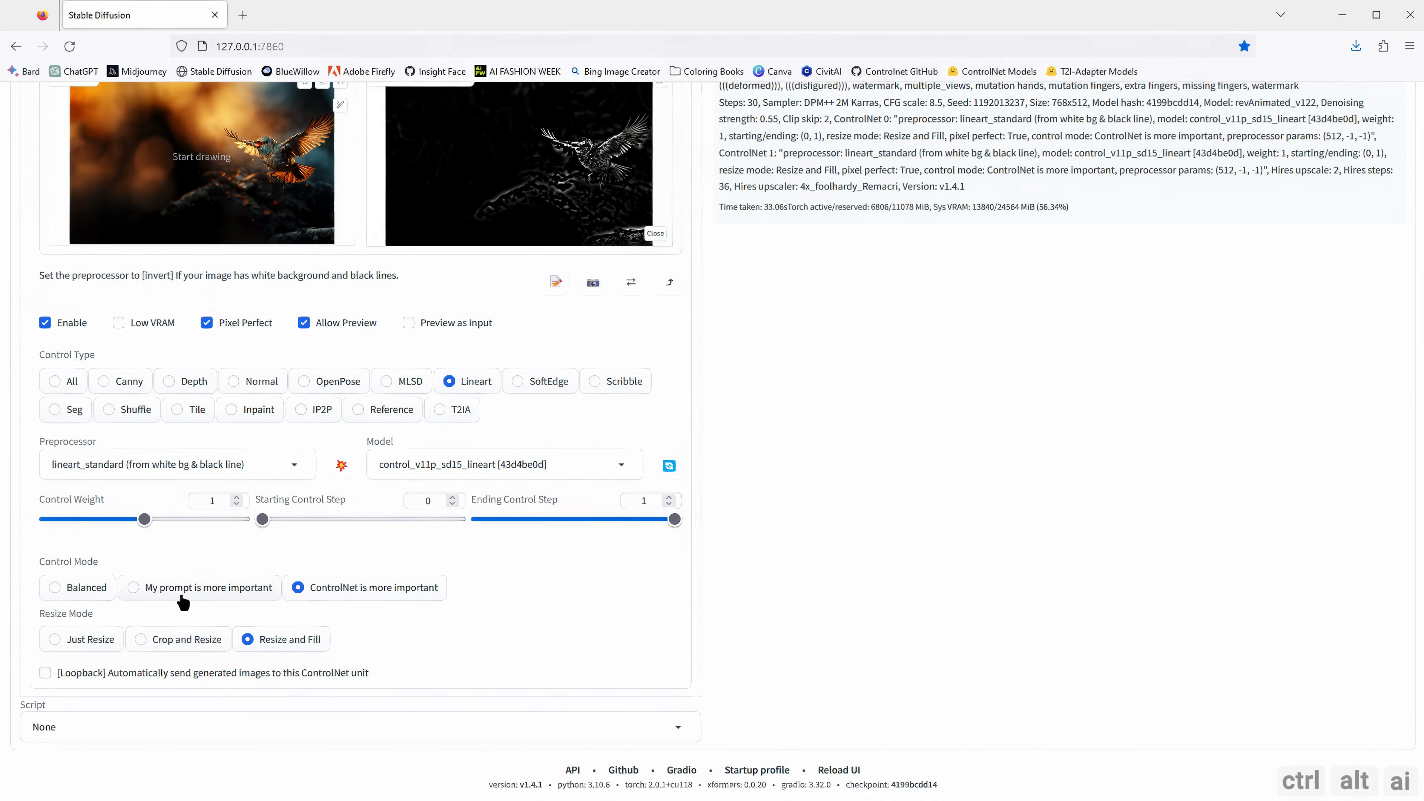
scroll(190, 561, "up", 6)
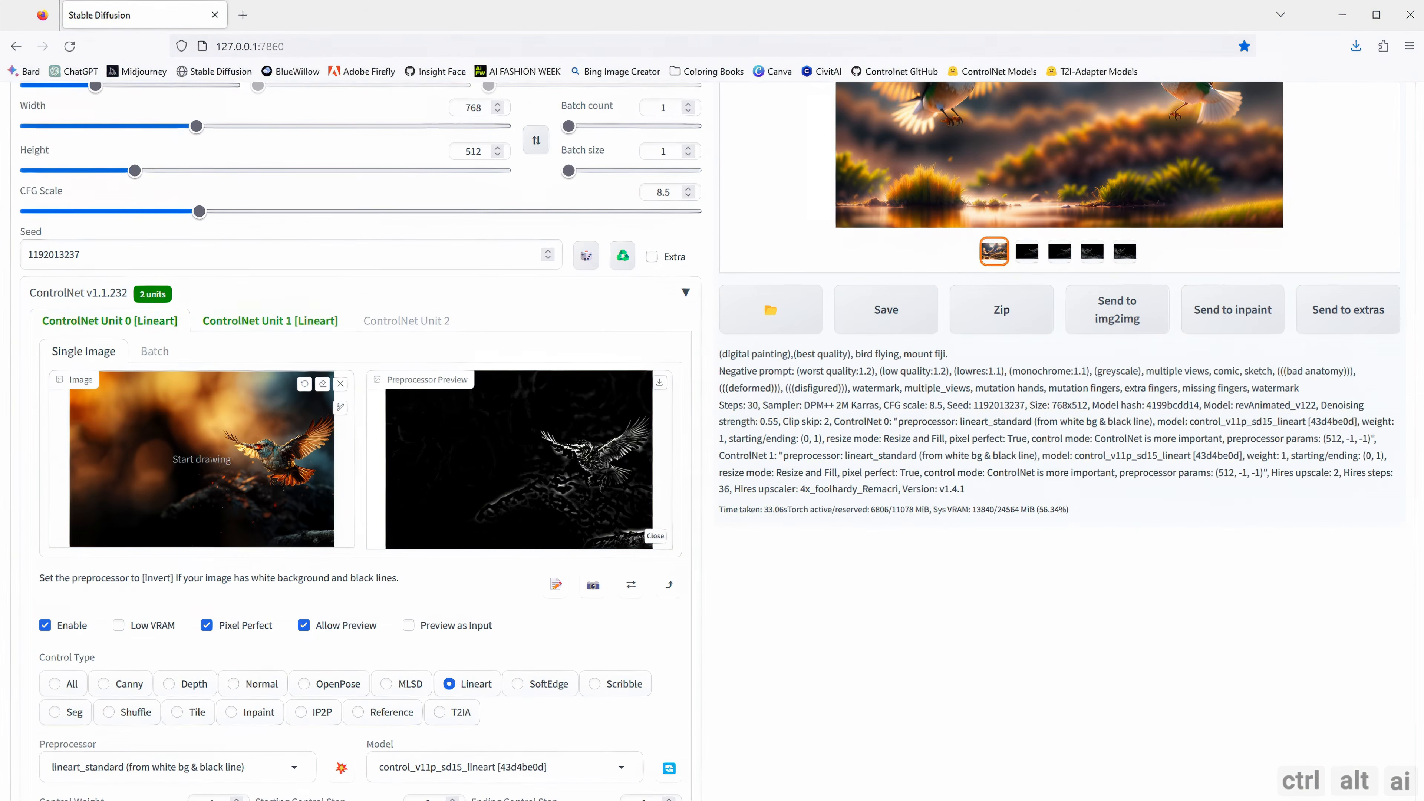
left_click(247, 475)
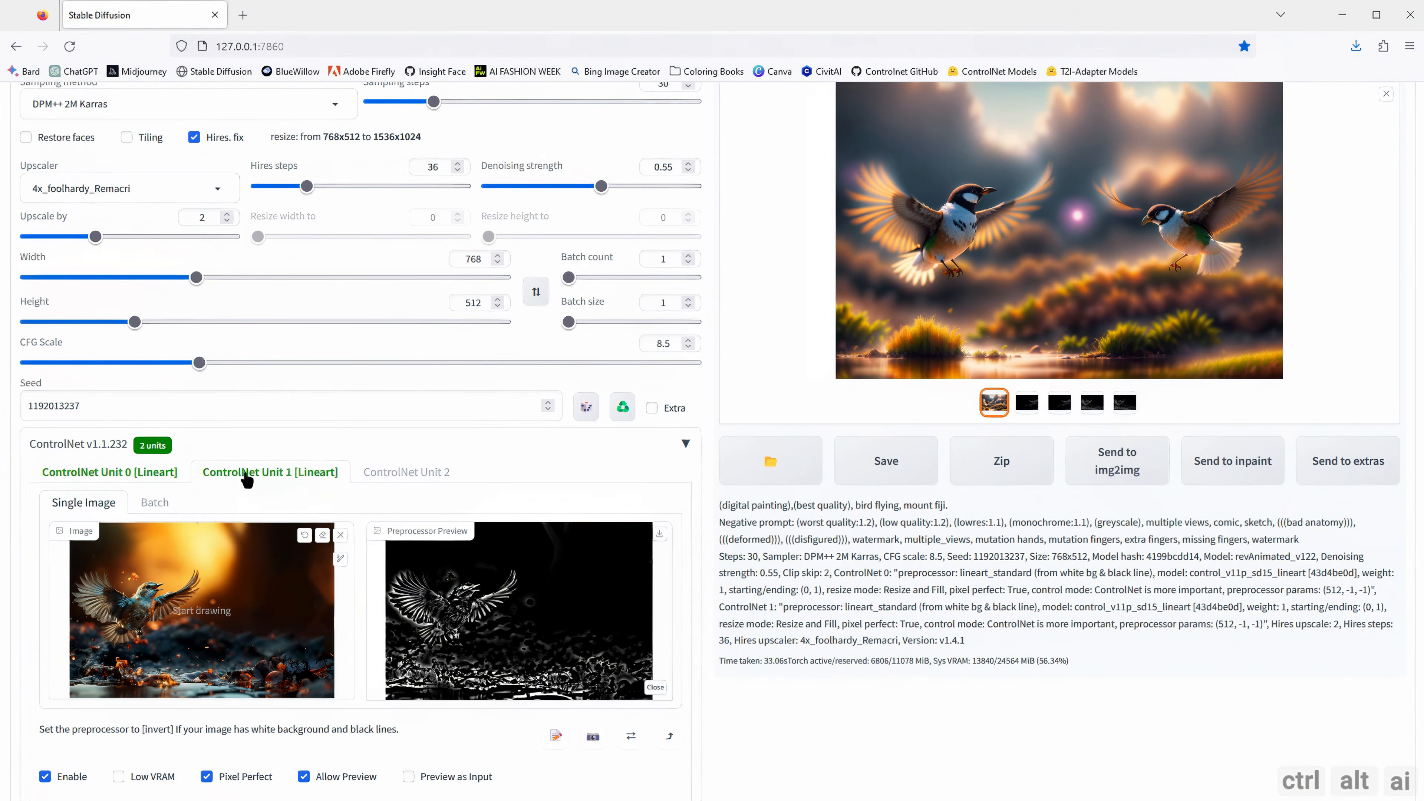
scroll(241, 480, "down", 6)
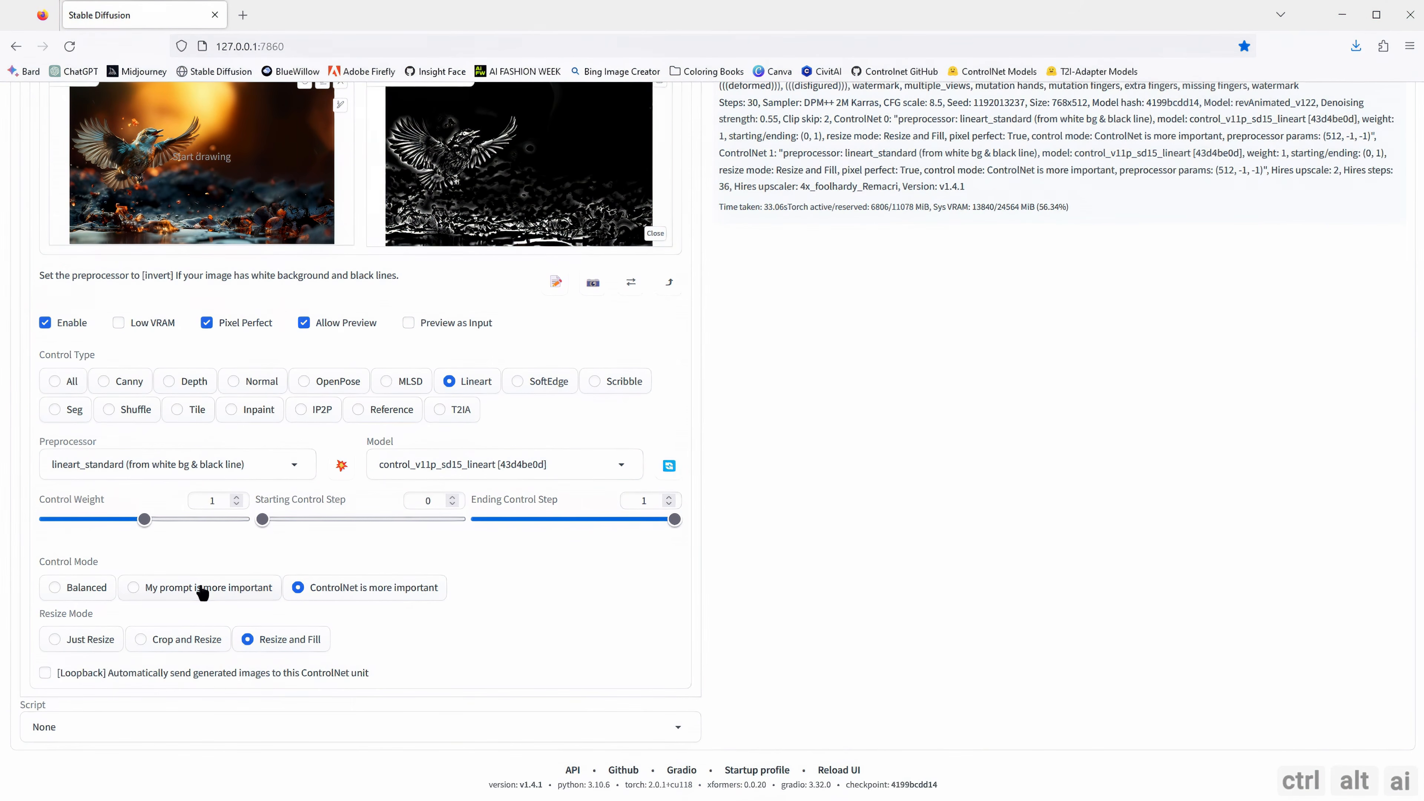
left_click(203, 586)
Step: Generate the two-bird image with the prompt given priority and open the result enlarged
scroll(208, 585, "up", 10)
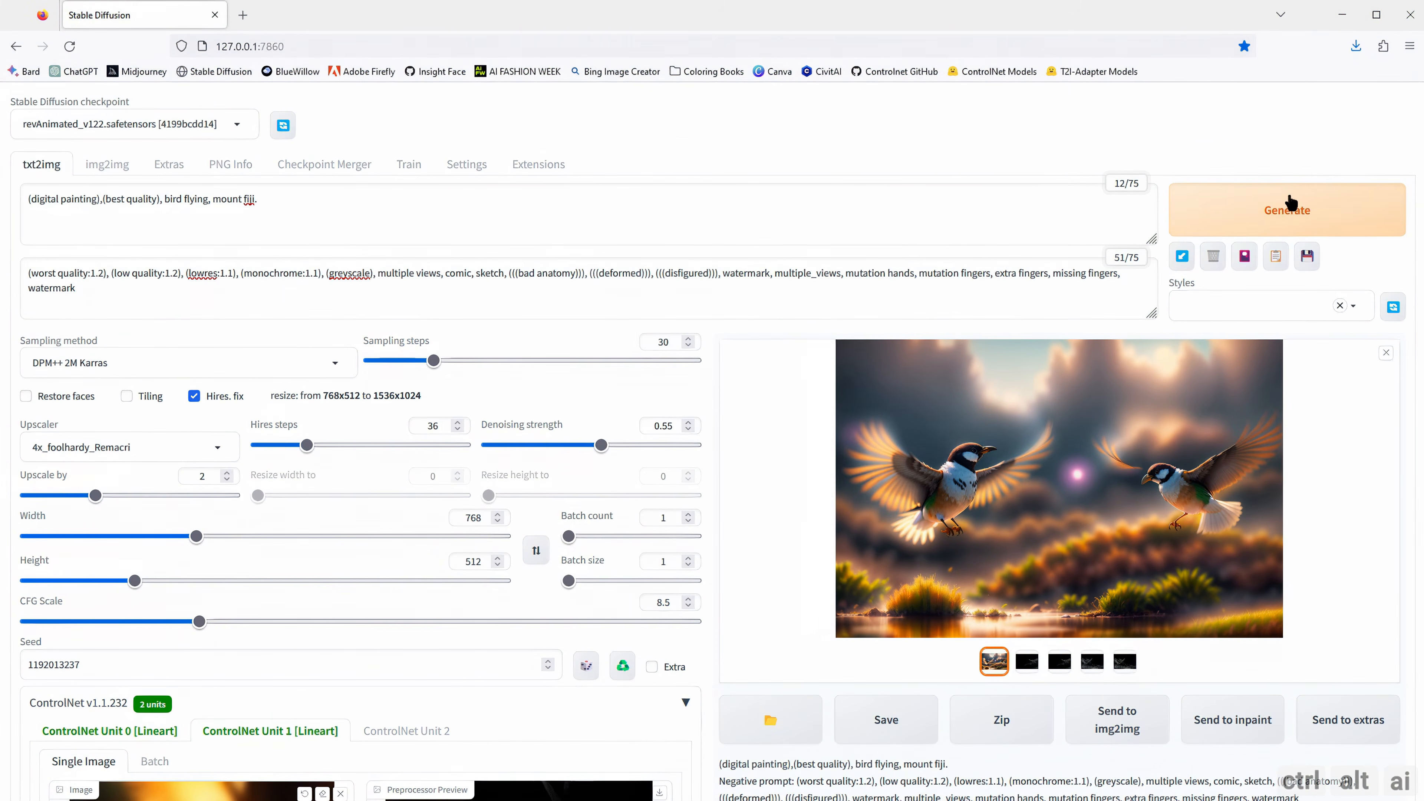
left_click(1288, 207)
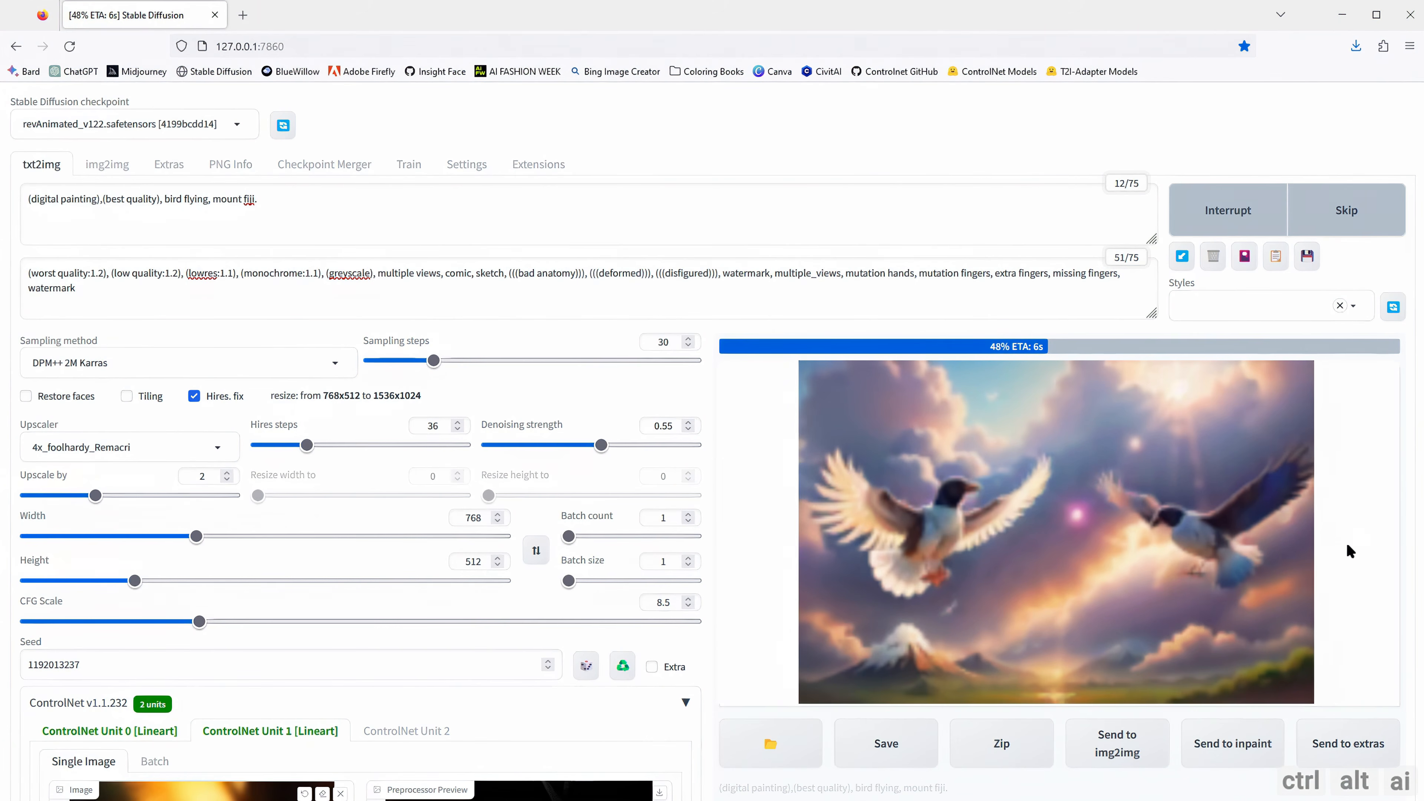
scroll(1346, 542, "down", 2)
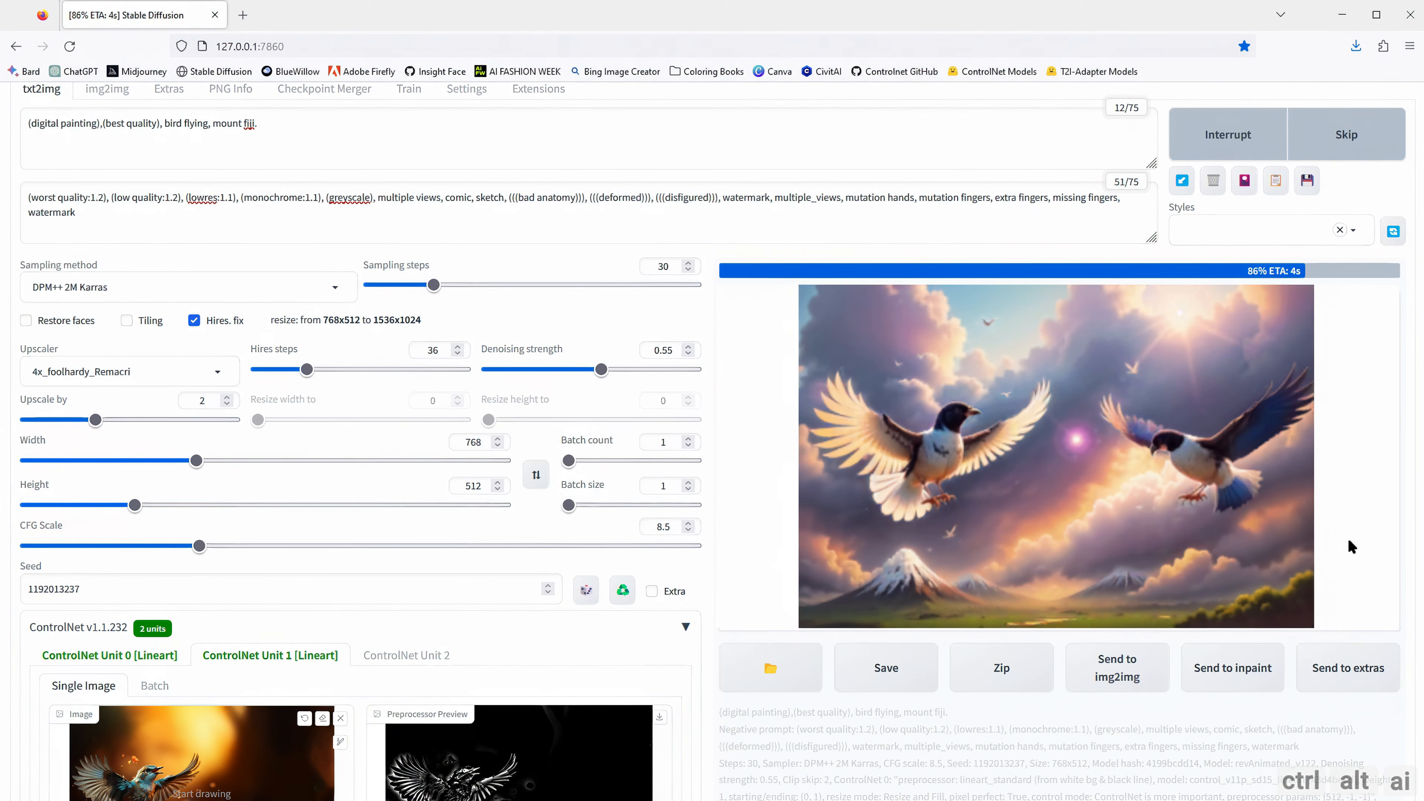
left_click(1065, 516)
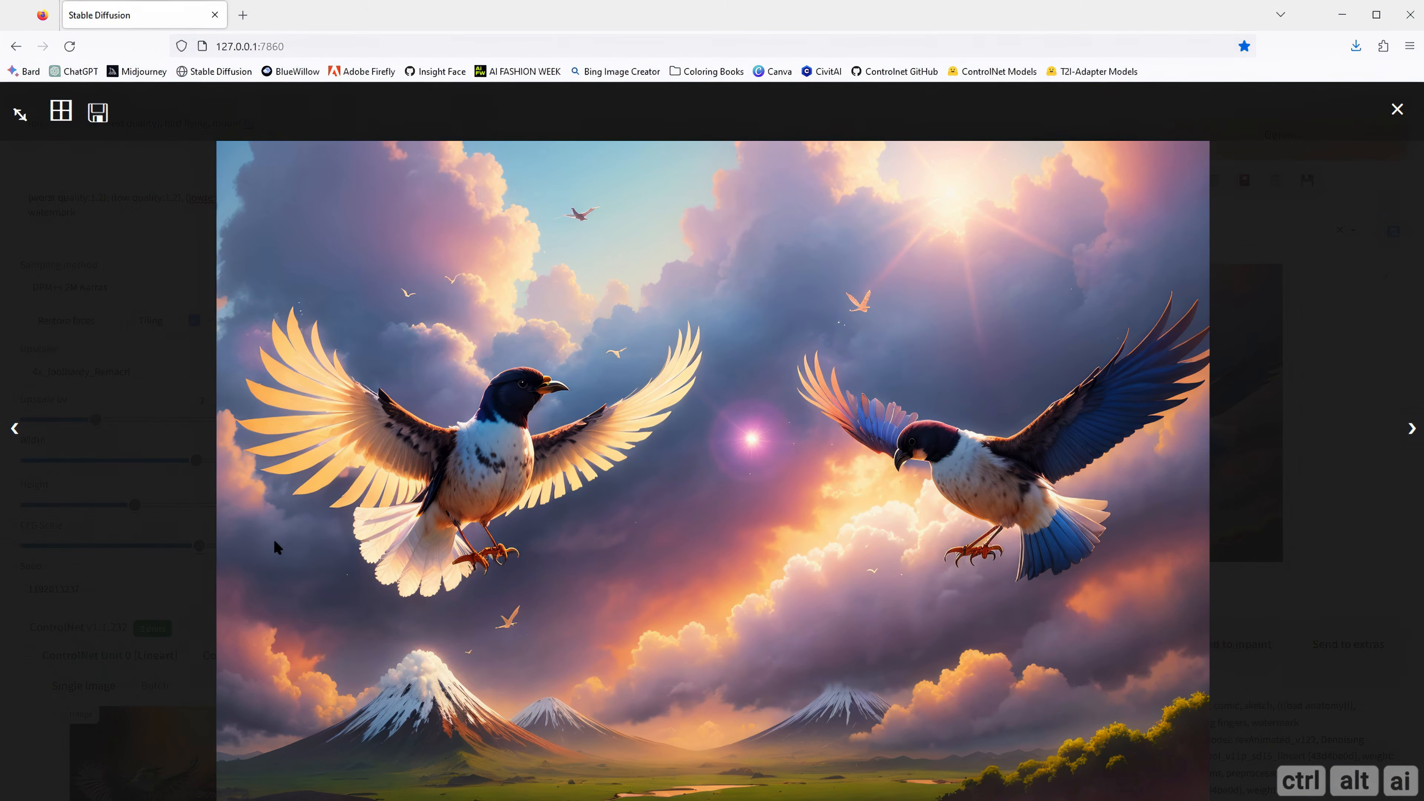